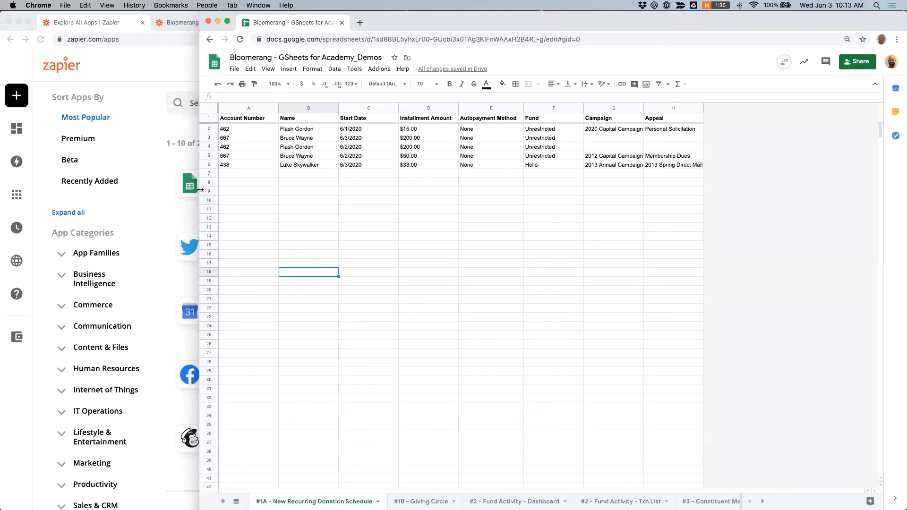
Step: Place the spreadsheet window beside the browser and start making a new Zap from the Zaps page
left_click_drag(201, 190, 538, 173)
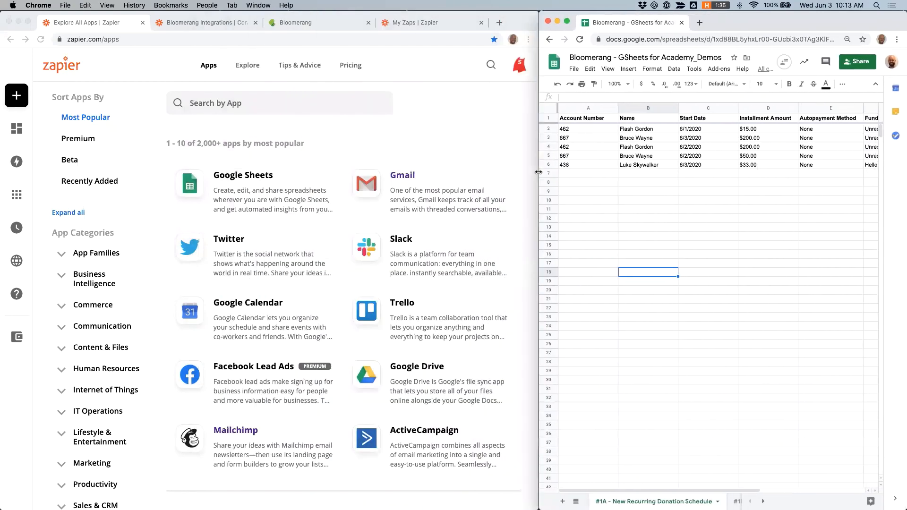
left_click(407, 23)
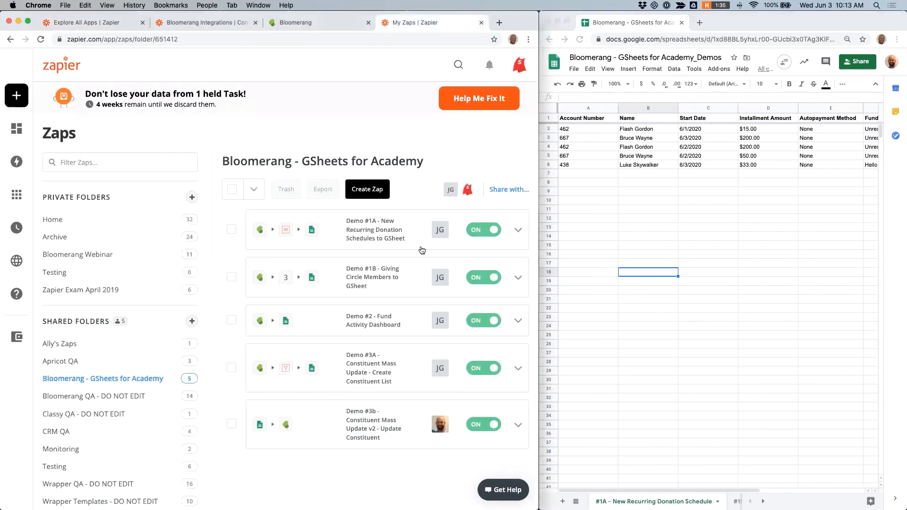
mouse_move(34, 93)
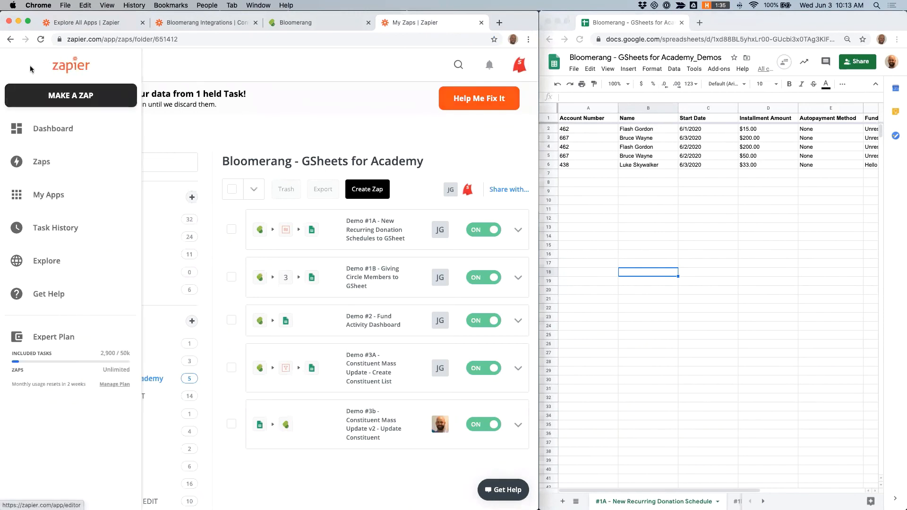
left_click(74, 96)
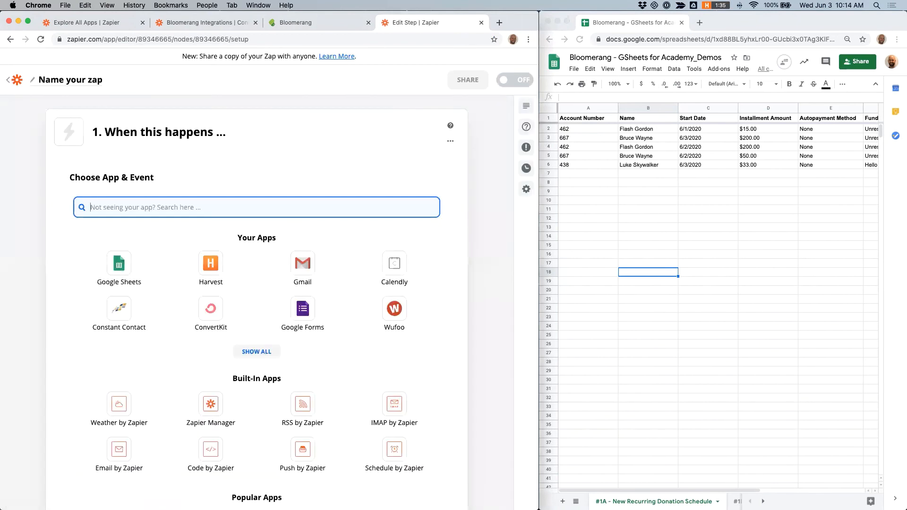
Step: Search for Bloomerang and choose it as the trigger app
left_click(159, 209)
type("Bloom")
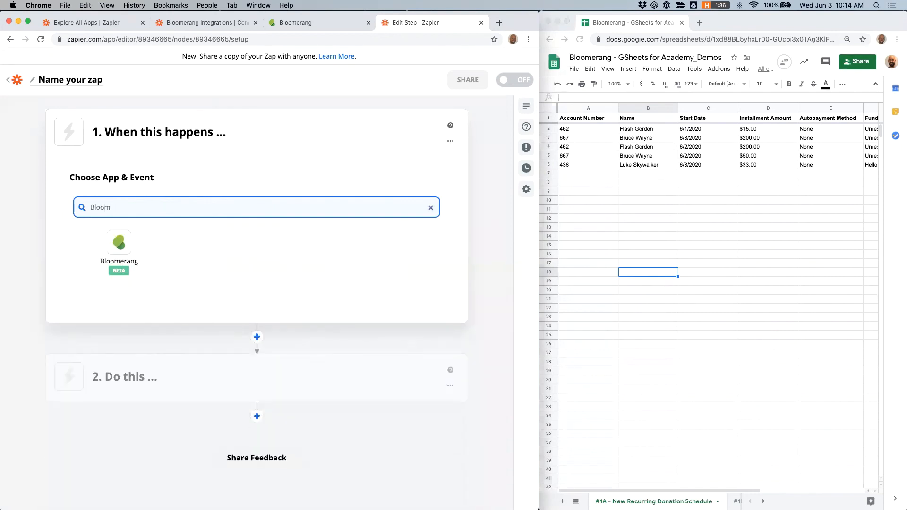
left_click(126, 240)
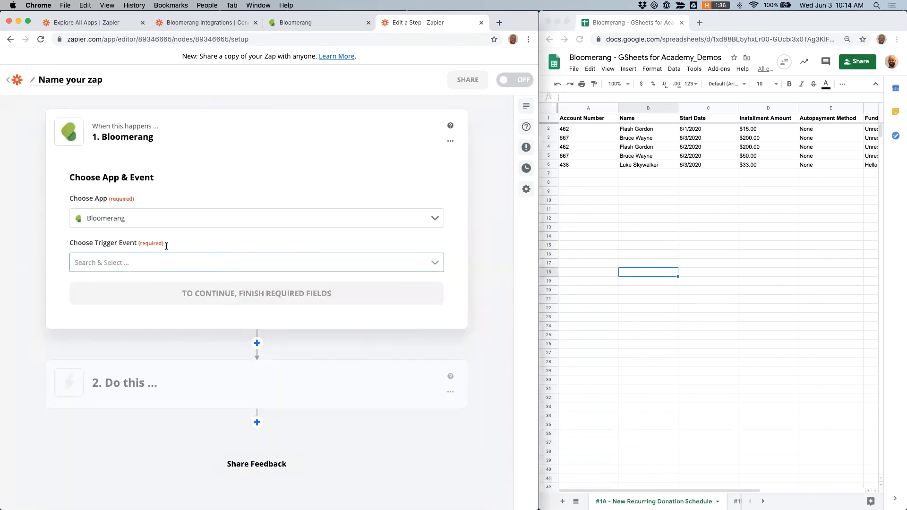
Step: Set the trigger event to New Transaction
left_click(206, 263)
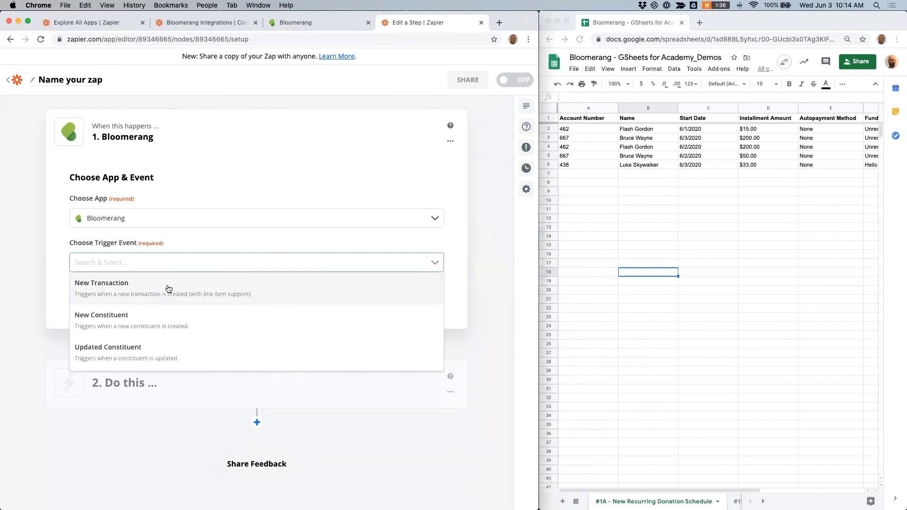
scroll(168, 289, "down", 2)
scroll(155, 298, "up", 2)
left_click(123, 290)
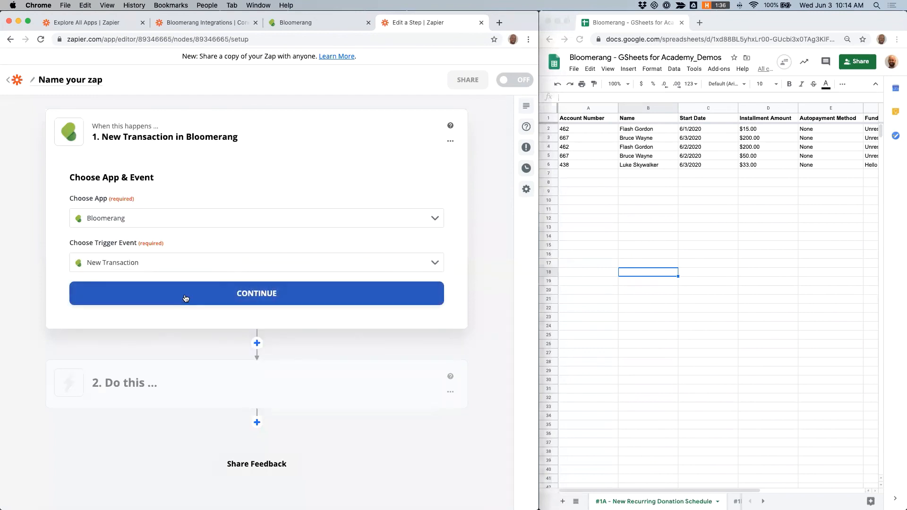
Step: Continue, select the shared Bloomerang account (#2), and continue past the account section
left_click(121, 293)
left_click(162, 240)
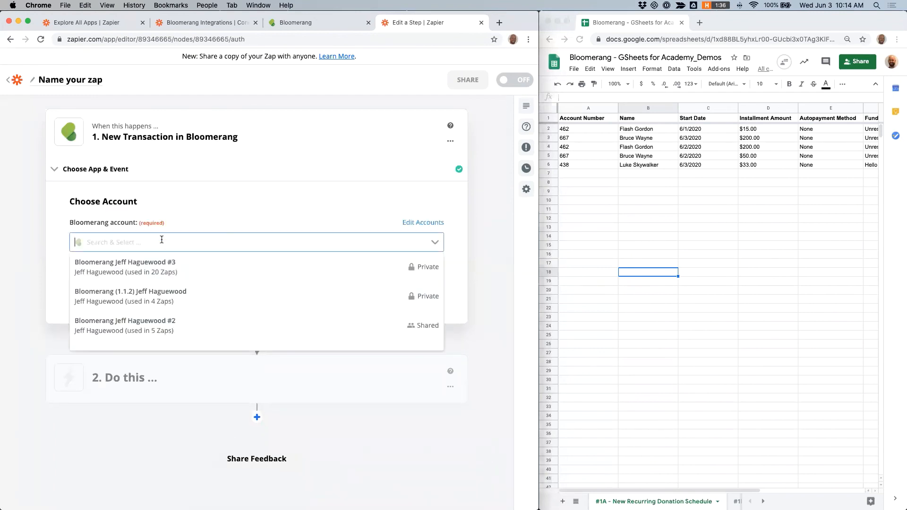
left_click(129, 327)
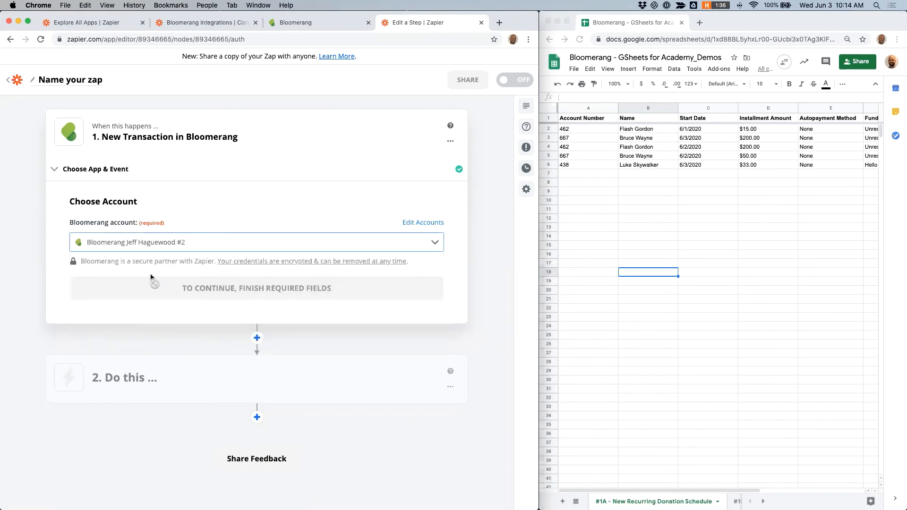
left_click(175, 294)
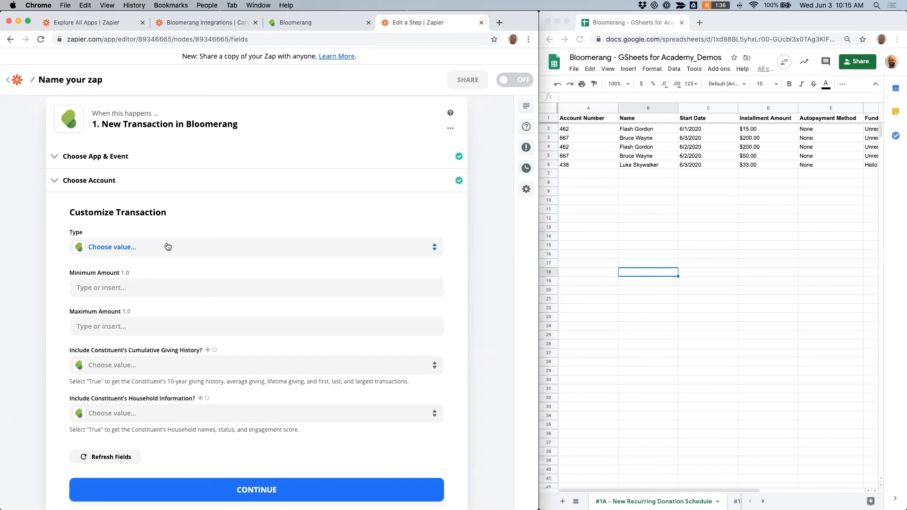
Step: Set the transaction Type to Recurring Donation Schedule and continue
left_click(142, 249)
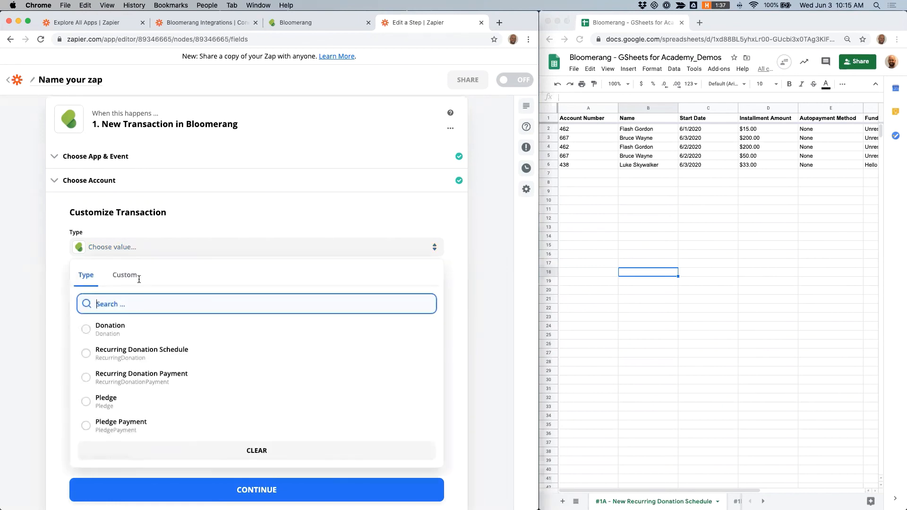
left_click(97, 352)
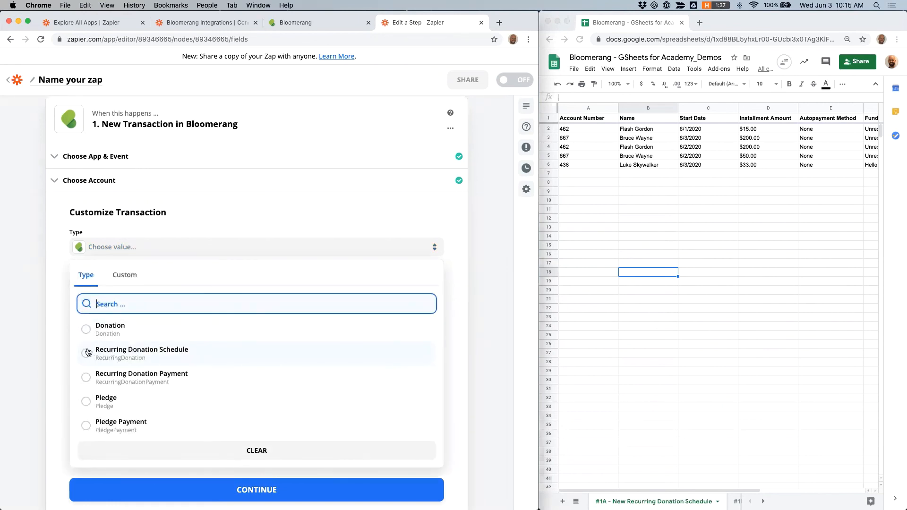
scroll(196, 246, "down", 1)
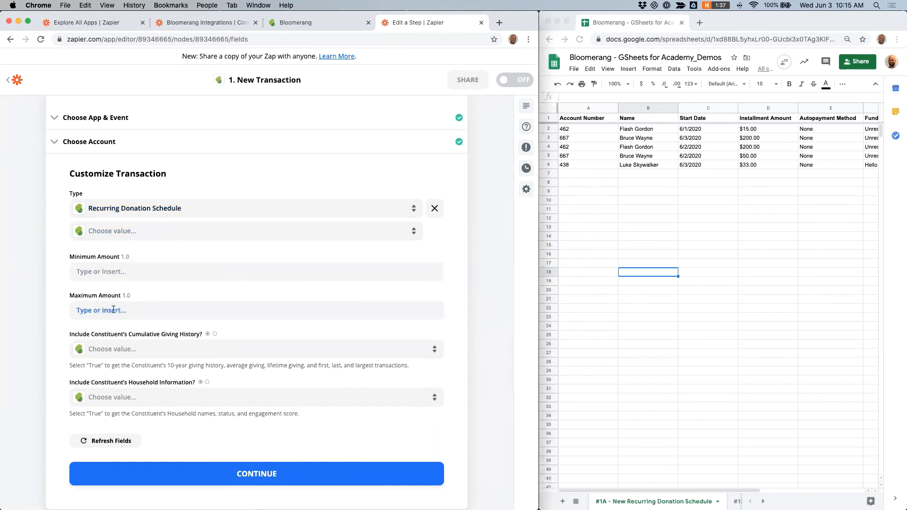
scroll(114, 310, "down", 1)
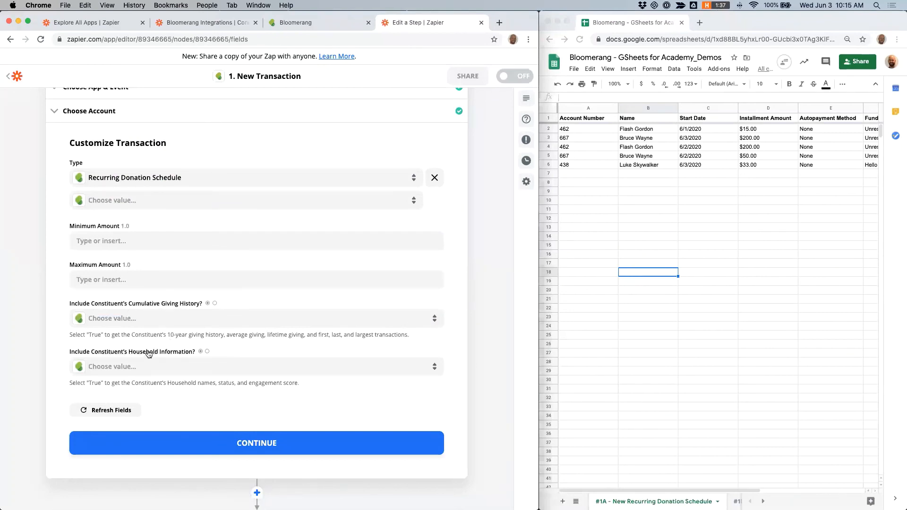
scroll(86, 332, "down", 1)
left_click(218, 424)
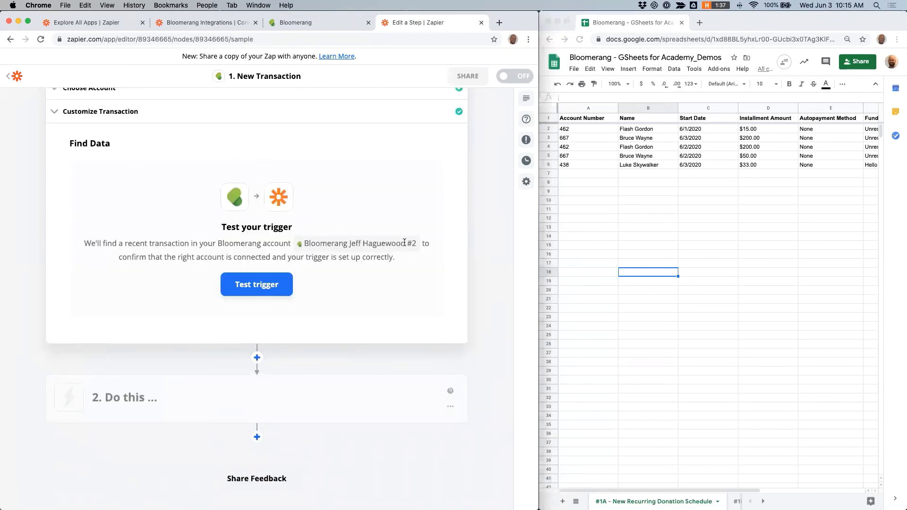
Step: Test the trigger to pull a sample transaction
scroll(404, 243, "up", 4)
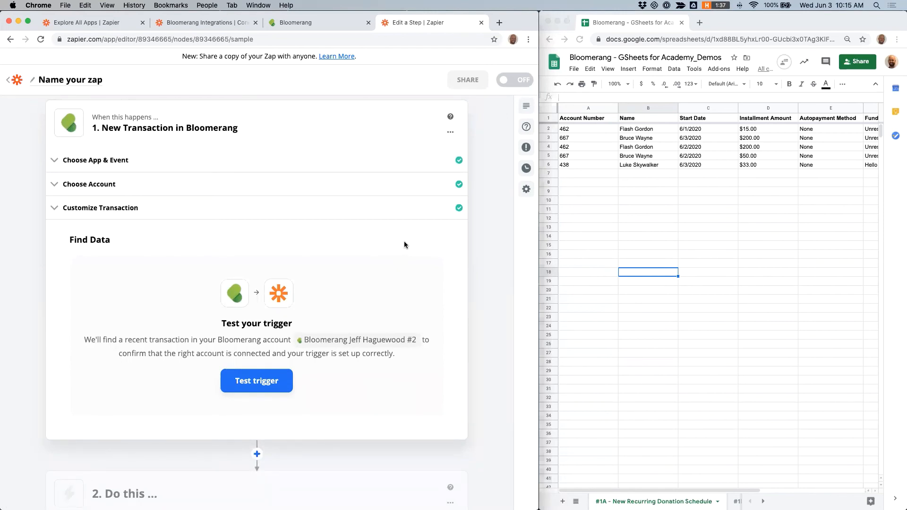
left_click(264, 381)
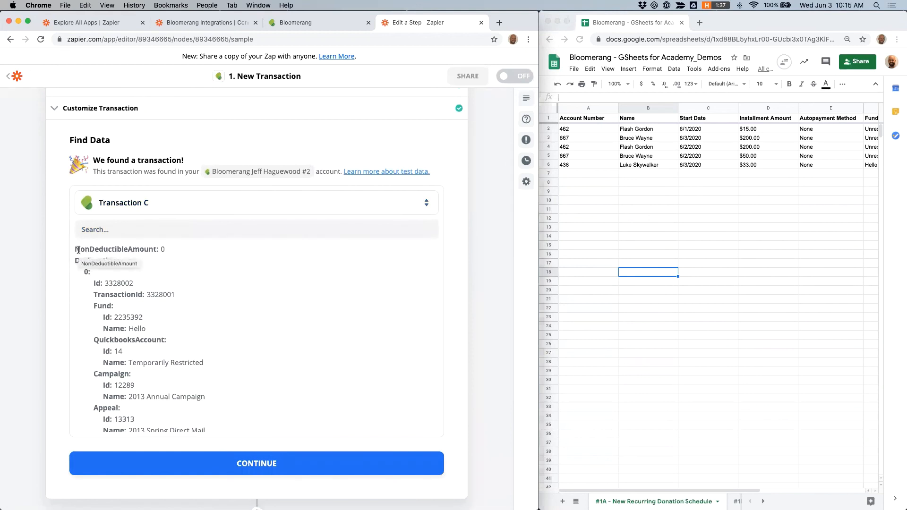
Step: Examine the sample transaction's fields, highlighting the RecurringDonationNextInstallmentDate field
scroll(180, 300, "down", 4)
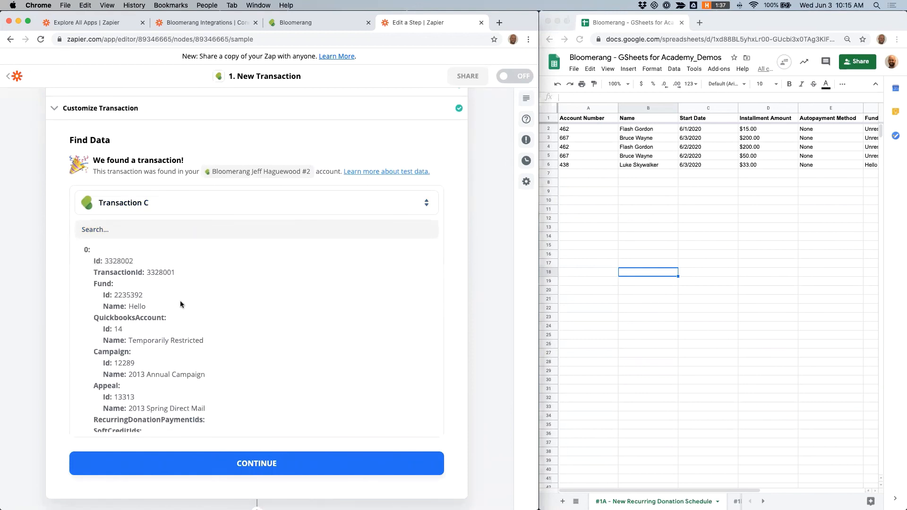
scroll(180, 302, "down", 3)
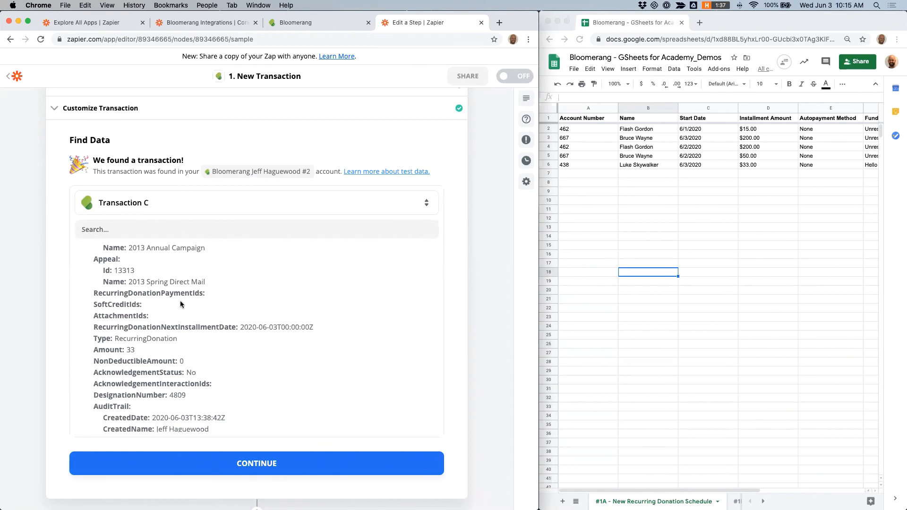
scroll(180, 304, "up", 3)
scroll(180, 305, "down", 5)
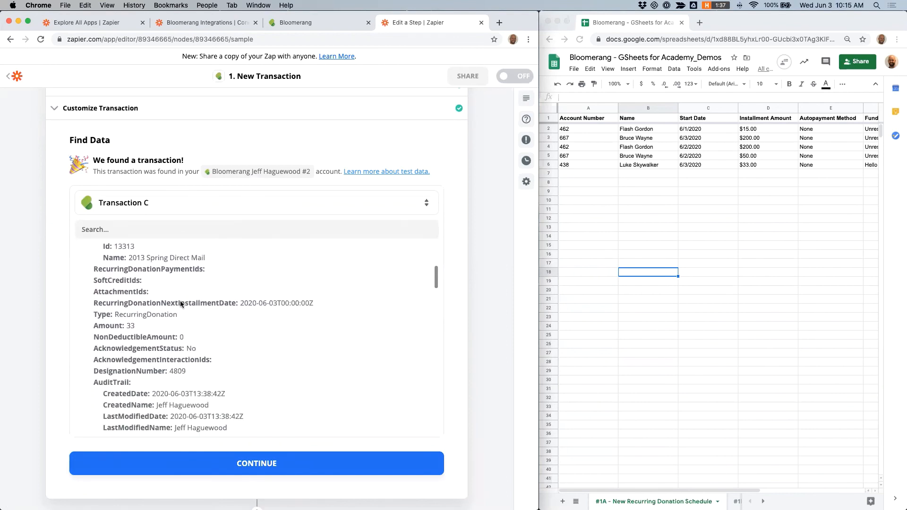
scroll(180, 301, "down", 1)
double_click(102, 276)
left_click_drag(130, 274, 181, 277)
left_click(184, 306)
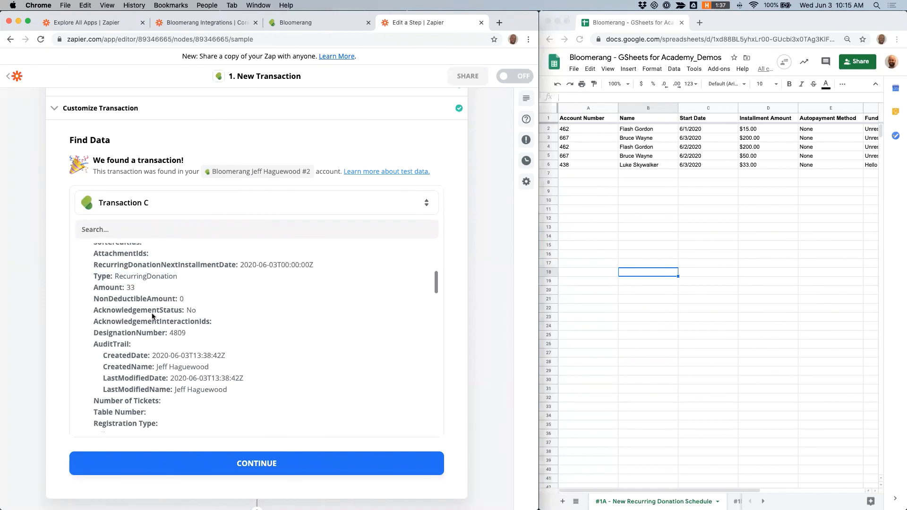
scroll(151, 312, "down", 6)
scroll(152, 315, "down", 7)
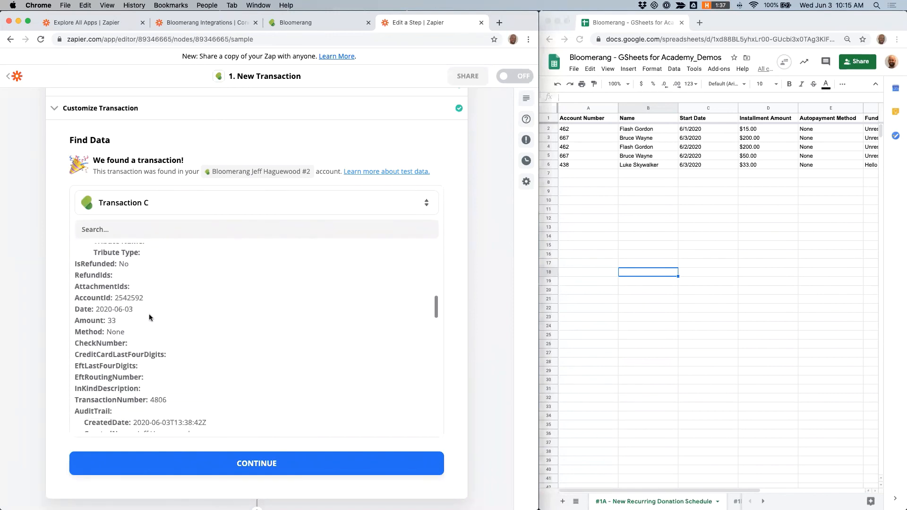
scroll(149, 314, "up", 12)
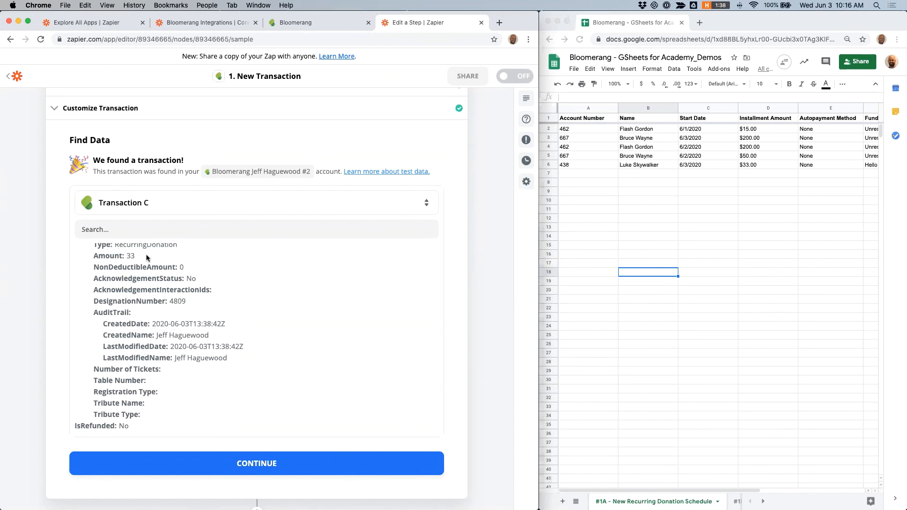
scroll(154, 291, "up", 2)
scroll(154, 291, "up", 4)
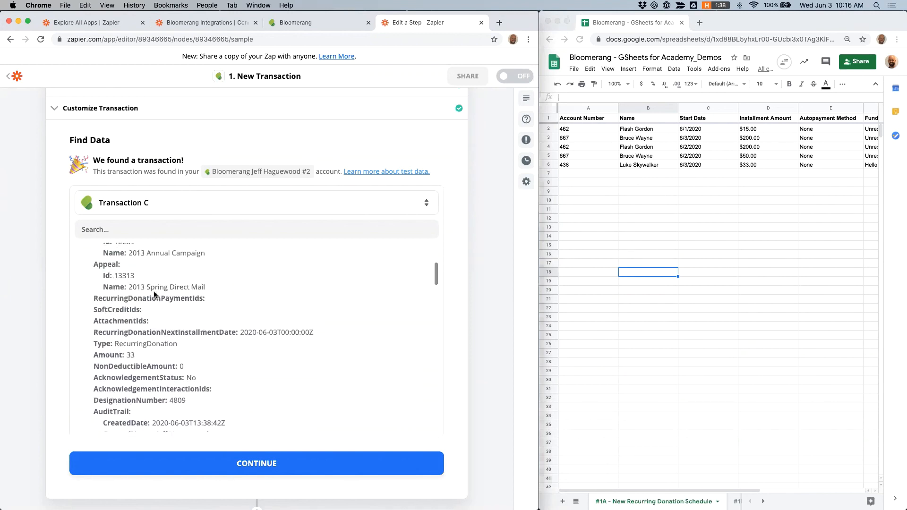
scroll(157, 309, "up", 4)
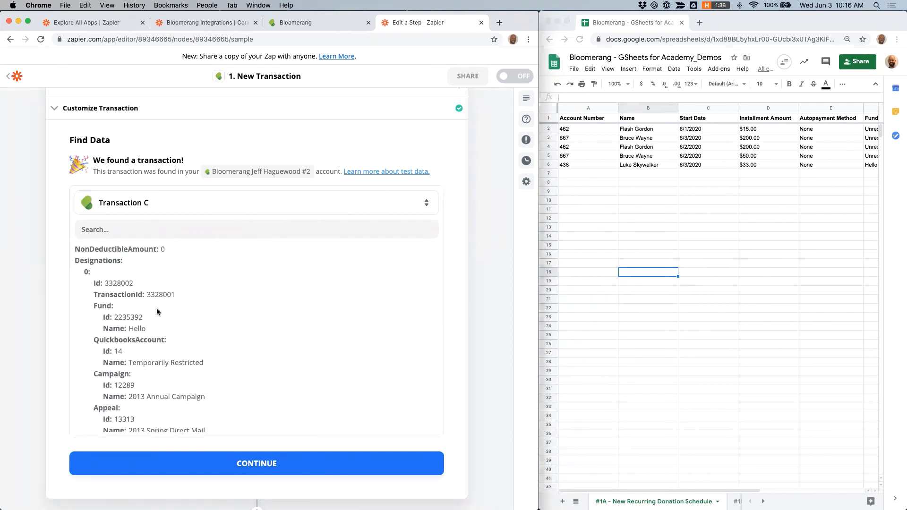
scroll(155, 287, "down", 3)
scroll(155, 288, "down", 2)
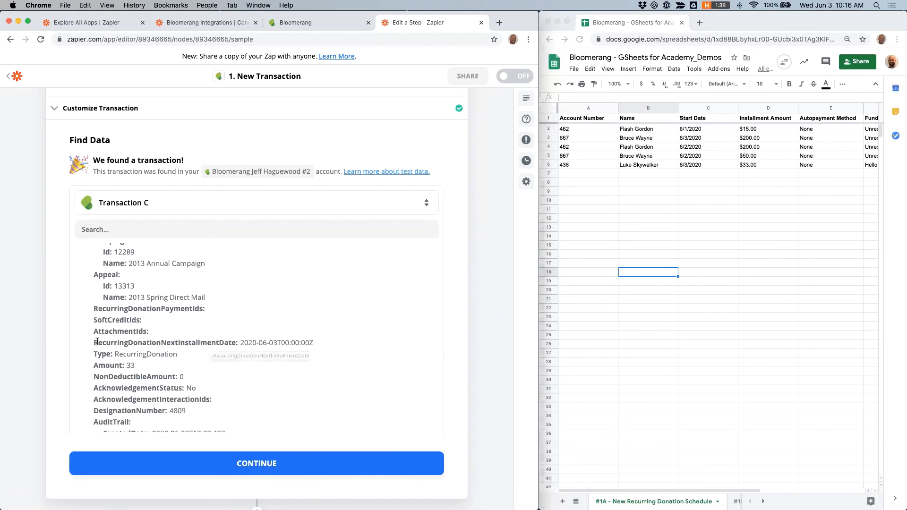
left_click_drag(94, 342, 310, 344)
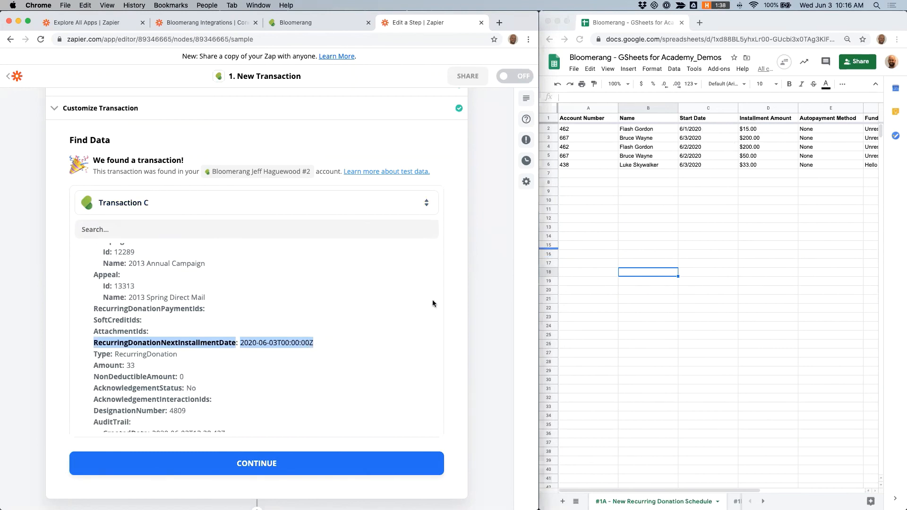
Step: Continue to the action step and choose Formatter by Zapier as the app
scroll(189, 307, "down", 3)
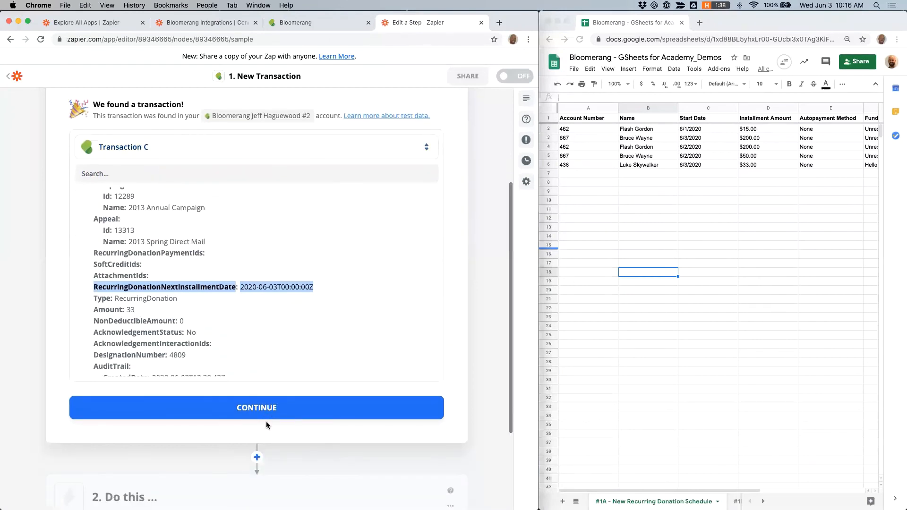
left_click(241, 409)
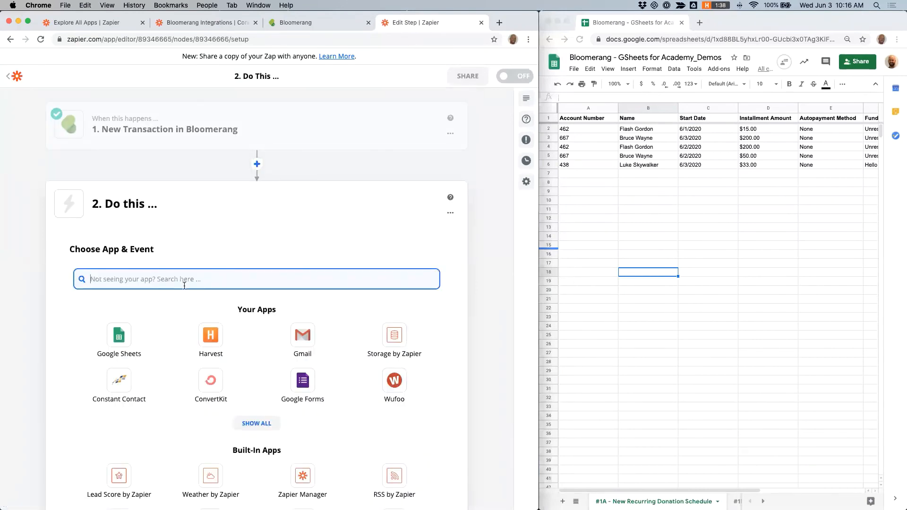
type("formatter")
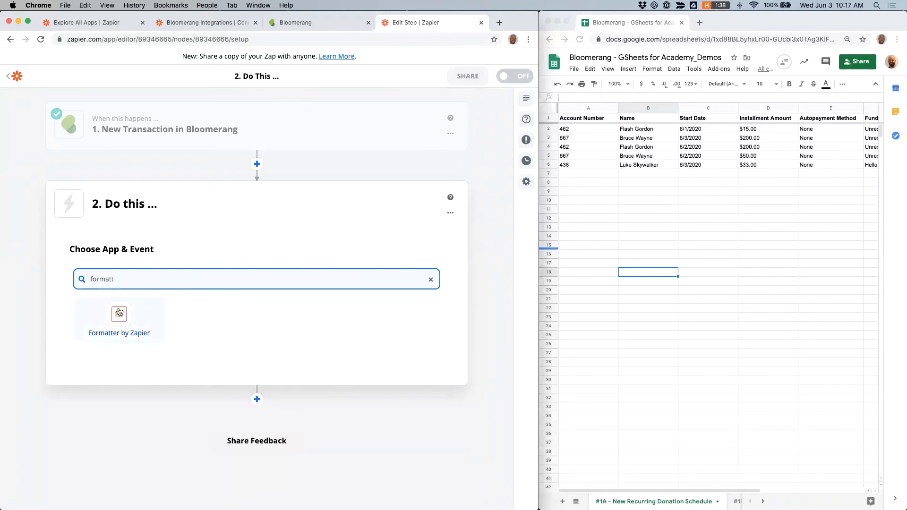
left_click(119, 313)
Step: Select Formatter by Zapier and choose Date / Time as its action event, then continue
left_click(154, 339)
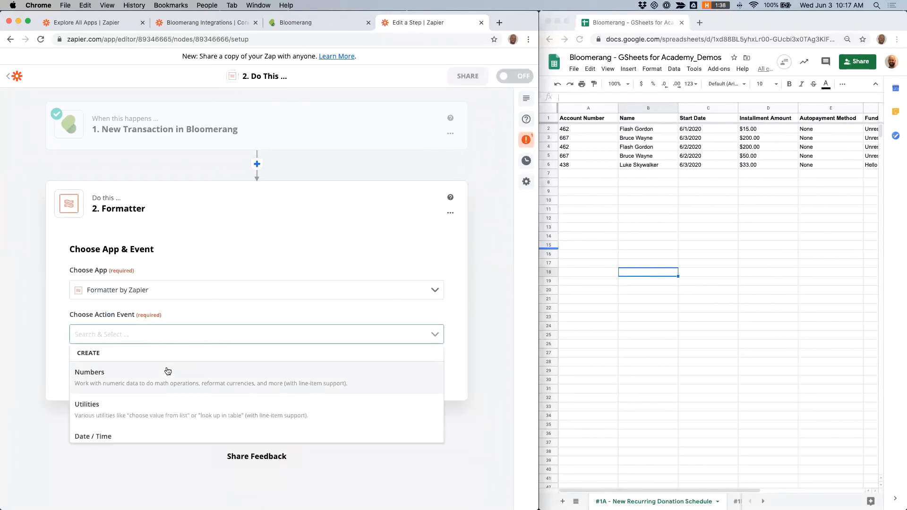
scroll(167, 376, "down", 2)
left_click(150, 416)
left_click(197, 373)
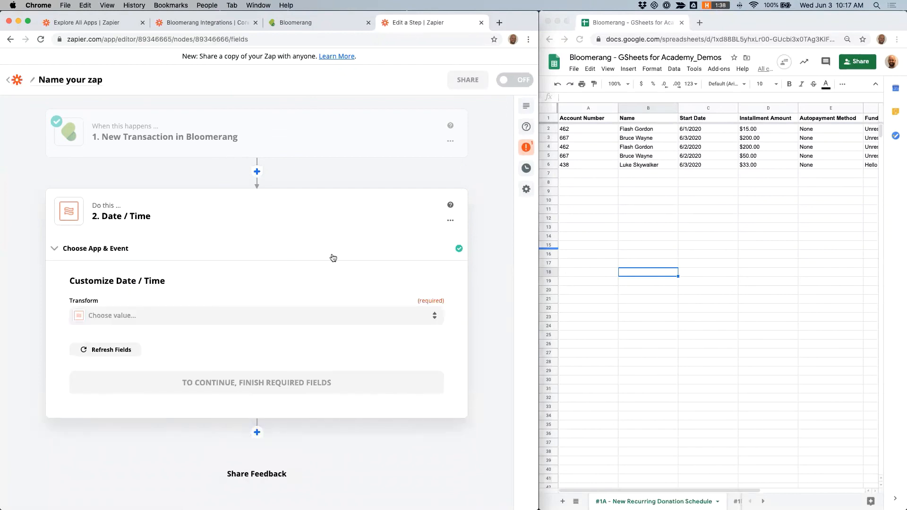
Step: Set the Date / Time Transform option to Format
left_click(427, 315)
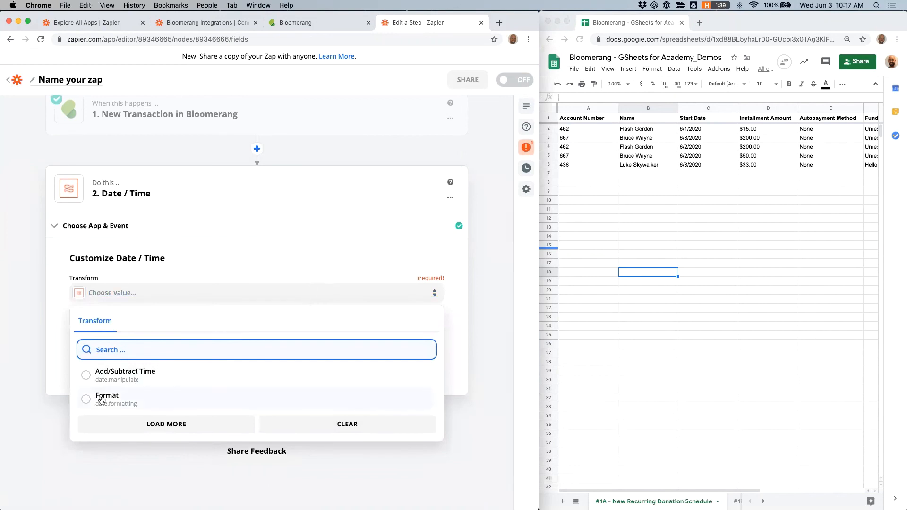
left_click(86, 400)
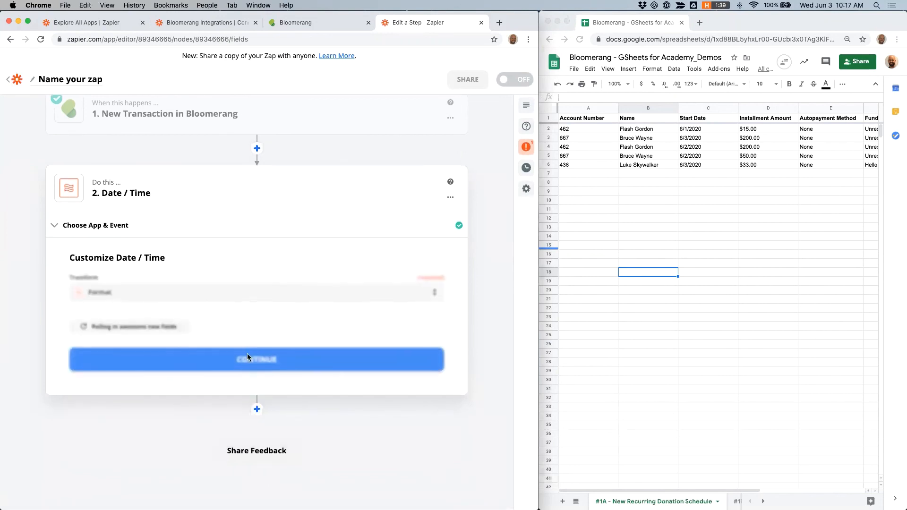
scroll(198, 337, "down", 1)
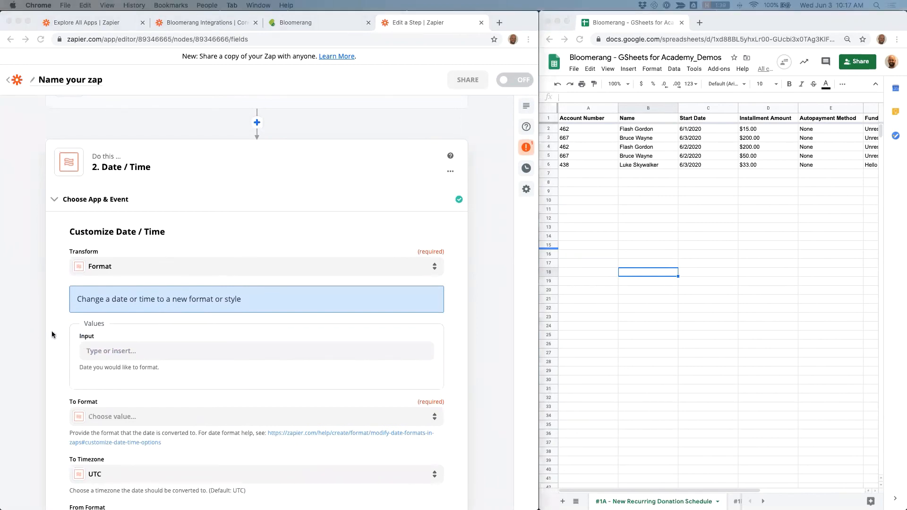
Step: Map the Input field to the trigger's Designations Recurring Donation Next Installment Date value
left_click(172, 355)
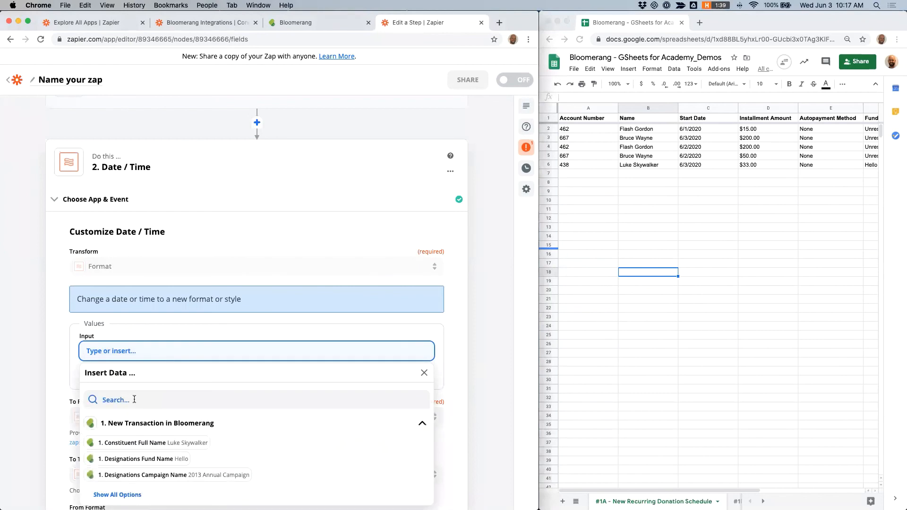
type("designations recurring")
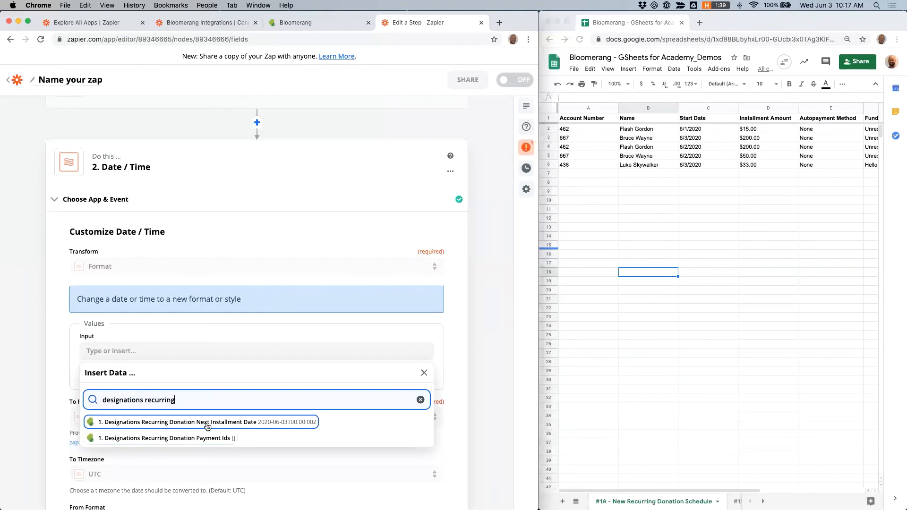
left_click(235, 425)
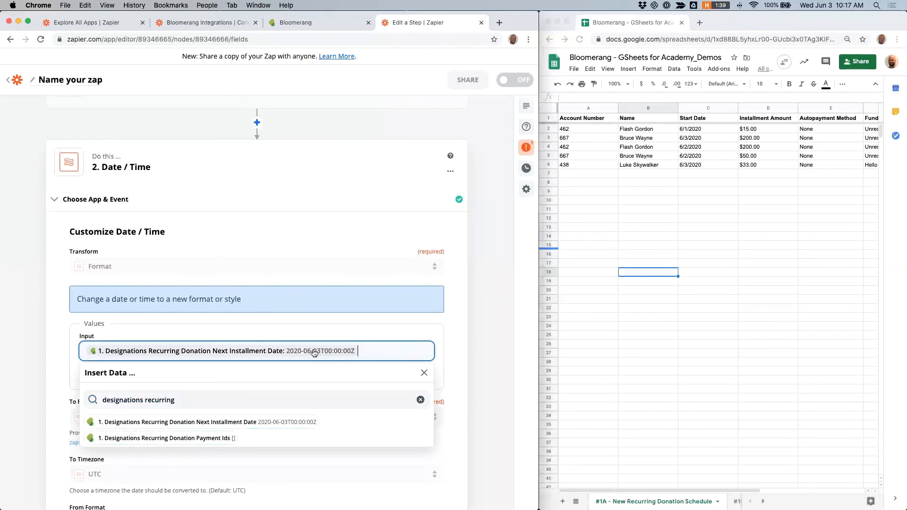
scroll(213, 189, "up", 1)
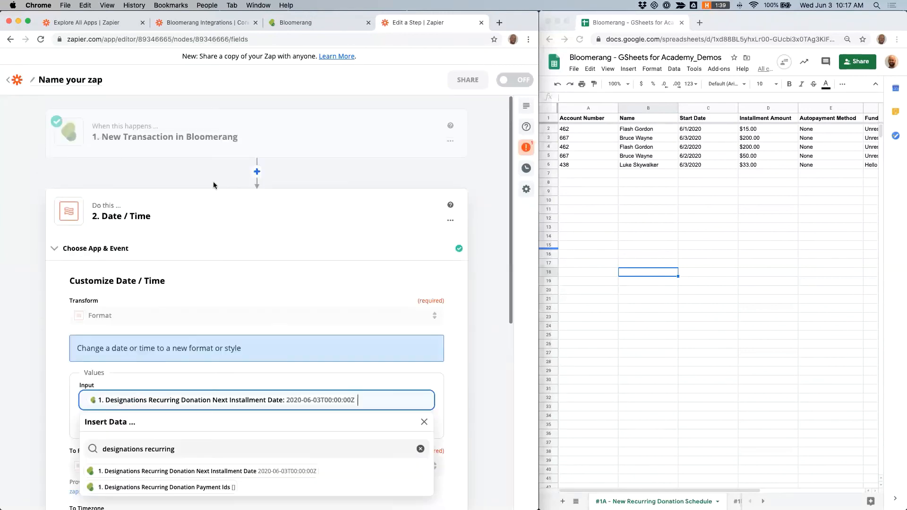
scroll(181, 118, "down", 1)
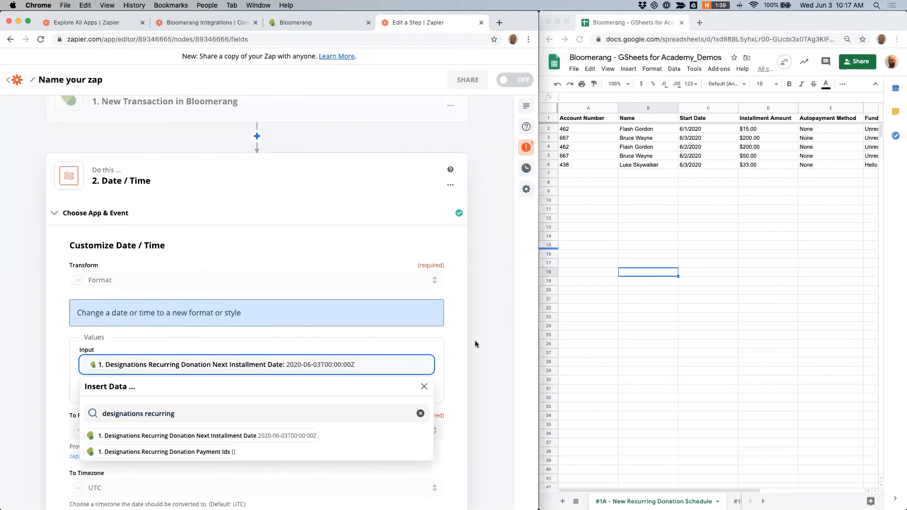
left_click(424, 387)
scroll(378, 289, "down", 4)
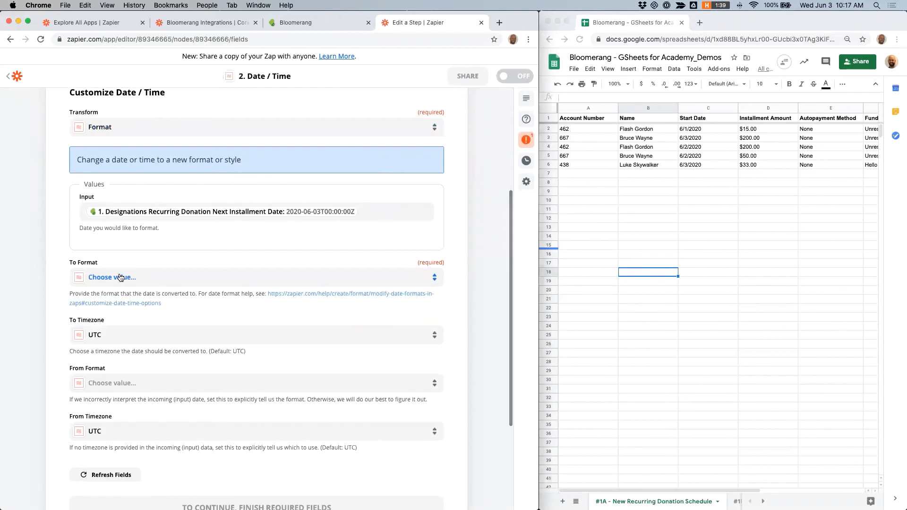
Step: Set To Format to MM/DD/YYYY (01/22/2006) and continue
left_click(125, 277)
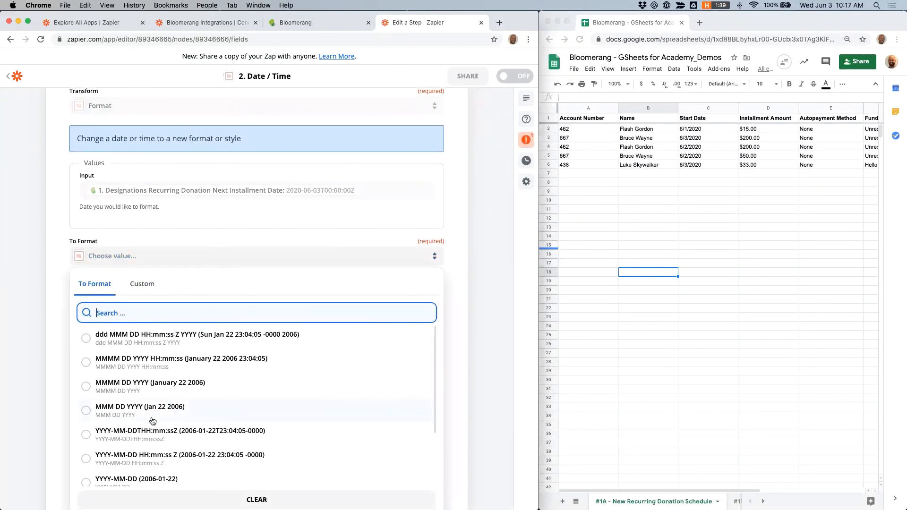
scroll(152, 421, "down", 5)
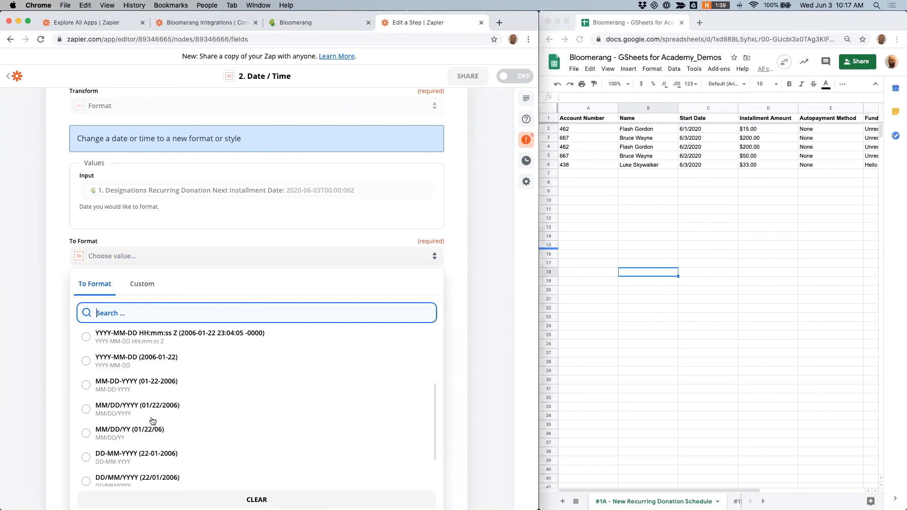
left_click(86, 410)
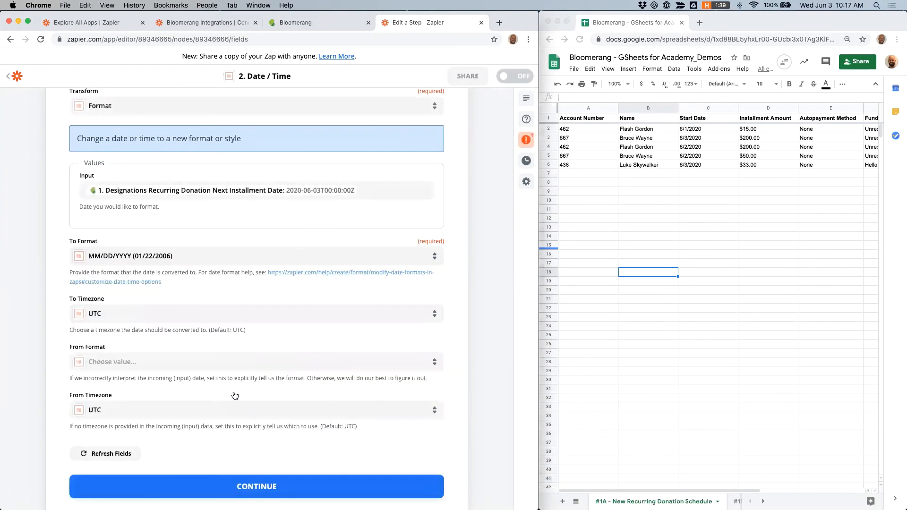
scroll(234, 396, "down", 2)
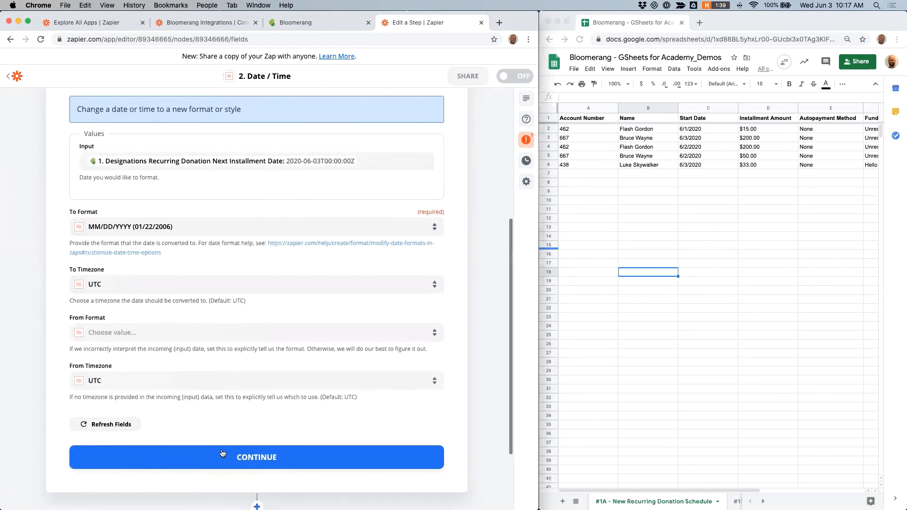
left_click(222, 456)
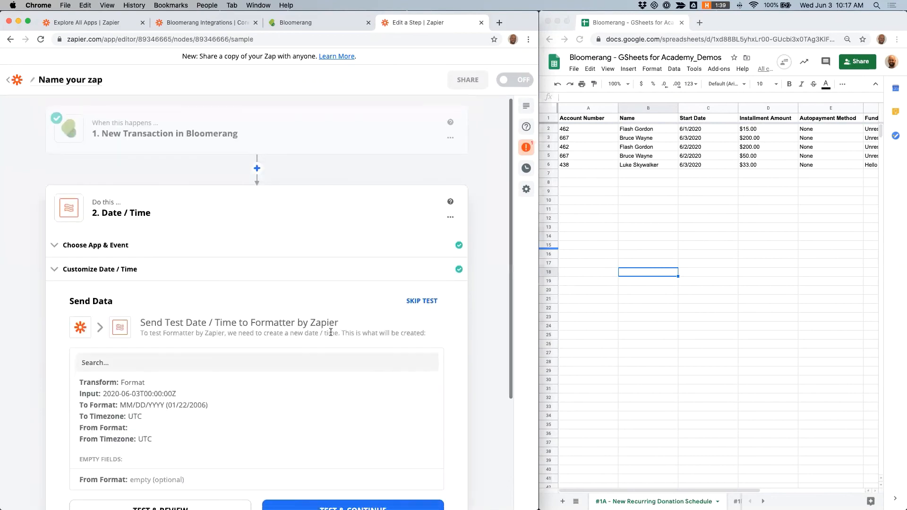
Step: Test the Formatter step and review the formatted date output
left_click(164, 378)
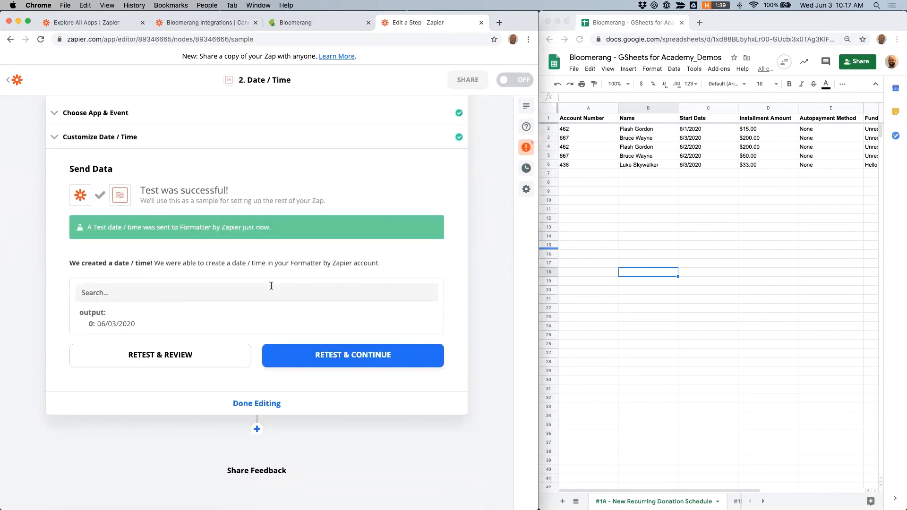
scroll(251, 290, "down", 1)
left_click_drag(140, 305, 86, 308)
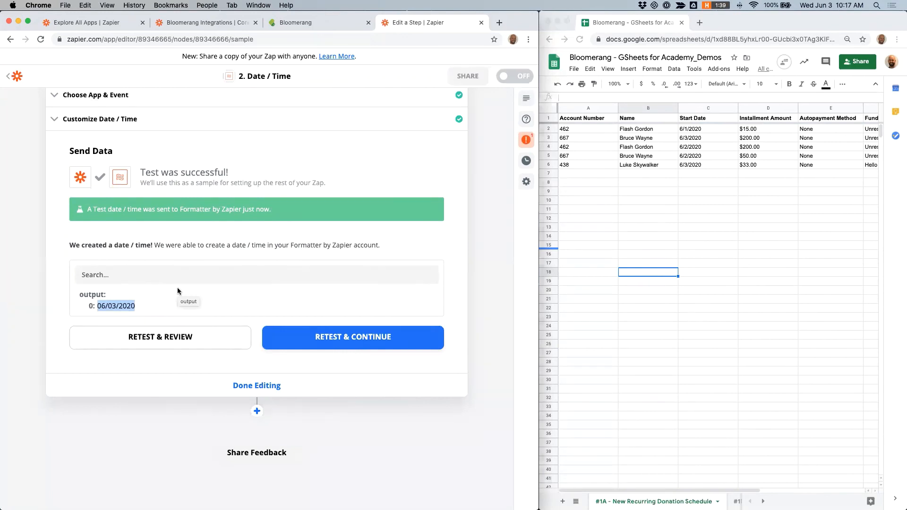
Step: Add a new action step after the Formatter and choose Google Sheets as the app
left_click(257, 411)
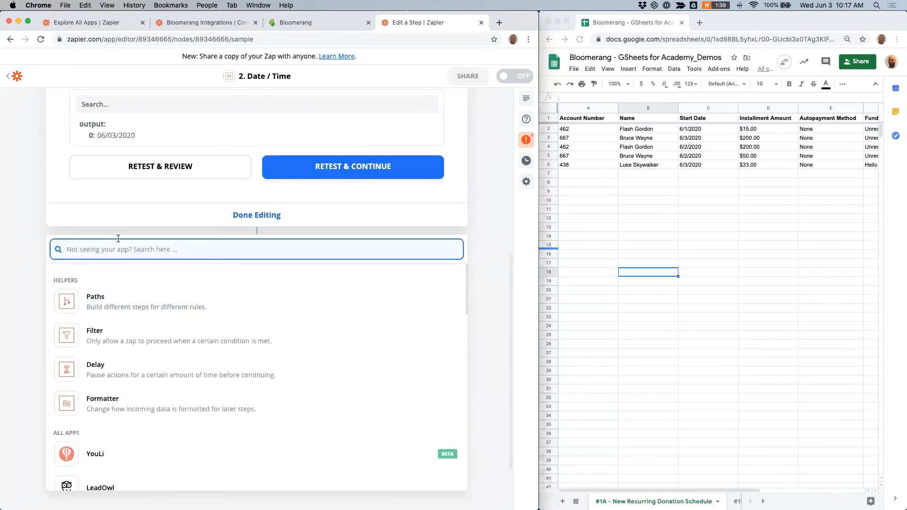
type("goo")
left_click(109, 285)
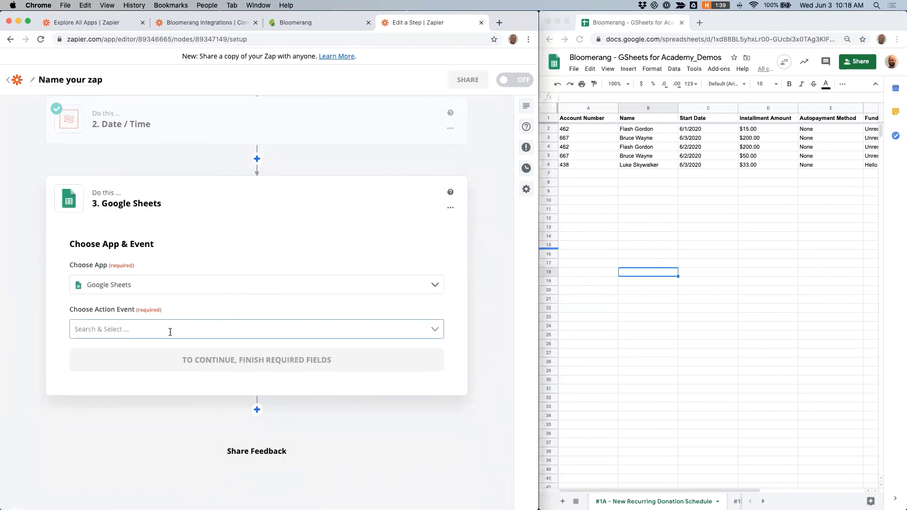
Step: Choose Create Spreadsheet Row as the Google Sheets action event and continue
left_click(170, 329)
left_click(126, 373)
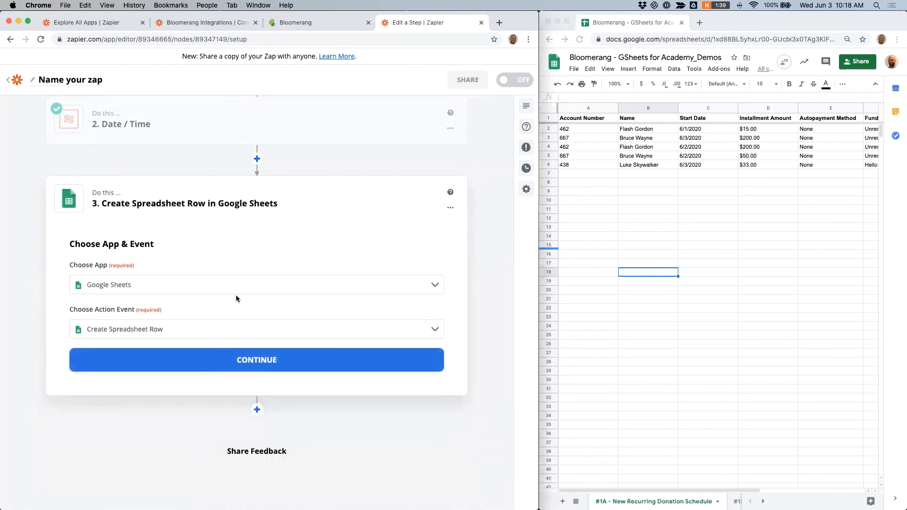
left_click(212, 355)
Step: Select the shared Google Sheets account and continue
left_click(248, 313)
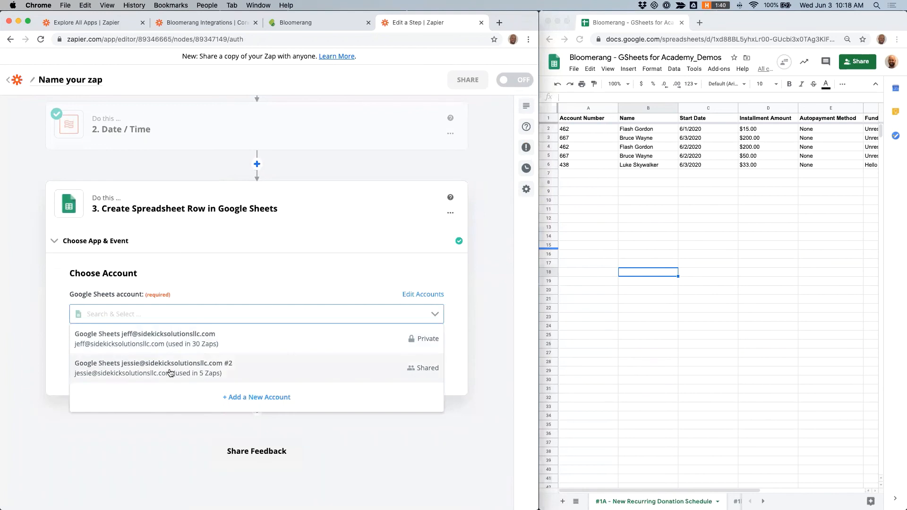
left_click(172, 371)
left_click(220, 351)
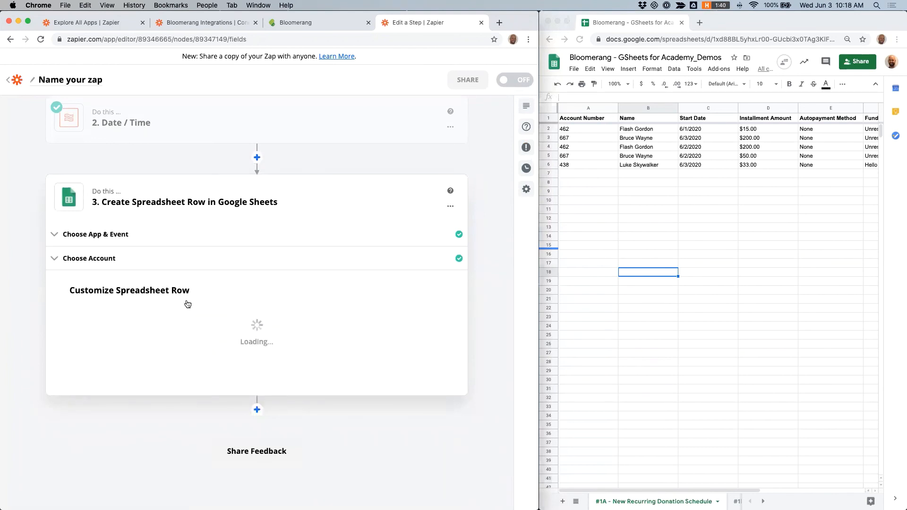
Step: Target the #1A - New Recurring Donation Schedule worksheet of Bloomerang - GSheets for Academy_Demos in My Google Drive
left_click(185, 201)
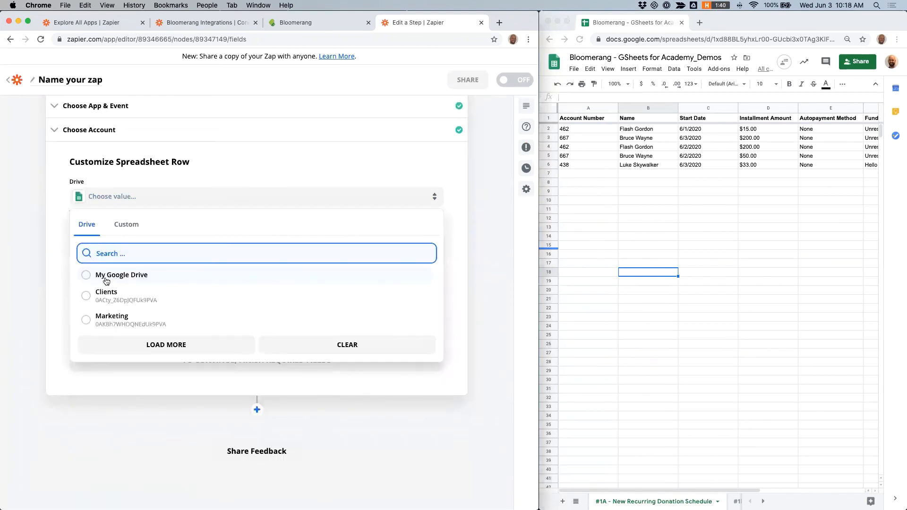
left_click(109, 274)
left_click(168, 261)
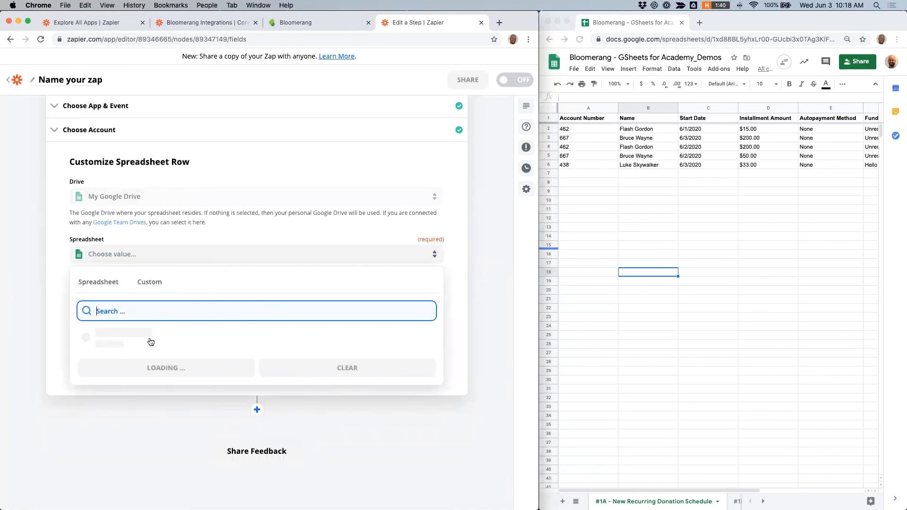
scroll(130, 356, "down", 3)
scroll(130, 355, "down", 2)
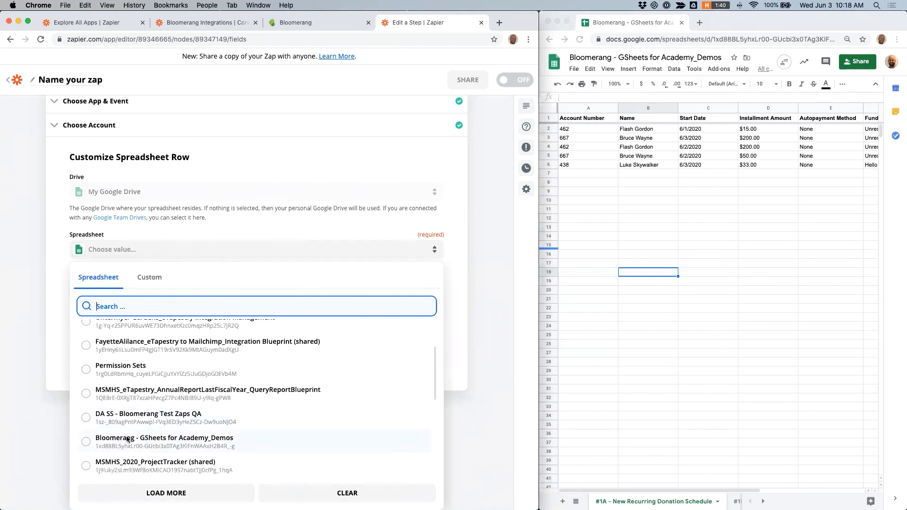
left_click(121, 443)
left_click(166, 294)
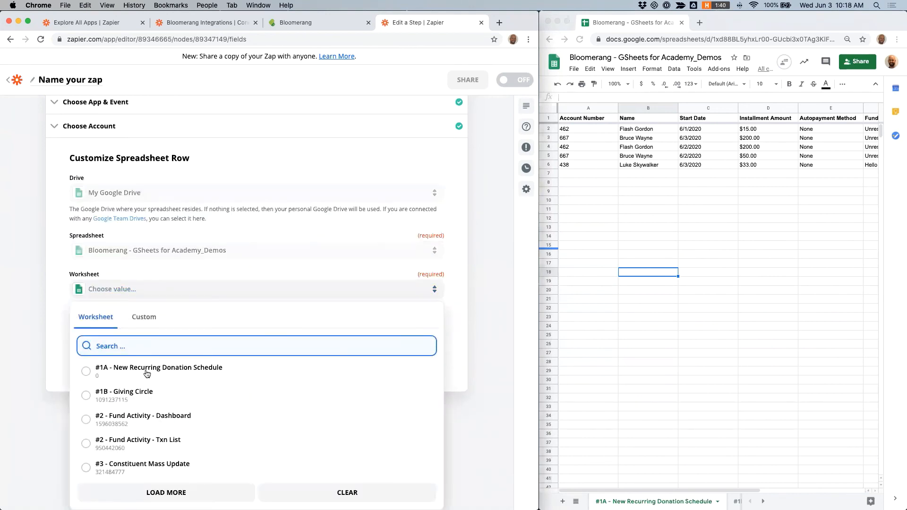
left_click(147, 374)
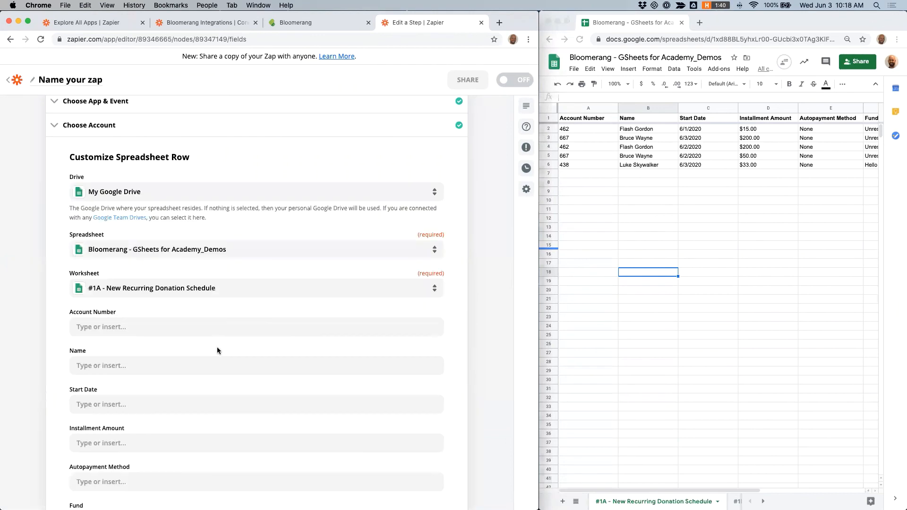
Step: Map the Account Number column to the trigger's Constituent Account Number field
scroll(259, 317, "down", 3)
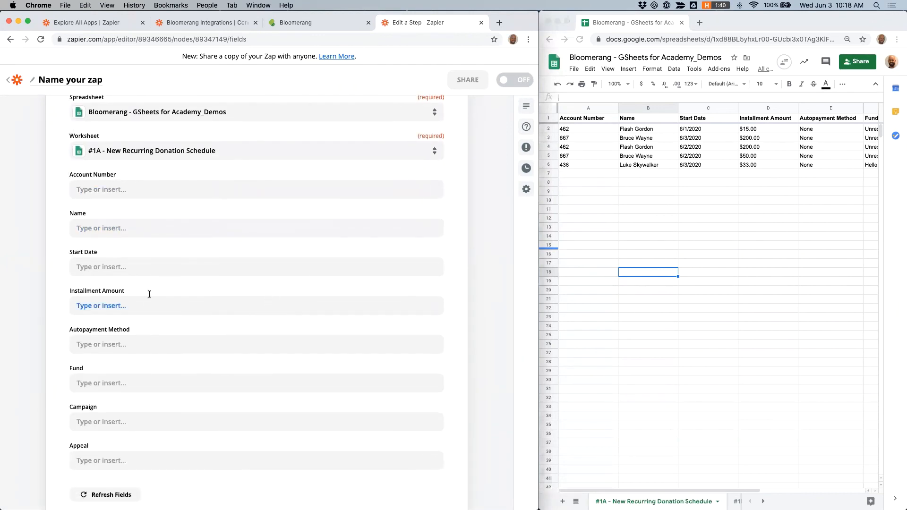
scroll(148, 294, "down", 1)
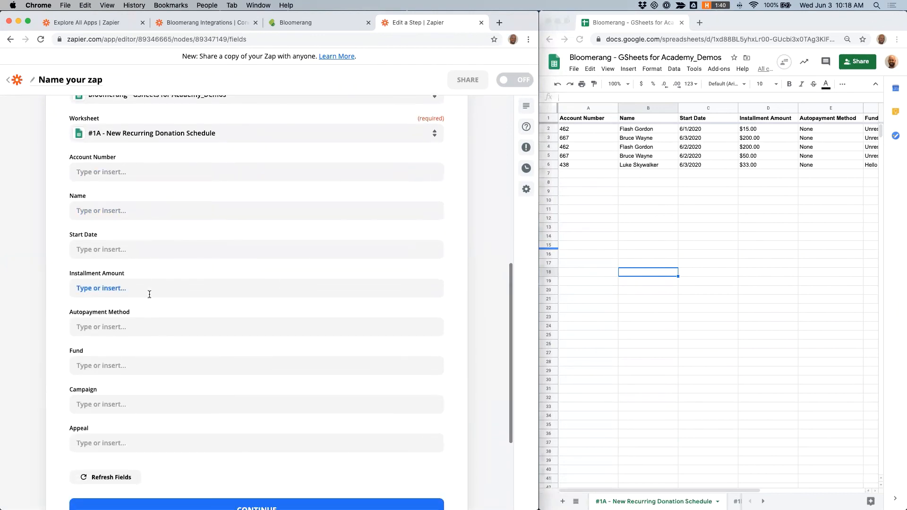
left_click(123, 172)
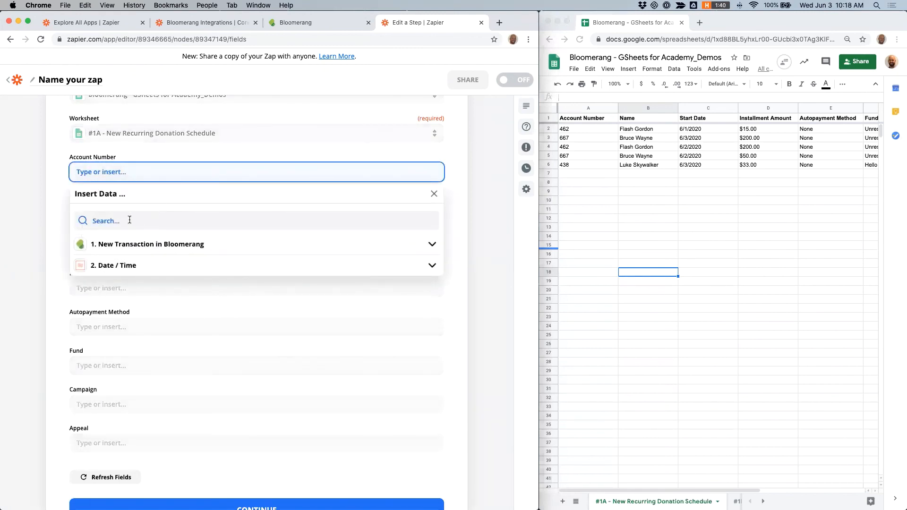
left_click(205, 245)
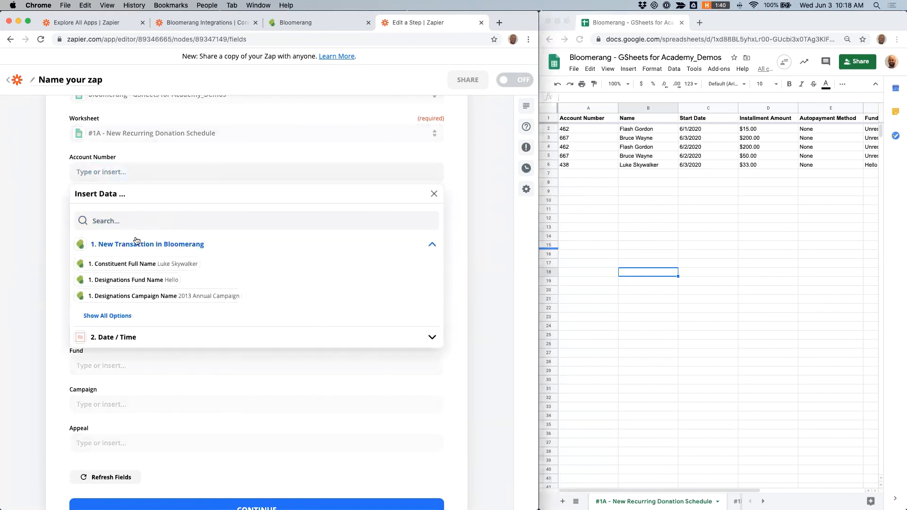
left_click(113, 317)
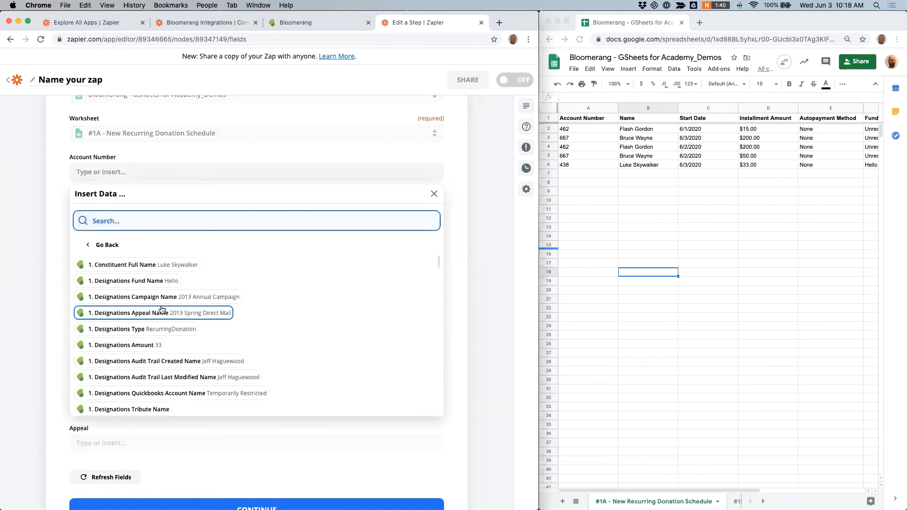
type("account n")
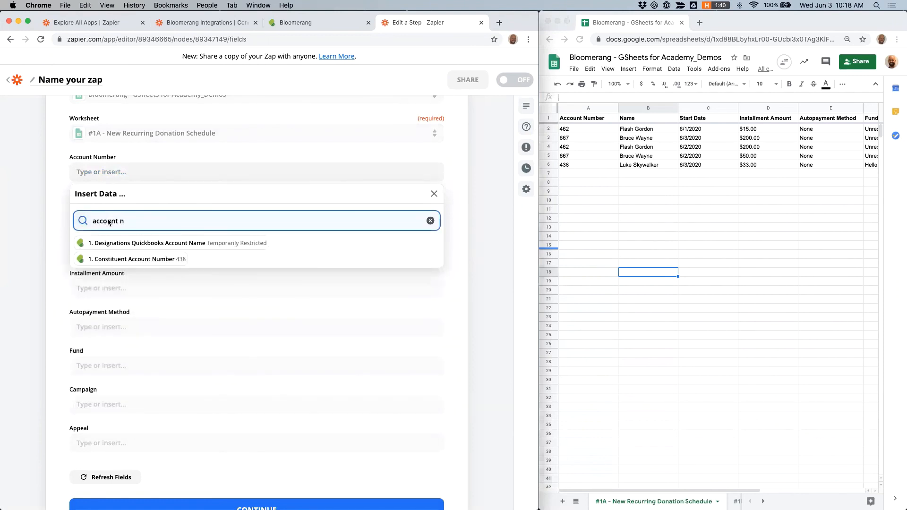
left_click(129, 259)
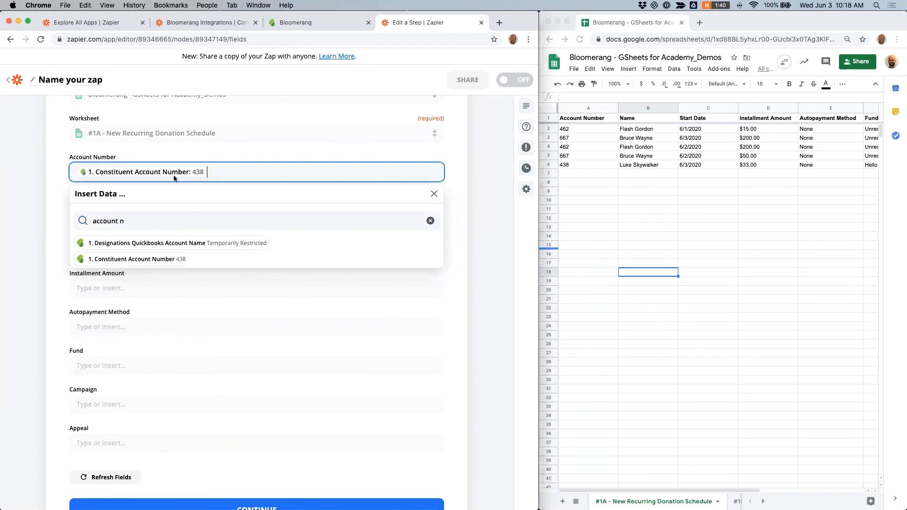
Step: Map the Name column to the trigger's Constituent Full Name field
left_click(475, 206)
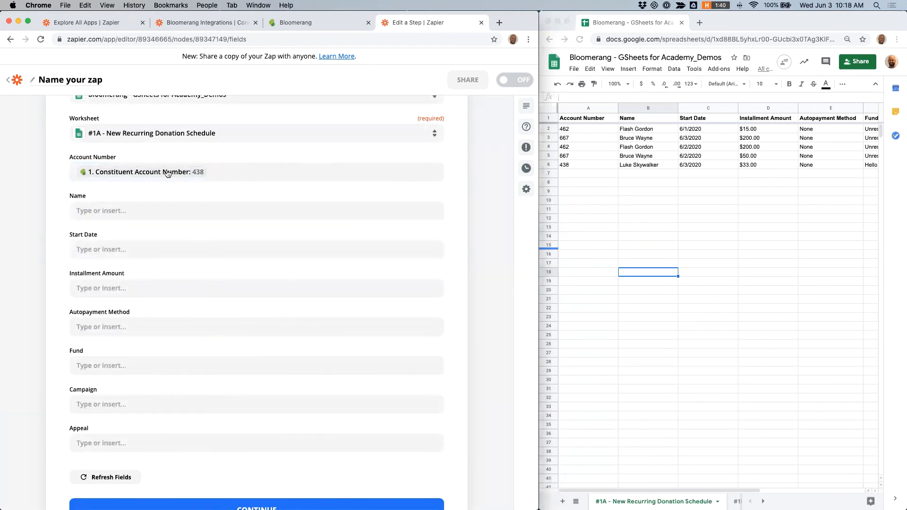
left_click(112, 213)
left_click(118, 260)
type("full na")
left_click(126, 283)
left_click(55, 239)
scroll(69, 280, "down", 1)
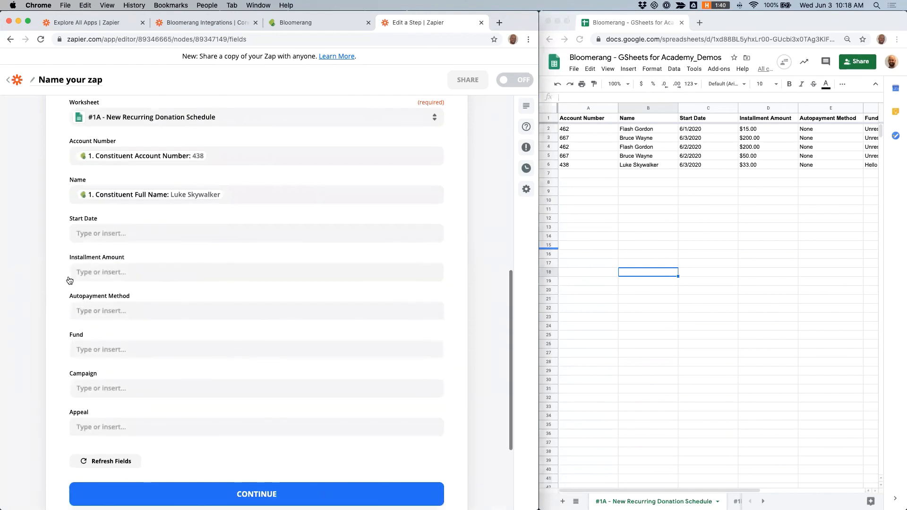
Step: Map the Start Date column to the Date / Time step's formatted Designations Recurringdonationnextinstallmentdate value
left_click(104, 236)
left_click(137, 325)
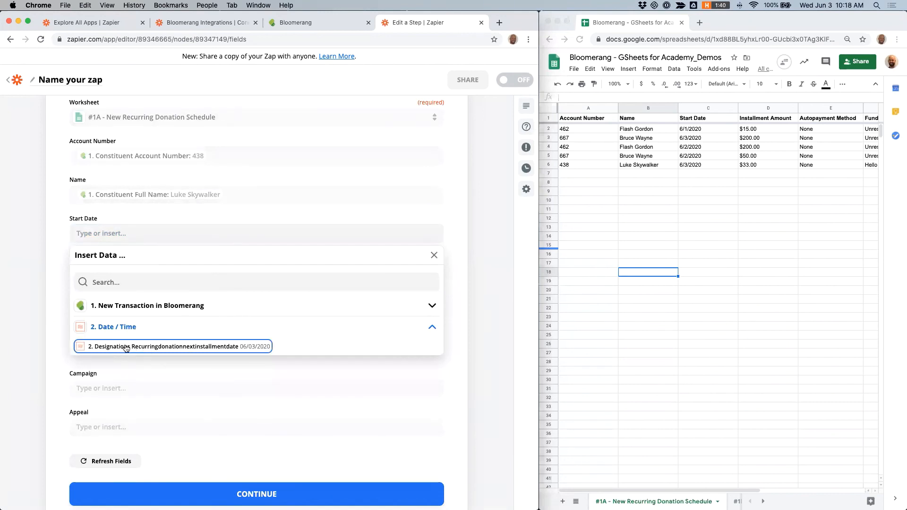
left_click(126, 347)
left_click(44, 249)
scroll(50, 261, "down", 2)
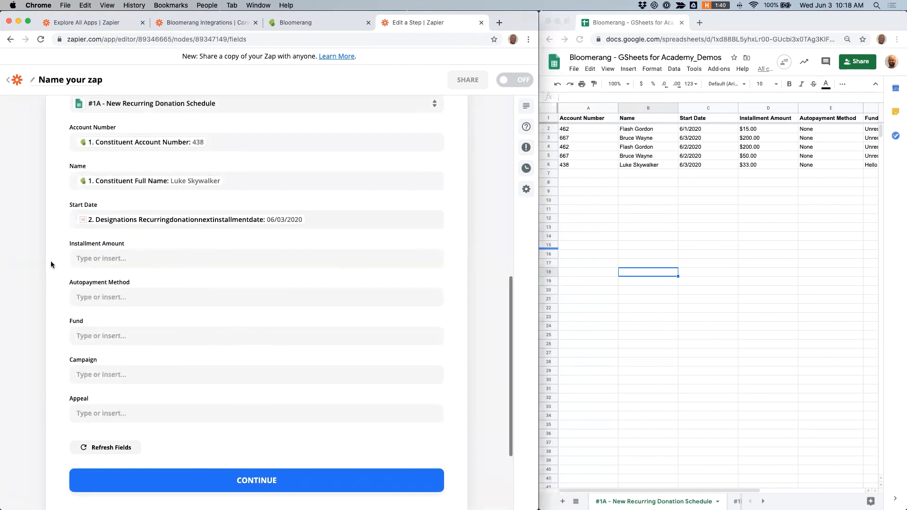
Step: Map the Installment Amount column to the trigger's Amount field
left_click(116, 237)
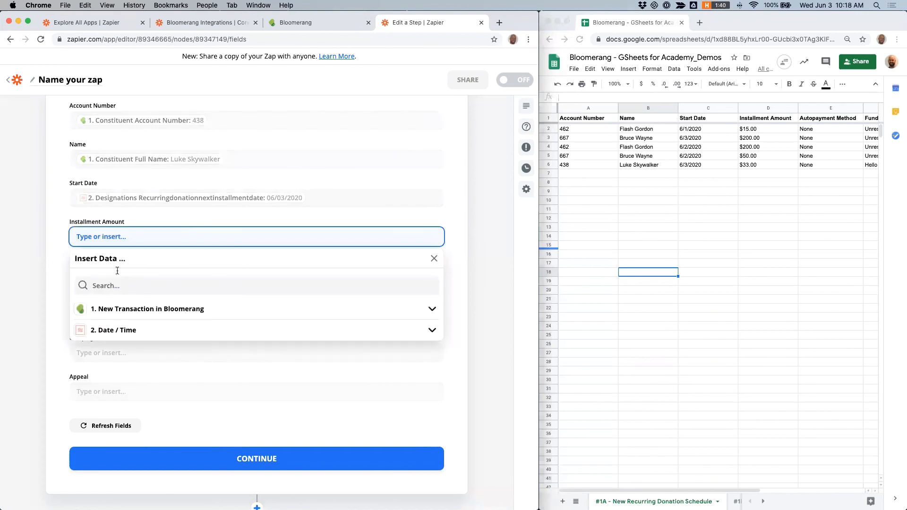
type("install")
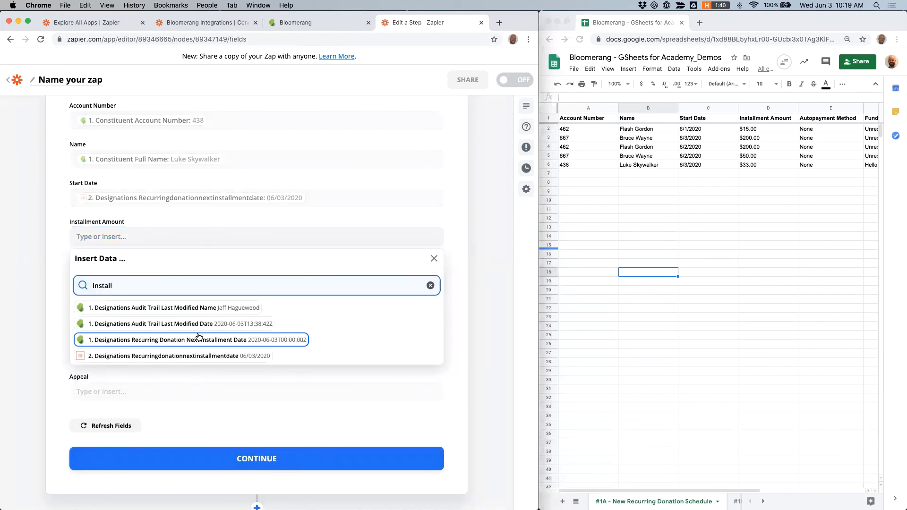
scroll(198, 336, "down", 1)
left_click_drag(125, 269, 94, 269)
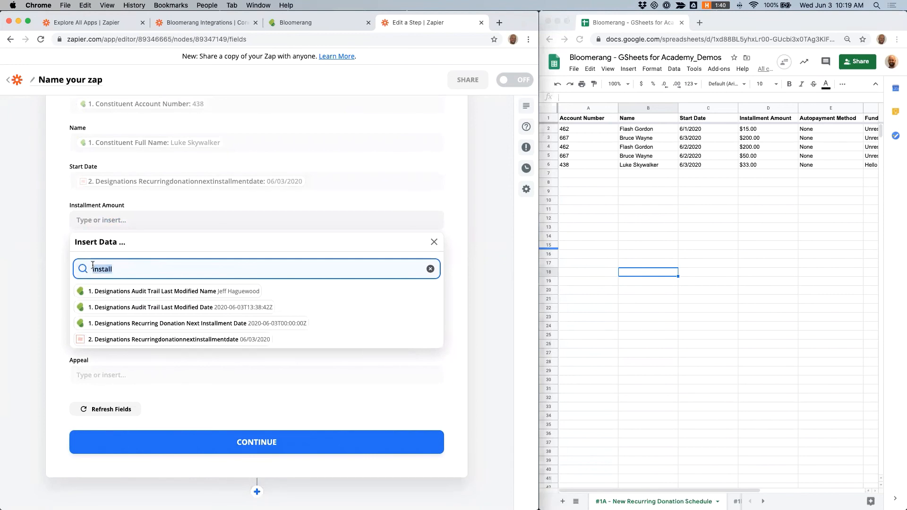
type("amount")
scroll(187, 290, "down", 5)
scroll(187, 290, "down", 6)
scroll(187, 288, "up", 4)
scroll(194, 385, "up", 2)
key("BackSpace")
key("BackSpace")
key("BackSpace")
key("BackSpace")
key("BackSpace")
key("BackSpace")
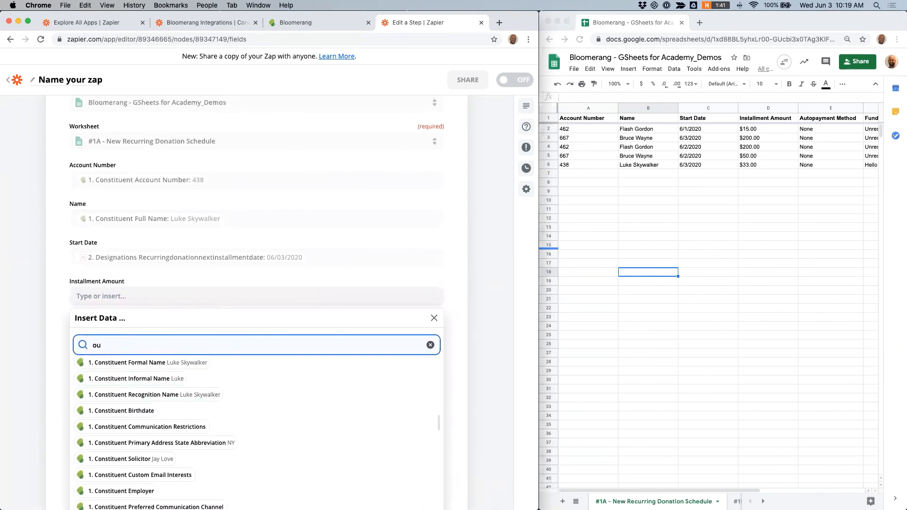
type("amount")
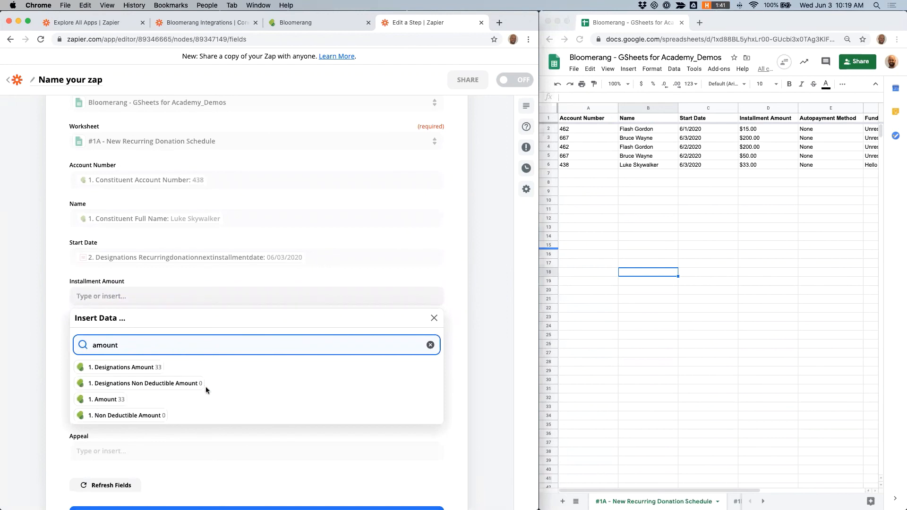
left_click(122, 401)
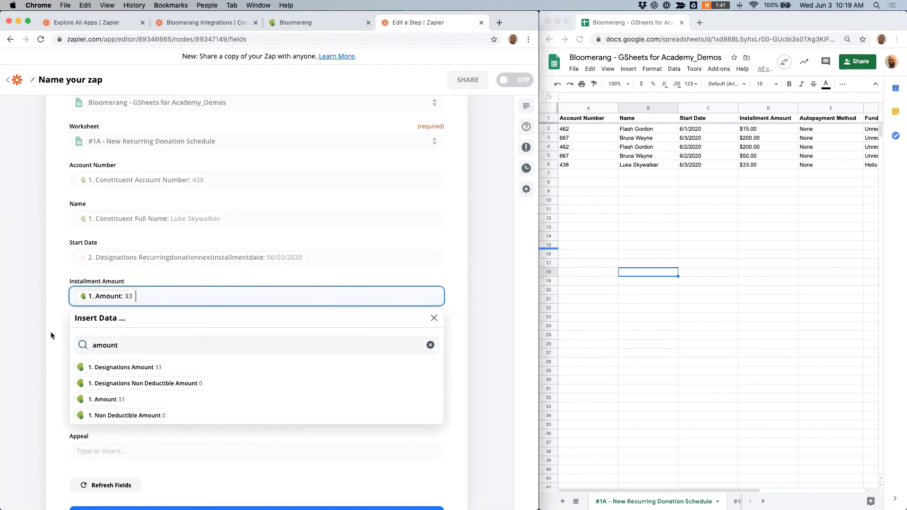
left_click(30, 318)
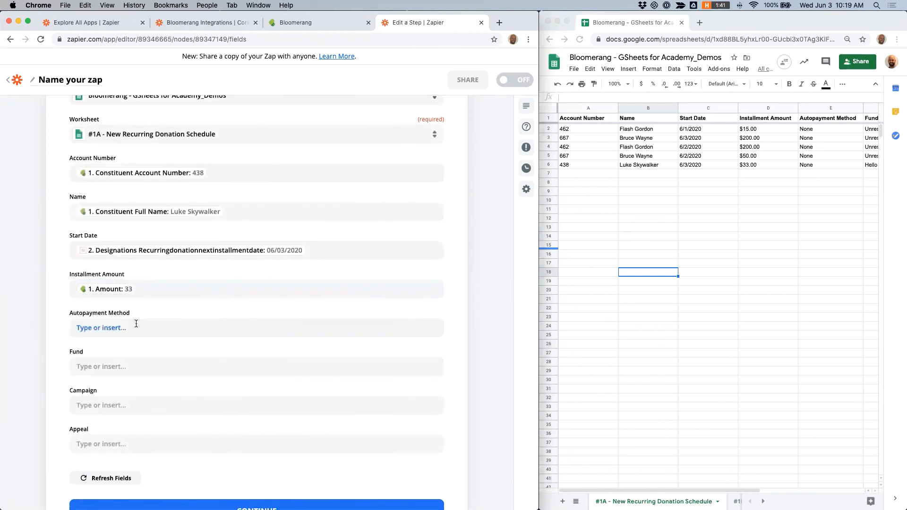
Step: Continue past the spreadsheet row fields and leave the Zap editor for the Zaps list
scroll(135, 345, "down", 2)
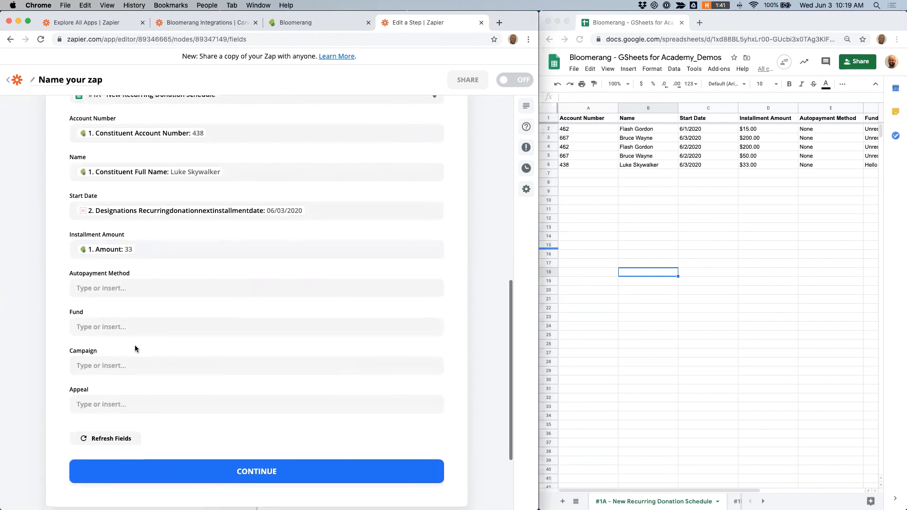
scroll(135, 348, "down", 2)
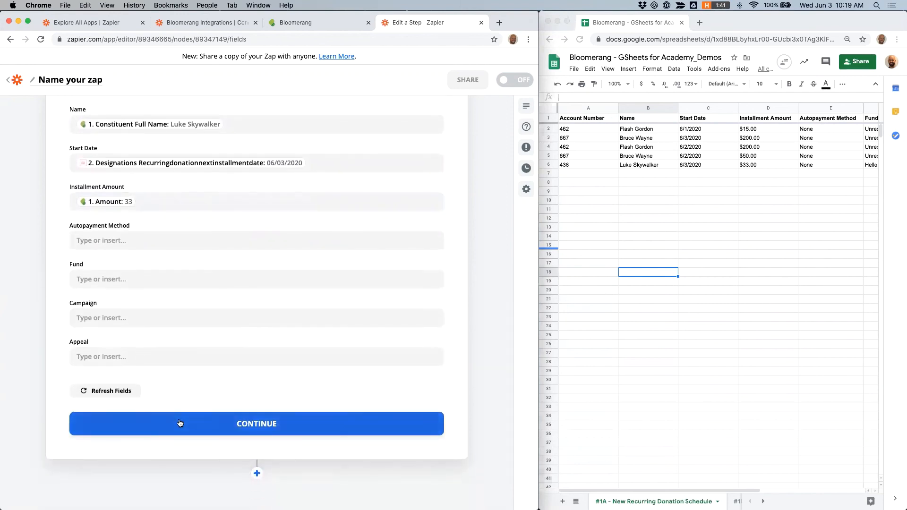
left_click(179, 421)
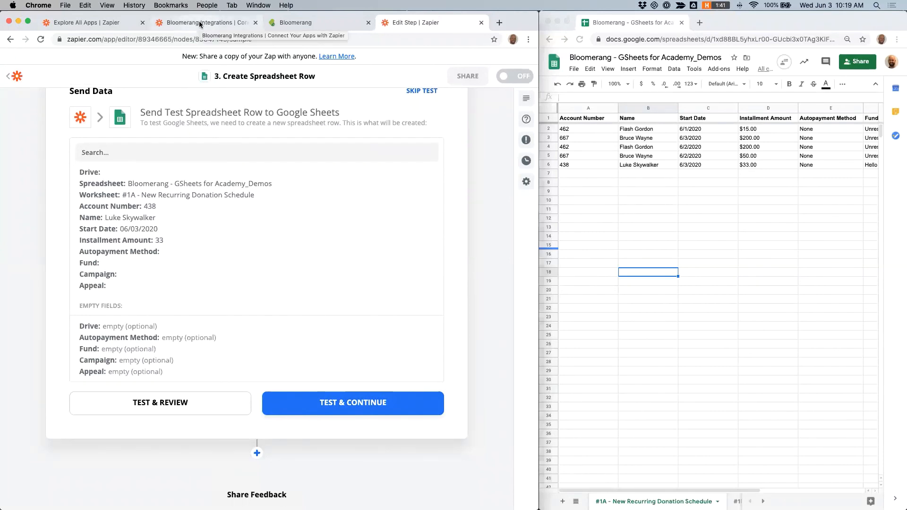
left_click(18, 77)
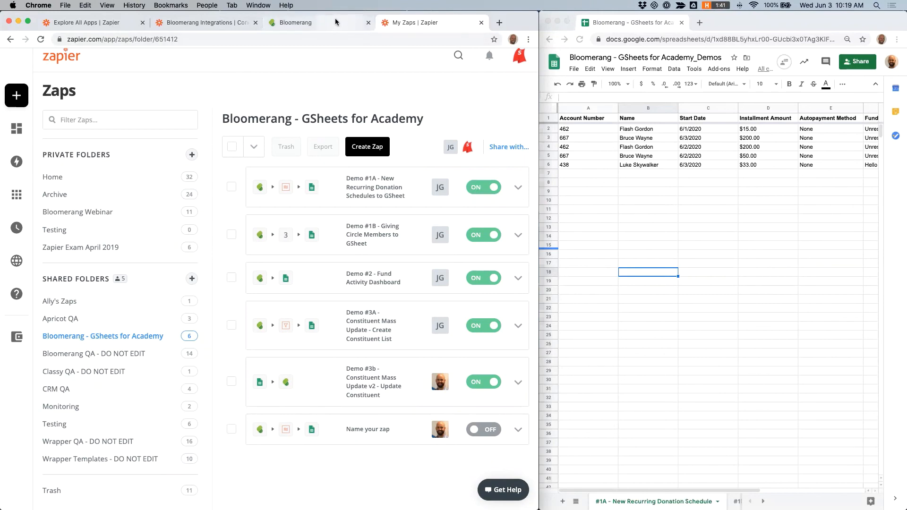
Step: In Bloomerang, open a recently viewed constituent and start a new recurring donation schedule
left_click(342, 30)
mouse_move(26, 118)
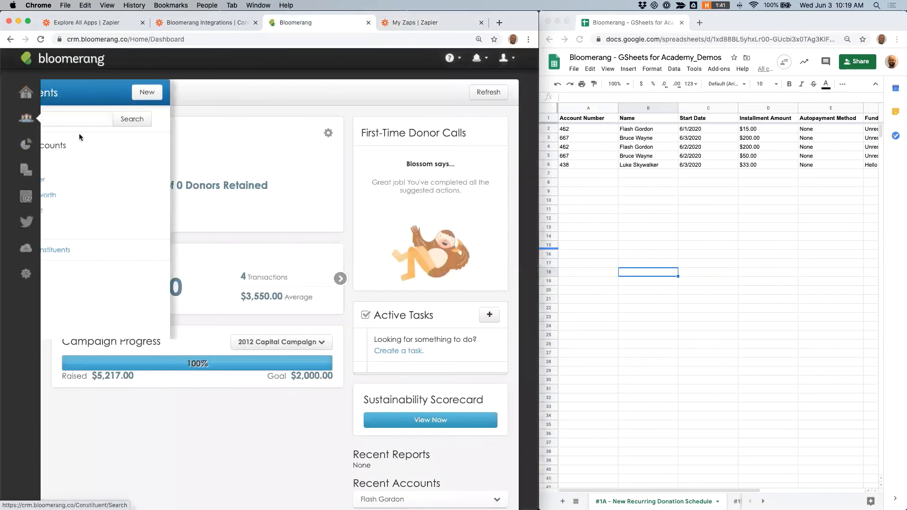
left_click(86, 167)
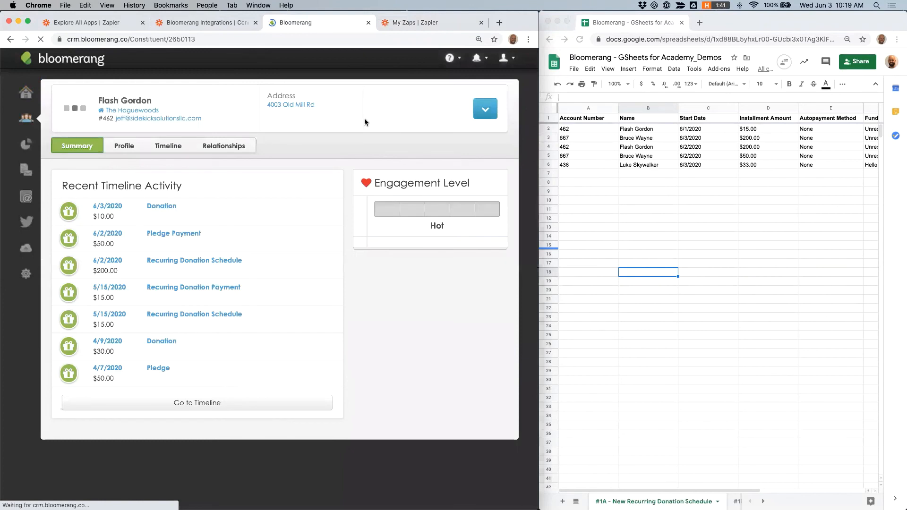
left_click(486, 110)
left_click(476, 188)
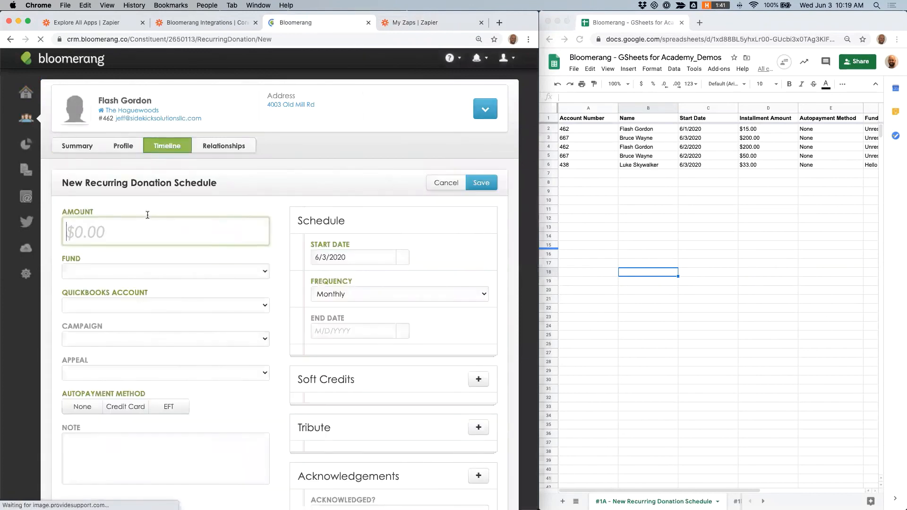
Step: Save a $10.00 recurring donation schedule with Unrestricted fund, 2020 Gala campaign, Event appeal and no autopayment
left_click(112, 238)
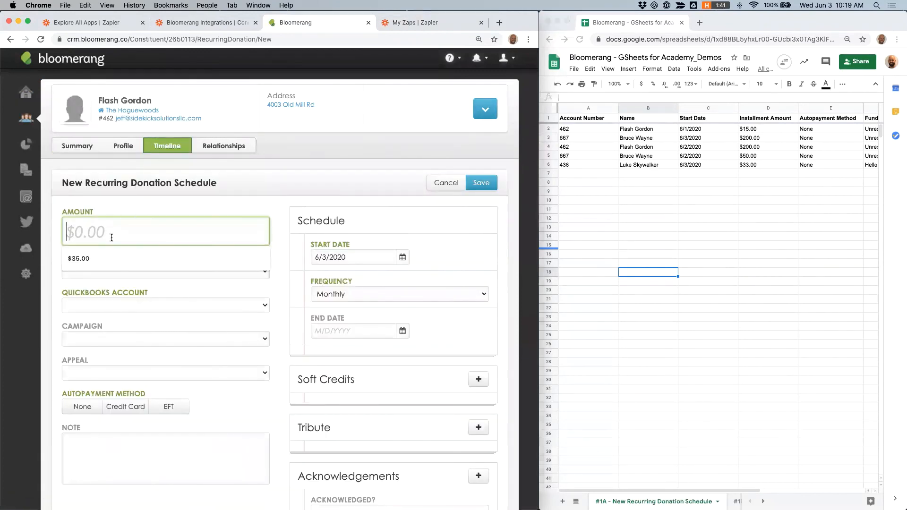
type("10")
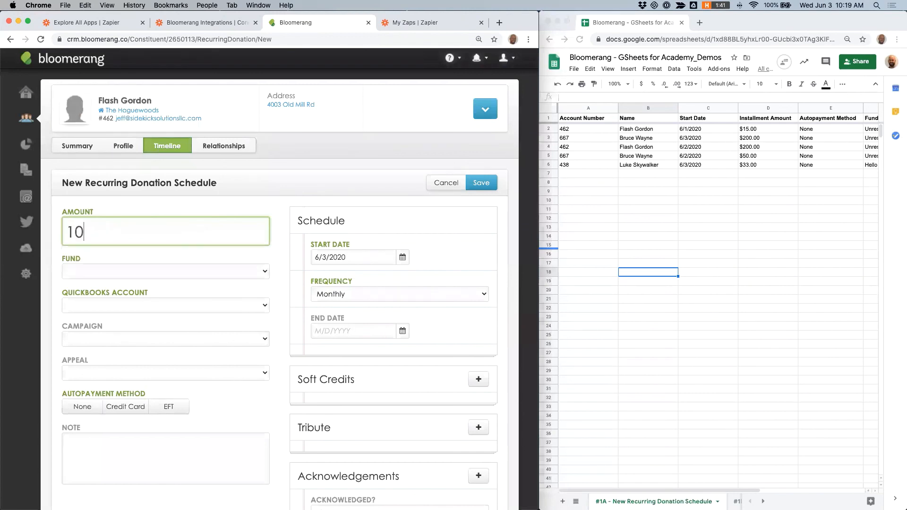
left_click(144, 270)
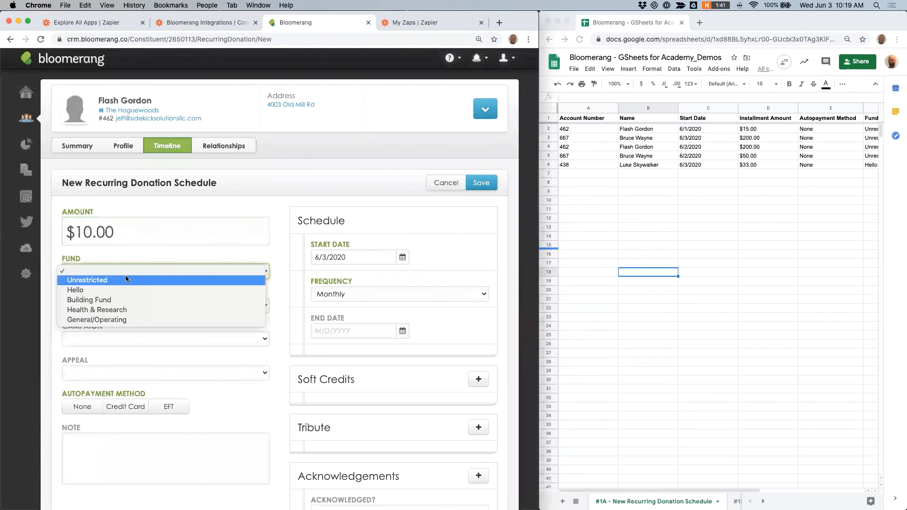
left_click(124, 282)
left_click(116, 340)
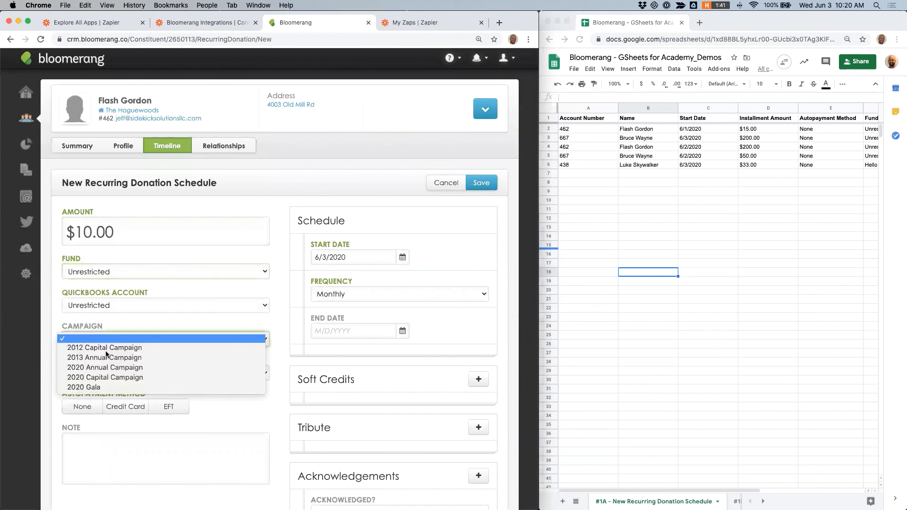
left_click(103, 387)
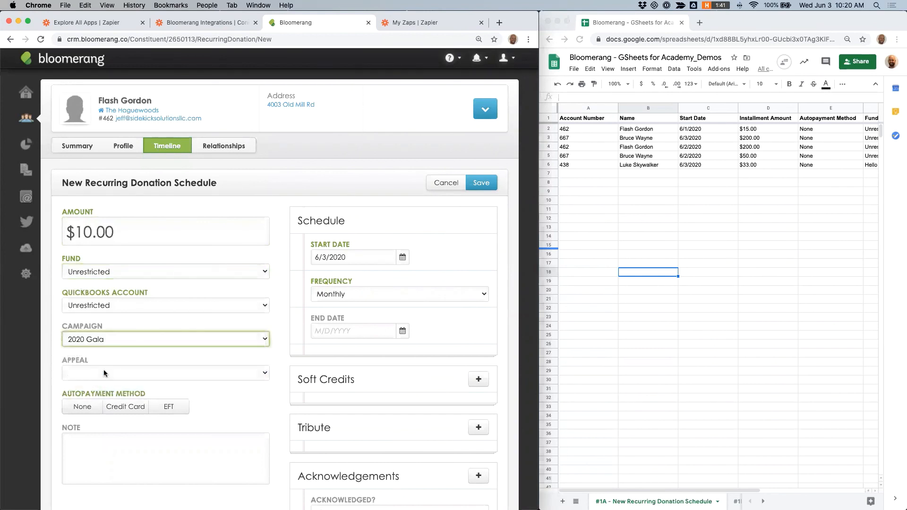
left_click(106, 373)
left_click(124, 402)
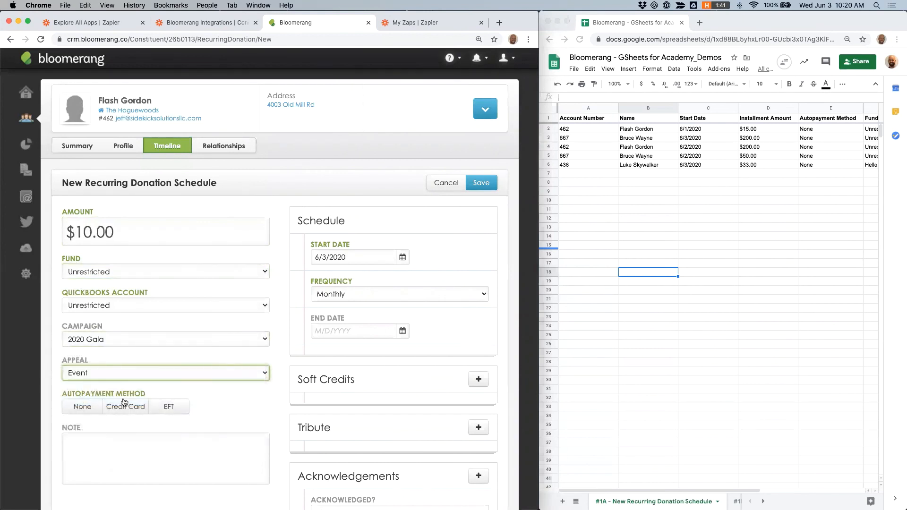
left_click(80, 406)
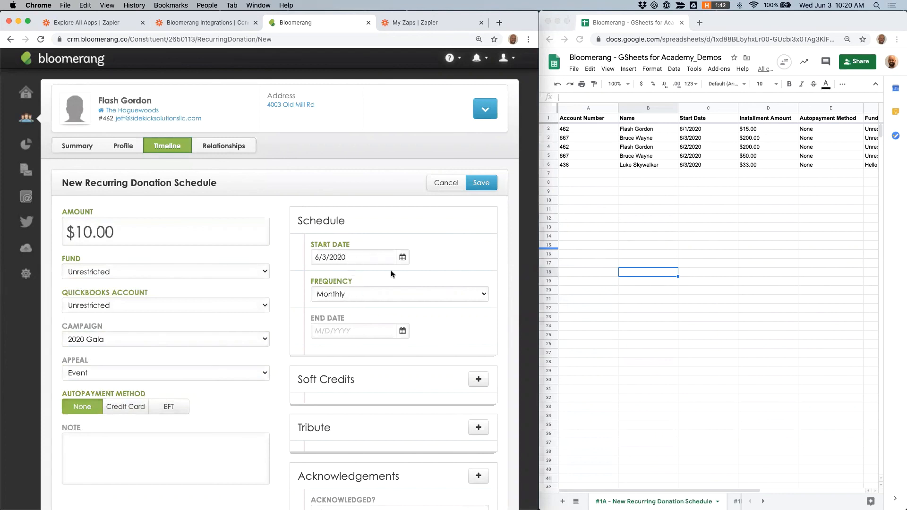
left_click(482, 183)
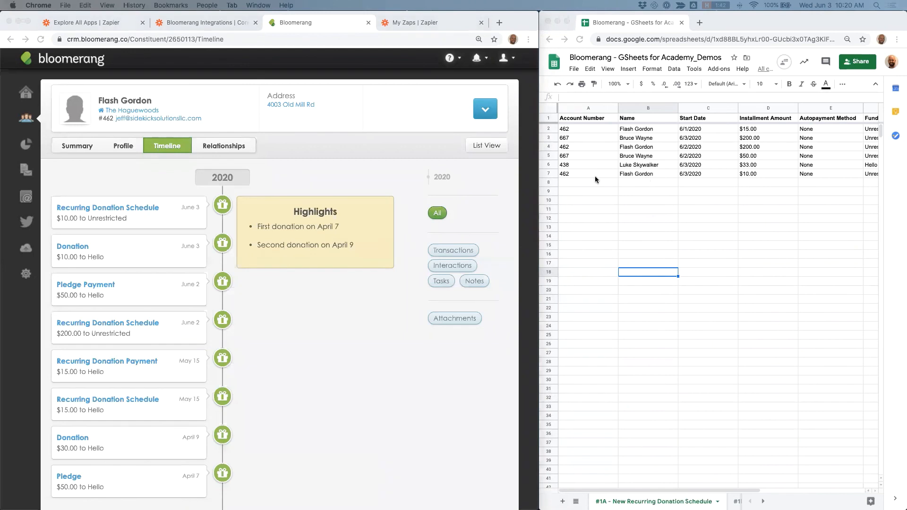
Step: Examine the newest row added to the #1A - New Recurring Donation Schedule worksheet
left_click(549, 174)
scroll(671, 178, "right", 3)
scroll(671, 178, "left", 3)
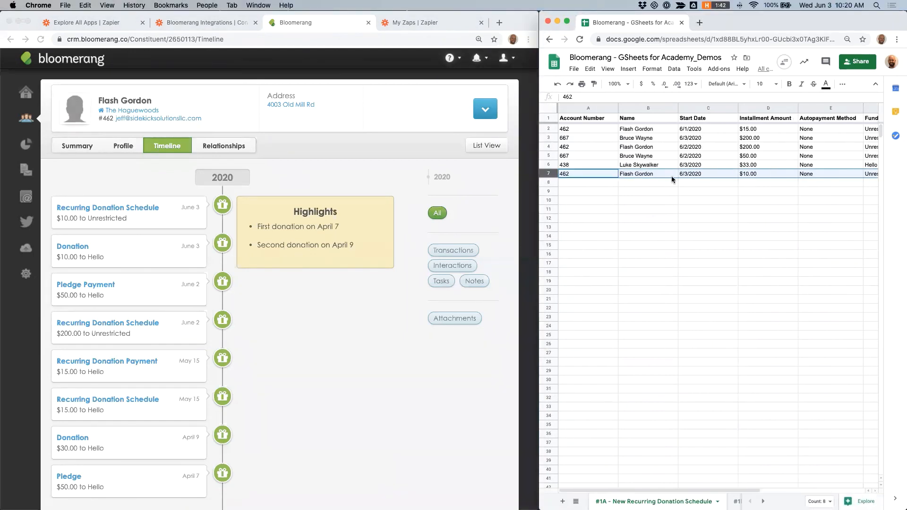
left_click_drag(540, 225, 379, 225)
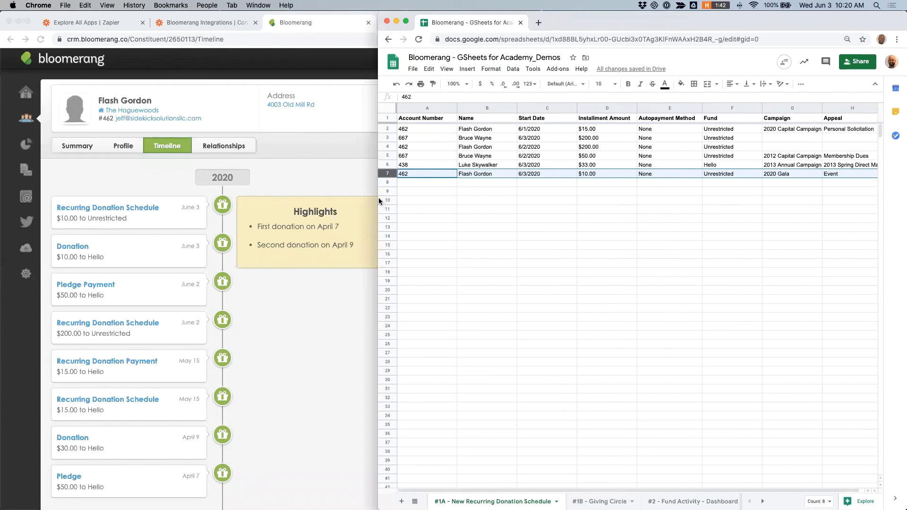
left_click_drag(379, 200, 540, 196)
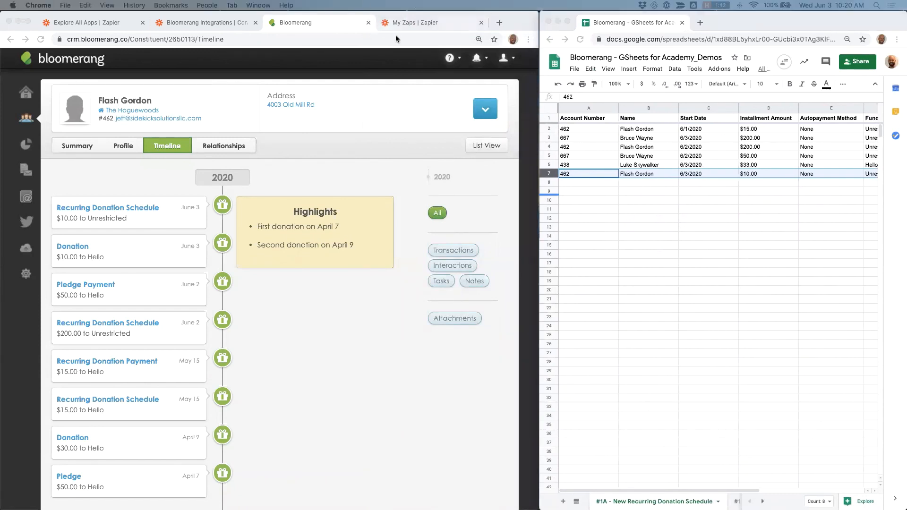
Step: Open the Demo #1B - Giving Circle Members to GSheet zap from the Zaps list
left_click(406, 22)
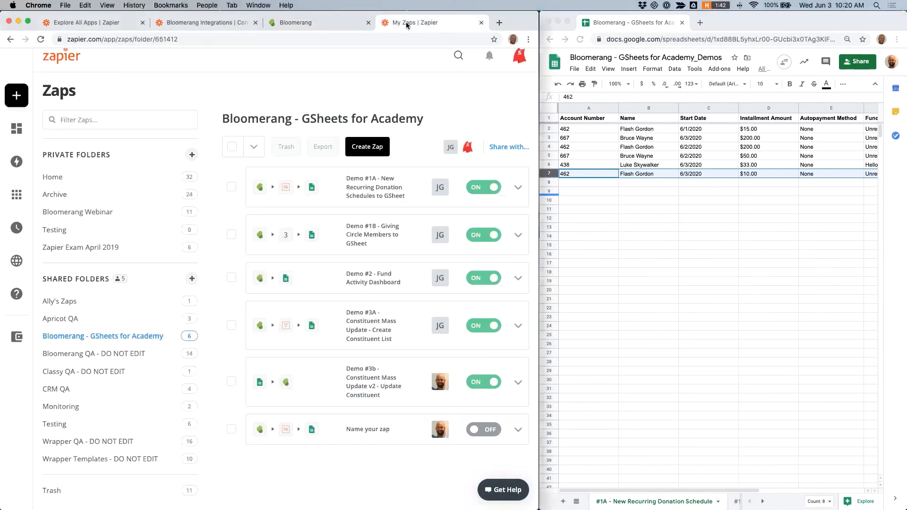
left_click(373, 227)
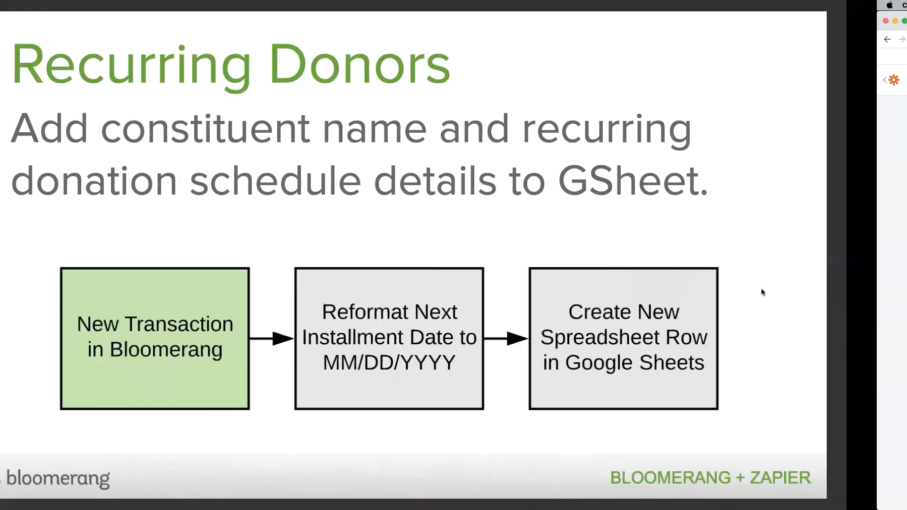
key("Right")
key("Right")
key("Right")
key("Right")
key("Right")
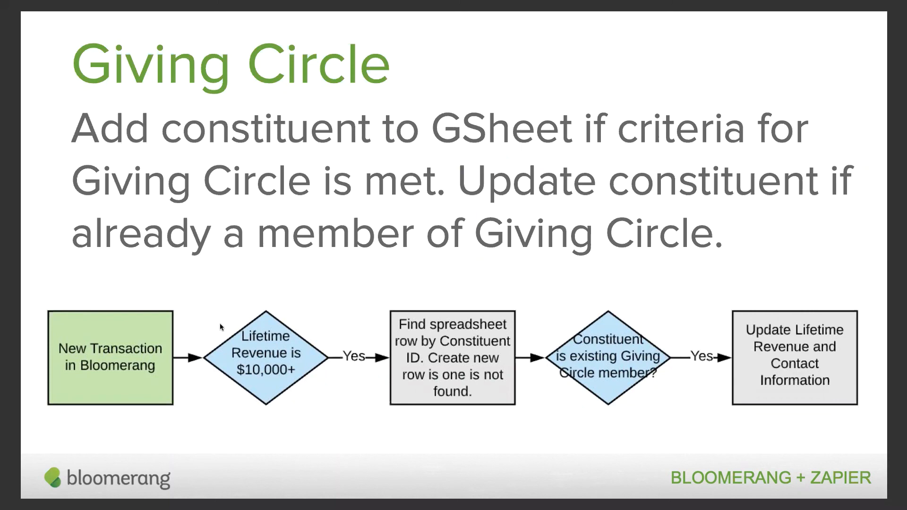
key("ctrl+Right")
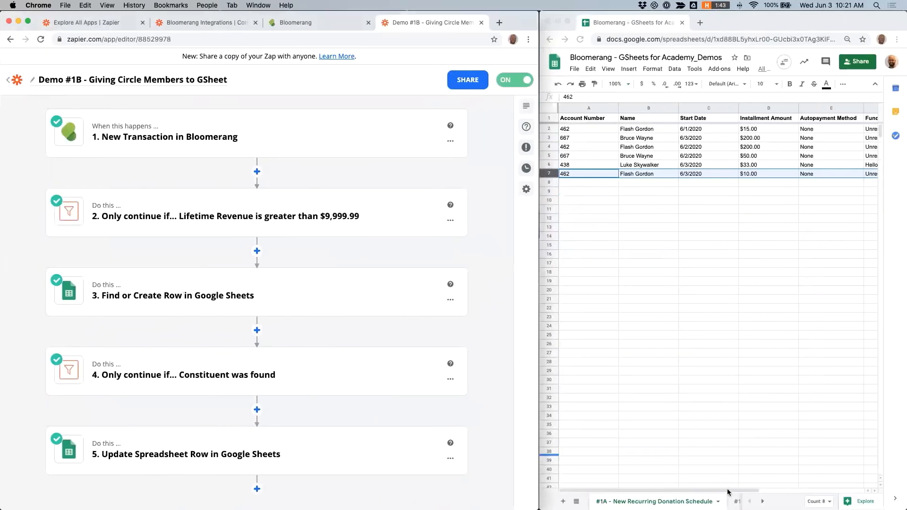
Step: Switch to the #1B - Giving Circle worksheet and widen the spreadsheet window to review it
left_click(736, 502)
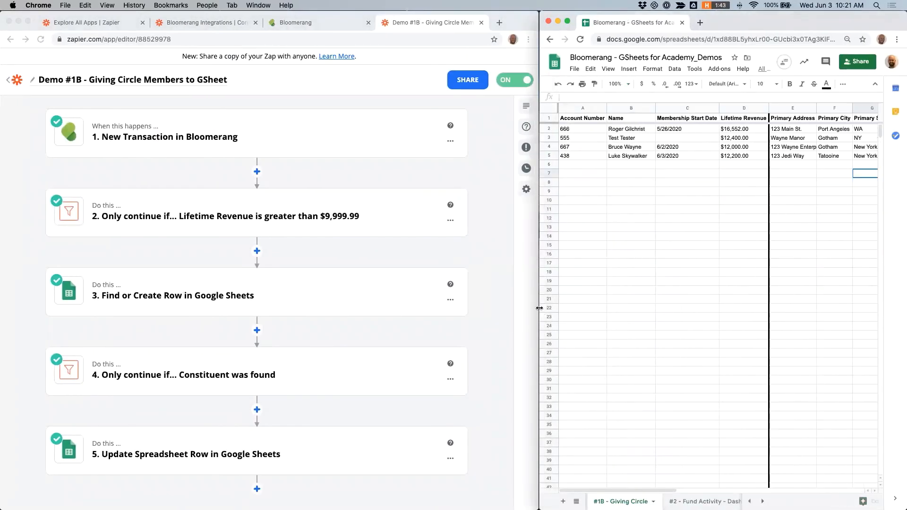
left_click_drag(539, 306, 26, 305)
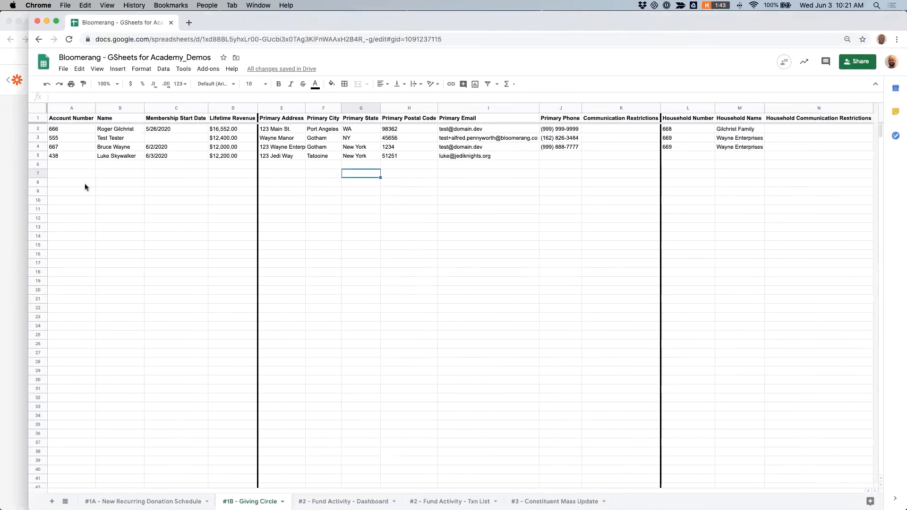
Step: Examine the Giving Circle worksheet's columns, from Membership Start Date and Lifetime Revenue to the household fields
left_click(178, 109)
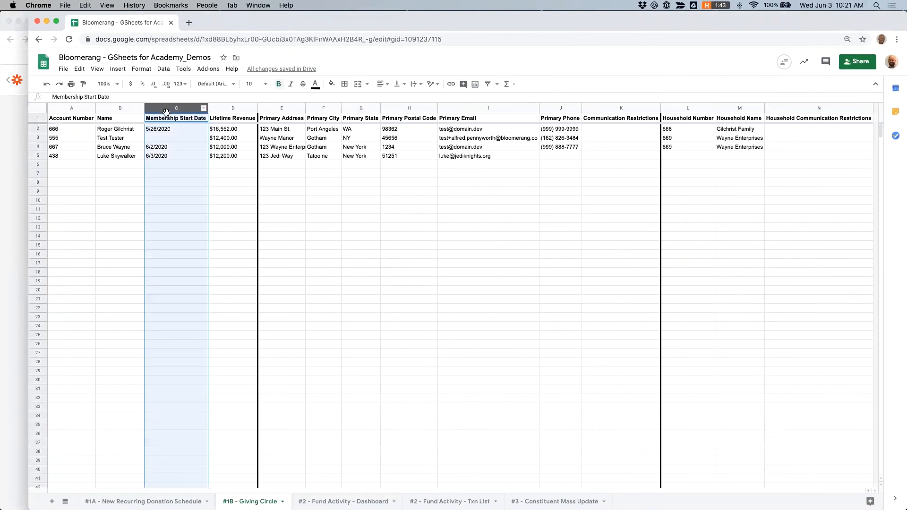
left_click(233, 108)
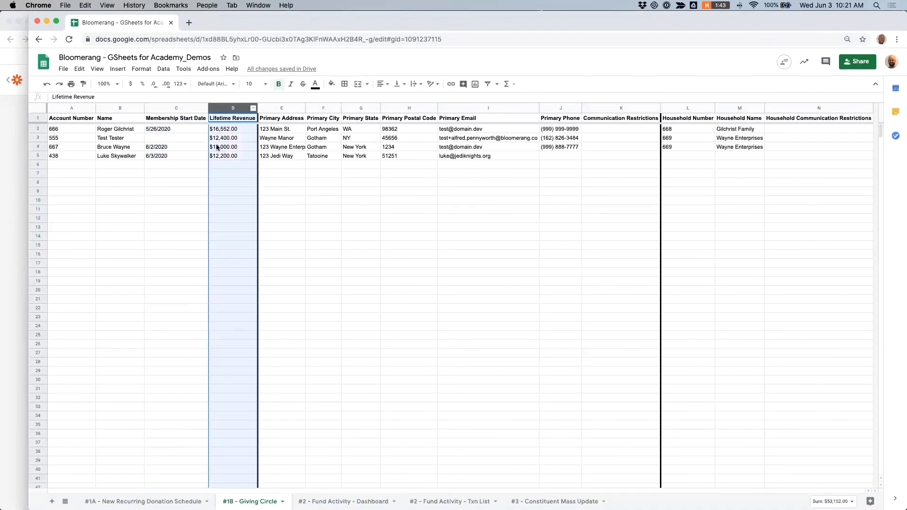
mouse_move(283, 129)
left_mouse_down()
mouse_move(543, 134)
mouse_move(641, 152)
mouse_move(810, 158)
left_mouse_up()
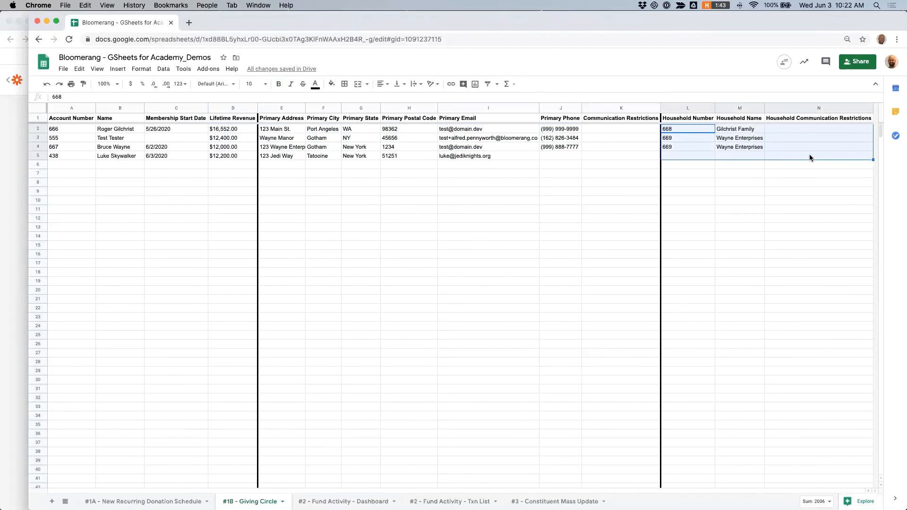
left_click_drag(27, 244, 539, 271)
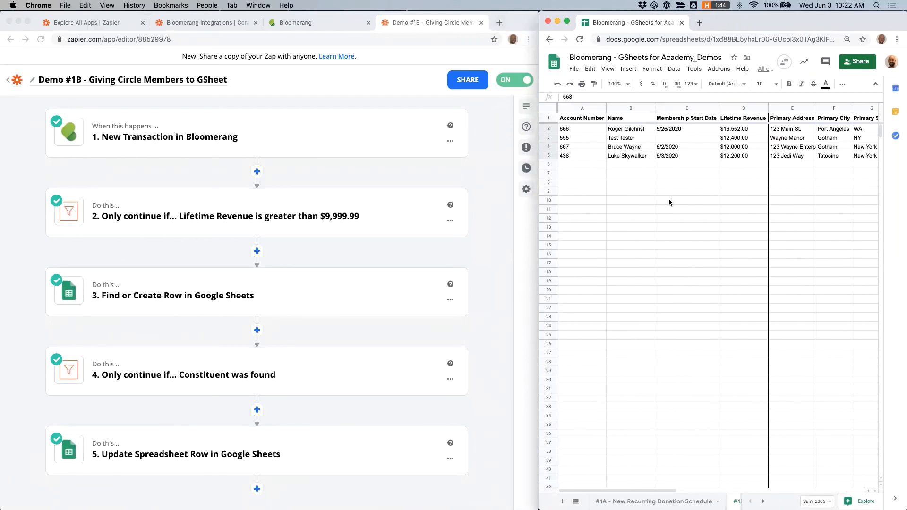
left_click(735, 157)
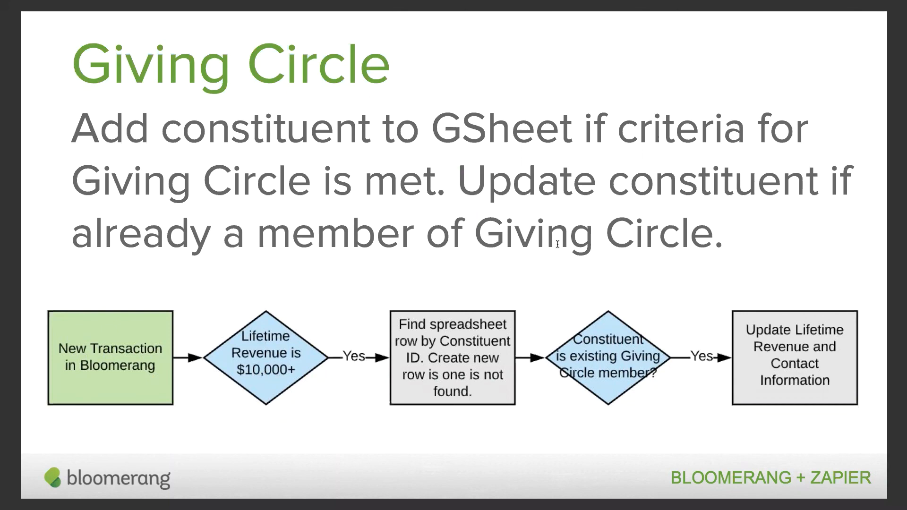
key("ctrl+Right")
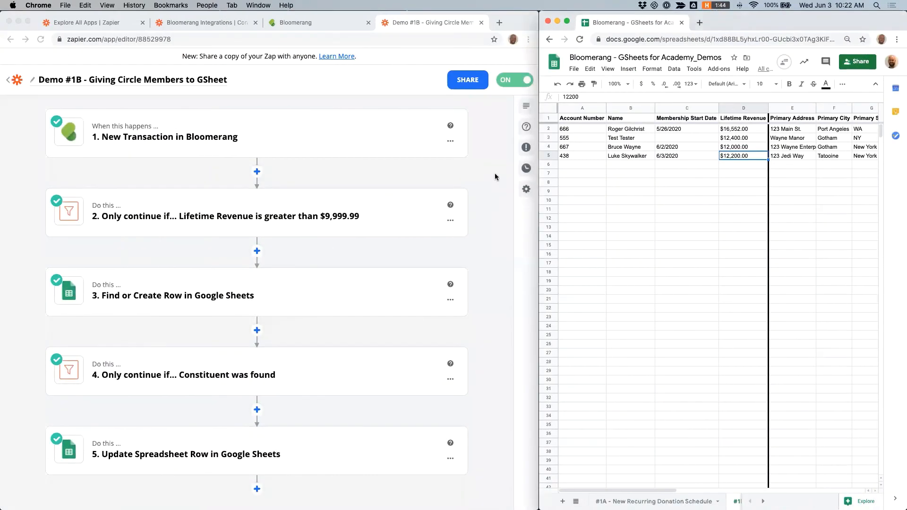
Step: Open the New Transaction in Bloomerang trigger and review its Customize Transaction settings
scroll(498, 153, "down", 1)
left_click(189, 140)
left_click(161, 138)
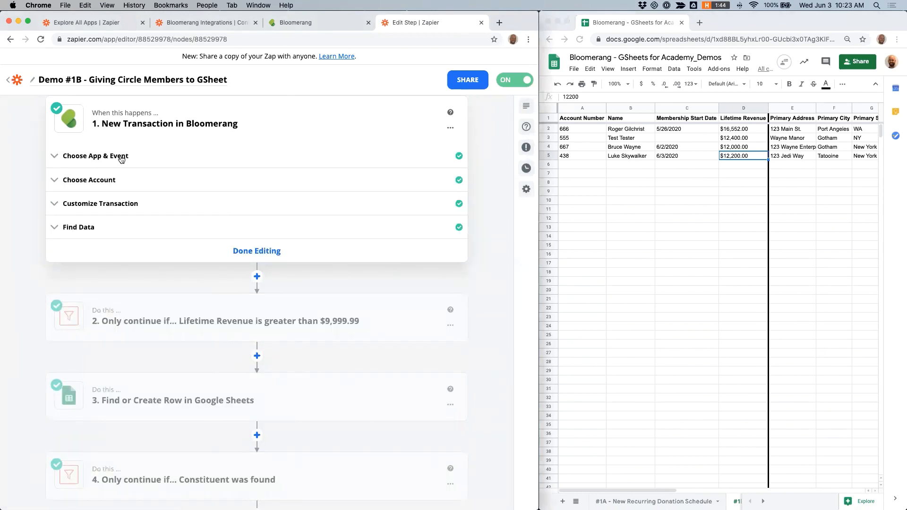
scroll(126, 171, "up", 1)
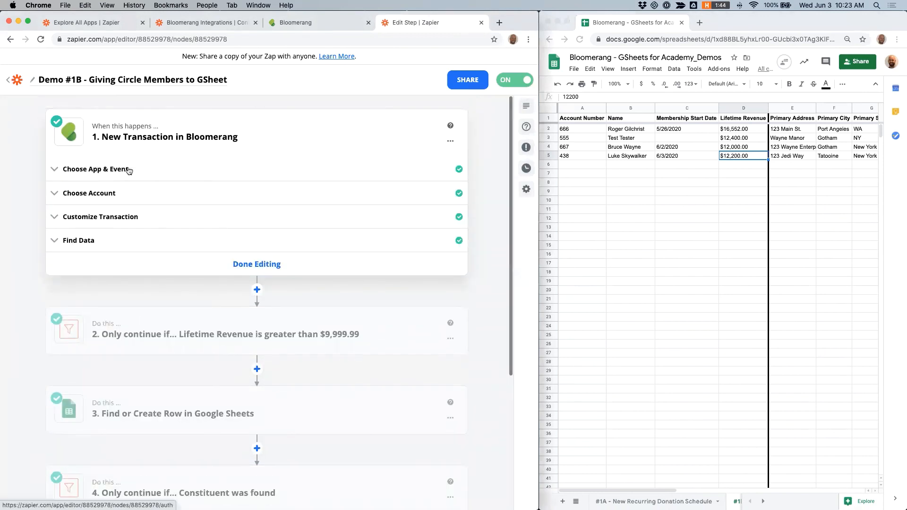
left_click(125, 217)
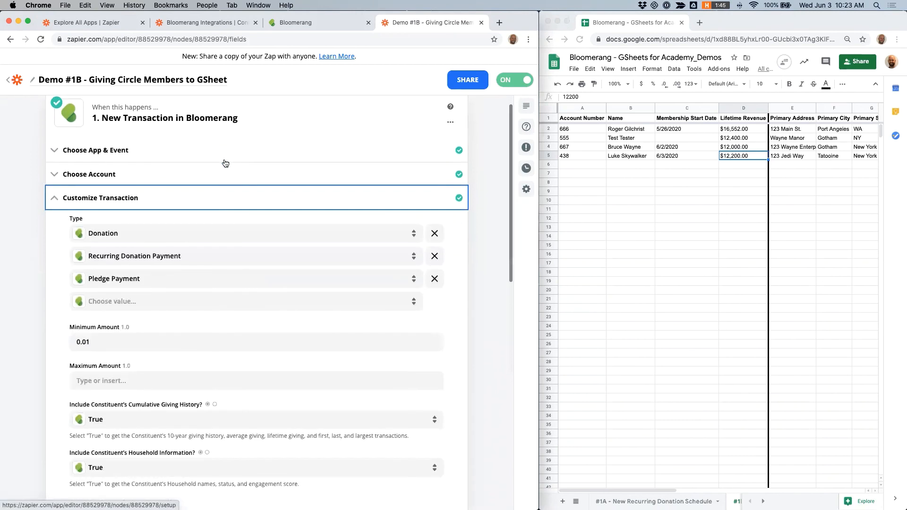
scroll(223, 163, "down", 3)
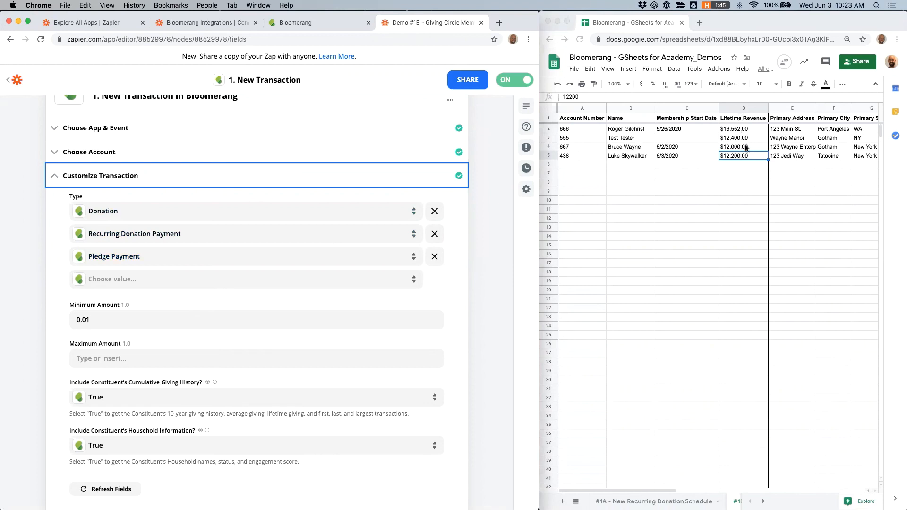
scroll(410, 258, "down", 3)
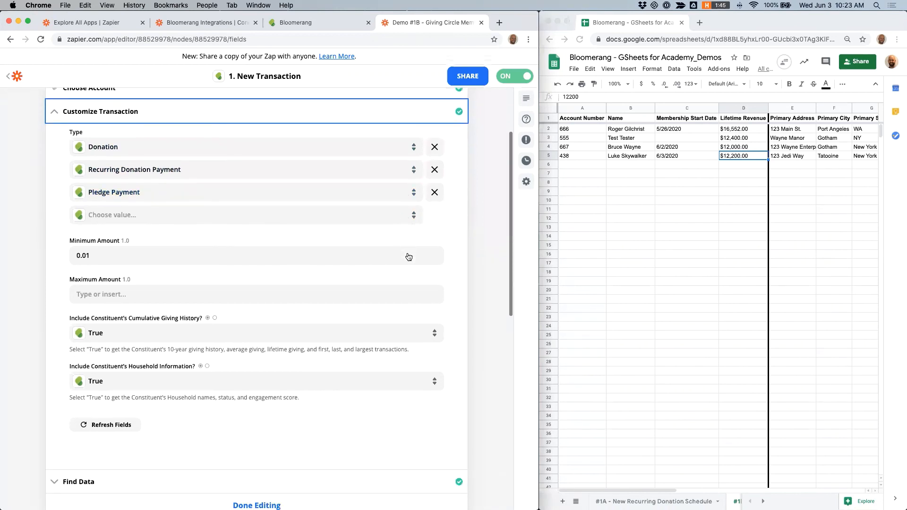
Step: Inspect the Include Constituent's Cumulative Giving History options and scroll across the worksheet's columns
left_click(435, 334)
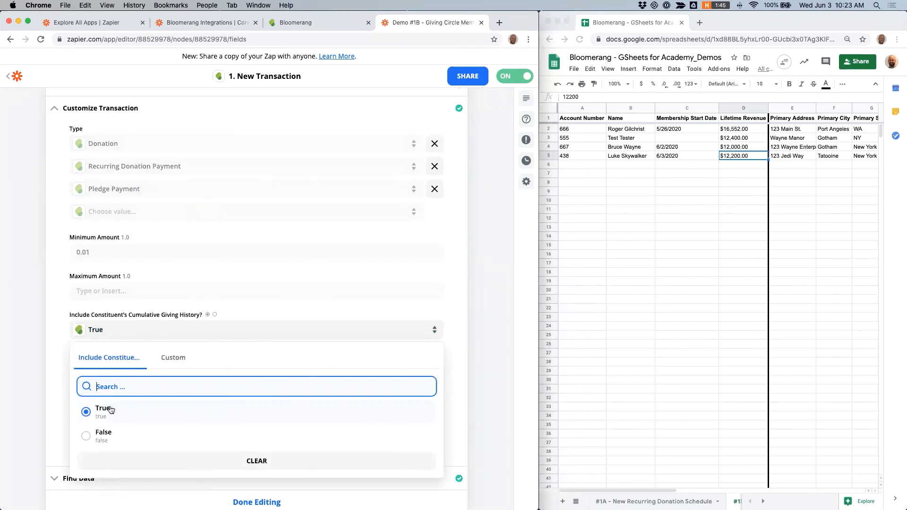
left_click(494, 329)
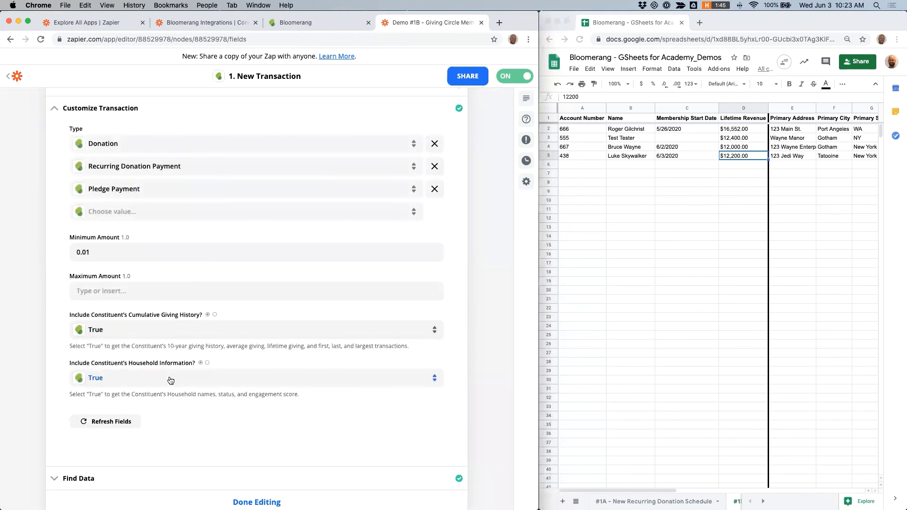
left_click(747, 109)
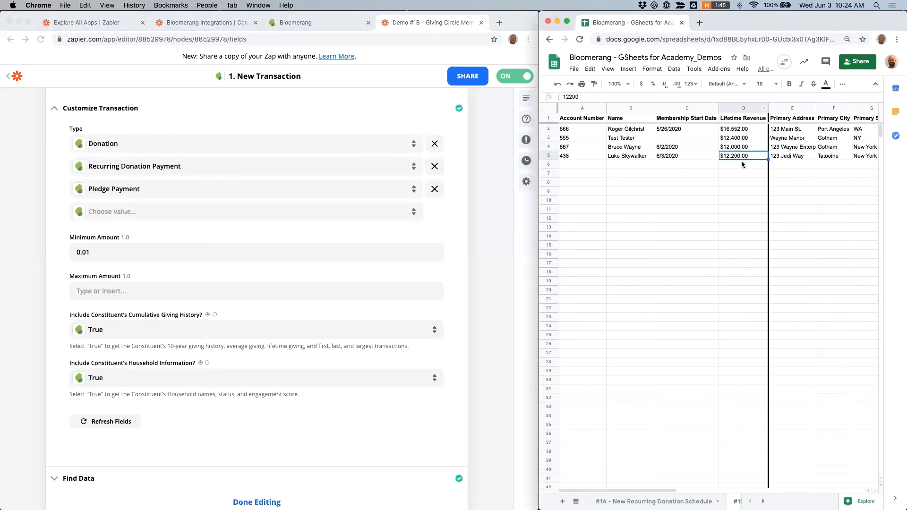
scroll(742, 160, "right", 10)
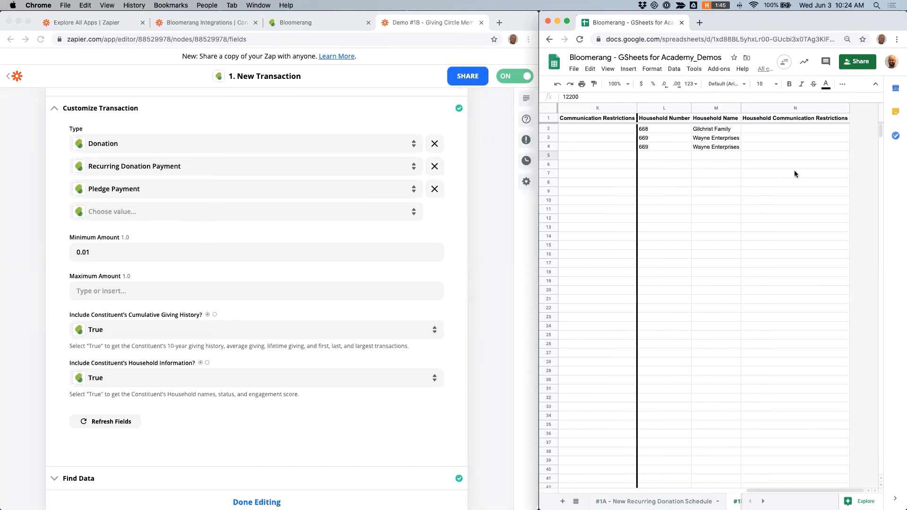
scroll(794, 174, "left", 10)
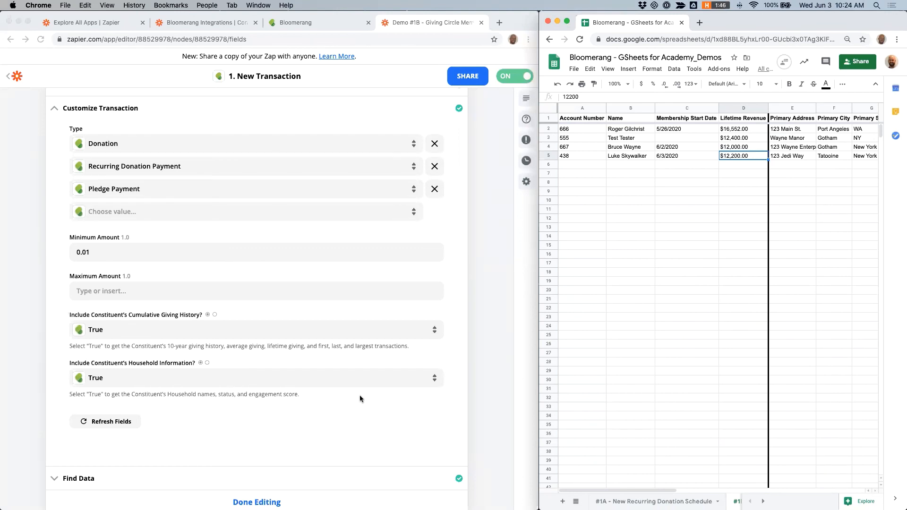
scroll(189, 390, "down", 5)
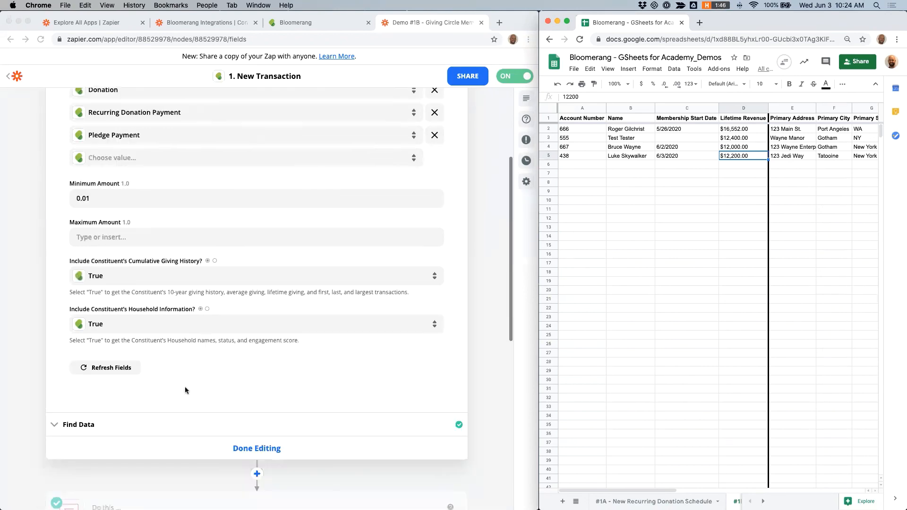
Step: Open the Lifetime Revenue filter step and review its giving summary Greater than 9999.99 condition
left_click(222, 331)
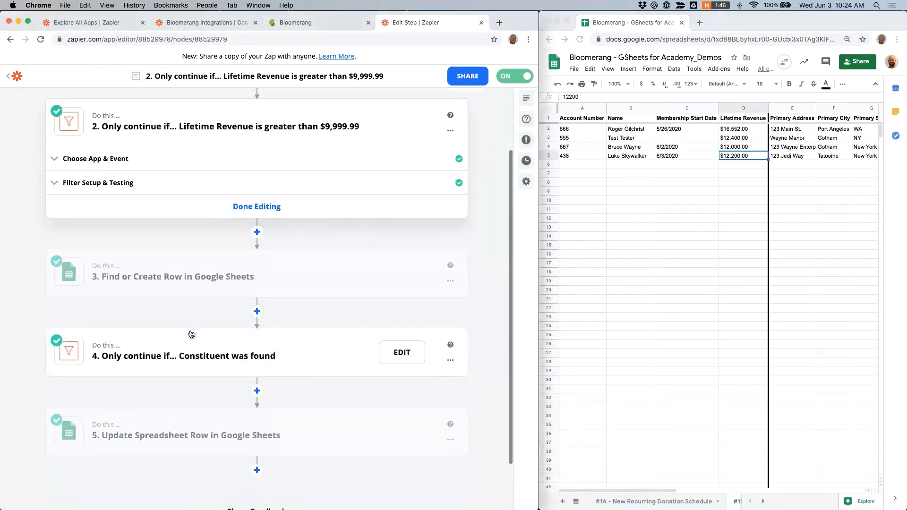
left_click(119, 184)
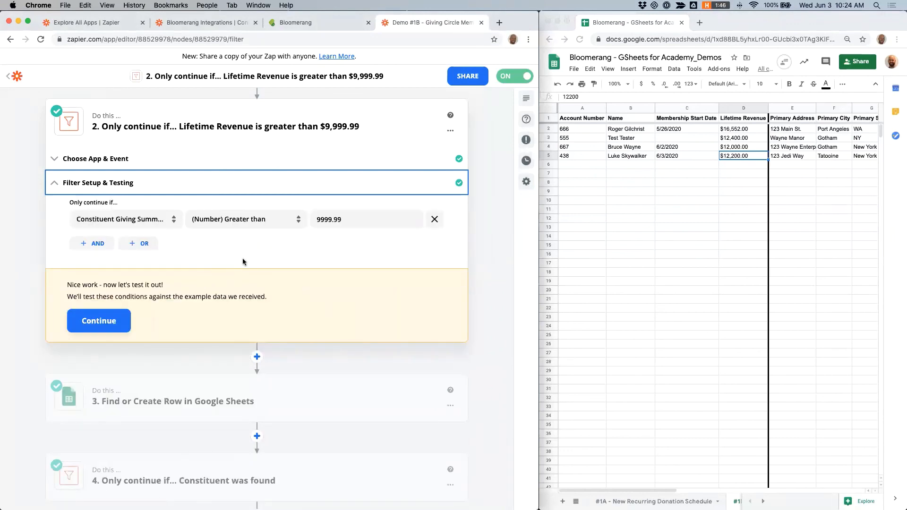
left_click(141, 220)
left_click(189, 314)
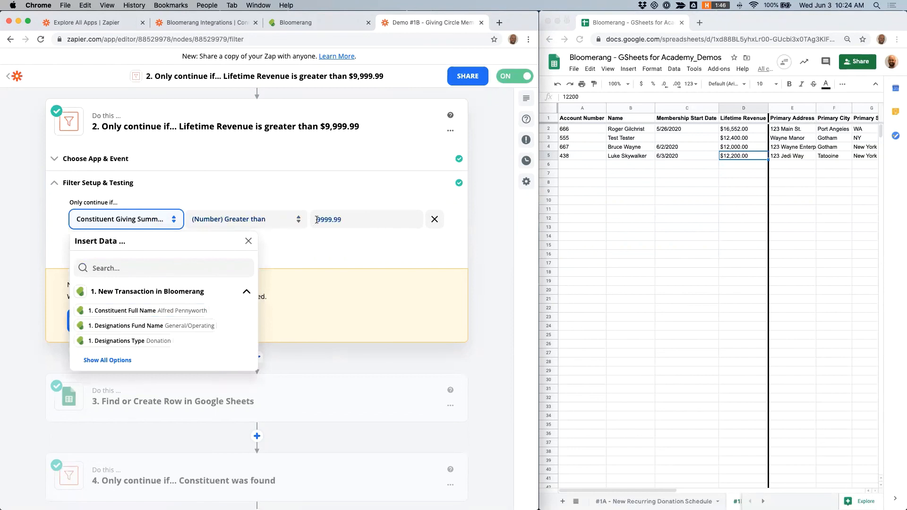
left_click(338, 257)
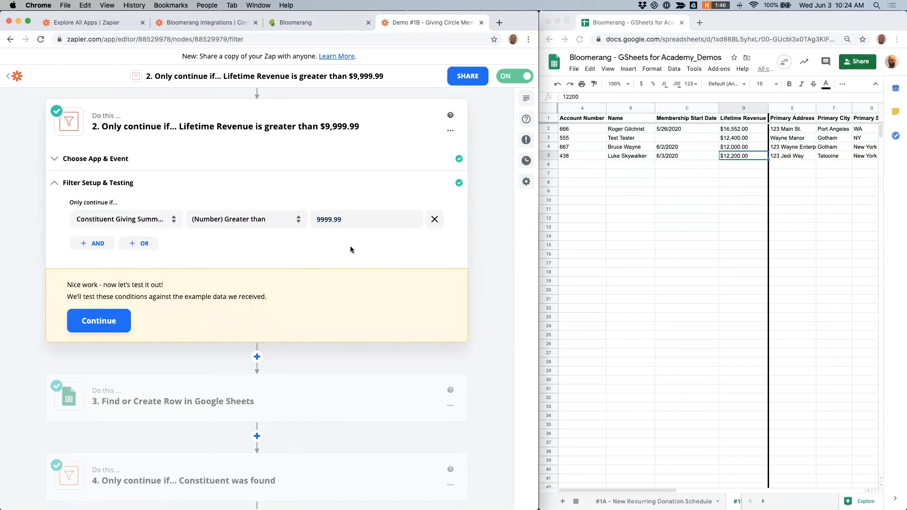
scroll(350, 246, "up", 1)
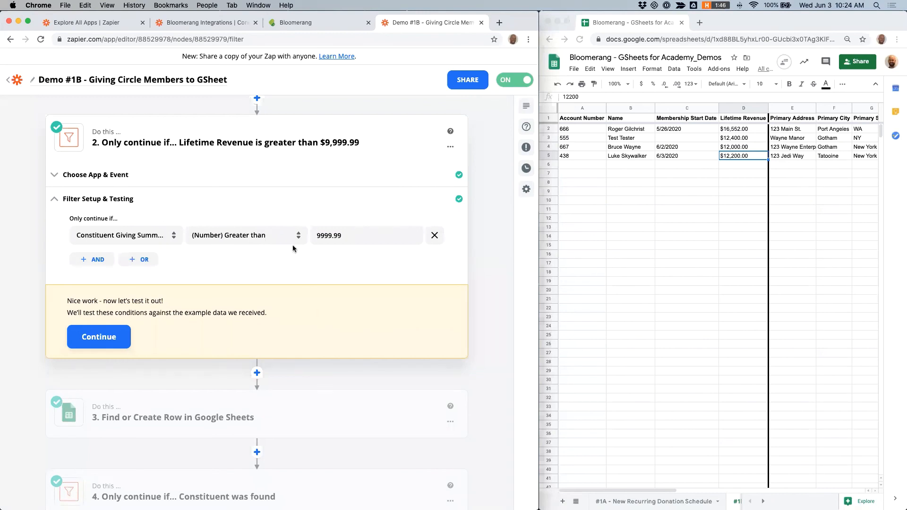
scroll(294, 262, "down", 5)
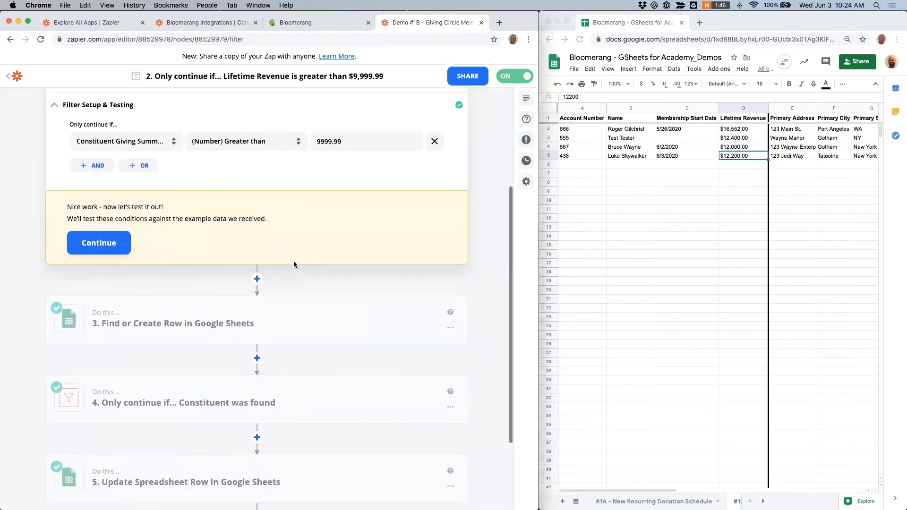
Step: Open the Find or Create Row in Google Sheets step and review its spreadsheet row settings and action event
left_click(192, 256)
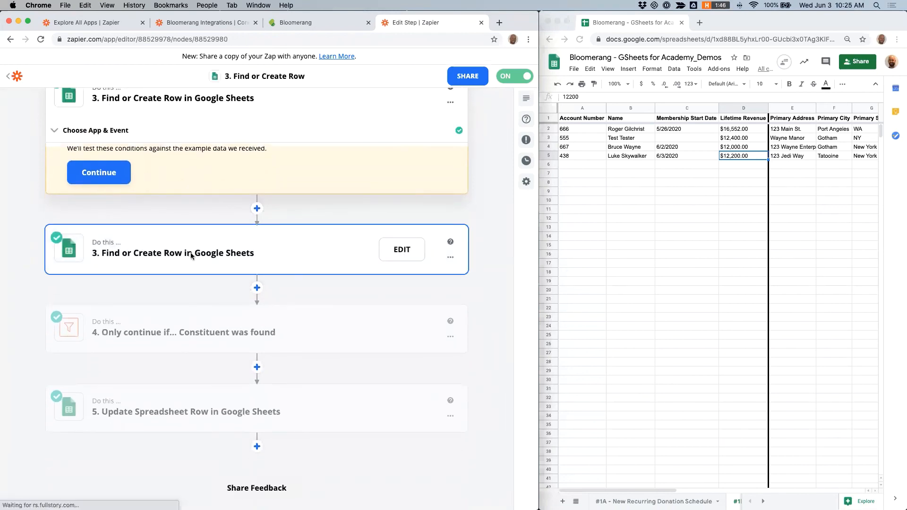
left_click(116, 212)
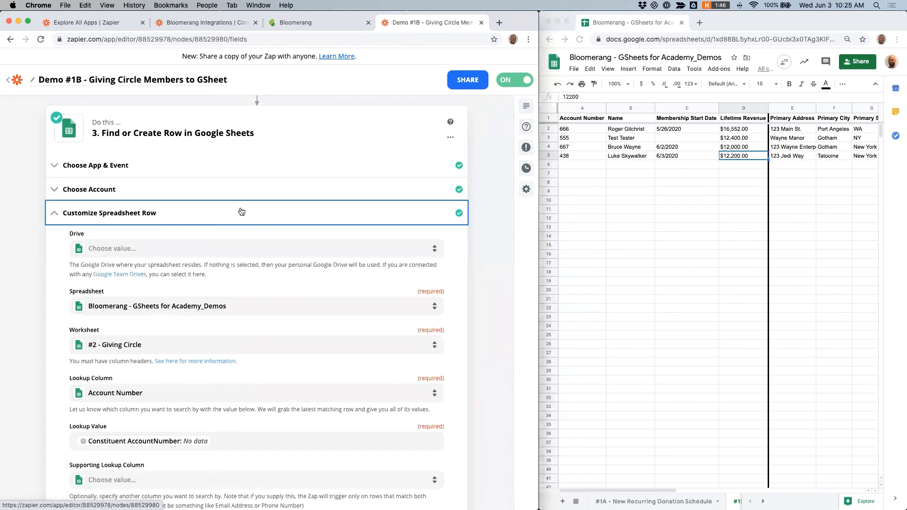
scroll(240, 211, "down", 7)
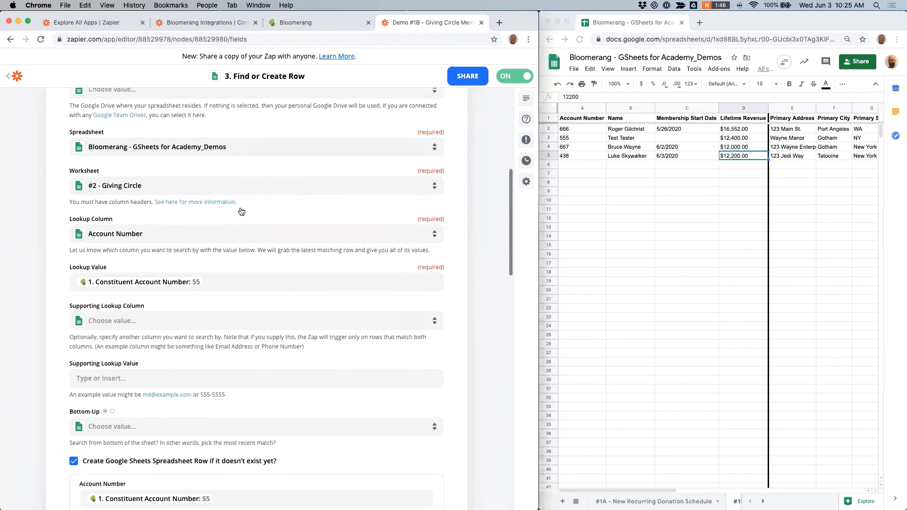
scroll(240, 211, "up", 10)
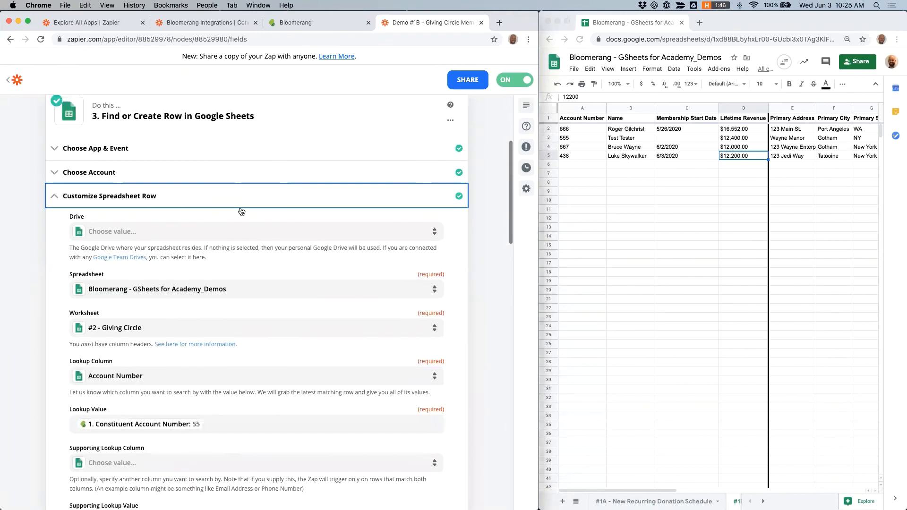
left_click(126, 183)
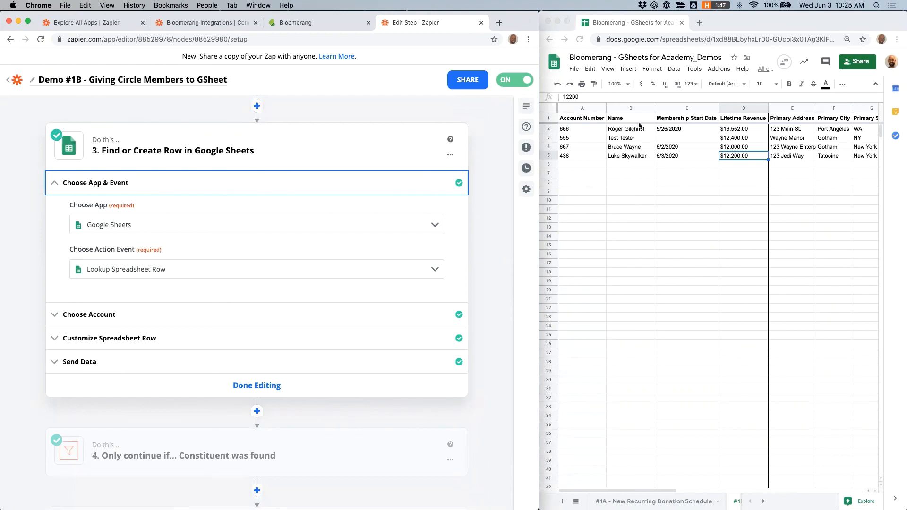
Step: Review the step's Google Sheets account and its Account Number lookup settings against the worksheet
left_click(665, 156)
left_click(593, 156)
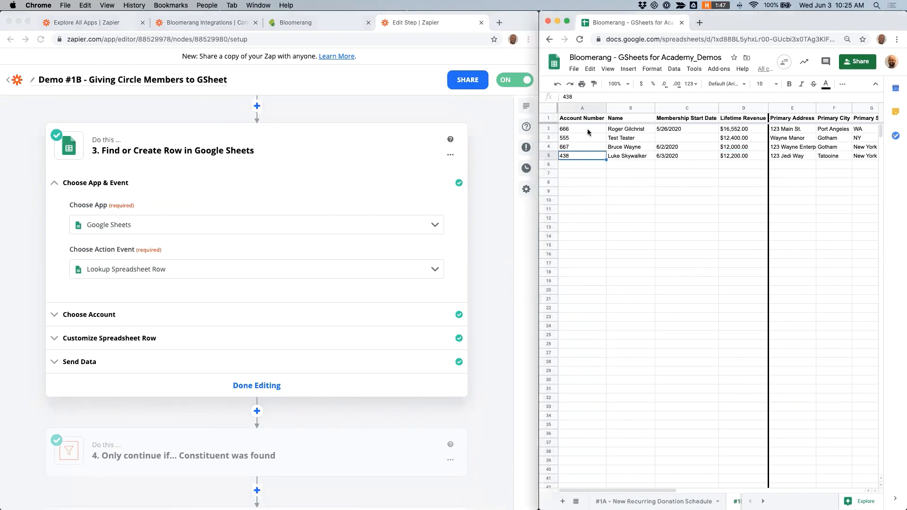
left_click(106, 316)
left_click(105, 316)
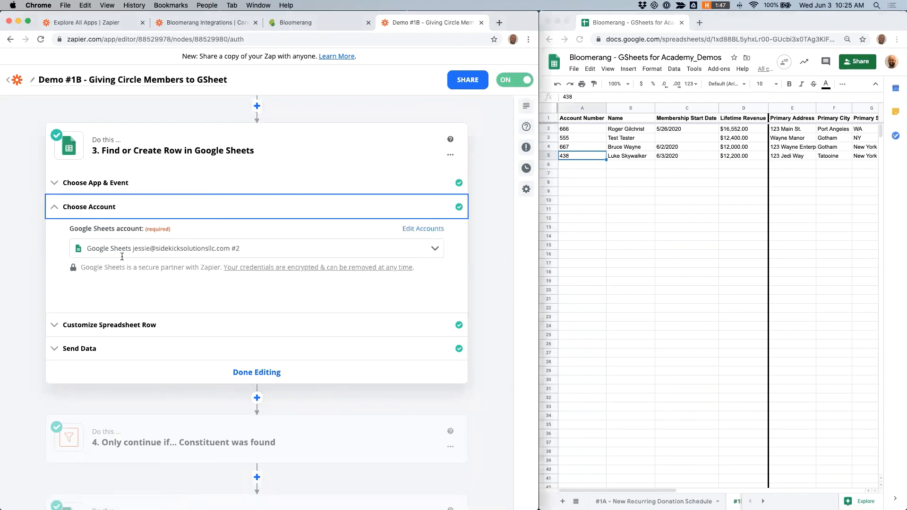
left_click(101, 324)
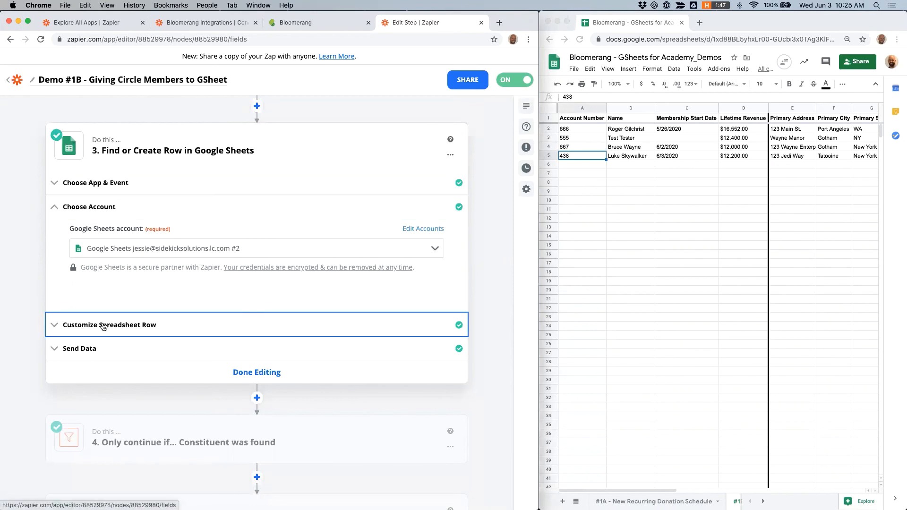
scroll(254, 255, "down", 2)
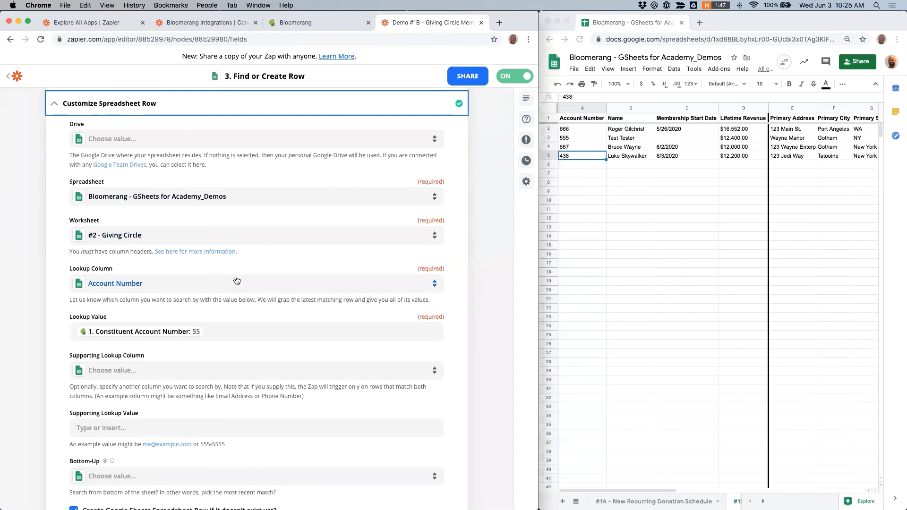
scroll(237, 281, "down", 1)
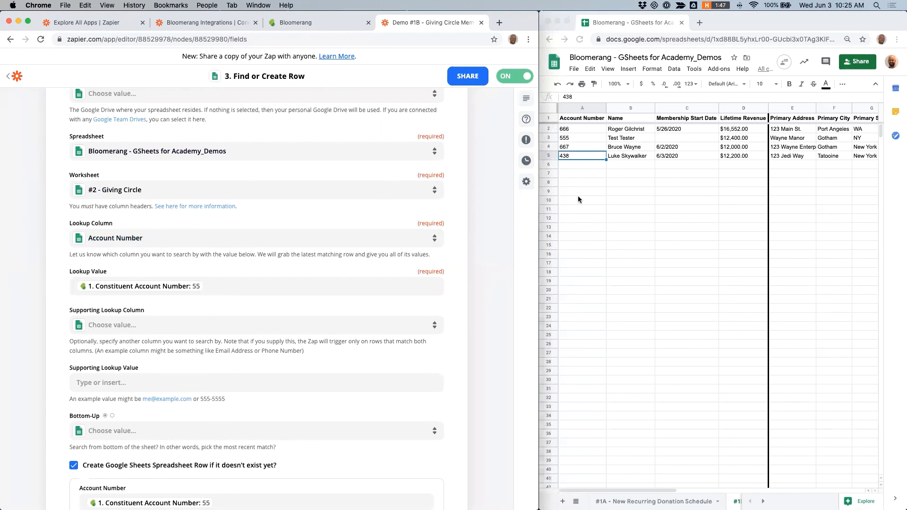
Step: Search the Lookup Value's insert-data list for account-related Bloomerang fields, then close it
left_click(206, 287)
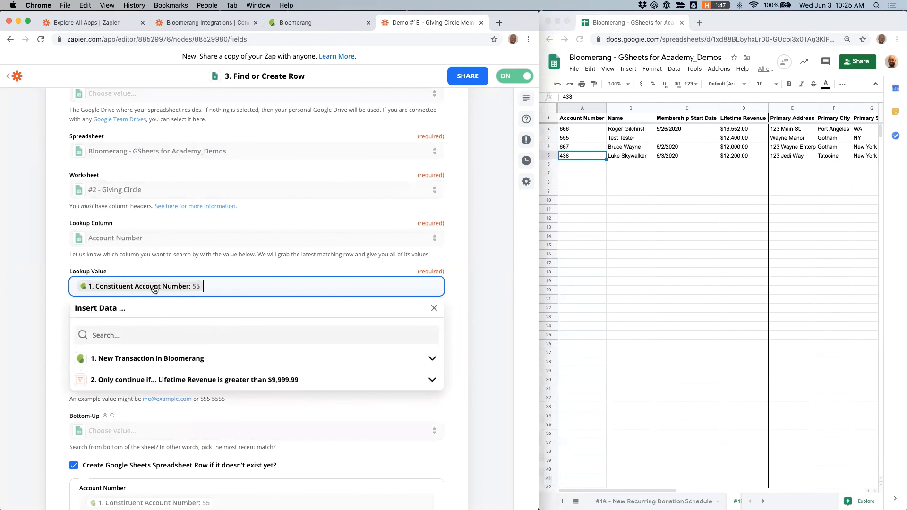
left_click(217, 363)
left_click(137, 336)
type("account")
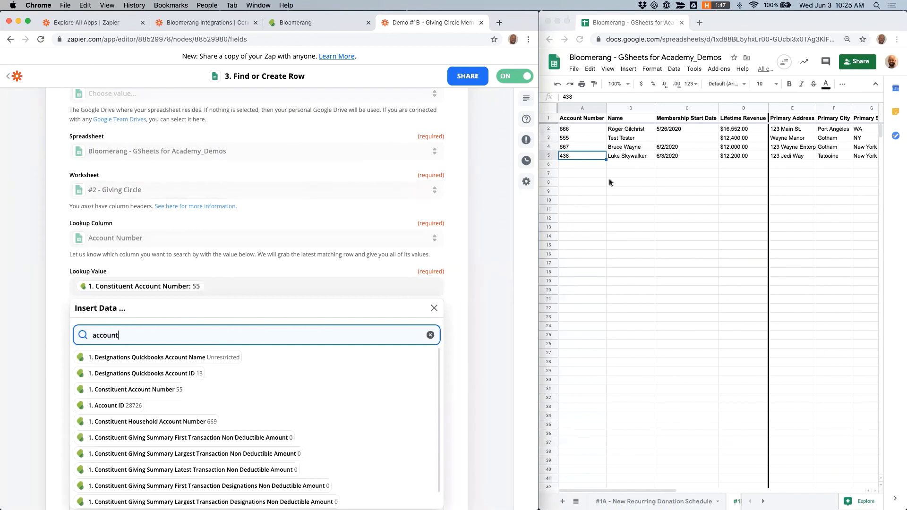
left_click(637, 206)
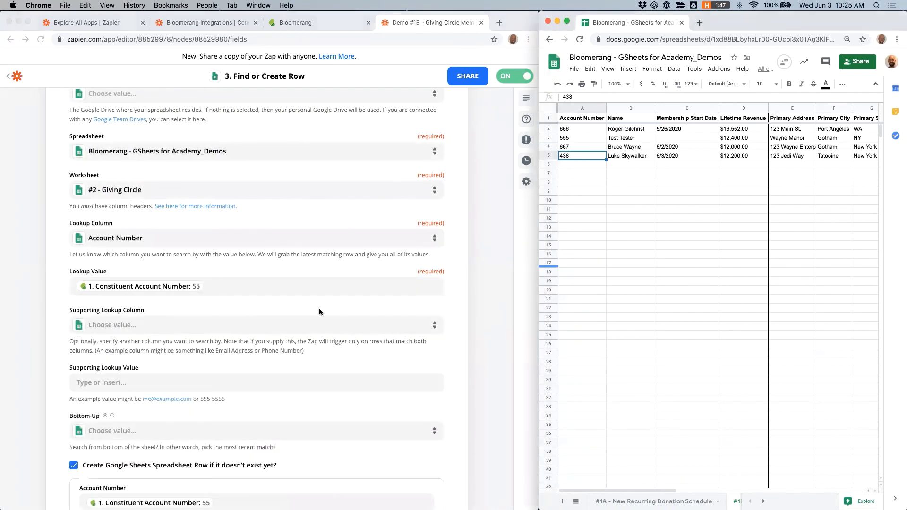
Step: Review the new-row column mappings and search the Name field's insert-data list for full name fields
scroll(319, 308, "down", 5)
scroll(319, 310, "down", 3)
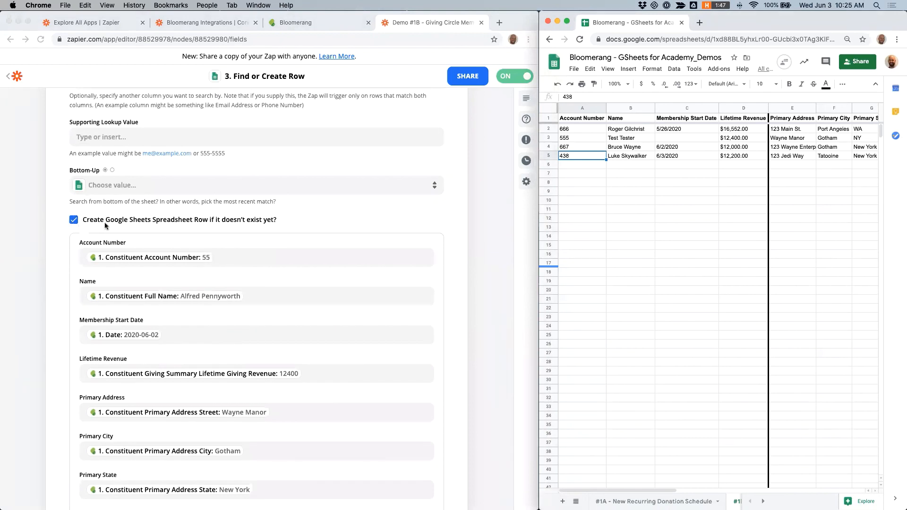
scroll(106, 222, "down", 1)
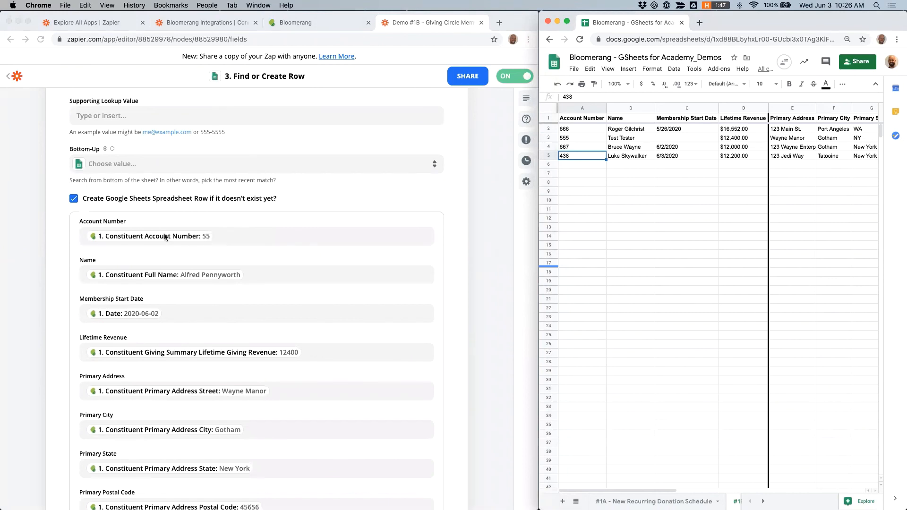
scroll(169, 236, "down", 1)
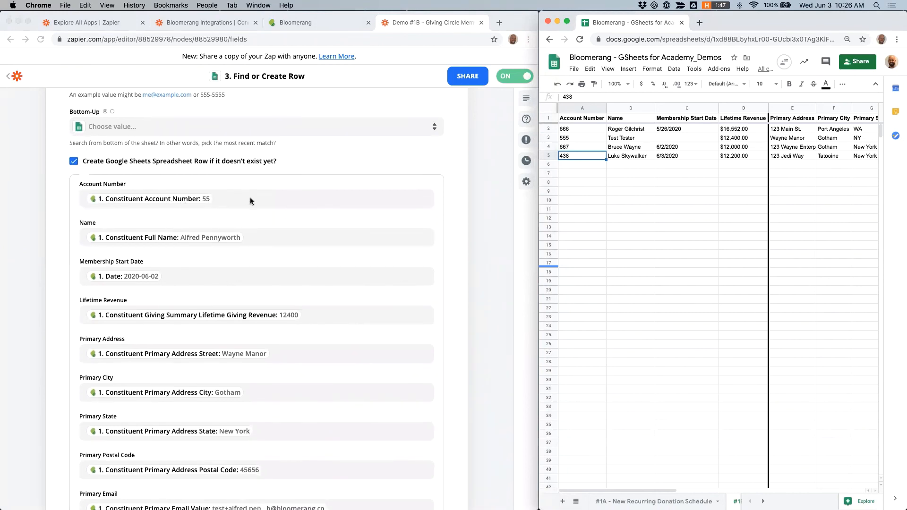
left_click(252, 238)
left_click(253, 238)
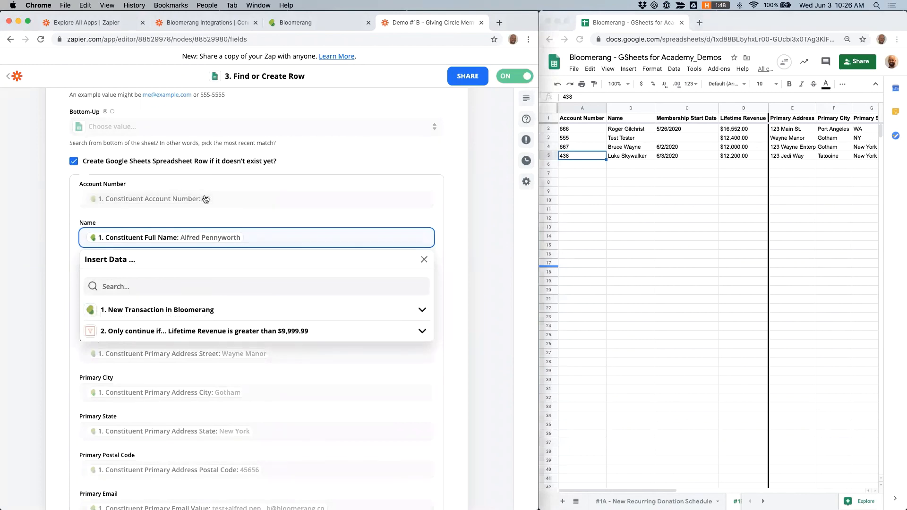
left_click(143, 288)
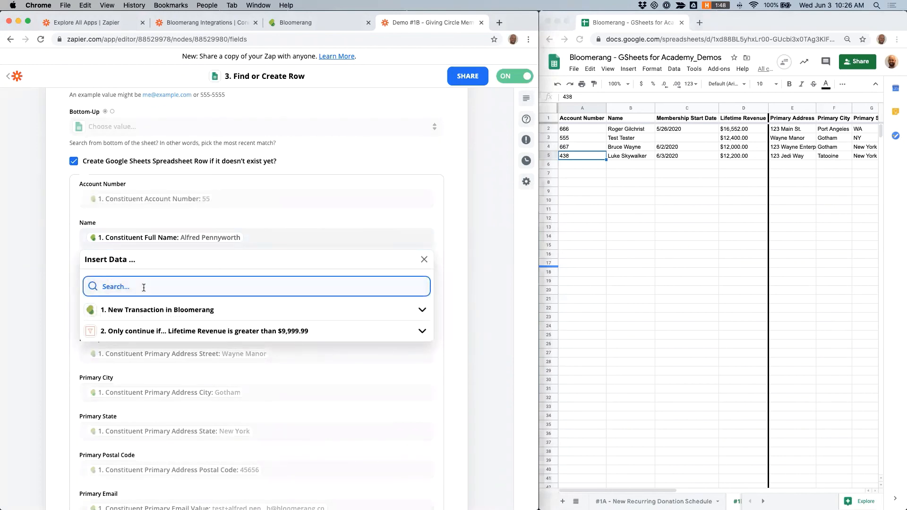
type("fullna")
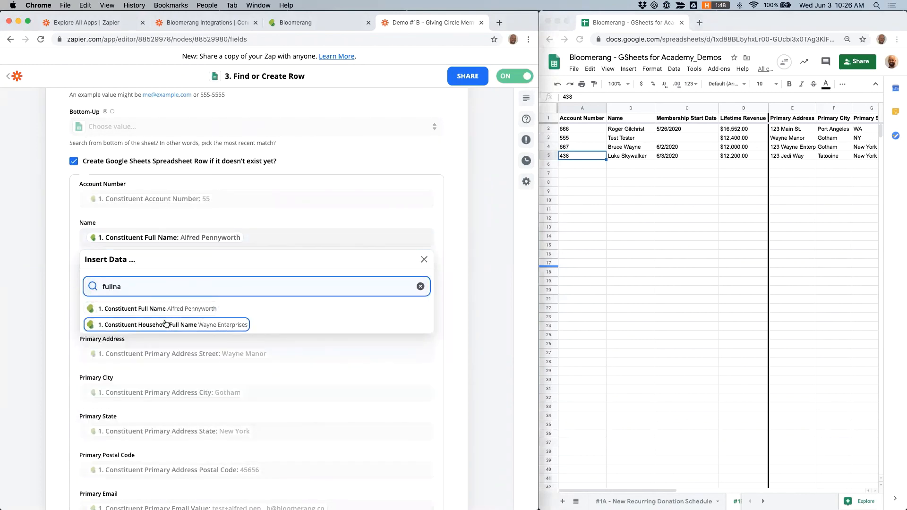
left_click(461, 283)
Step: Inspect the Membership Start Date and Lifetime Revenue fields' available New Transaction in Bloomerang data options
scroll(387, 295, "down", 2)
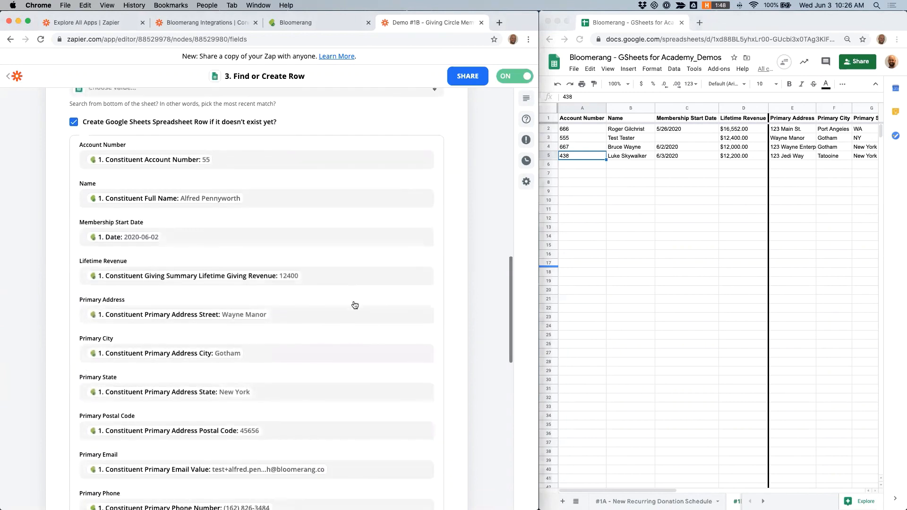
left_click(173, 234)
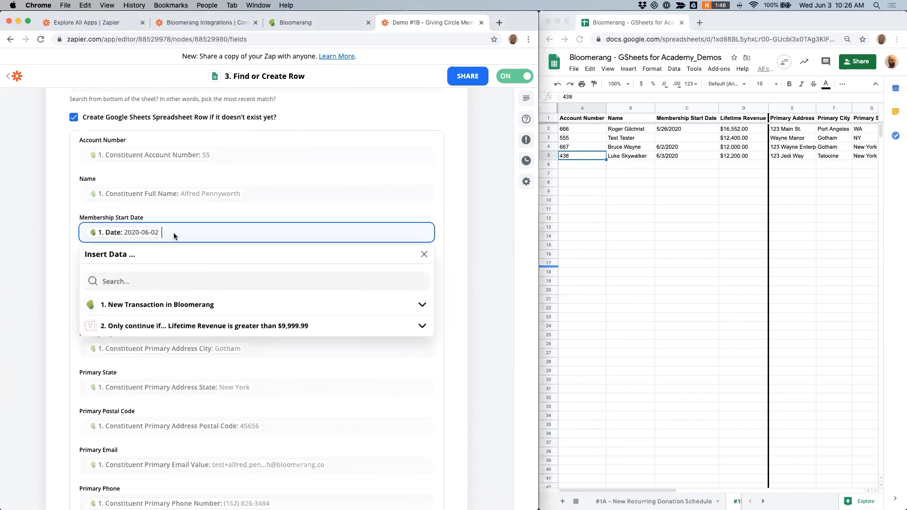
left_click(475, 240)
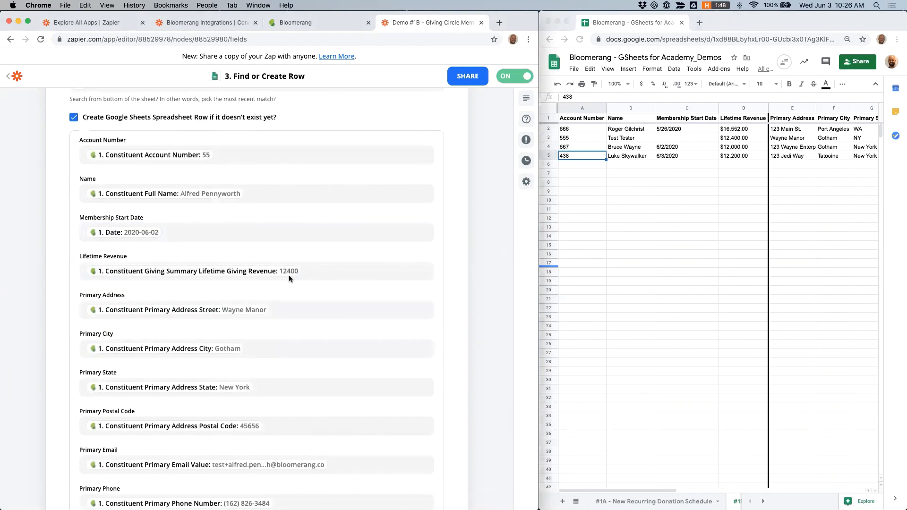
scroll(312, 261, "down", 1)
left_click(314, 252)
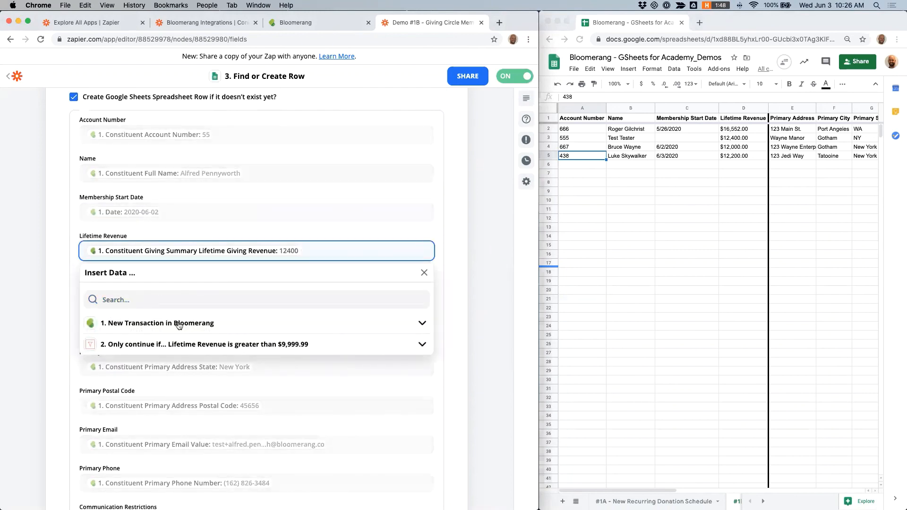
left_click(239, 322)
scroll(222, 330, "down", 2)
left_click(122, 345)
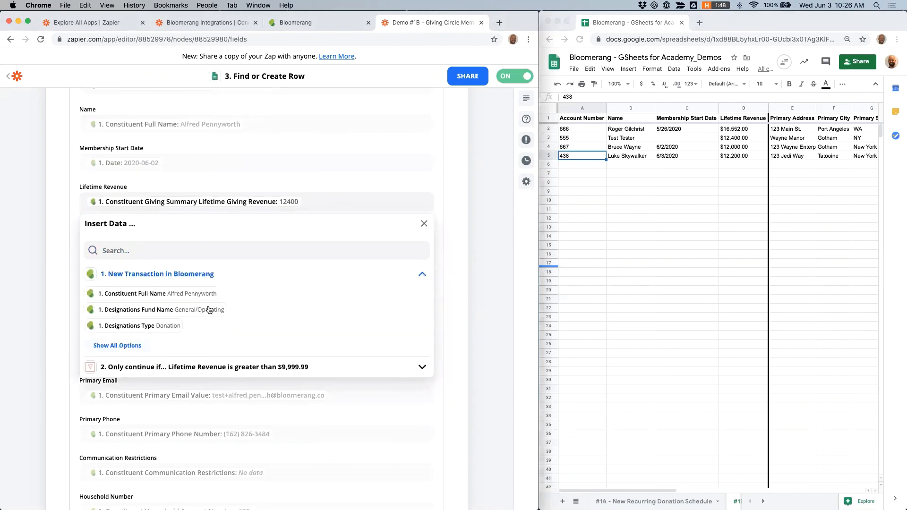
scroll(208, 307, "down", 3)
scroll(208, 309, "down", 10)
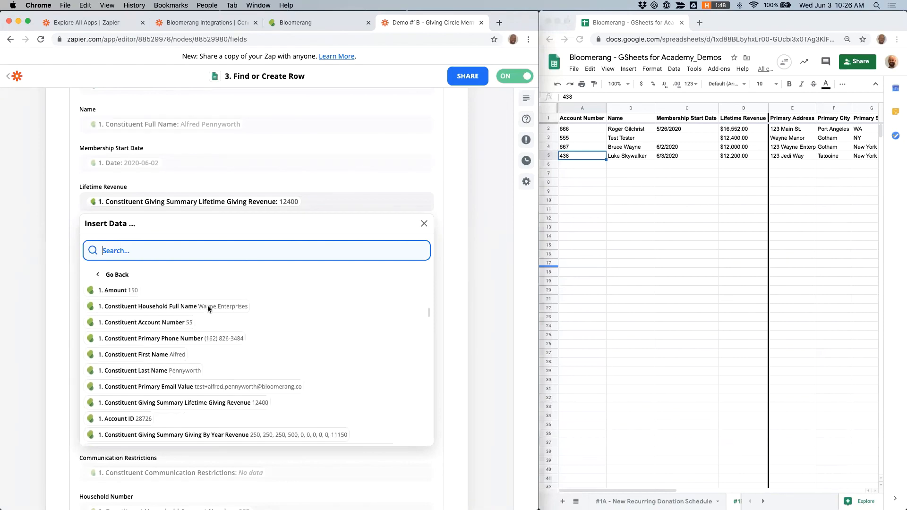
left_click(474, 259)
Step: Open the Constituent was found filter step and review its Zap Data Was Found (Text) Contains true condition
scroll(324, 211, "down", 5)
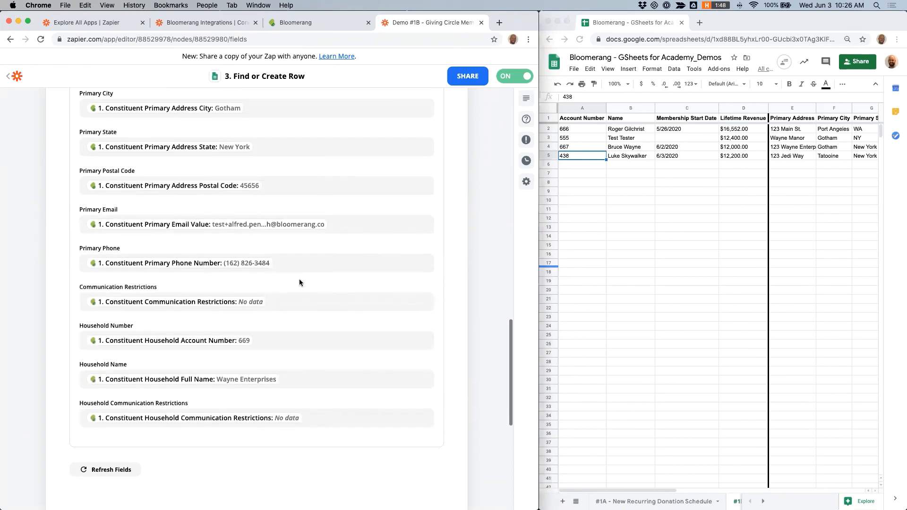
scroll(219, 390, "down", 4)
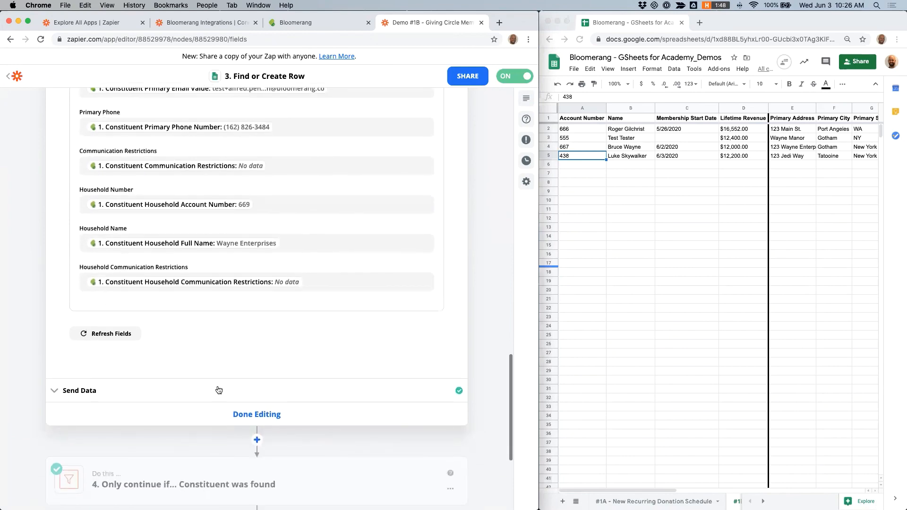
scroll(218, 389, "up", 10)
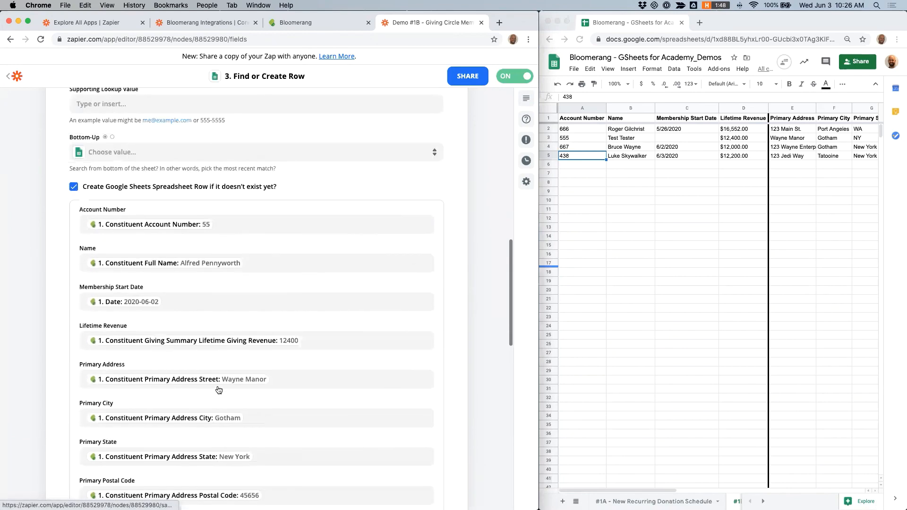
scroll(218, 390, "up", 10)
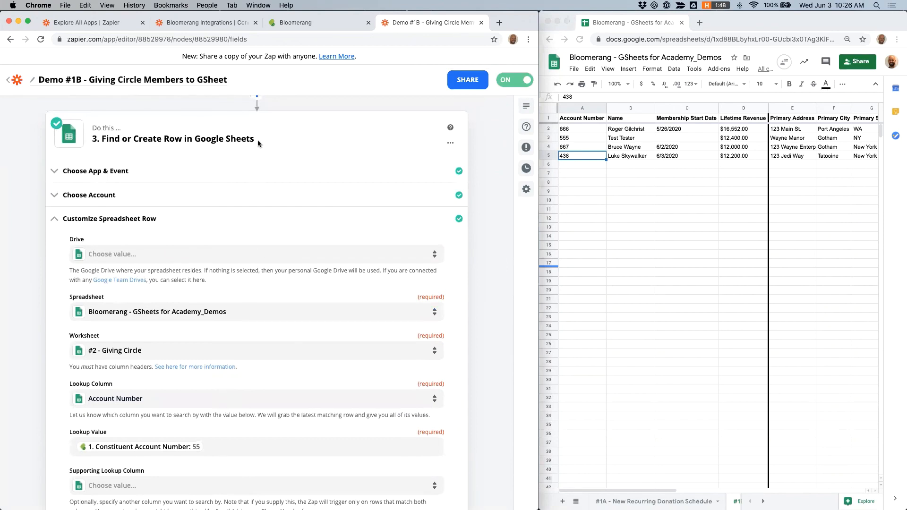
scroll(258, 143, "down", 1)
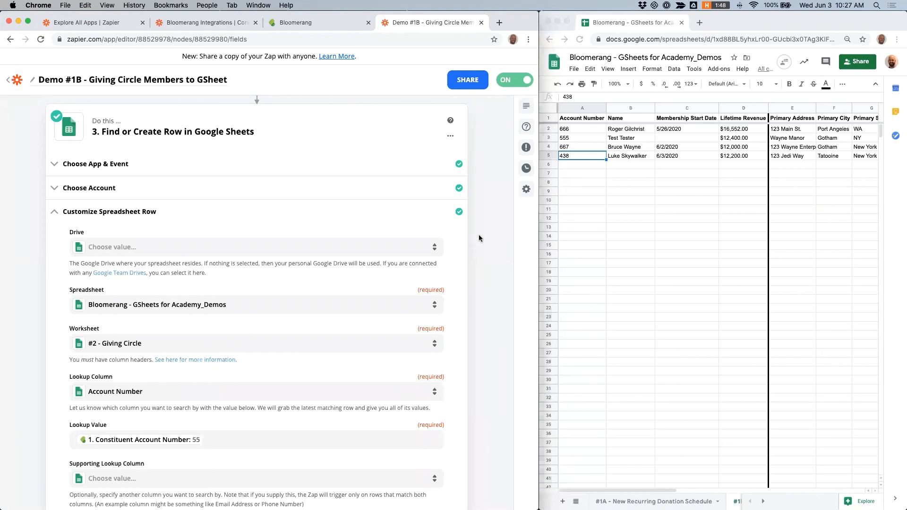
scroll(479, 238, "down", 5)
scroll(478, 237, "down", 20)
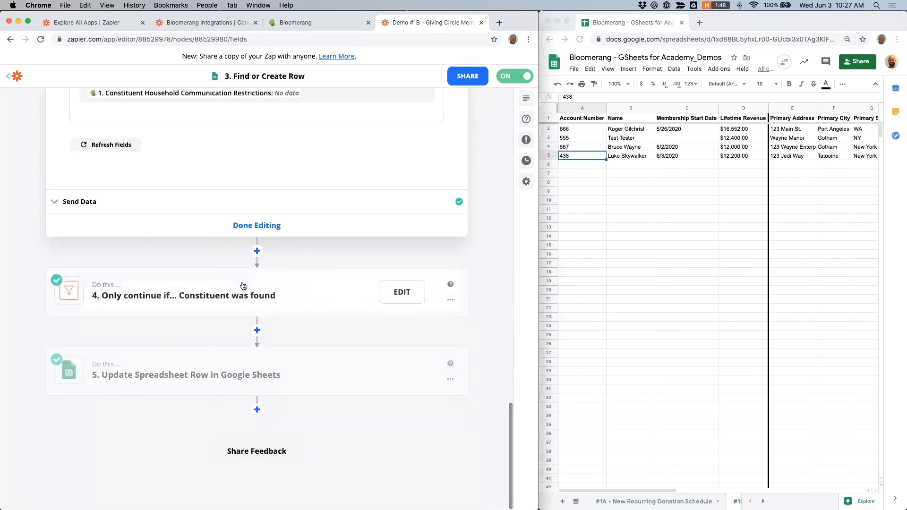
left_click(208, 296)
left_click(114, 281)
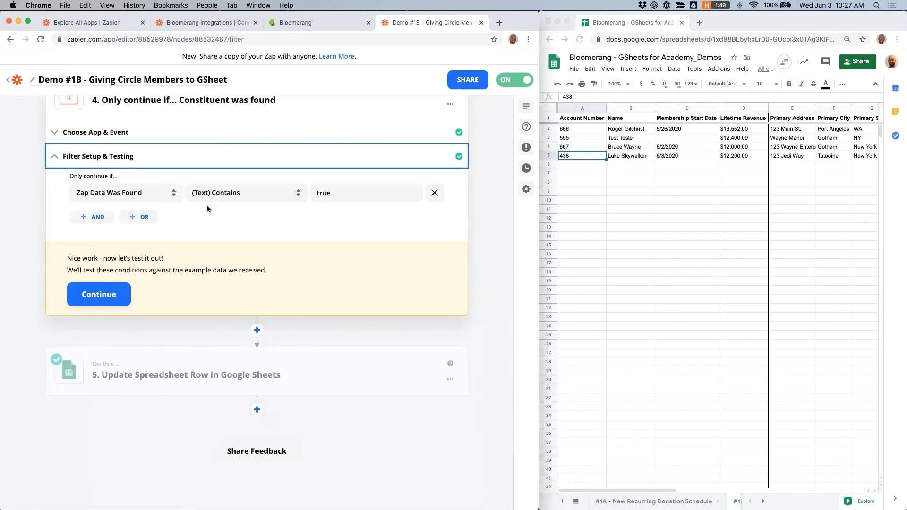
scroll(207, 206, "up", 3)
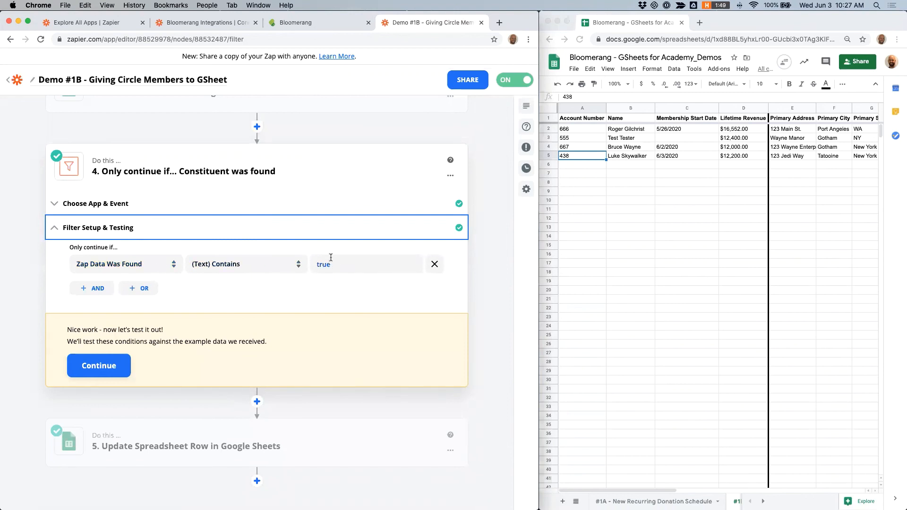
scroll(284, 355, "down", 1)
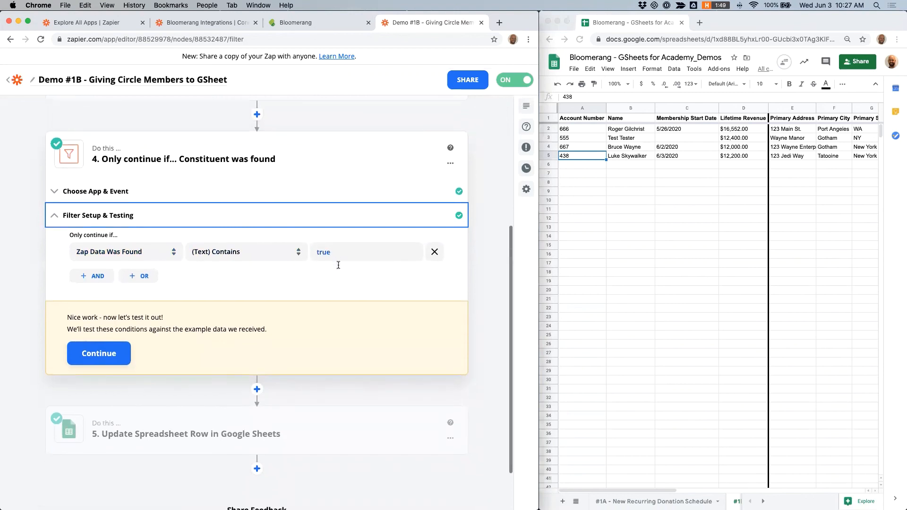
Step: Open the Update Spreadsheet Row in Google Sheets step and review its row and column mappings against the worksheet
left_click(213, 437)
left_click(198, 335)
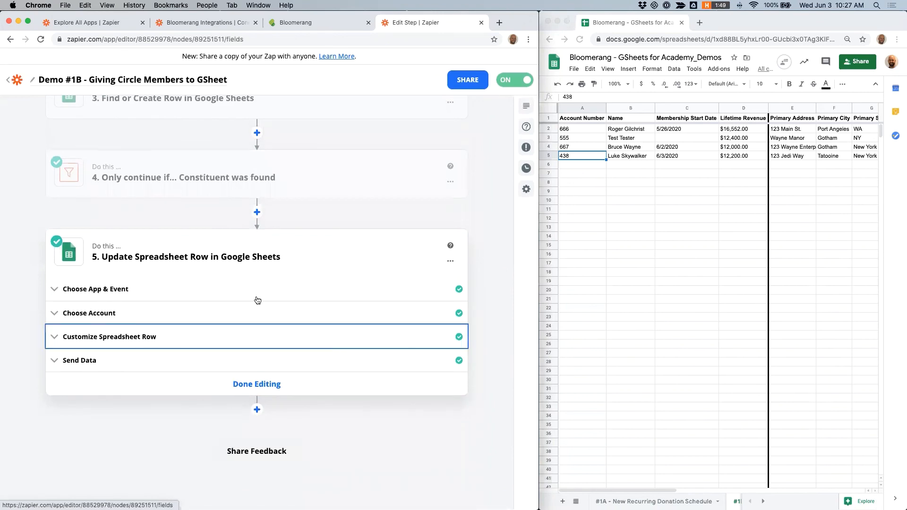
scroll(257, 301, "down", 5)
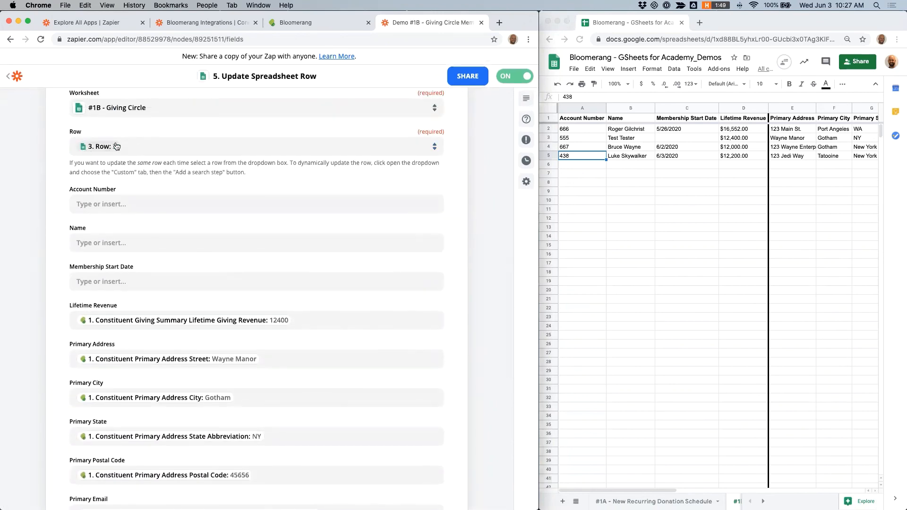
scroll(256, 191, "down", 3)
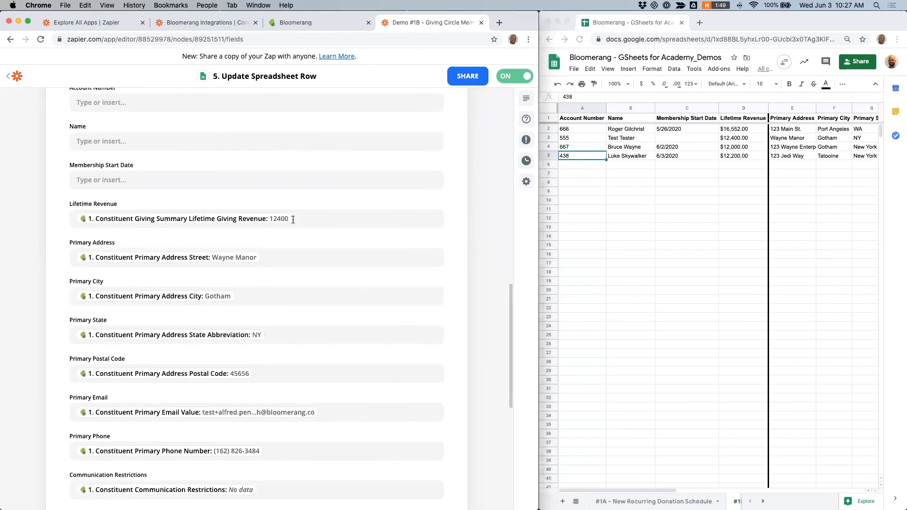
left_click(222, 223)
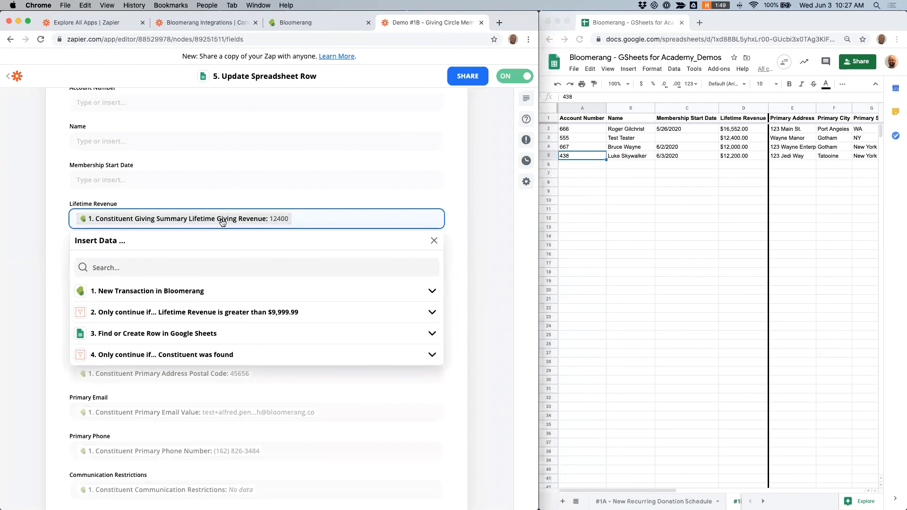
left_click(640, 156)
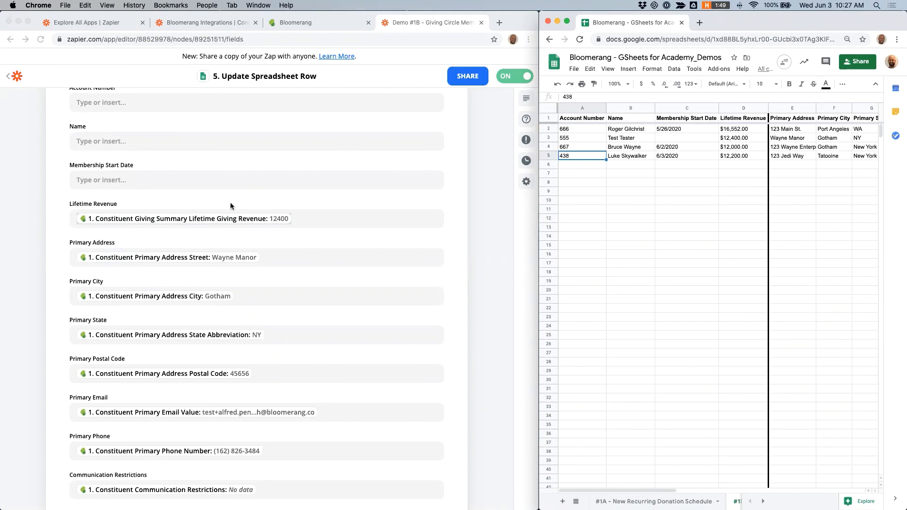
scroll(227, 205, "down", 2)
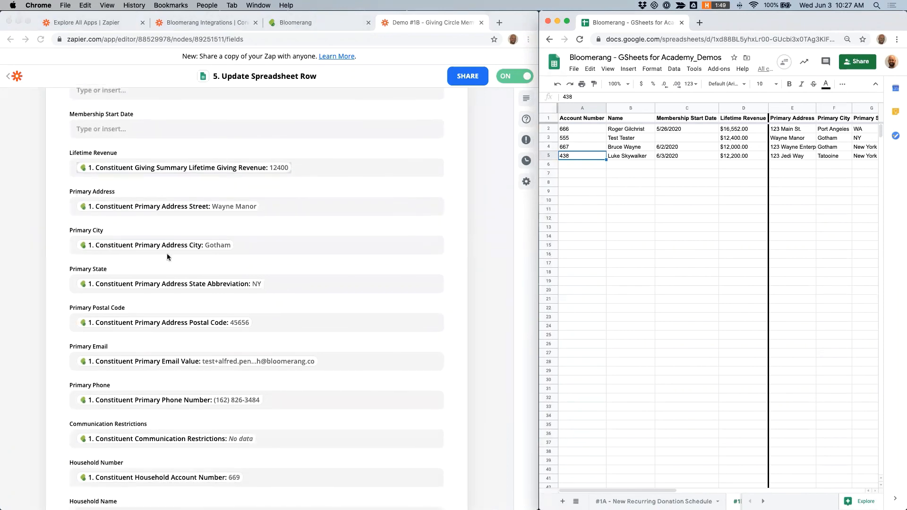
scroll(208, 324, "down", 8)
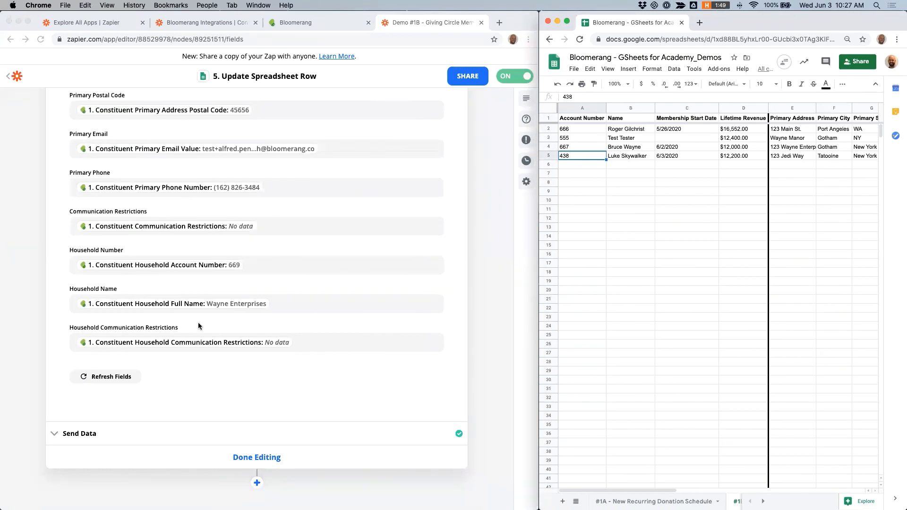
scroll(198, 326, "up", 15)
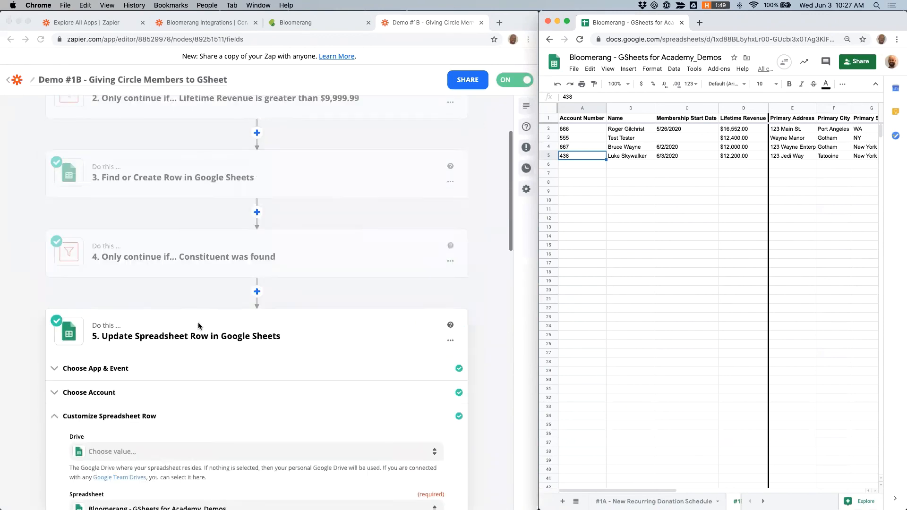
scroll(198, 326, "up", 5)
Step: Leave the Zap editor for the Zaps folder list and switch to the Bloomerang tab's constituent search
left_click(12, 82)
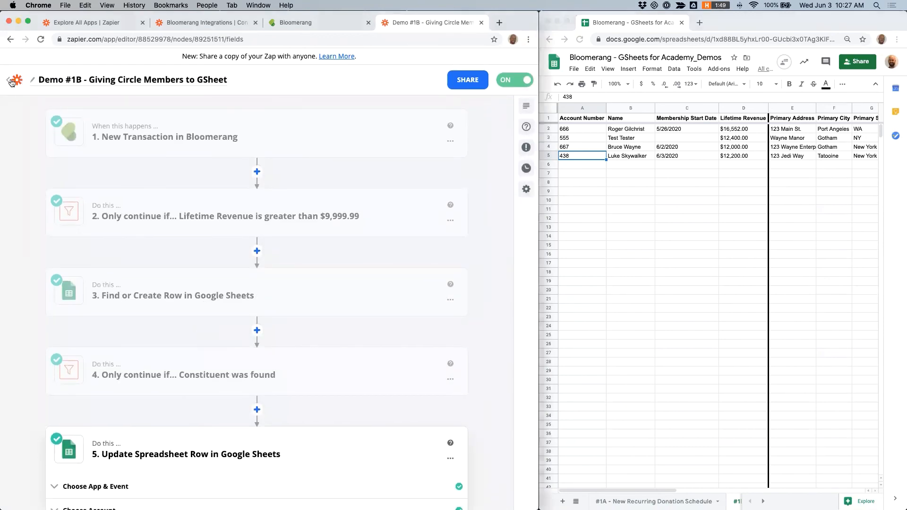
left_click(12, 81)
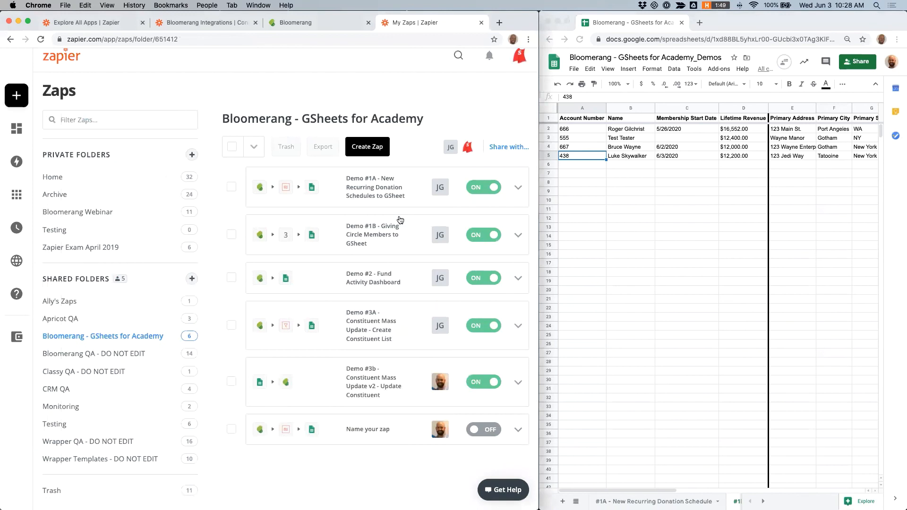
left_click(330, 23)
mouse_move(26, 118)
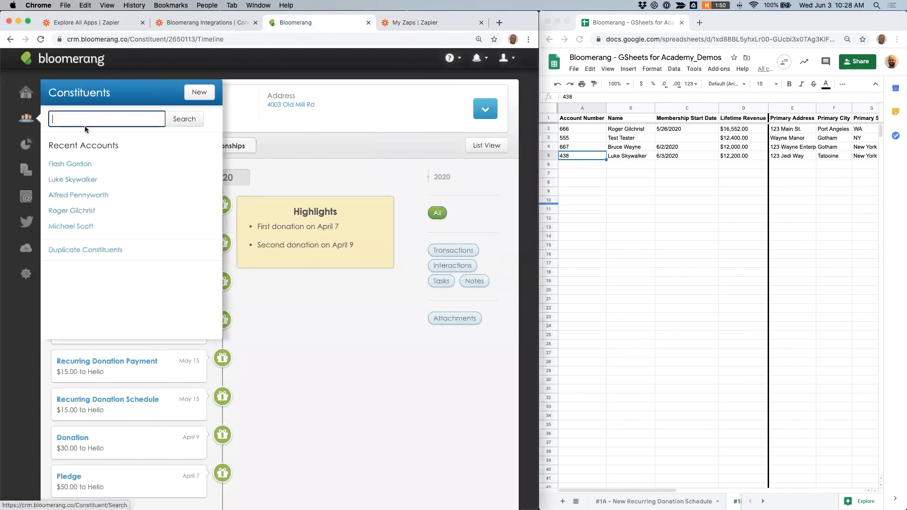
Step: Open the Wayne Enterprises constituent and save a new $5,000.00 donation to the Hello fund, Temporarily Restricted, 2020 Annual Campaign, Event appeal
left_click(100, 196)
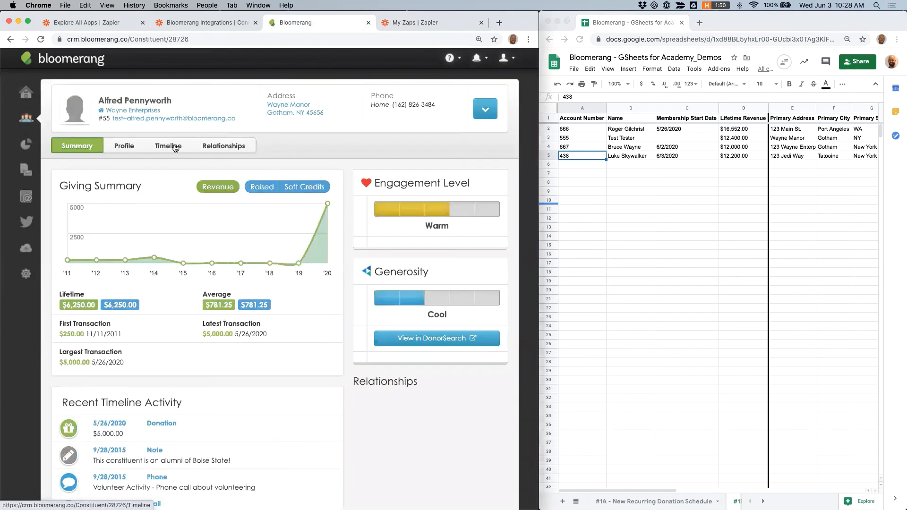
left_click(175, 148)
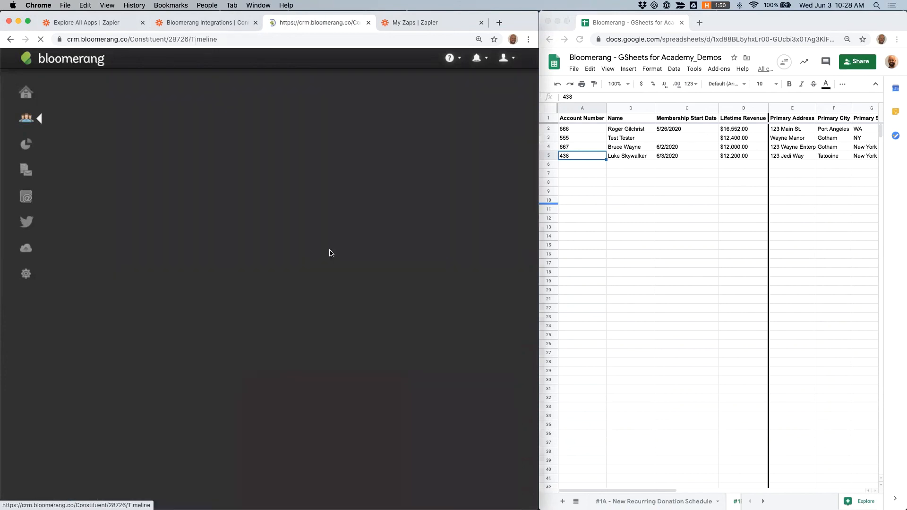
left_click(91, 147)
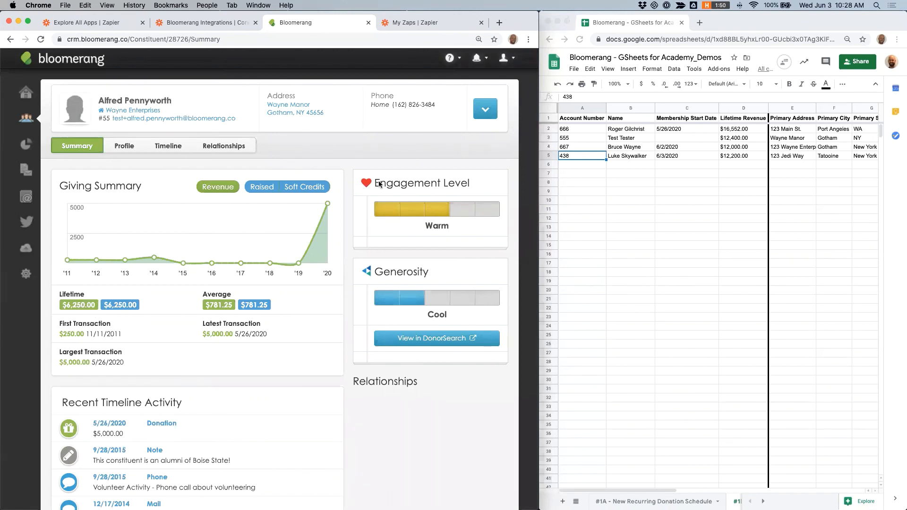
left_click(486, 109)
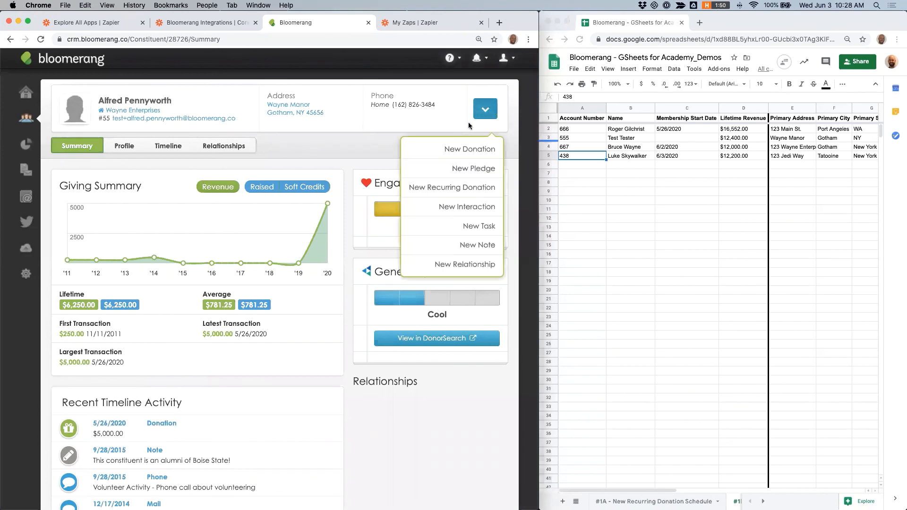
left_click(465, 148)
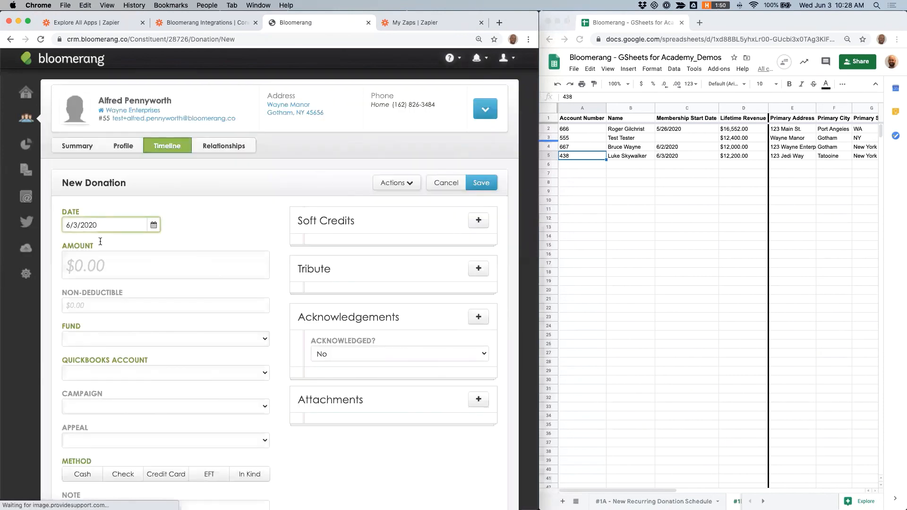
left_click(97, 263)
type("5000")
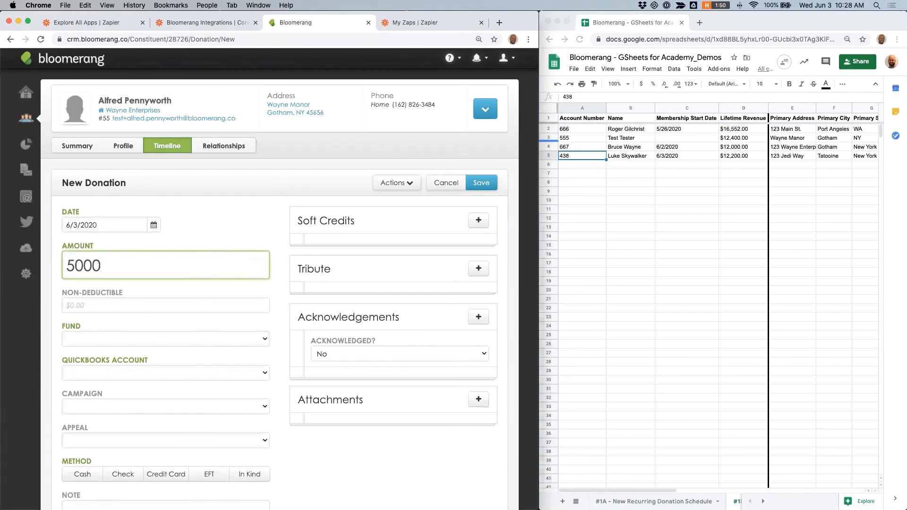
left_click(104, 336)
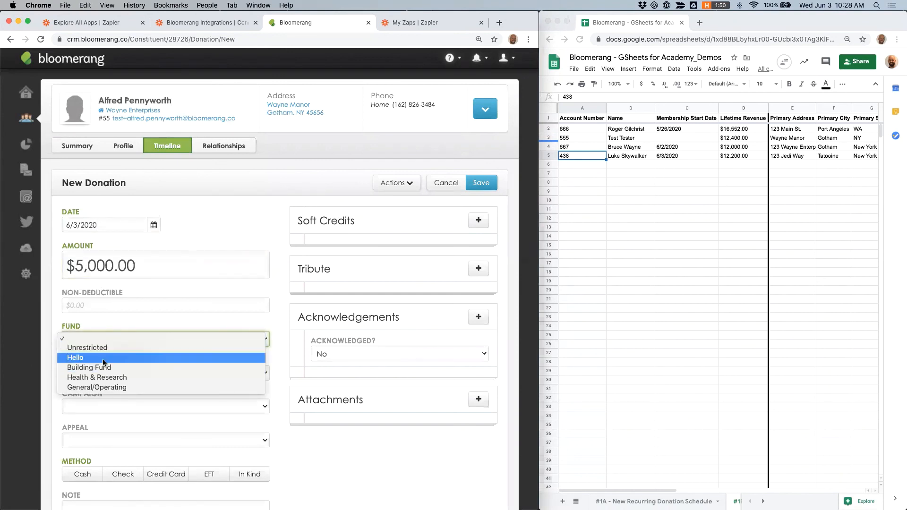
left_click(105, 362)
left_click(112, 406)
left_click(125, 433)
left_click(126, 440)
left_click(118, 469)
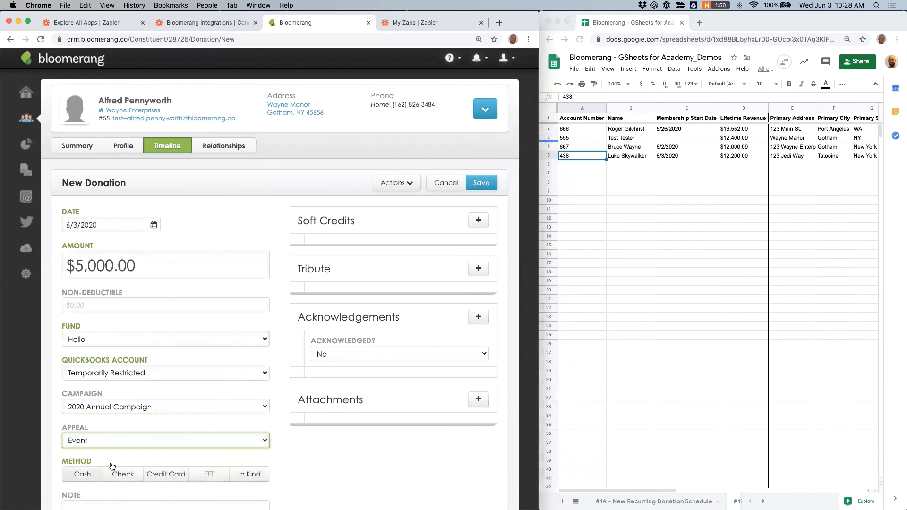
left_click(485, 181)
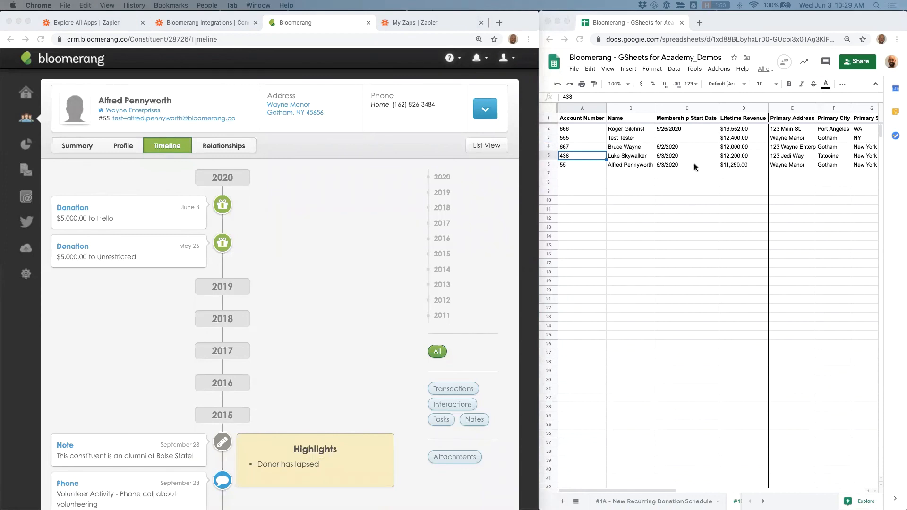
Step: Save a second $2,500.00 Cash donation for the constituent to Hello, Temporarily Restricted, 2013 Annual Campaign, 2013 Spring Direct Mail
left_click(652, 165)
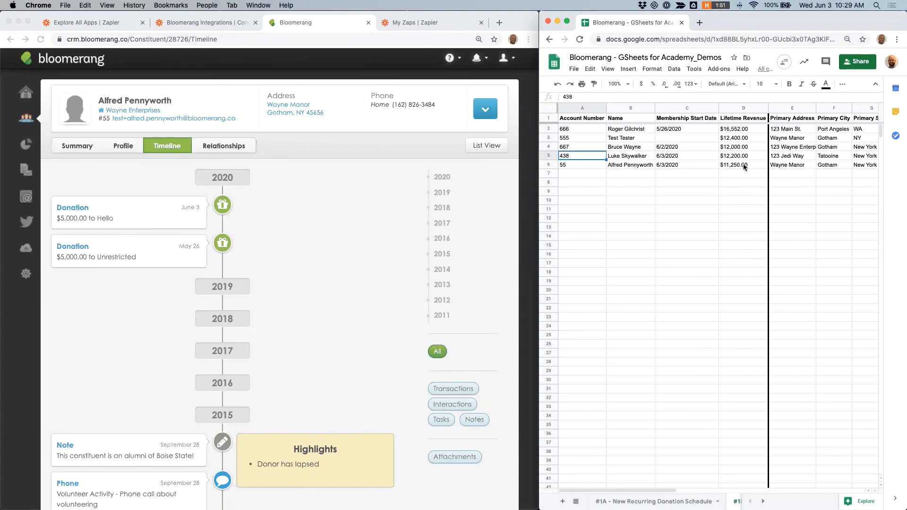
left_click(482, 112)
left_click(482, 111)
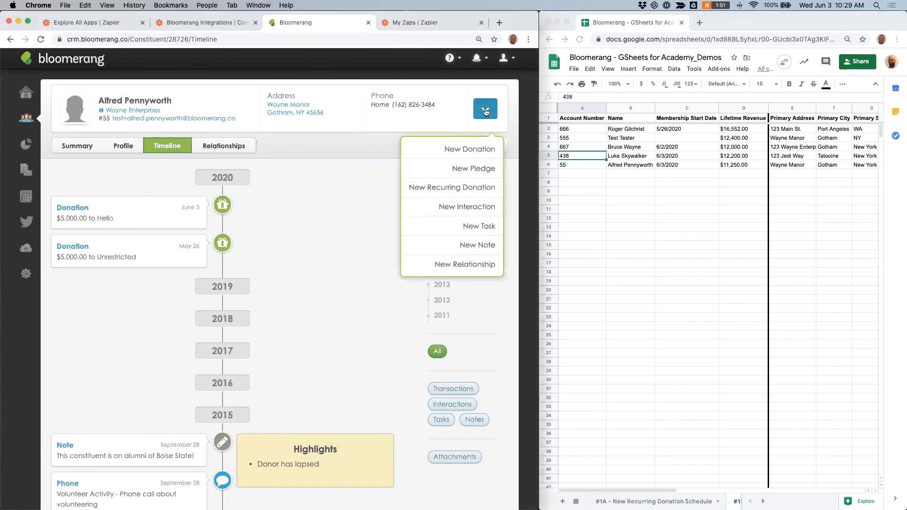
left_click(470, 147)
left_click(112, 268)
type("2500")
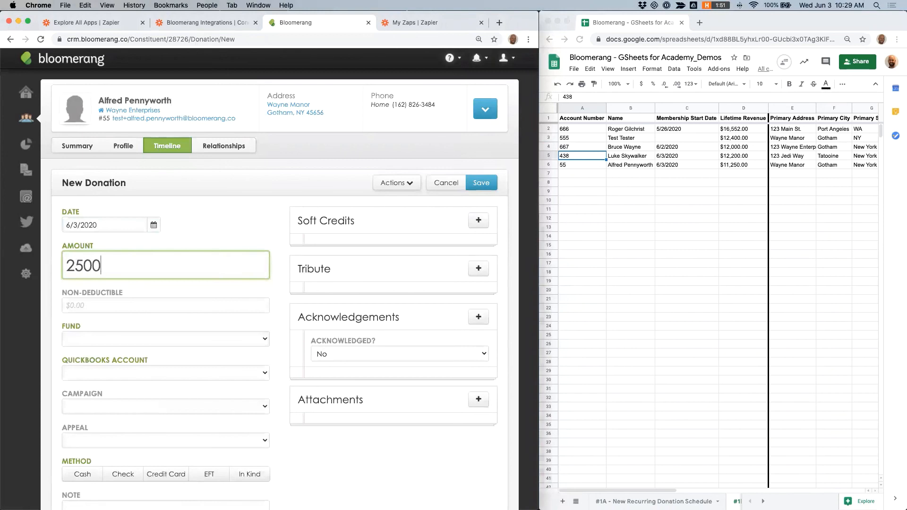
left_click(164, 336)
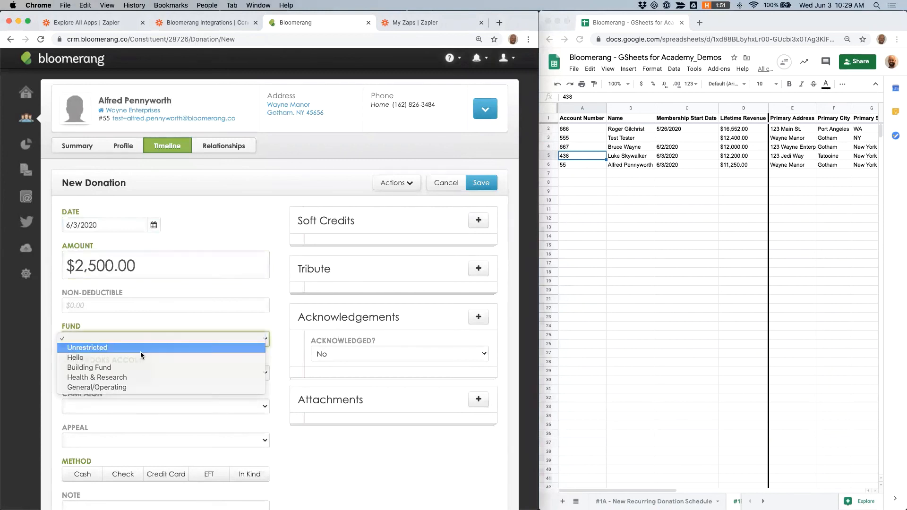
left_click(141, 349)
left_click(135, 339)
left_click(117, 349)
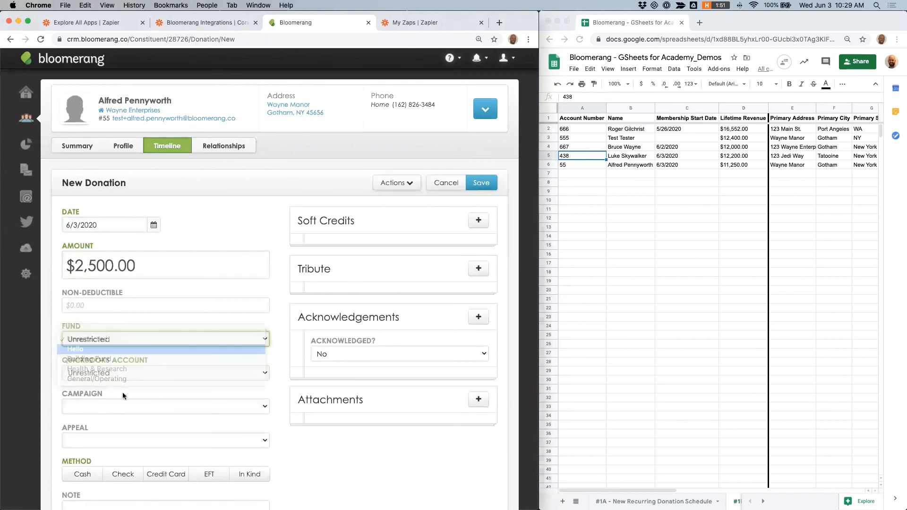
left_click(123, 406)
left_click(105, 425)
left_click(120, 439)
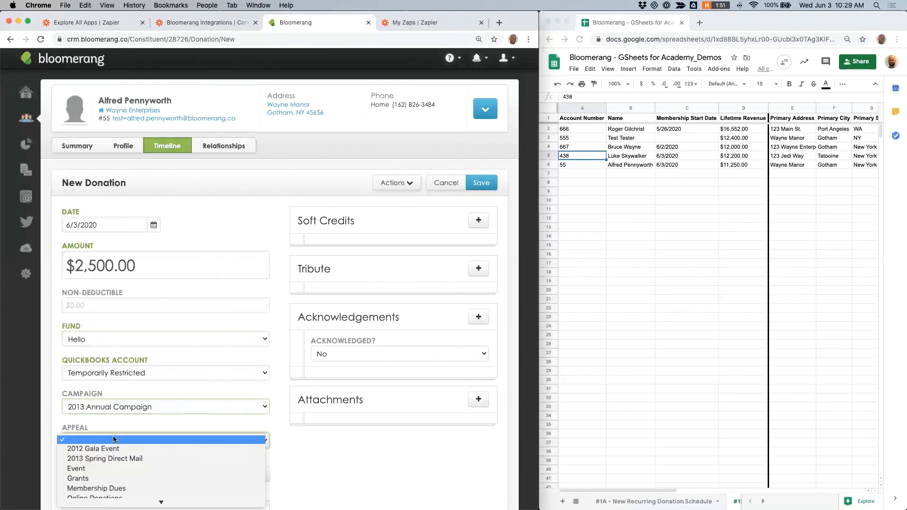
left_click(137, 459)
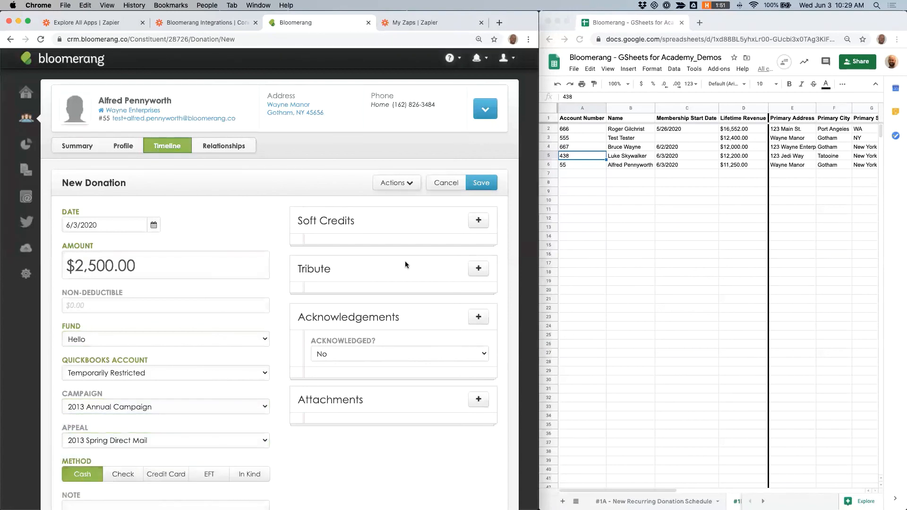
left_click(481, 182)
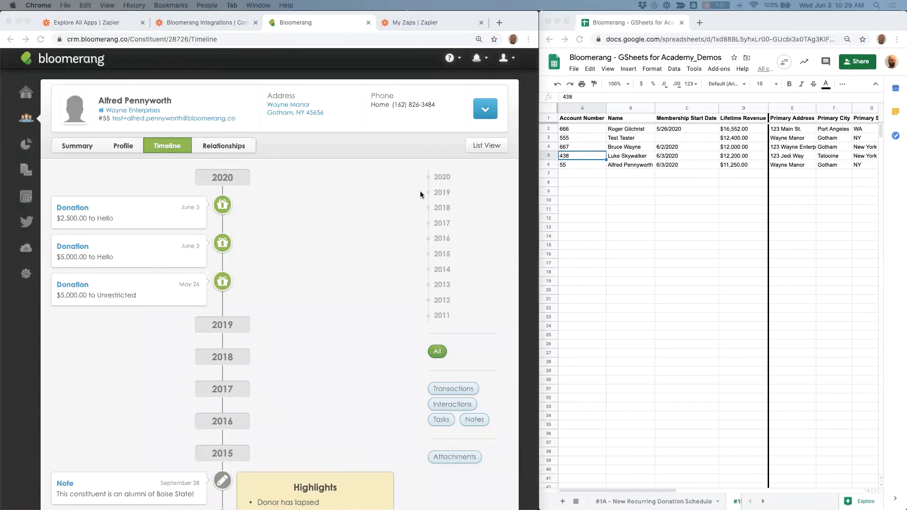
Step: Switch to the Demo #1B - Giving Circle Members to GSheet Zap and open its Update Spreadsheet Row step
left_click(755, 187)
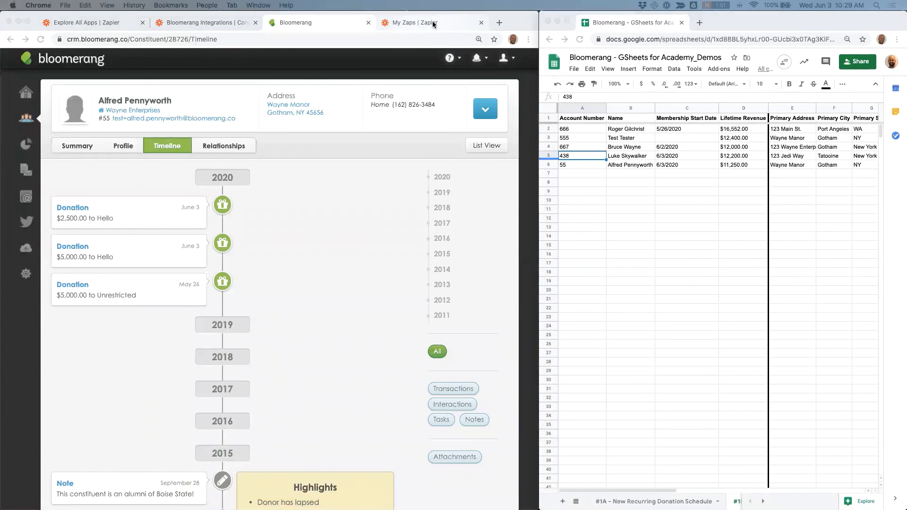
left_click(412, 26)
left_click(383, 238)
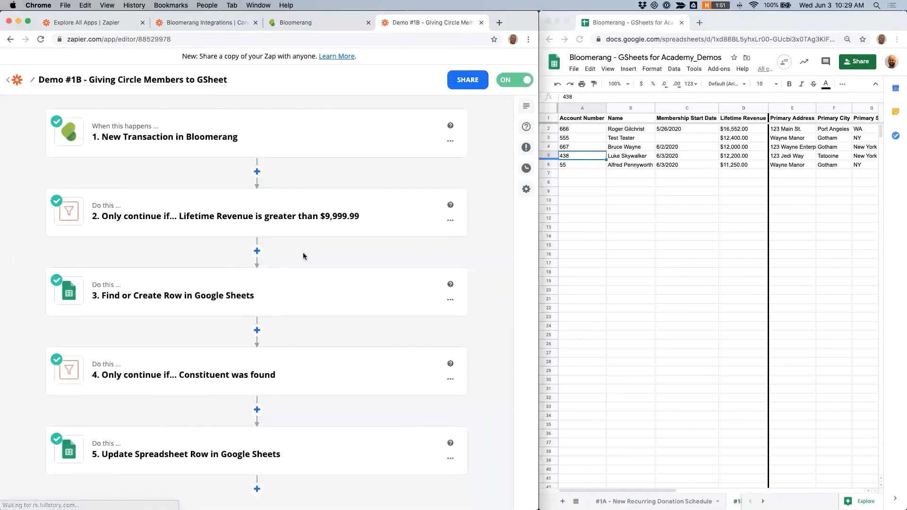
scroll(239, 324, "down", 2)
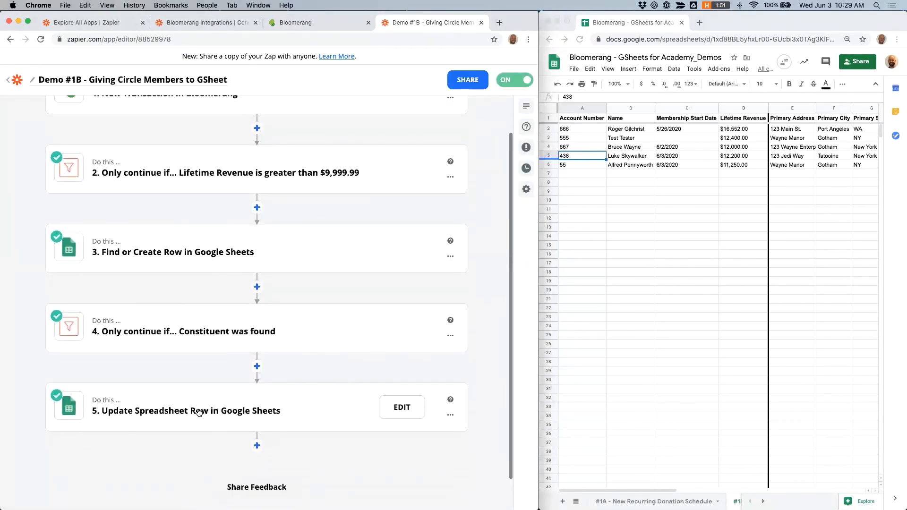
left_click(236, 347)
left_click(133, 337)
scroll(182, 320, "down", 10)
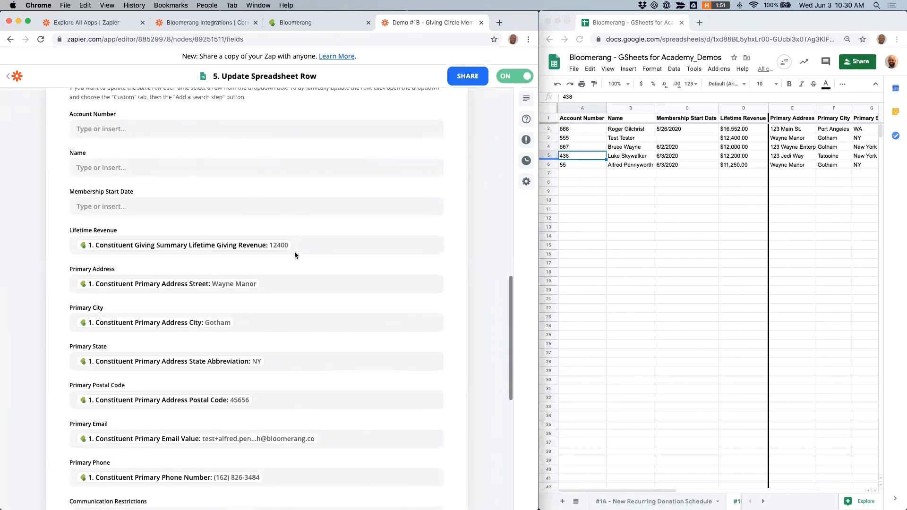
Step: Re-map the Lifetime Revenue column to the trigger's Constituent Giving Summary Lifetime Giving Revenue field
left_click(327, 246)
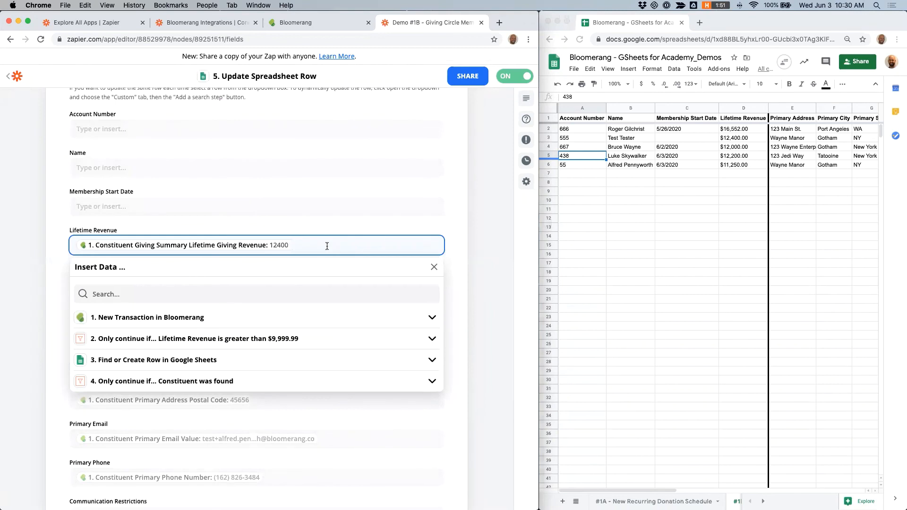
key("BackSpace")
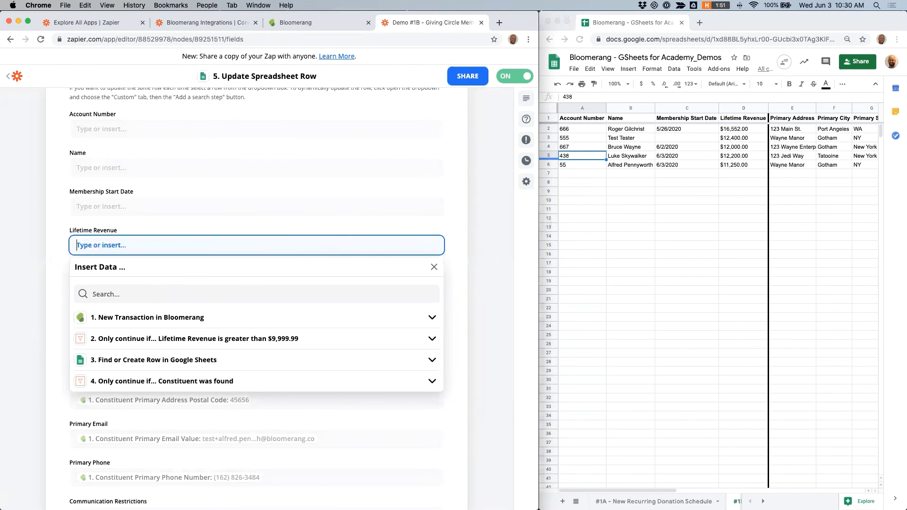
left_click(155, 320)
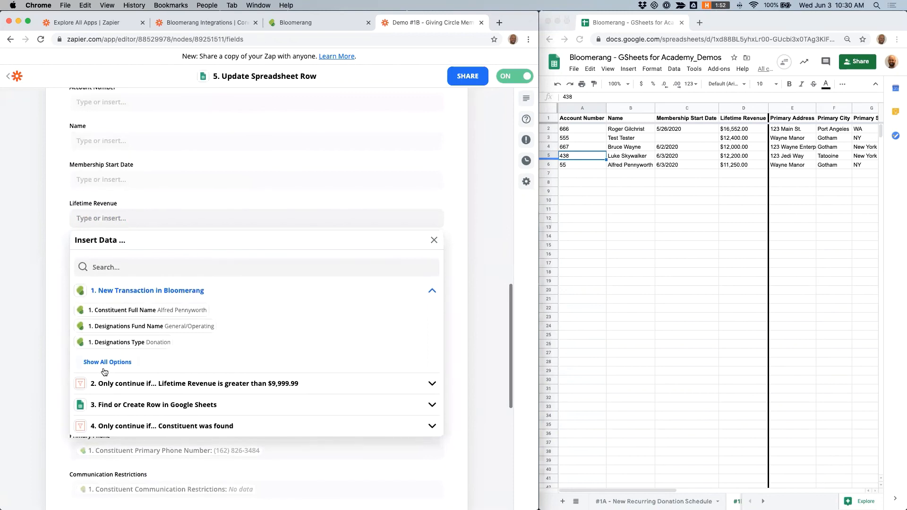
left_click(125, 304)
type("lifetime")
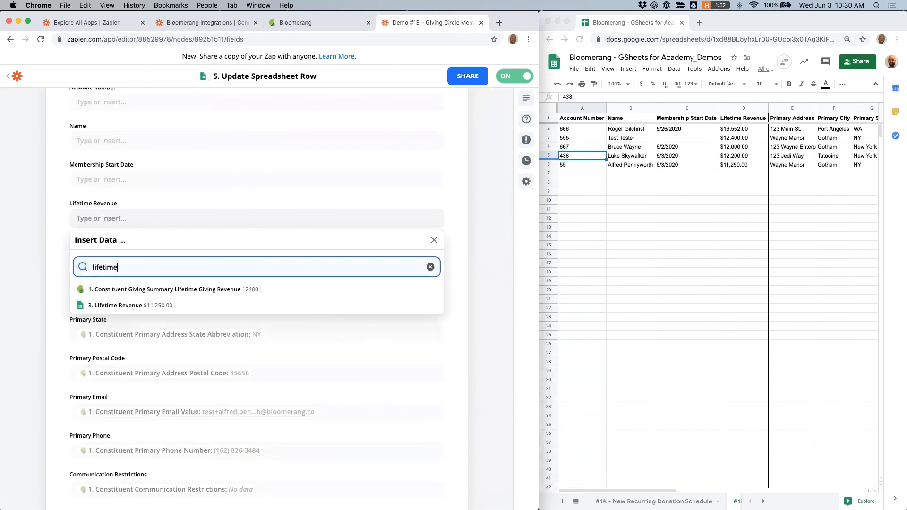
left_click(180, 290)
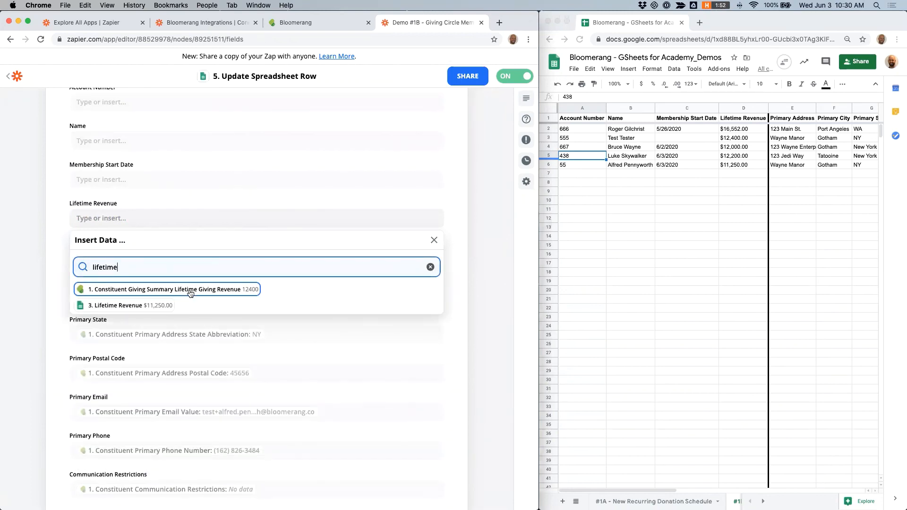
left_click(469, 238)
Step: Load more test transactions in the New Transaction in Bloomerang trigger, select the newest Transaction J, and review its data
scroll(469, 282, "up", 14)
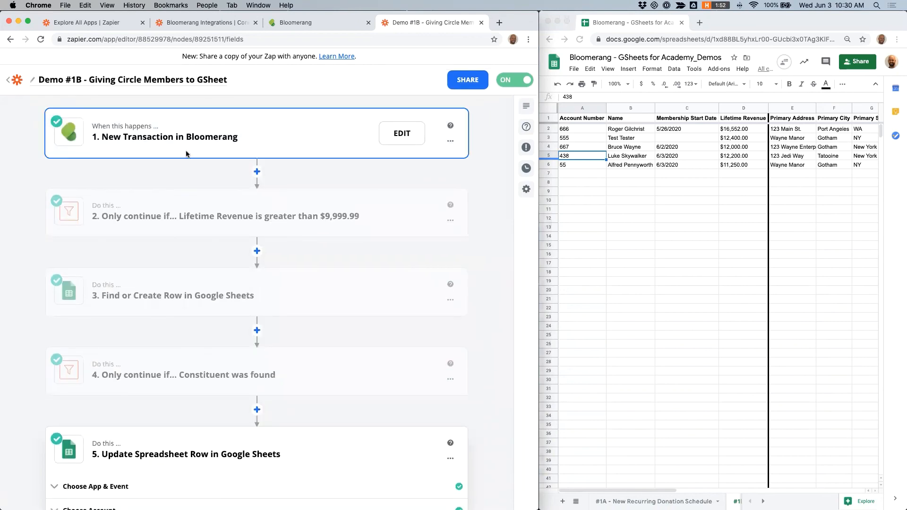
left_click(169, 142)
left_click(104, 226)
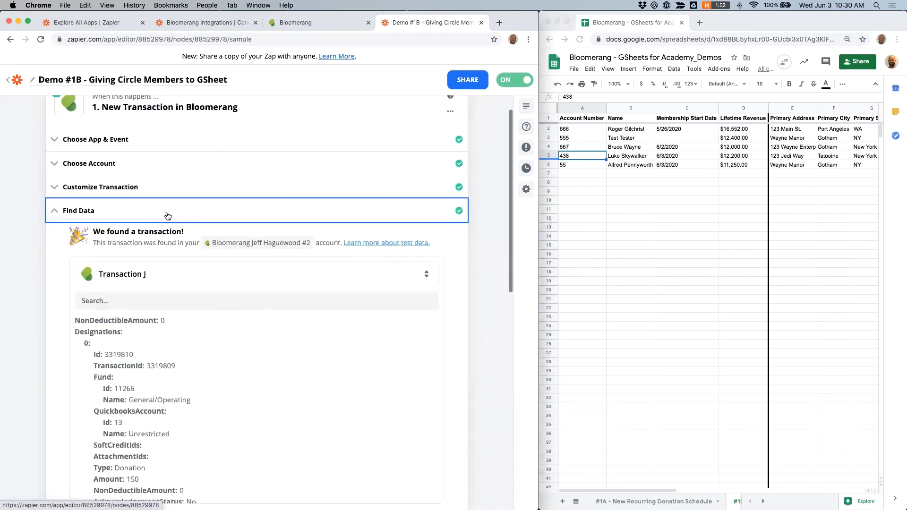
scroll(167, 213, "down", 3)
scroll(202, 330, "down", 1)
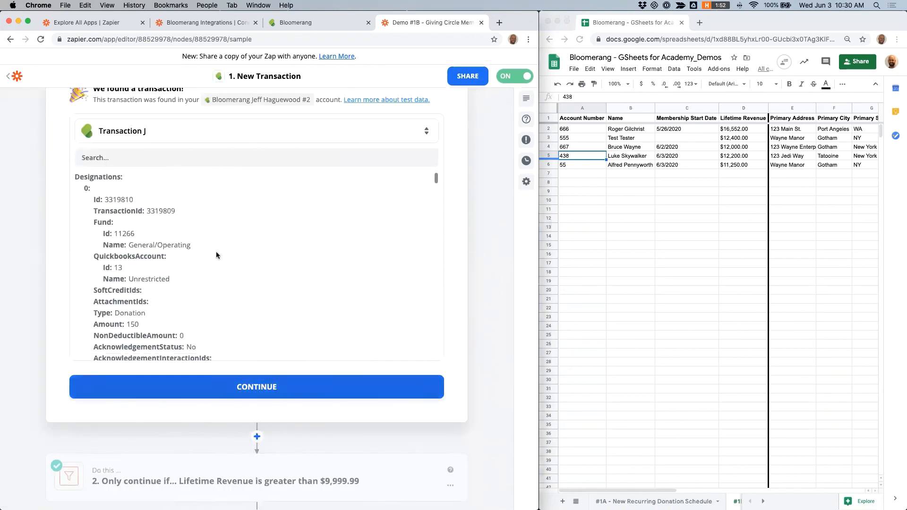
left_click(209, 135)
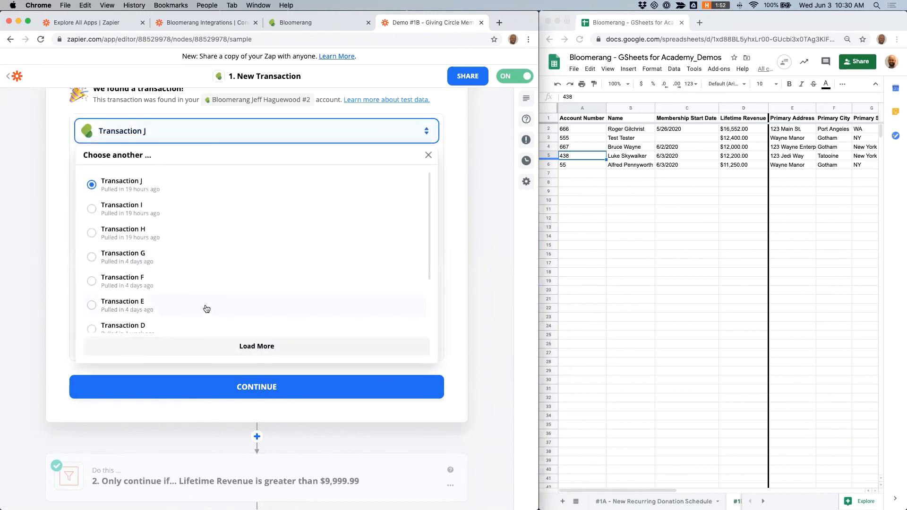
left_click(219, 350)
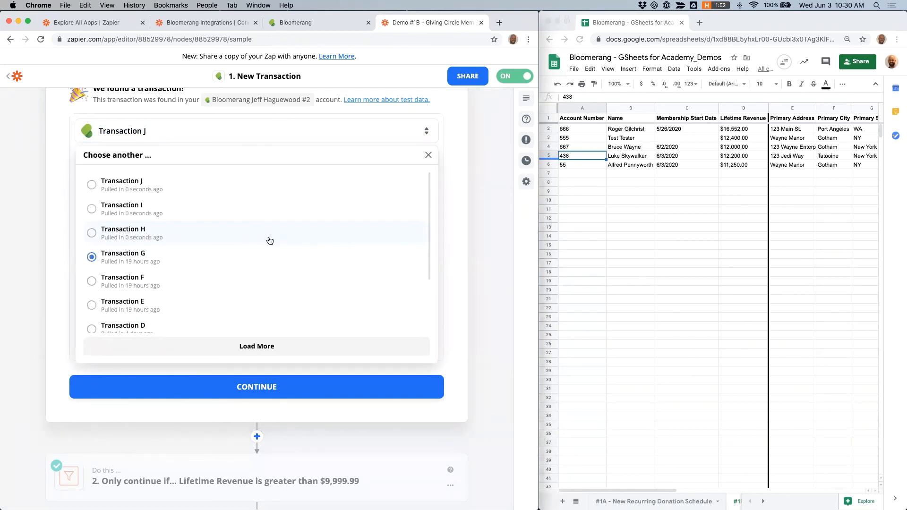
left_click(92, 184)
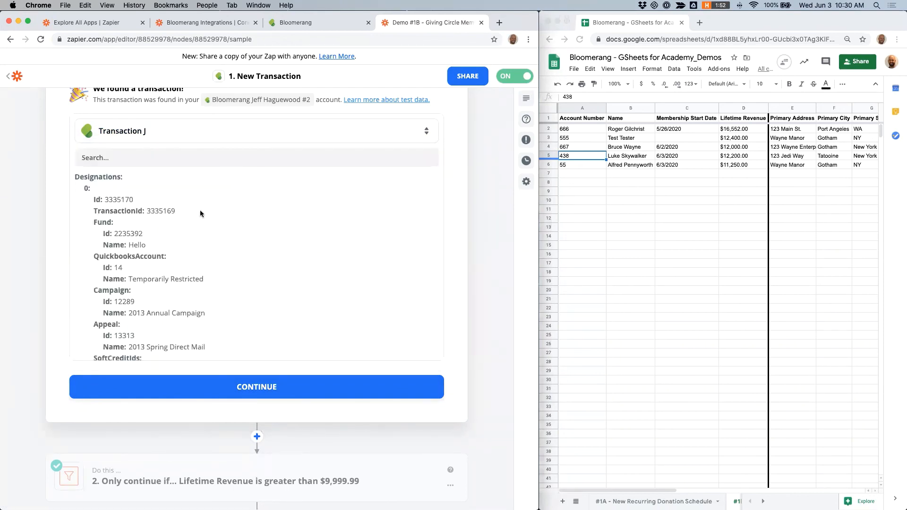
scroll(150, 233, "down", 5)
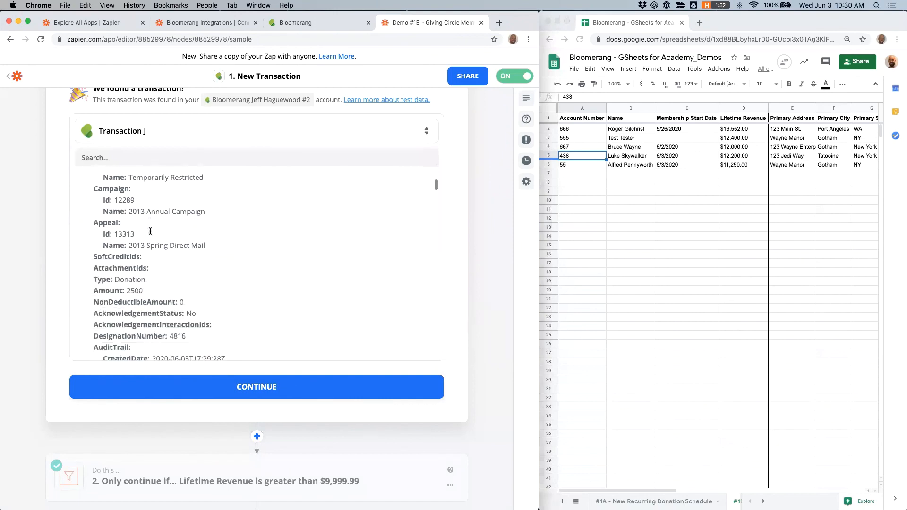
scroll(150, 232, "down", 10)
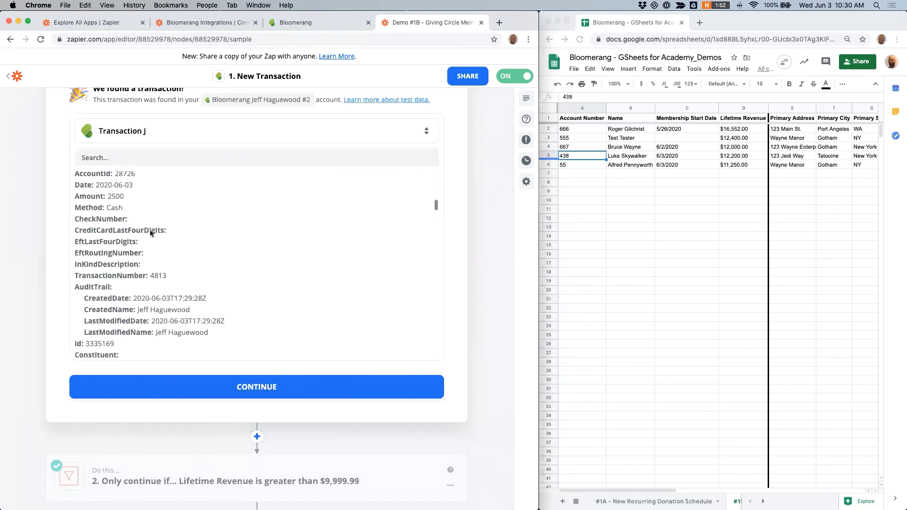
scroll(150, 230, "down", 10)
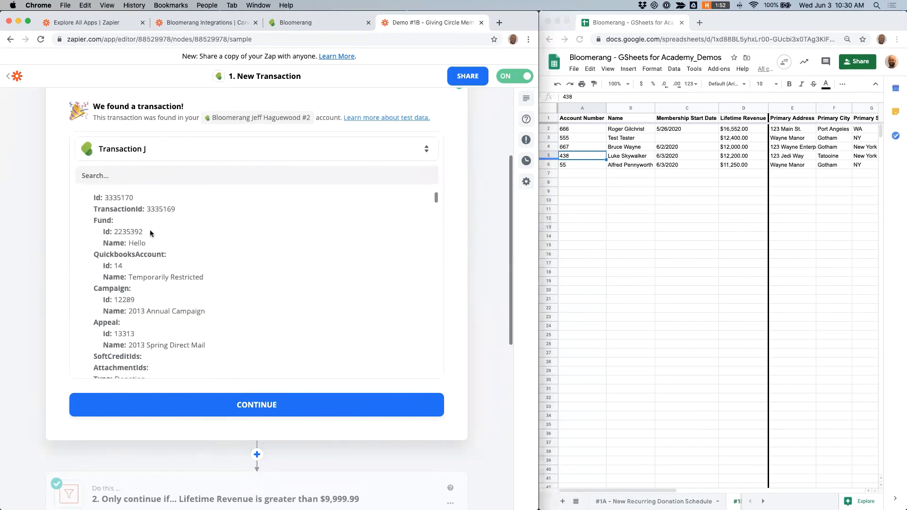
Step: Scroll through Transaction J's test data to review its fund, amount, giving summary and lifetime giving revenue
scroll(150, 232, "down", 10)
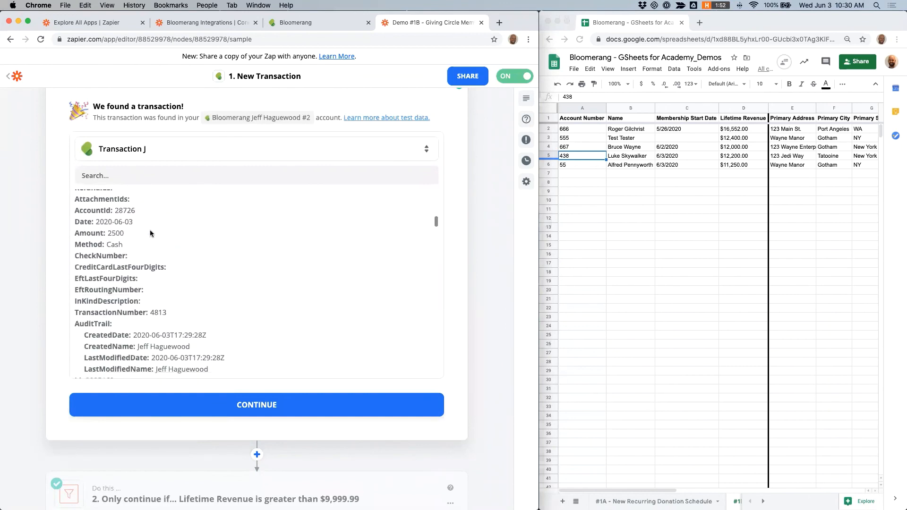
scroll(149, 230, "down", 10)
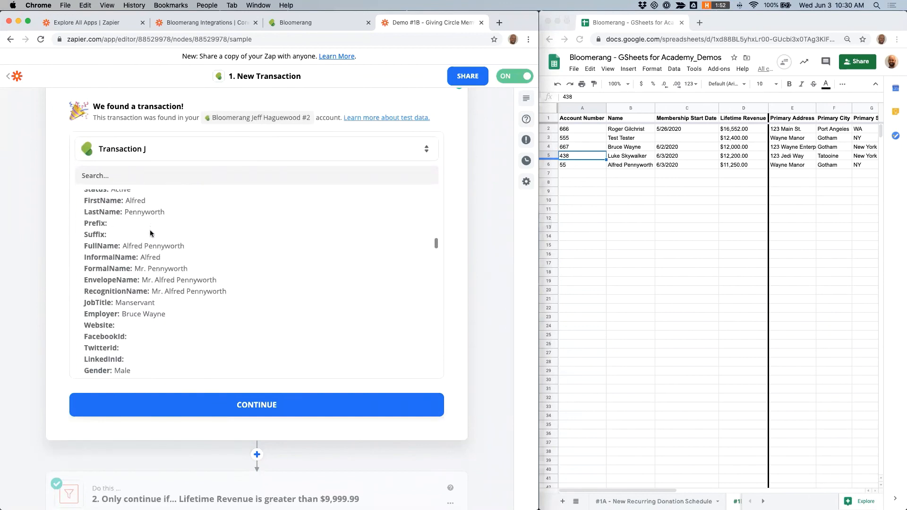
scroll(150, 230, "down", 10)
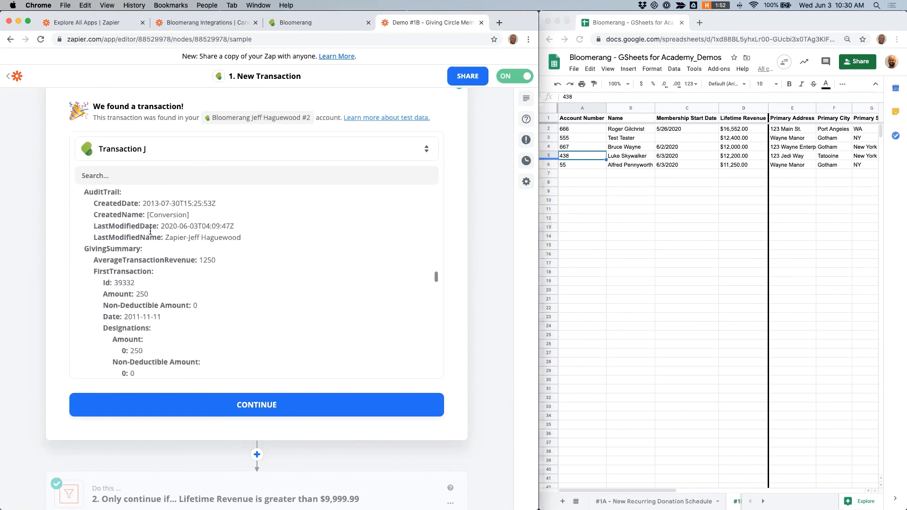
scroll(149, 230, "up", 2)
scroll(150, 230, "down", 10)
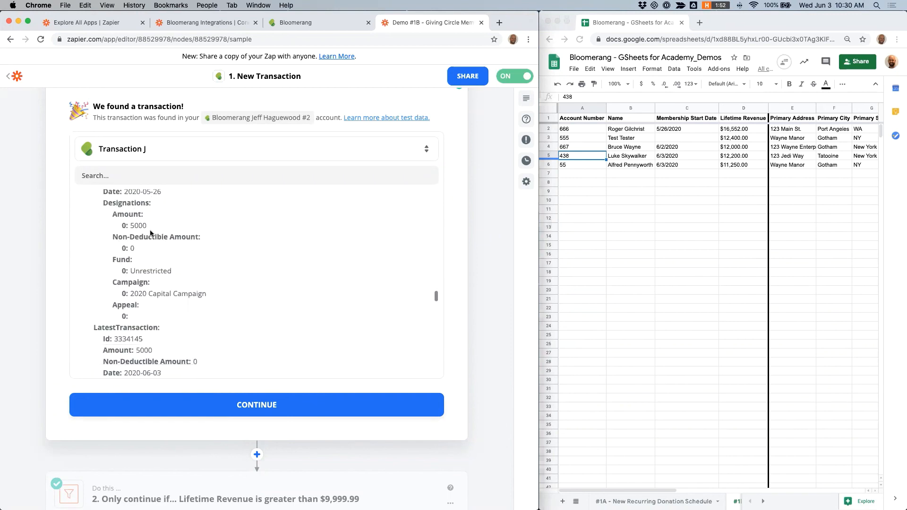
scroll(150, 230, "down", 10)
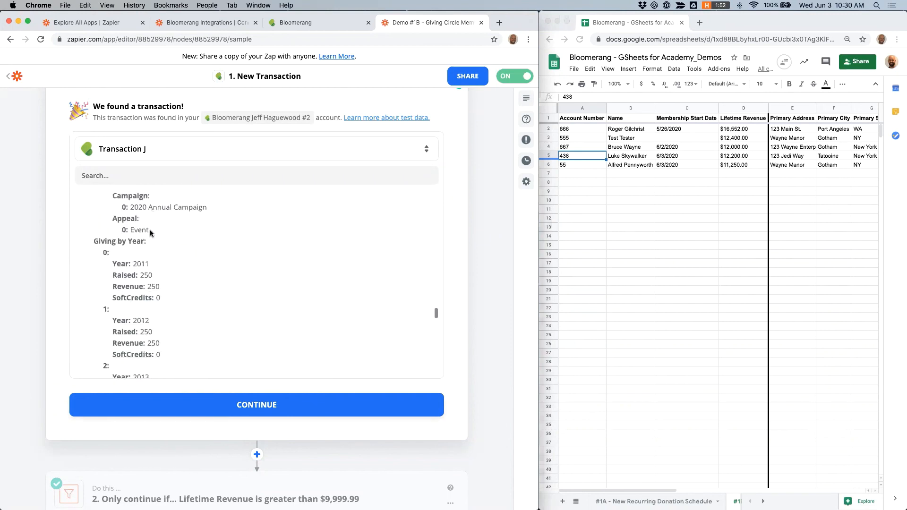
scroll(149, 229, "down", 10)
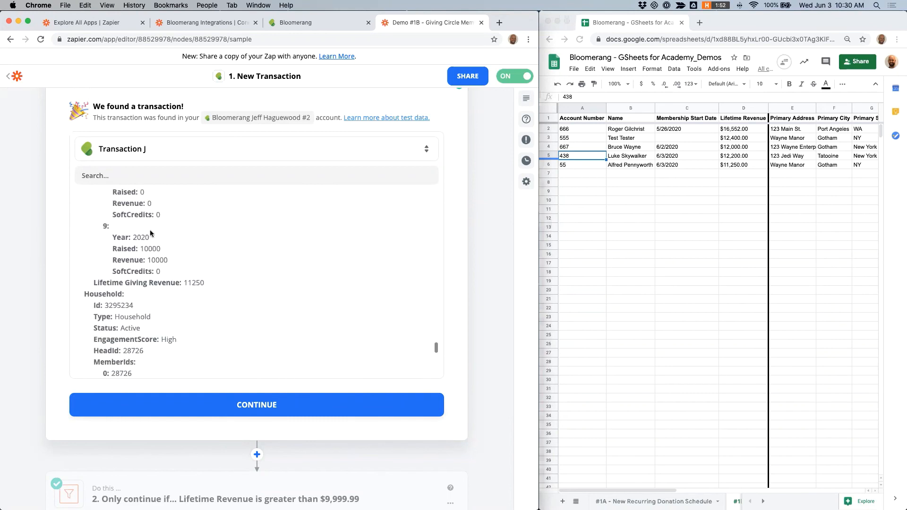
scroll(149, 230, "down", 1)
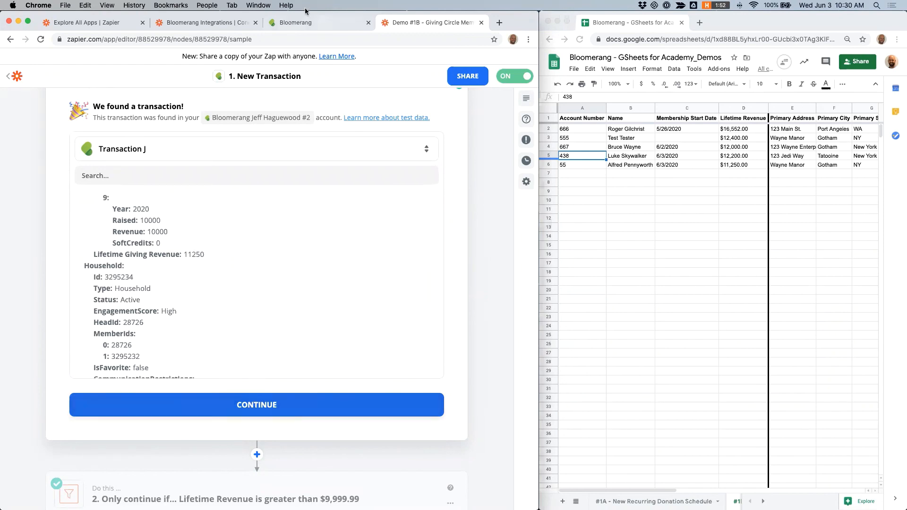
Step: Compare against the constituent's Giving Summary in Bloomerang, then return to the Zap editor
left_click(304, 23)
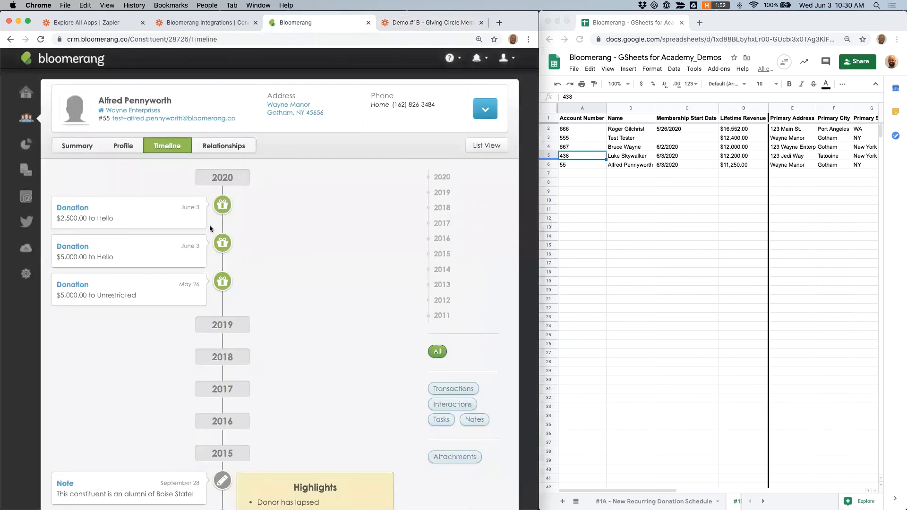
left_click(88, 148)
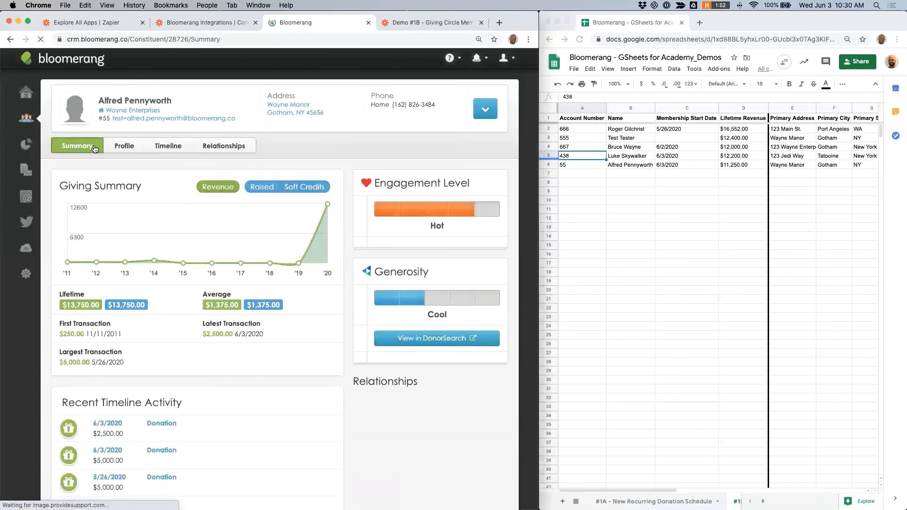
left_click(406, 22)
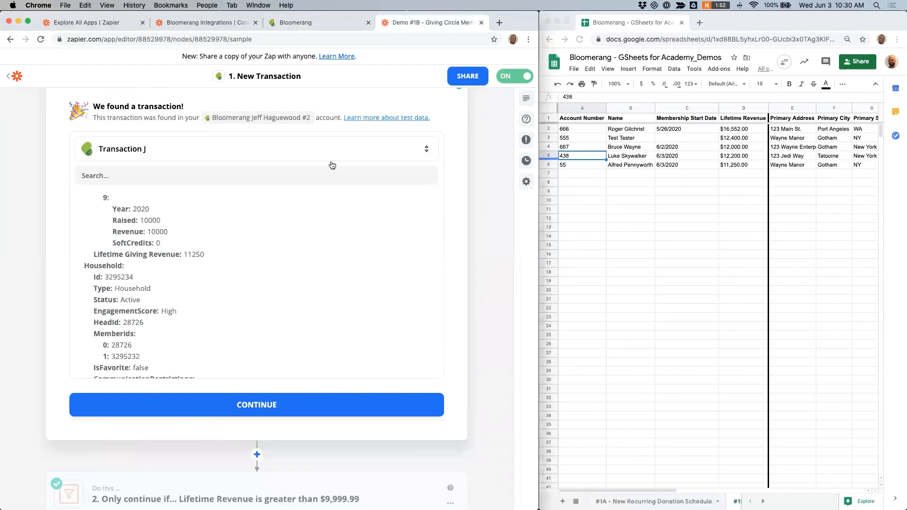
Step: Highlight the trigger's Lifetime Giving Revenue value and continue back to the Zap overview
left_click_drag(206, 234, 98, 235)
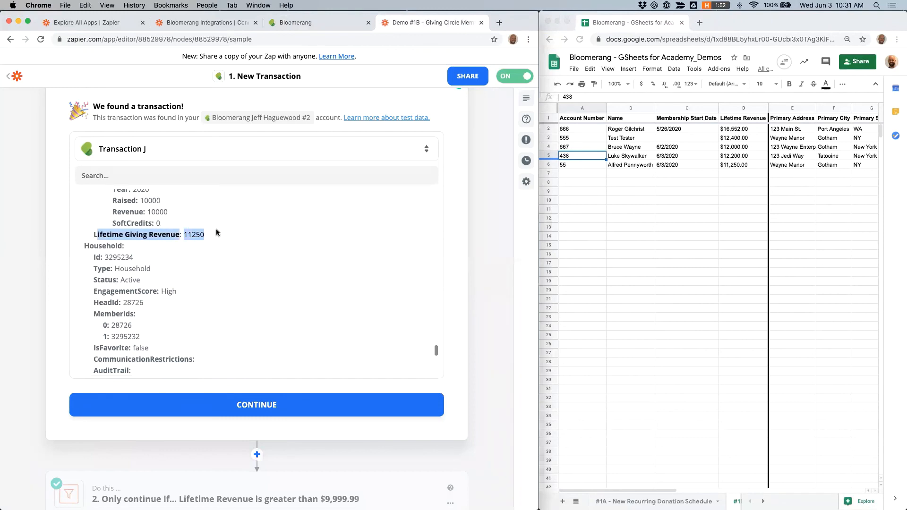
scroll(218, 232, "down", 1)
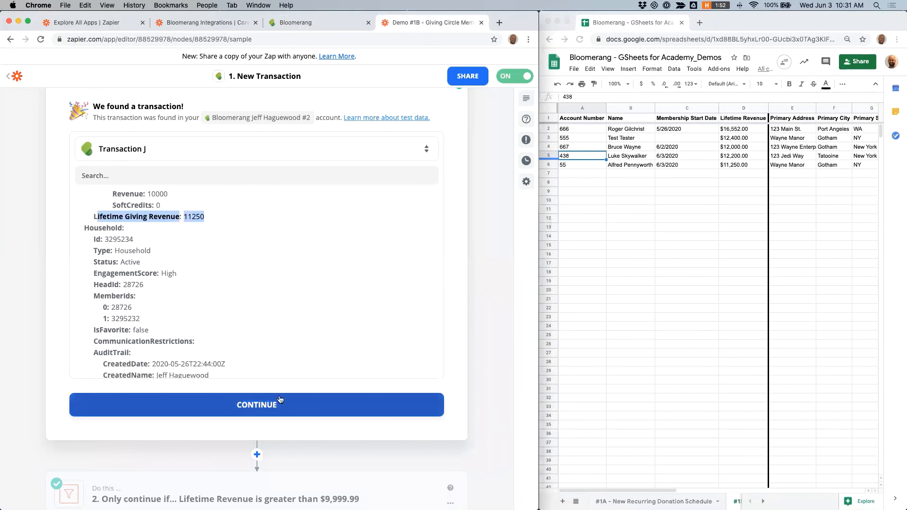
left_click(244, 404)
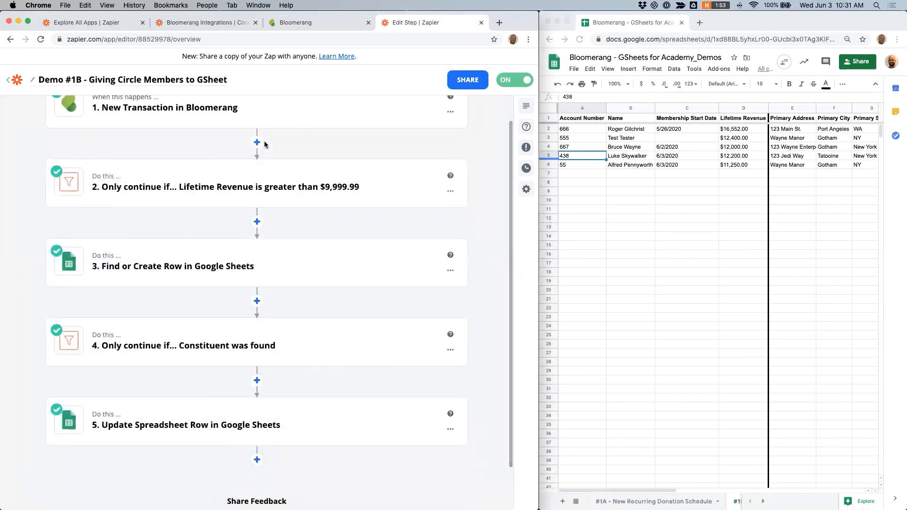
Step: Check the Lifetime Revenue of the updated row in the Giving Circle sheet and leave the Zap editor
left_click(745, 165)
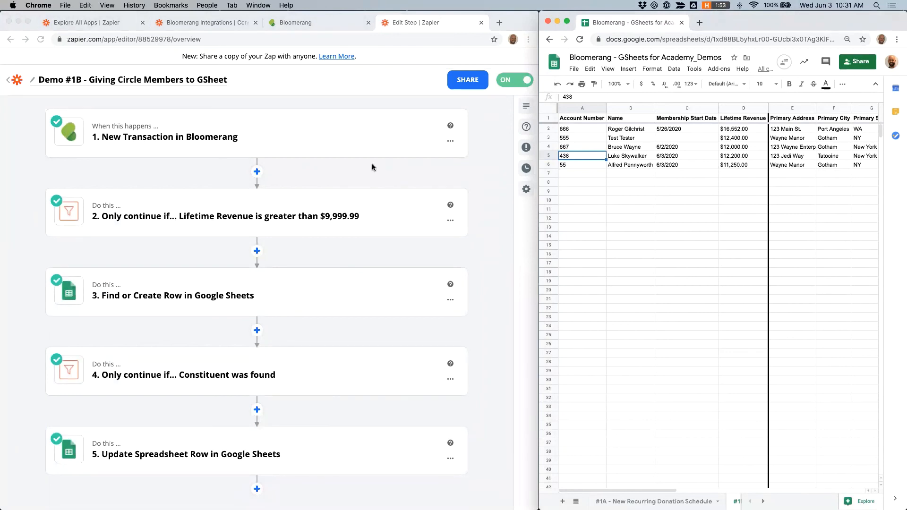
left_click(337, 174)
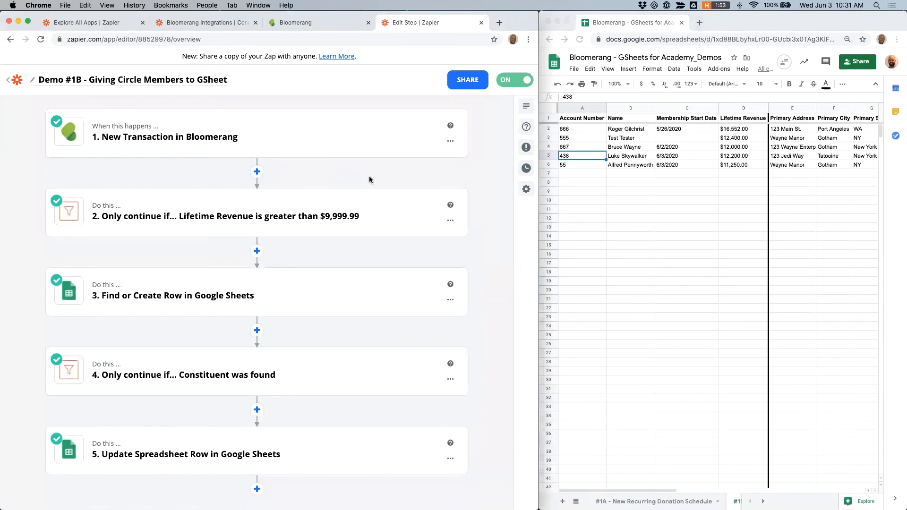
left_click(16, 79)
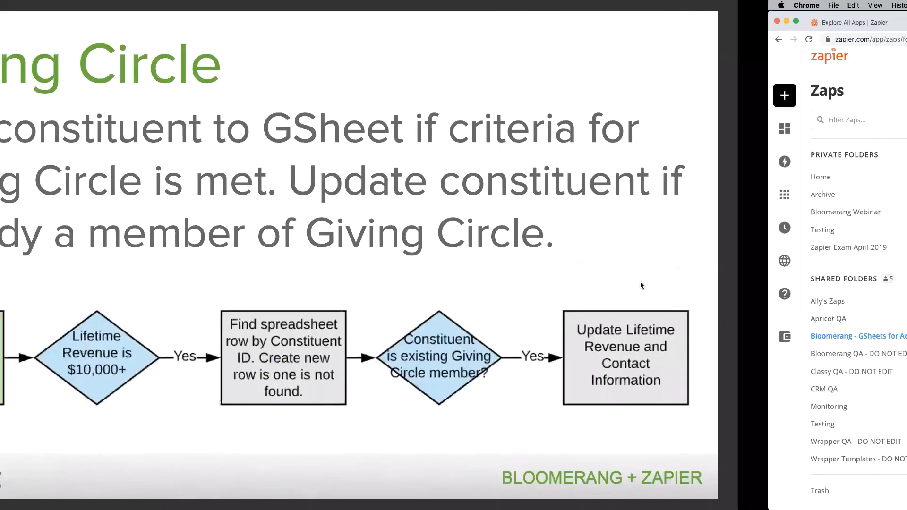
key("Right")
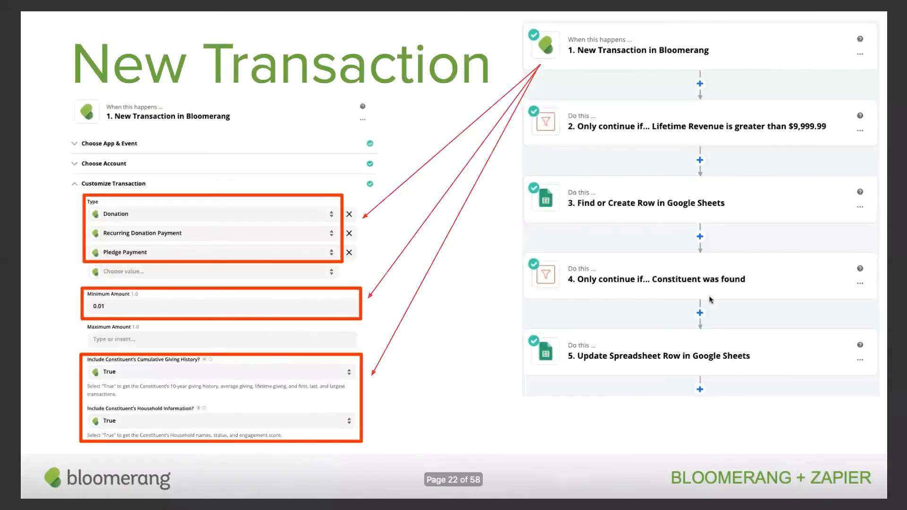
key("Right")
key("Right")
key("Right")
key("Right")
key("Right")
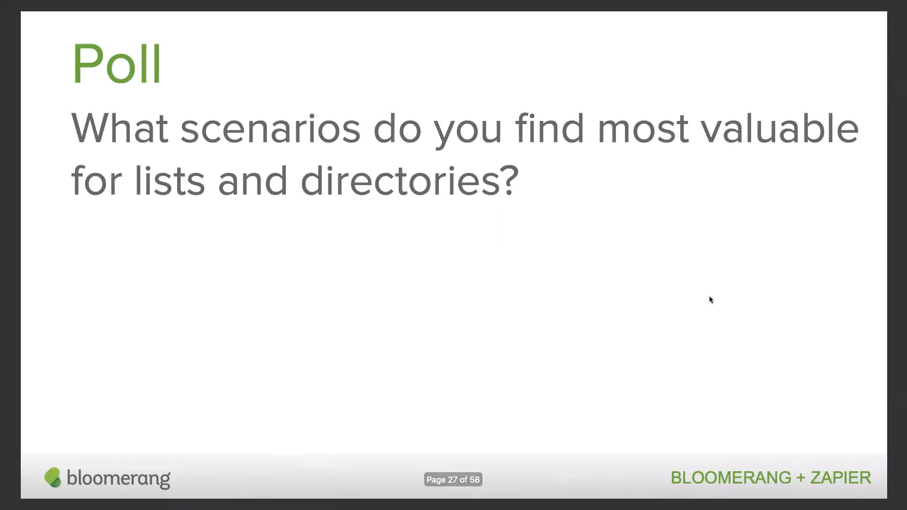
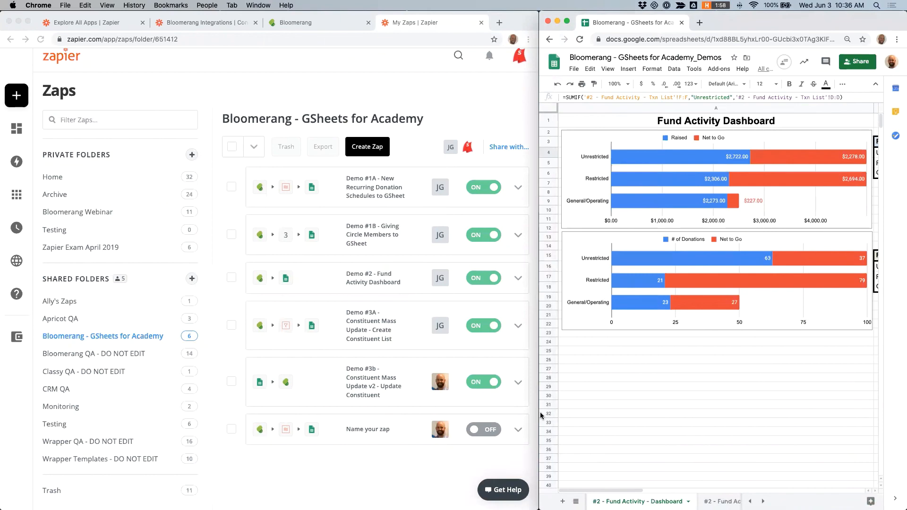
Step: Enlarge the spreadsheet window and switch between the Fund Activity Dashboard and Txn List sheets to compare them
left_click_drag(475, 414, 90, 414)
left_click(495, 496)
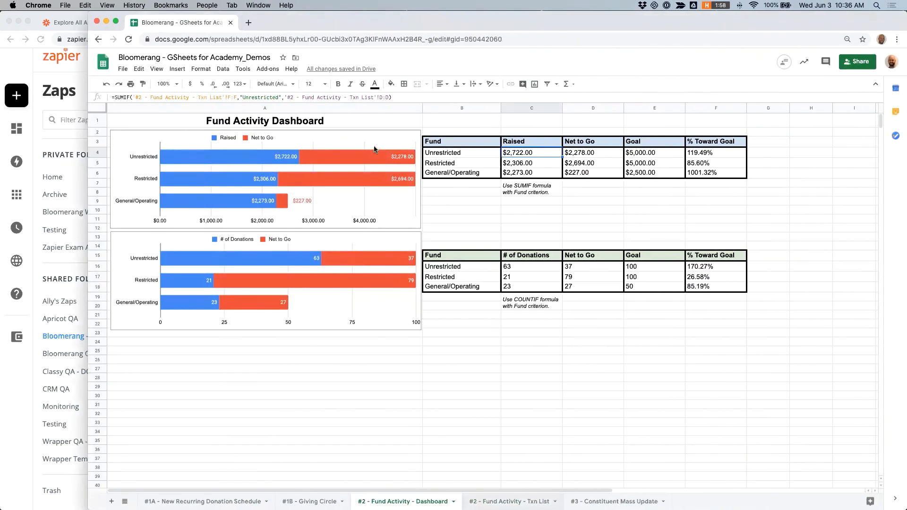
scroll(187, 142, "up", 14)
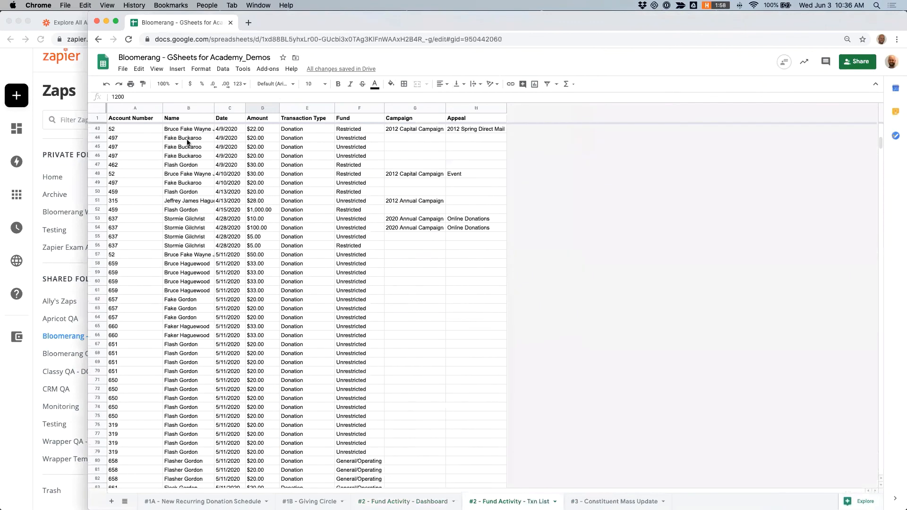
scroll(188, 142, "down", 2)
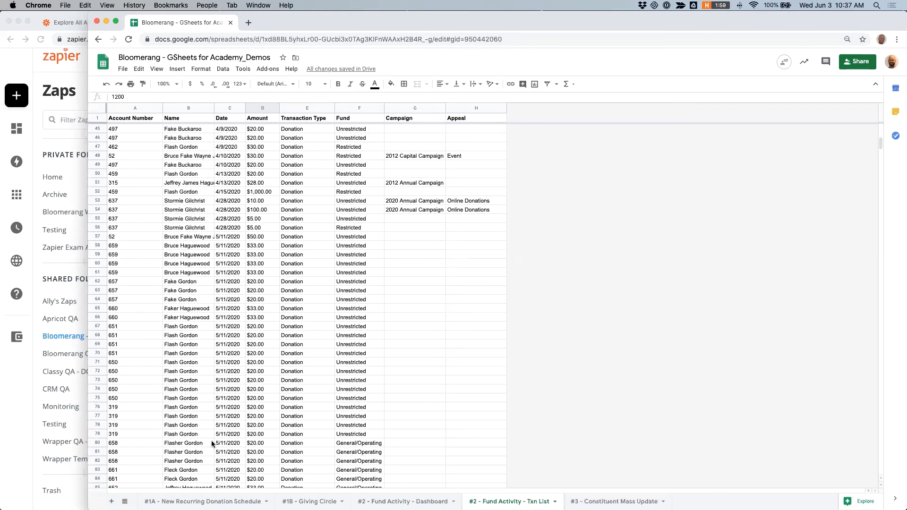
left_click(402, 502)
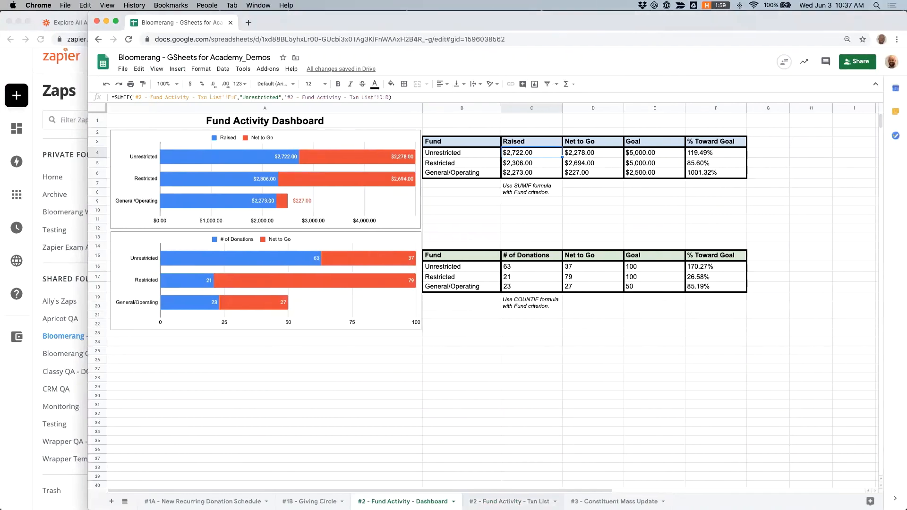
left_click(510, 501)
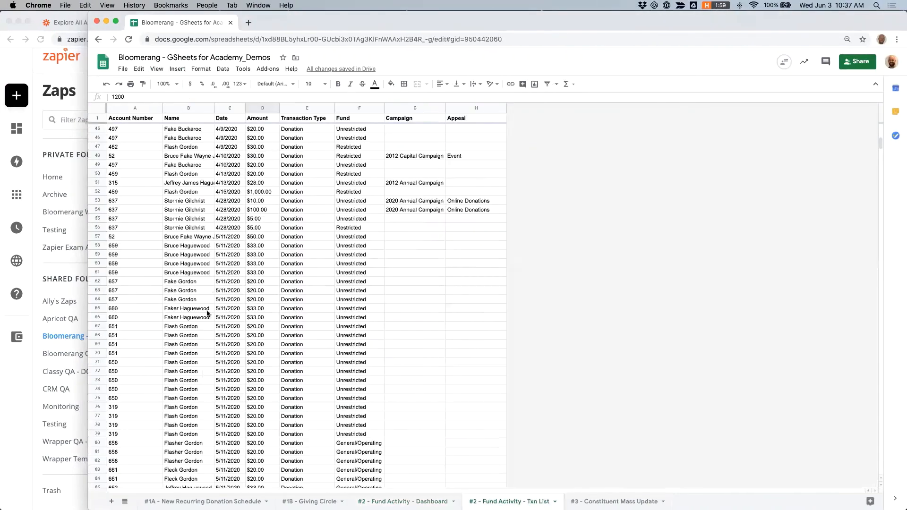
left_click(402, 502)
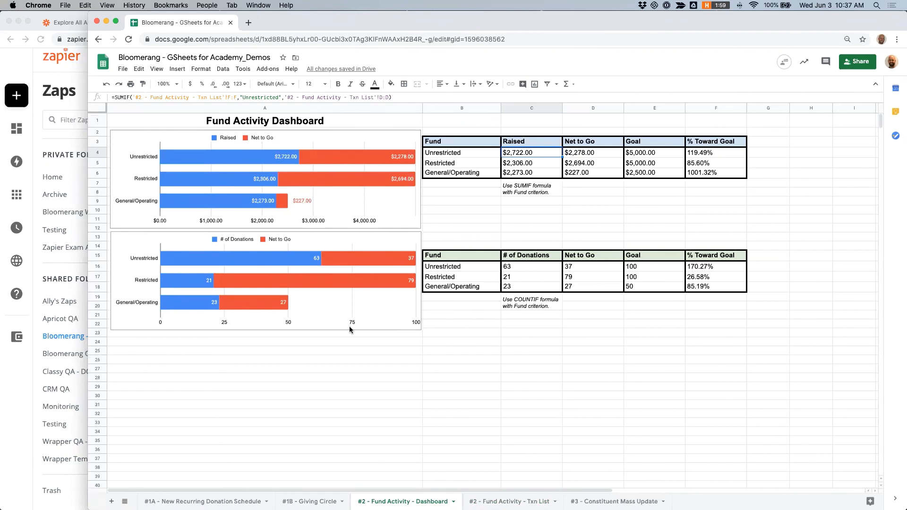
left_click(509, 501)
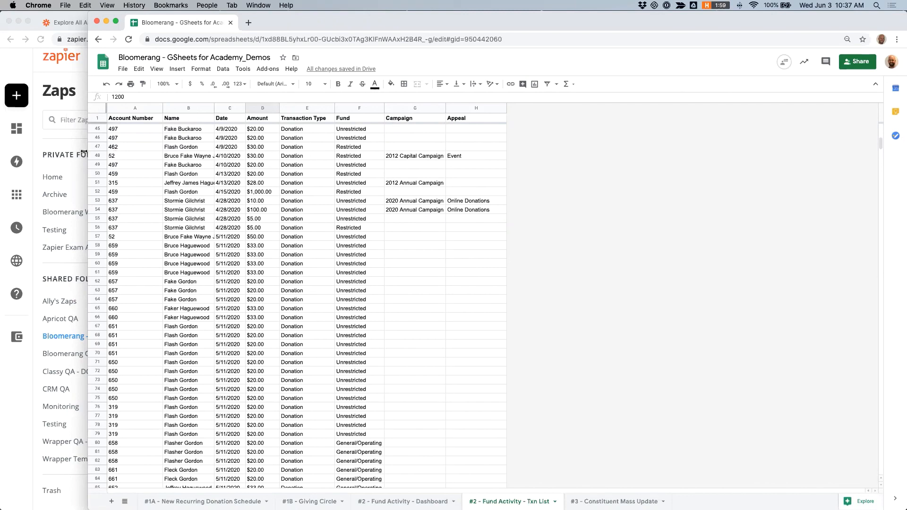
left_click_drag(88, 155, 539, 156)
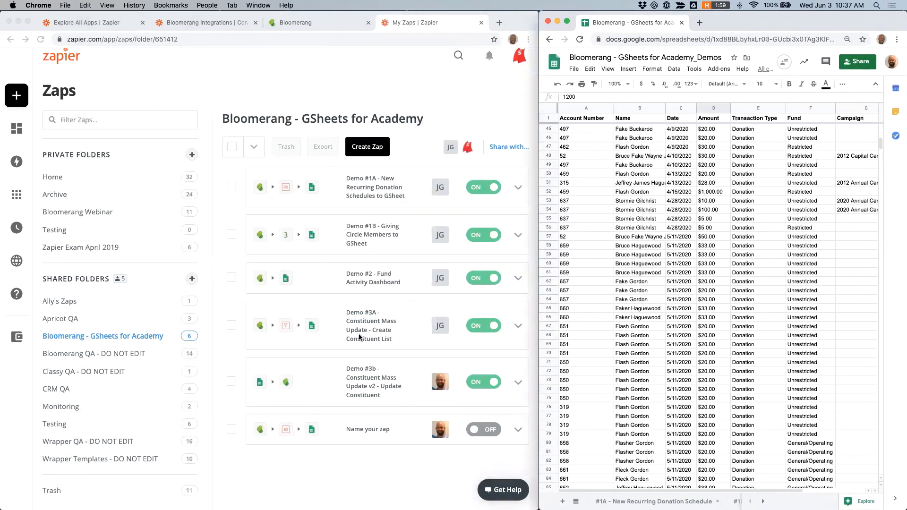
Step: Open the Demo #2 - Fund Activity Dashboard Zap and review the trigger's Customize Transaction types and minimum amount
left_click(373, 283)
left_click(372, 277)
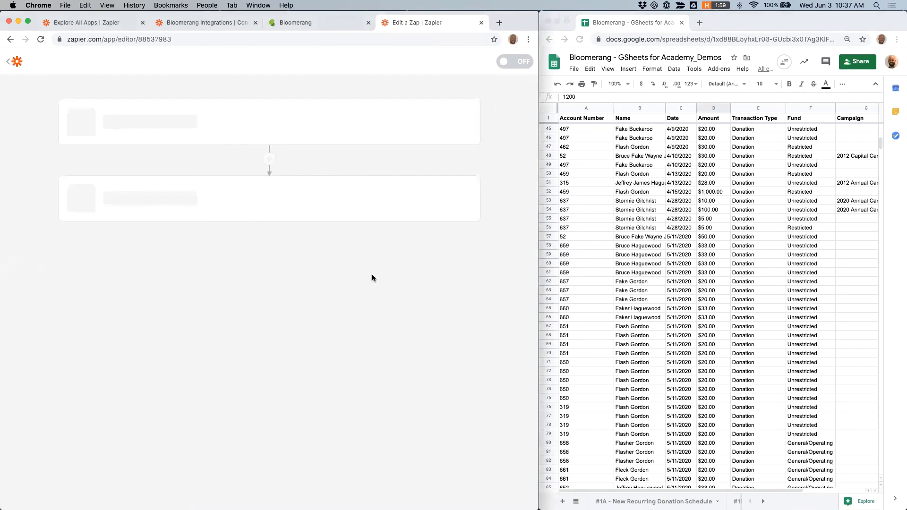
mouse_move(102, 142)
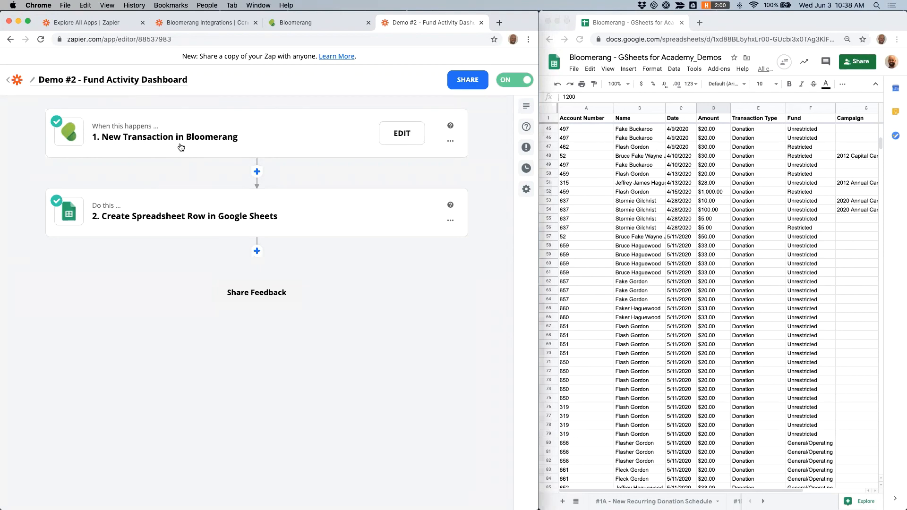
left_click(138, 139)
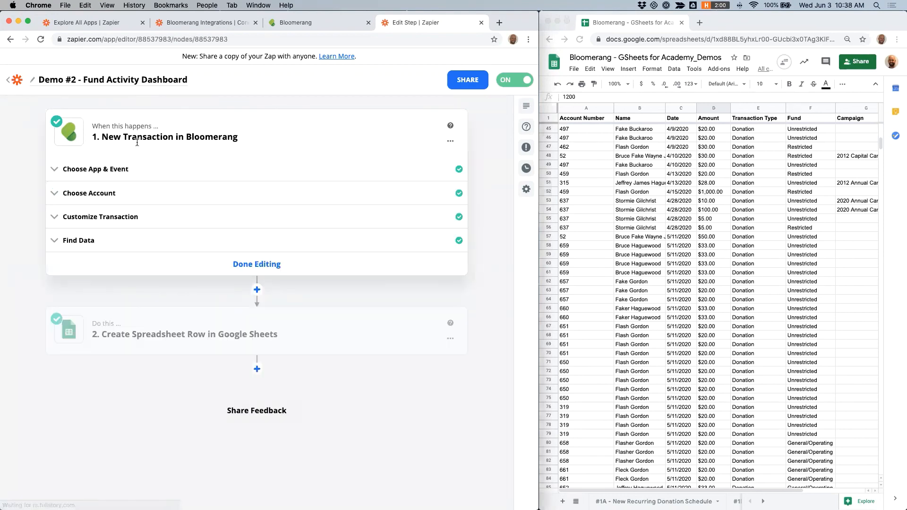
left_click(147, 196)
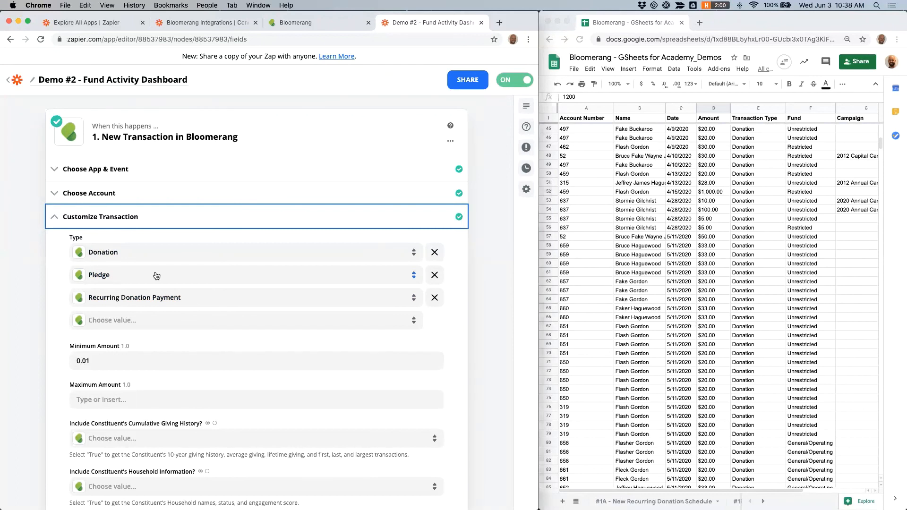
scroll(74, 297, "down", 2)
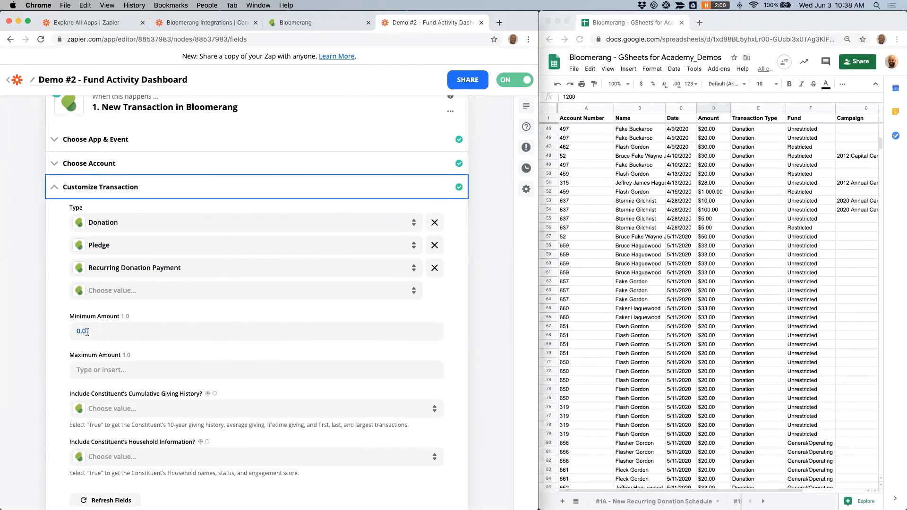
scroll(94, 332, "down", 3)
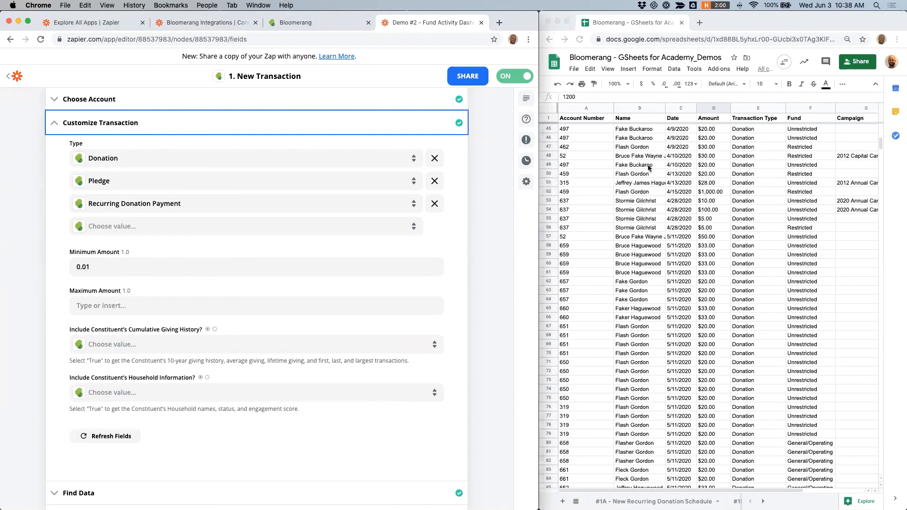
scroll(650, 169, "right", 2)
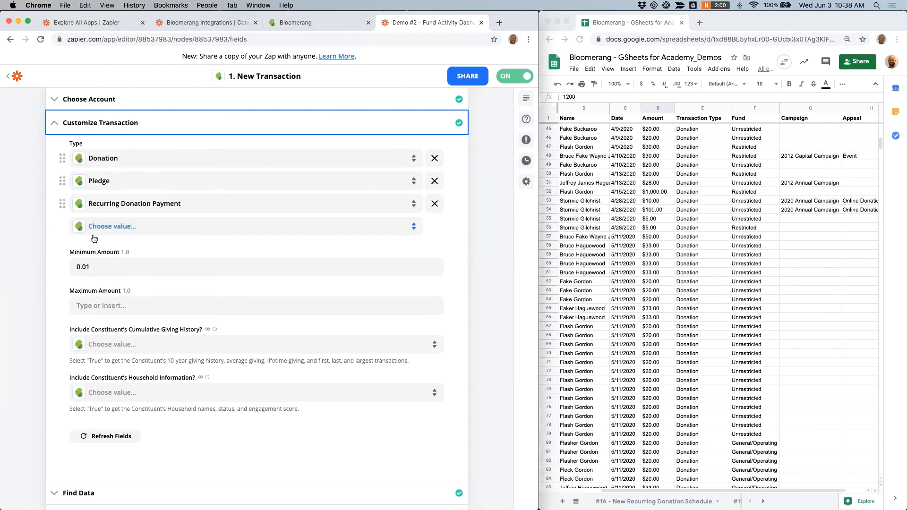
scroll(35, 238, "down", 3)
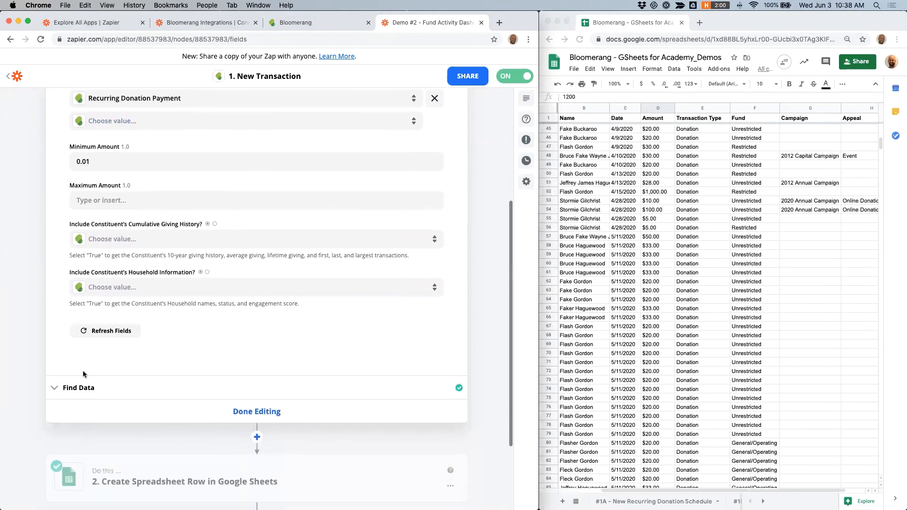
Step: Scroll through the trigger's Find Data test transaction, then move on to the Google Sheets action step
left_click(59, 388)
scroll(266, 283, "down", 3)
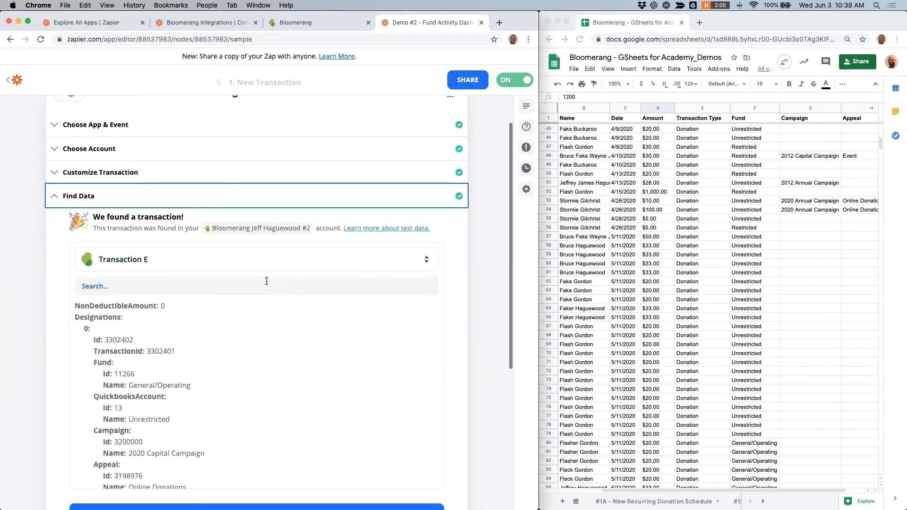
scroll(212, 265, "down", 2)
scroll(157, 249, "down", 6)
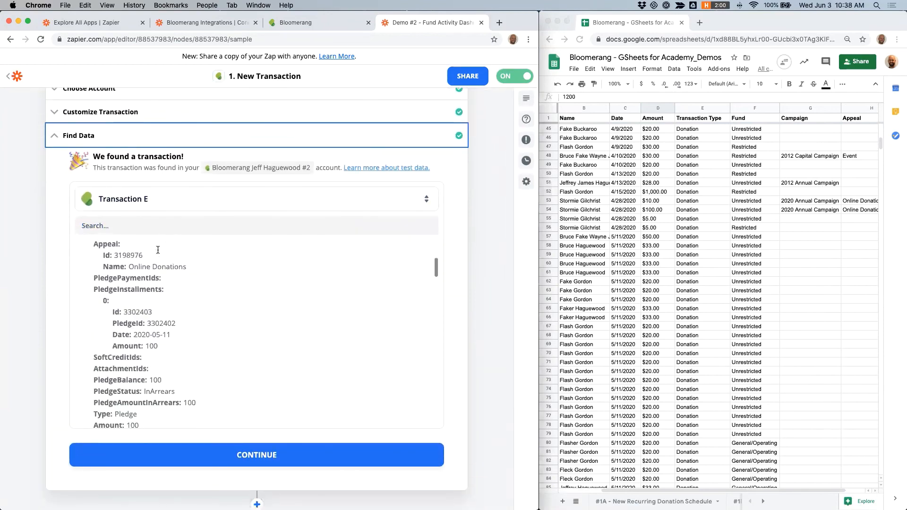
scroll(144, 247, "down", 5)
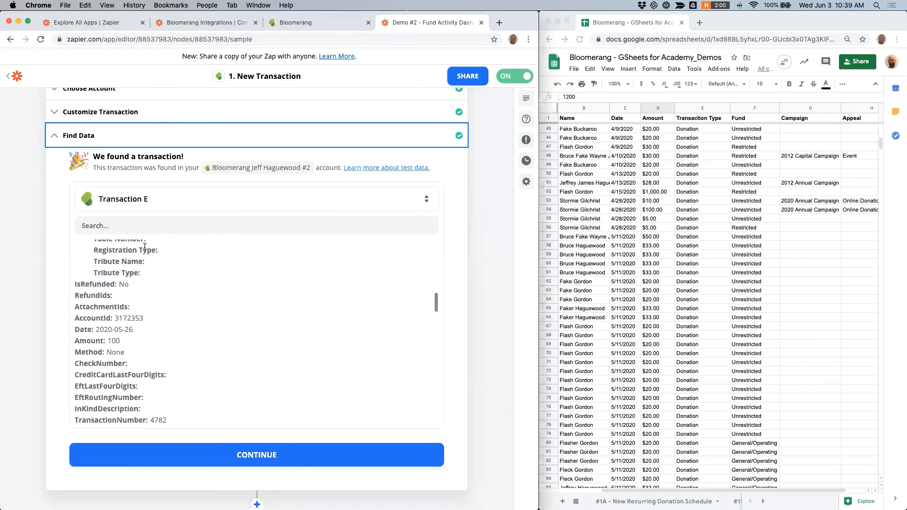
scroll(27, 243, "down", 5)
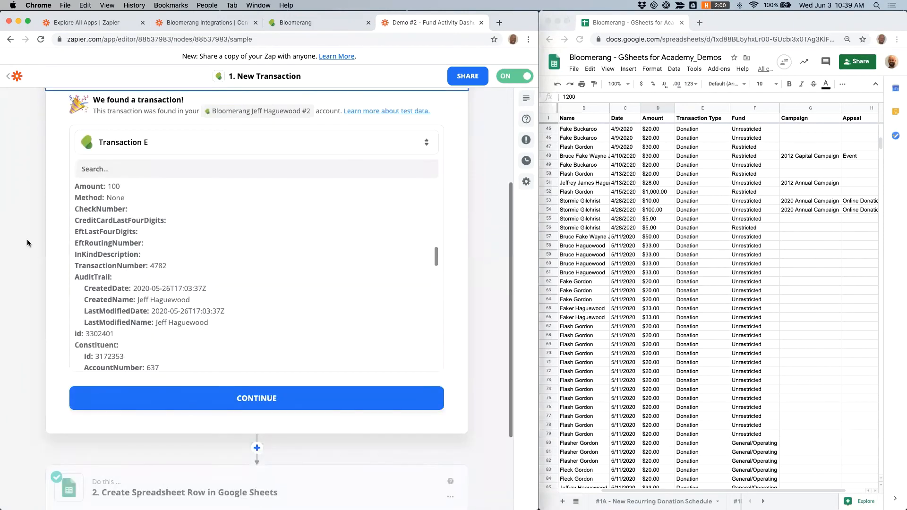
left_click(178, 384)
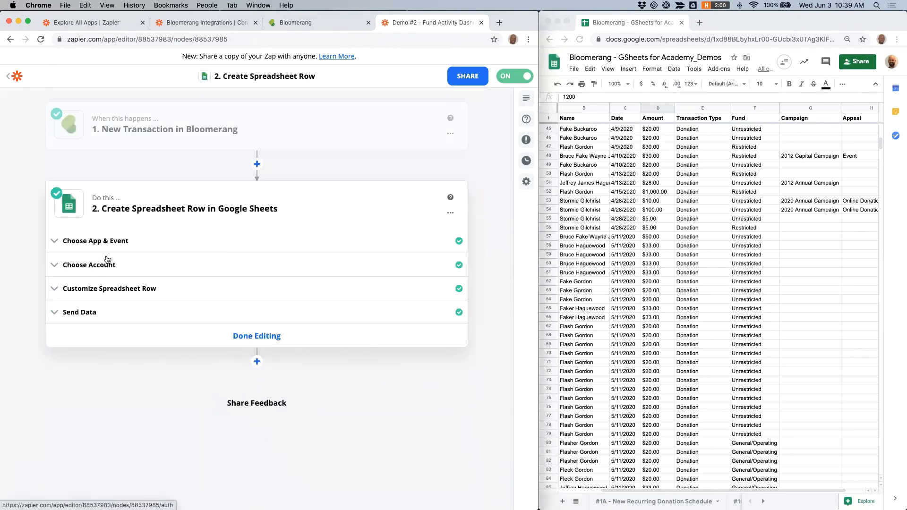
Step: Review the action's app, spreadsheet, worksheet and column field mappings for the Create Spreadsheet Row step
left_click(105, 241)
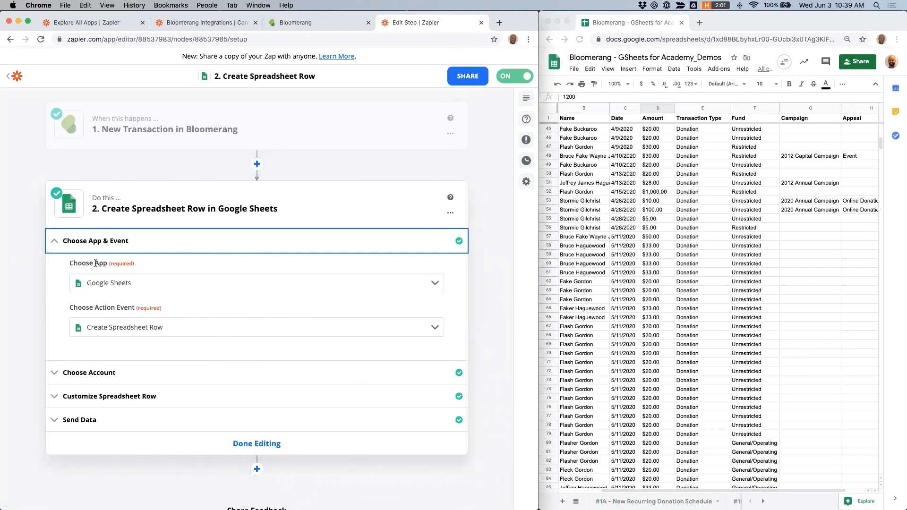
left_click(91, 395)
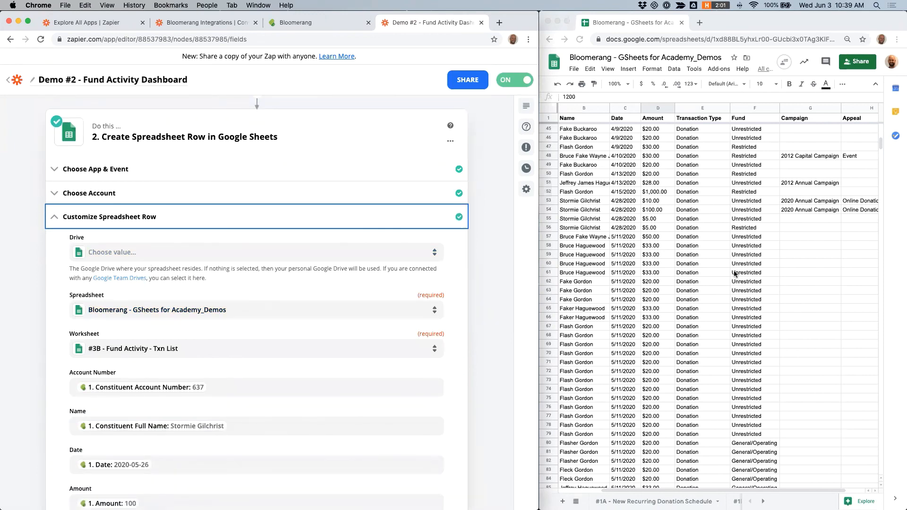
scroll(724, 342, "down", 3)
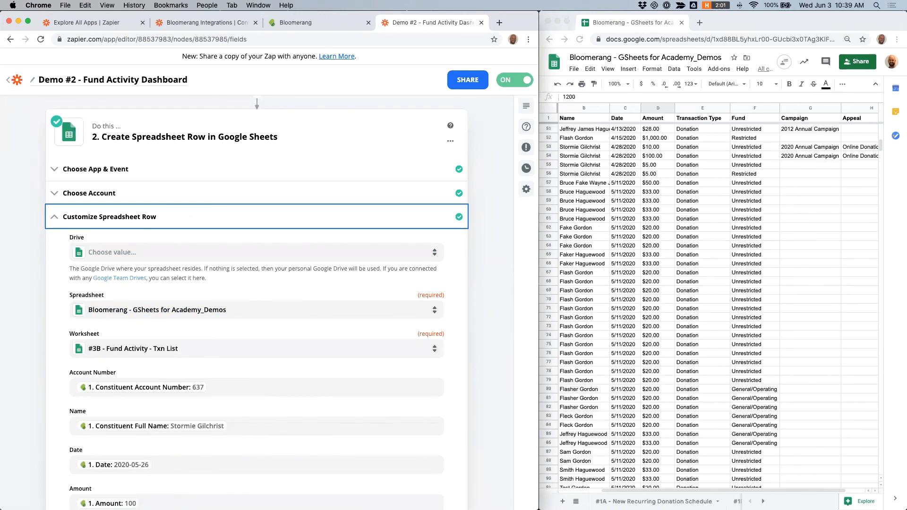
scroll(664, 502, "right", 6)
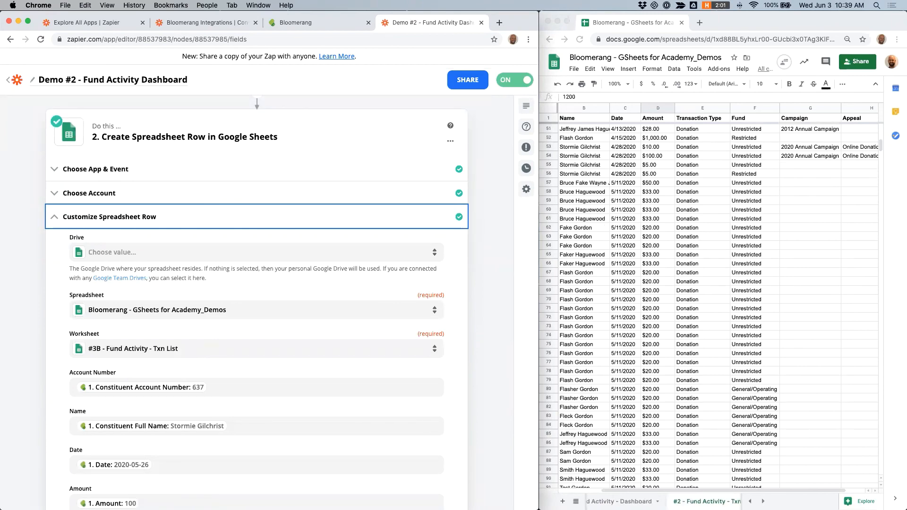
scroll(269, 354, "down", 5)
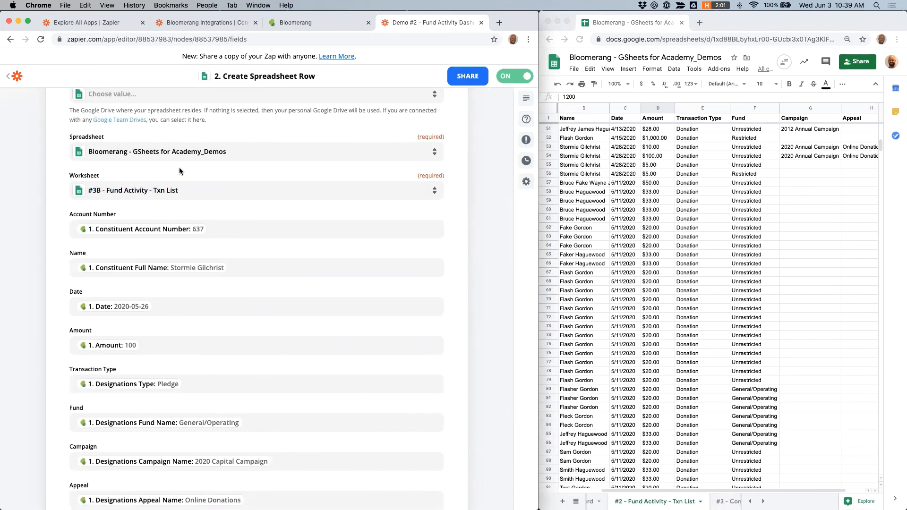
scroll(179, 169, "down", 3)
scroll(179, 167, "down", 1)
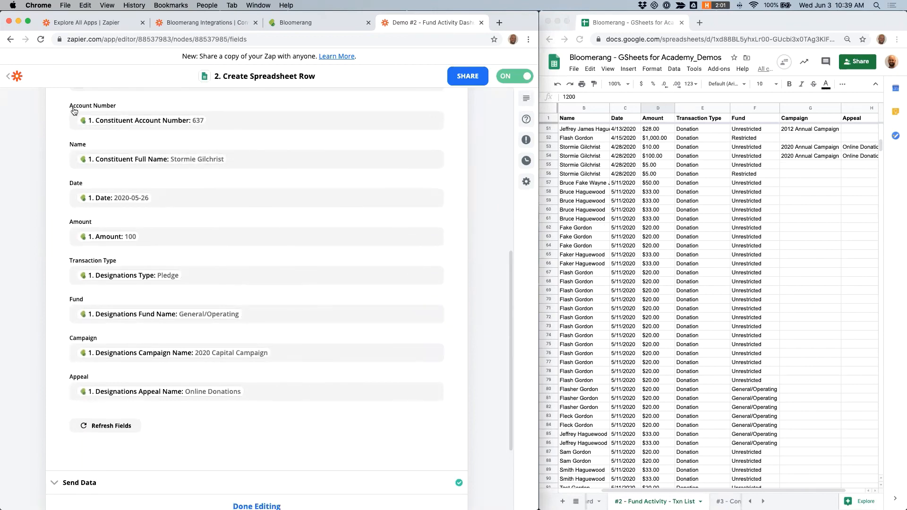
scroll(650, 147, "left", 2)
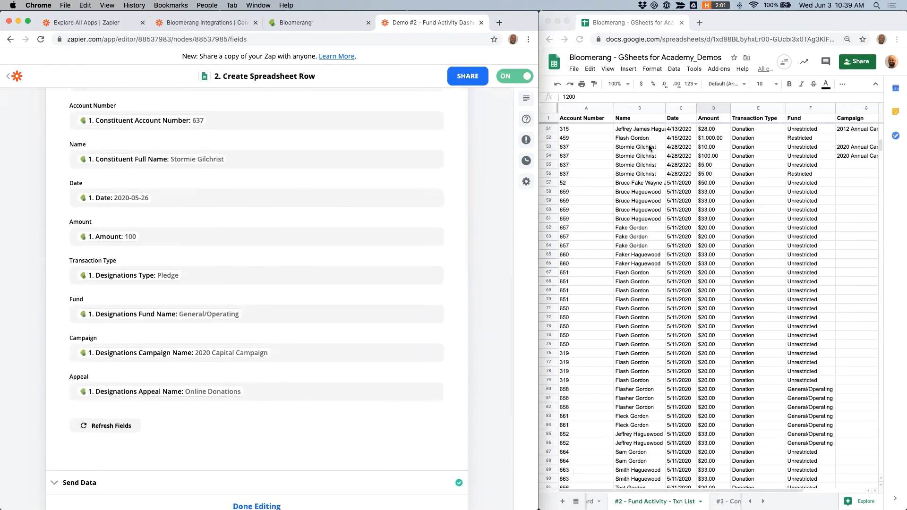
Step: Search the Account Number field's insert-data list for account number, then close the list
left_click(239, 121)
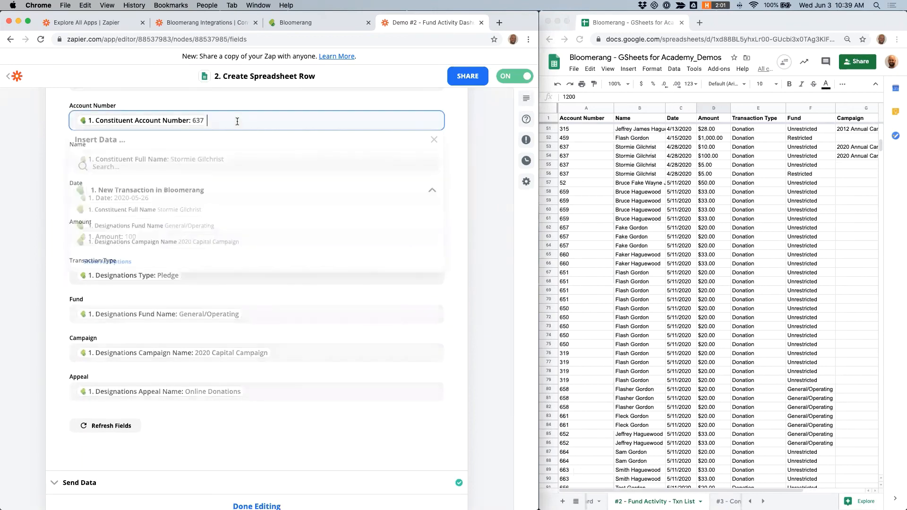
left_click(111, 170)
type("account number")
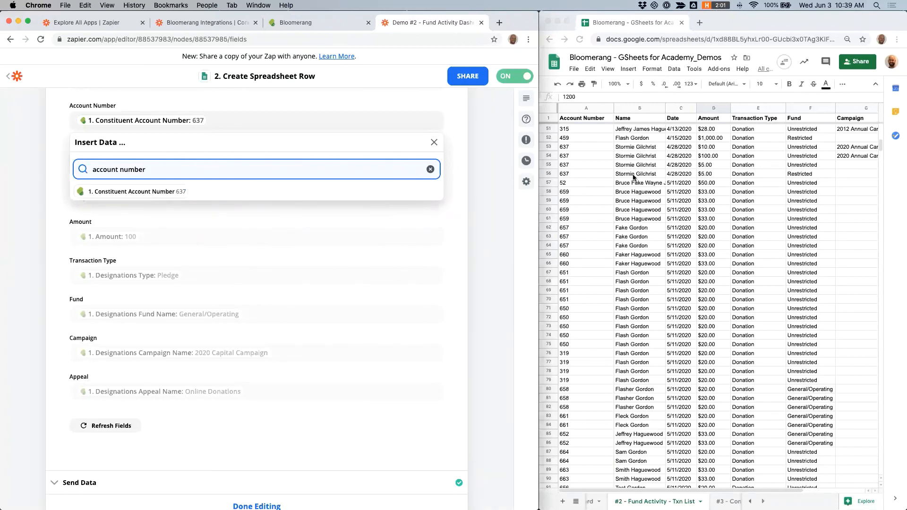
left_click(640, 194)
Step: Leave the Zap editor and scroll to the latest rows of the Fund Activity Txn List sheet
scroll(300, 227, "down", 2)
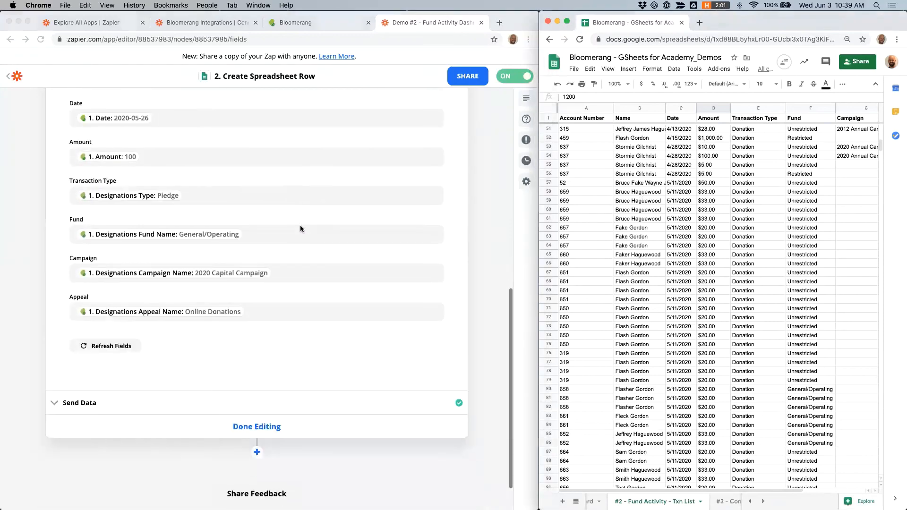
scroll(300, 228, "up", 3)
scroll(300, 228, "up", 1)
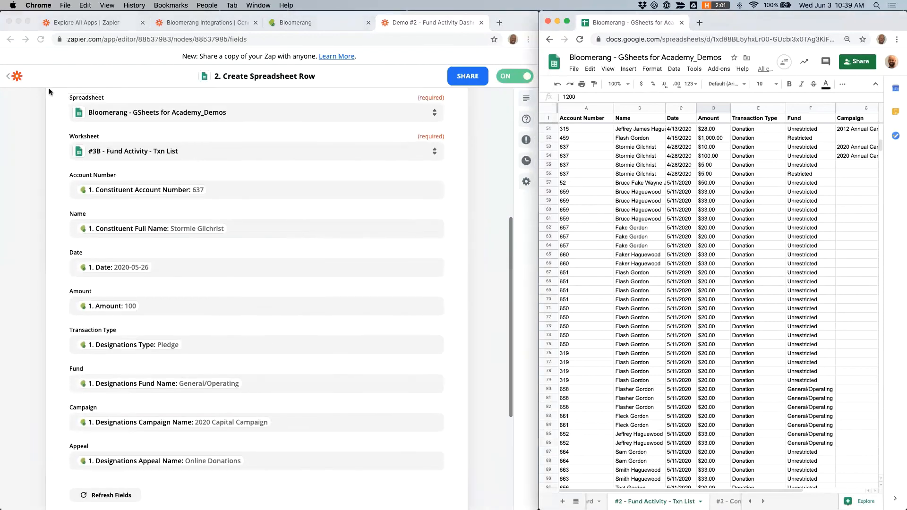
left_click(18, 77)
left_click(18, 77)
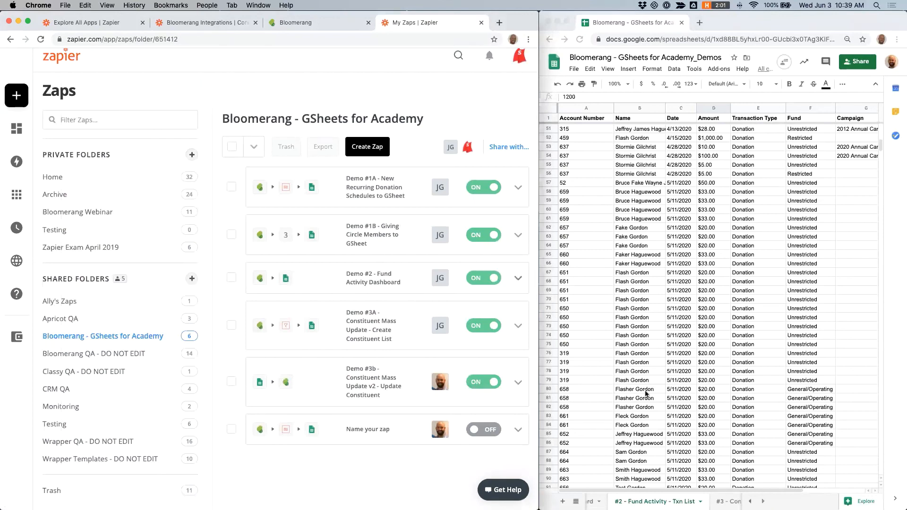
scroll(682, 400, "down", 10)
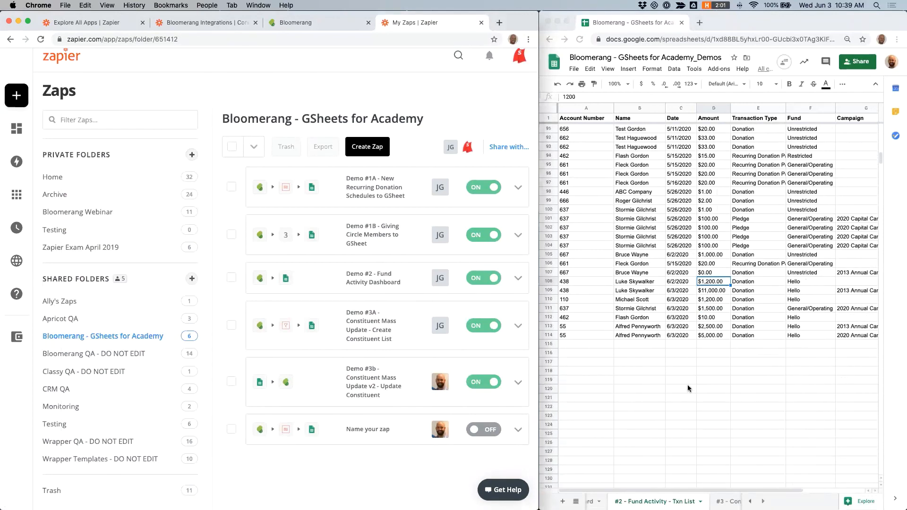
scroll(688, 389, "down", 3)
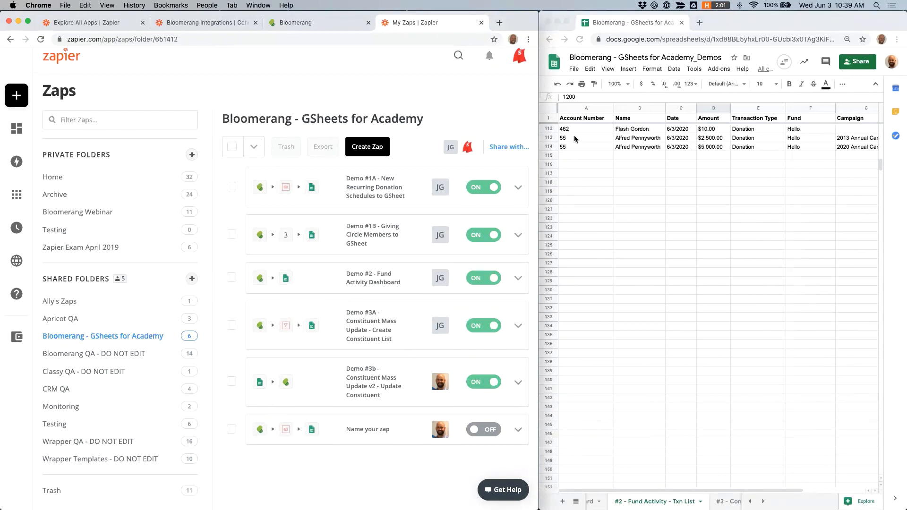
Step: Open Flash Gordon's constituent record in Bloomerang and show its timeline
left_click(545, 141)
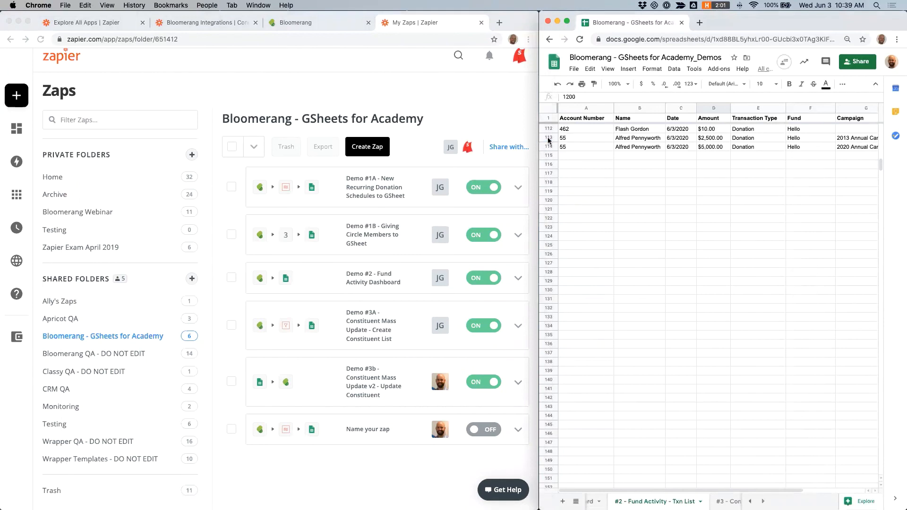
left_click_drag(548, 138, 548, 147)
left_click(297, 24)
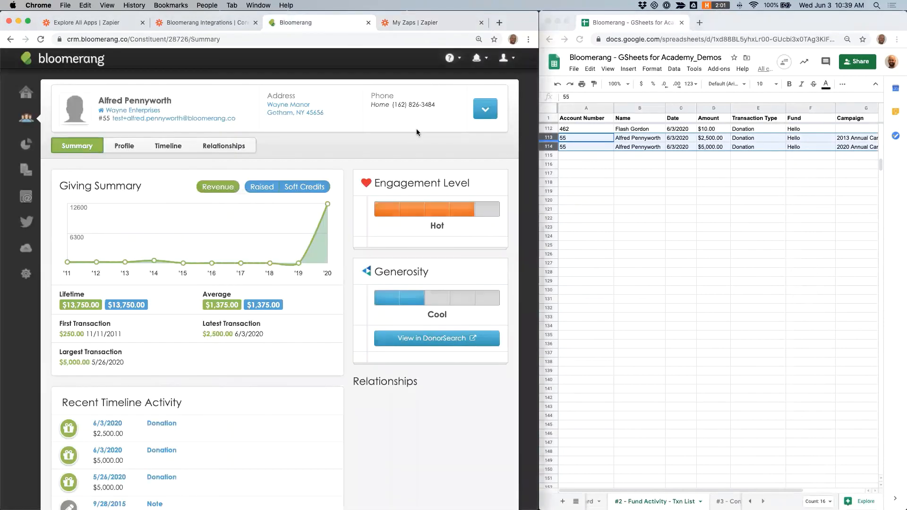
mouse_move(20, 122)
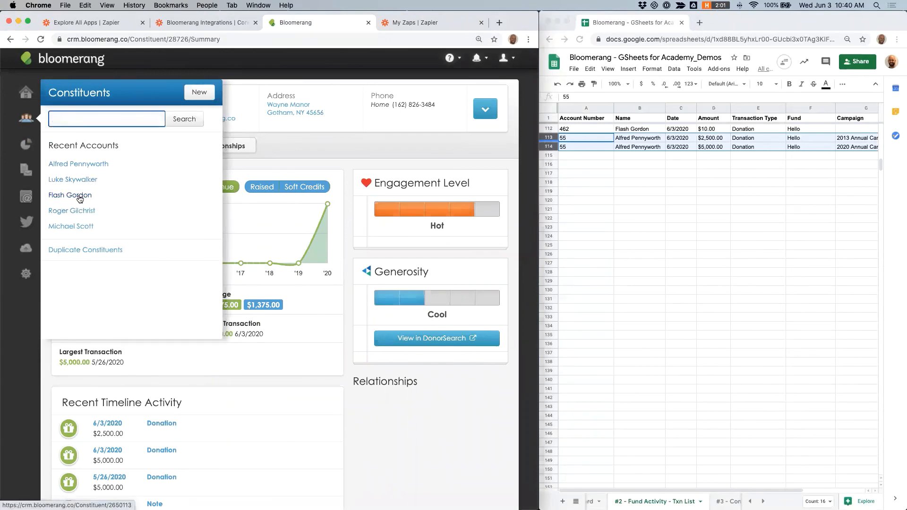
left_click(79, 203)
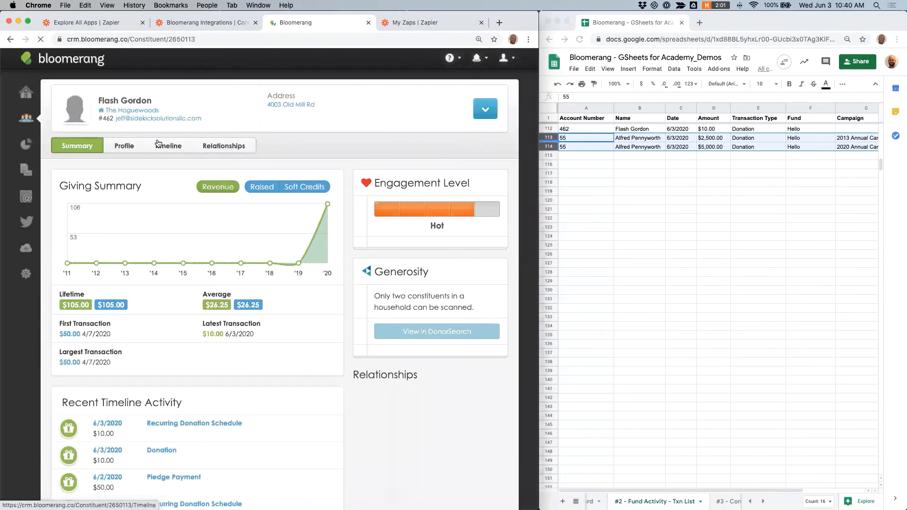
left_click(168, 146)
Step: Add a new $10 cash donation to the Unrestricted fund as a standalone donation, not a recurring installment, and save it
left_click(485, 109)
left_click(465, 150)
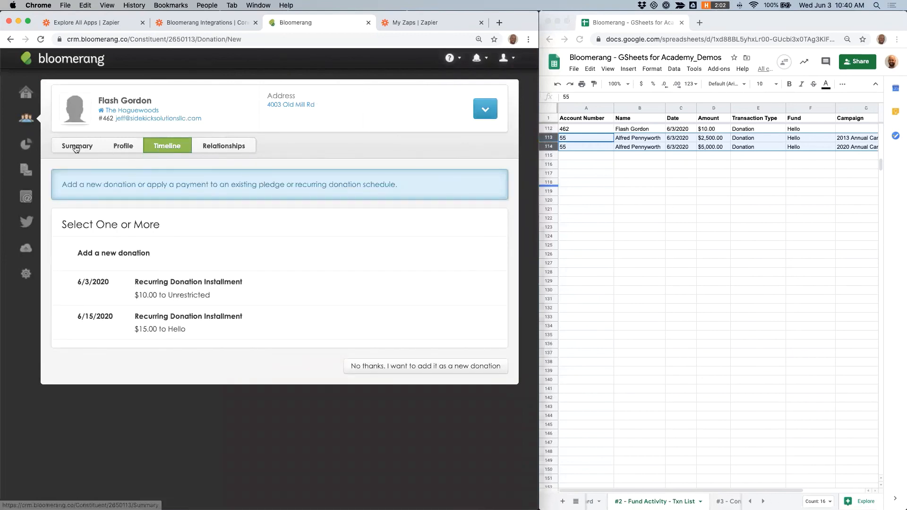
left_click(487, 110)
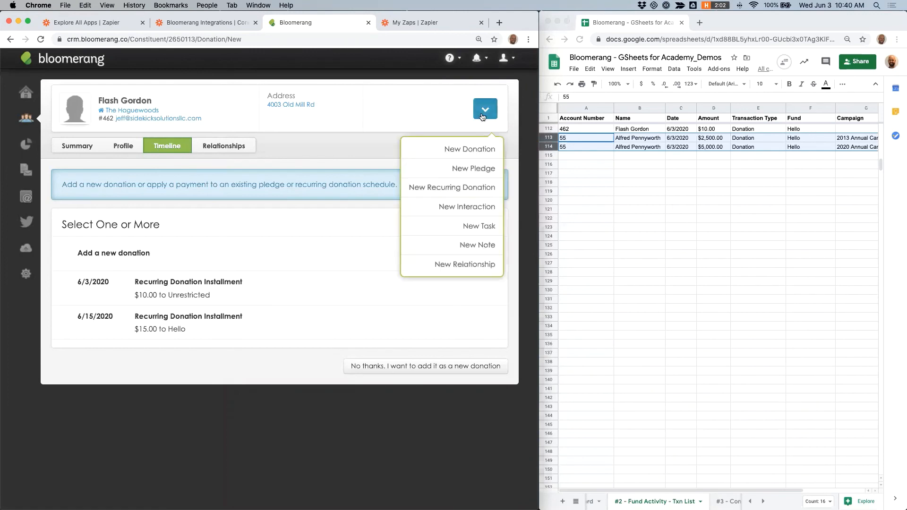
left_click(456, 151)
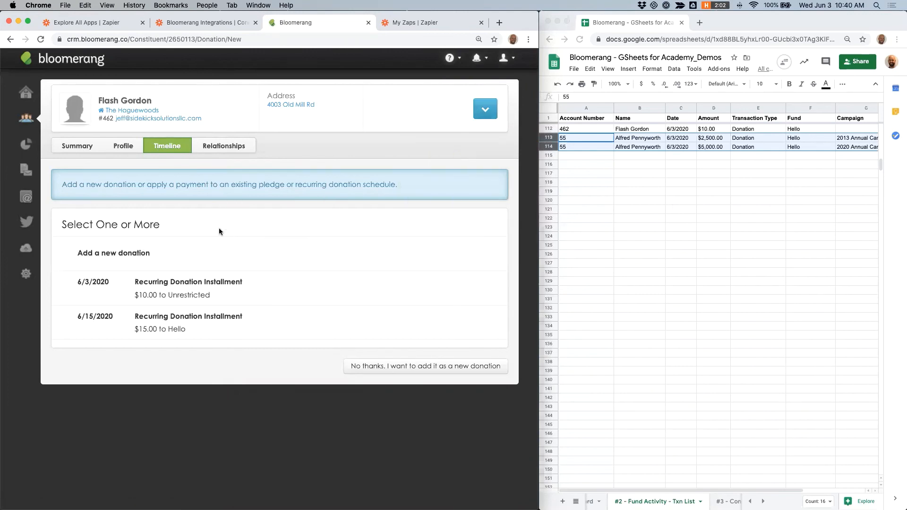
left_click(485, 109)
left_click(387, 367)
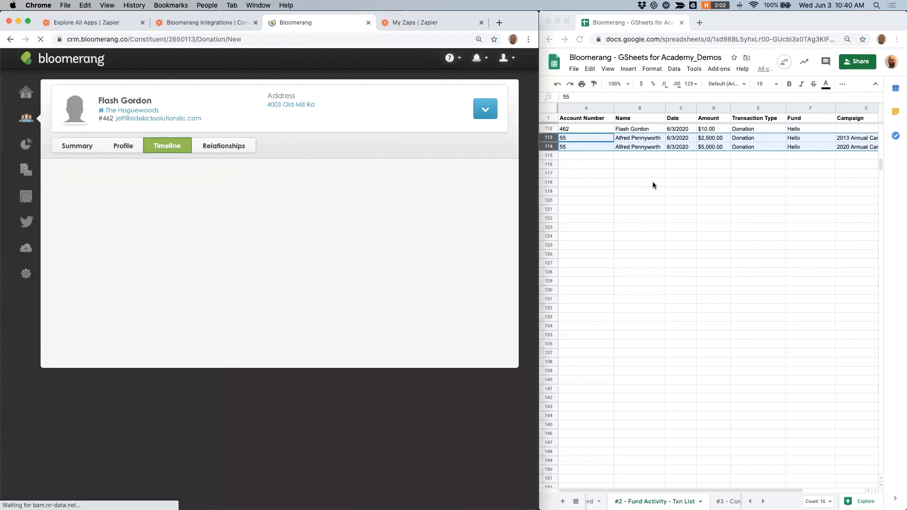
left_click(120, 264)
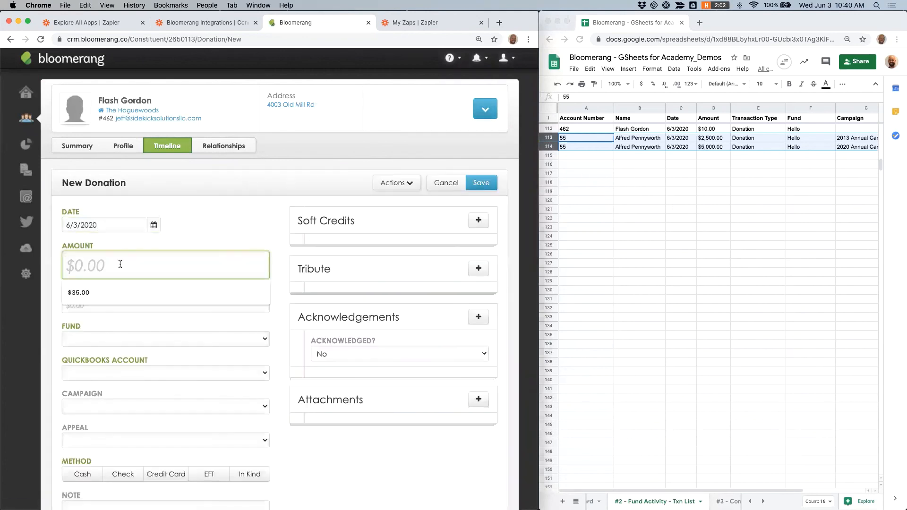
type("10")
left_click(111, 339)
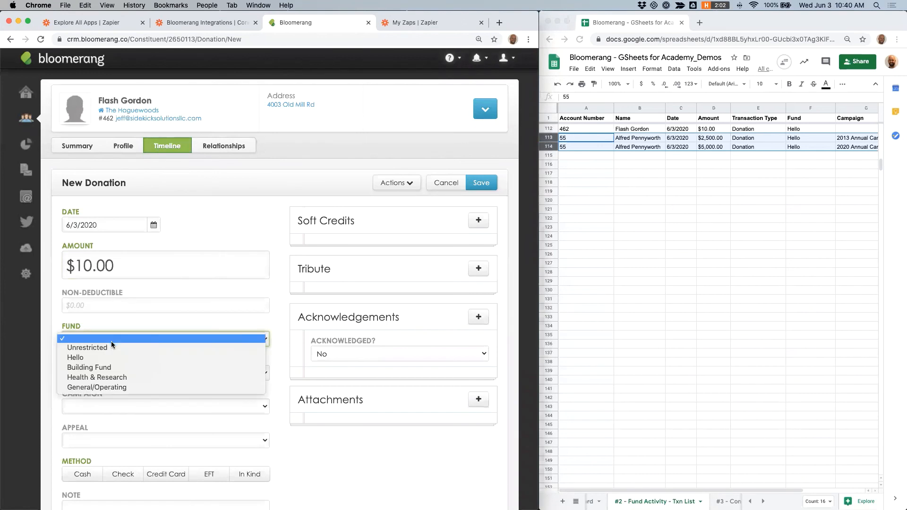
left_click(112, 345)
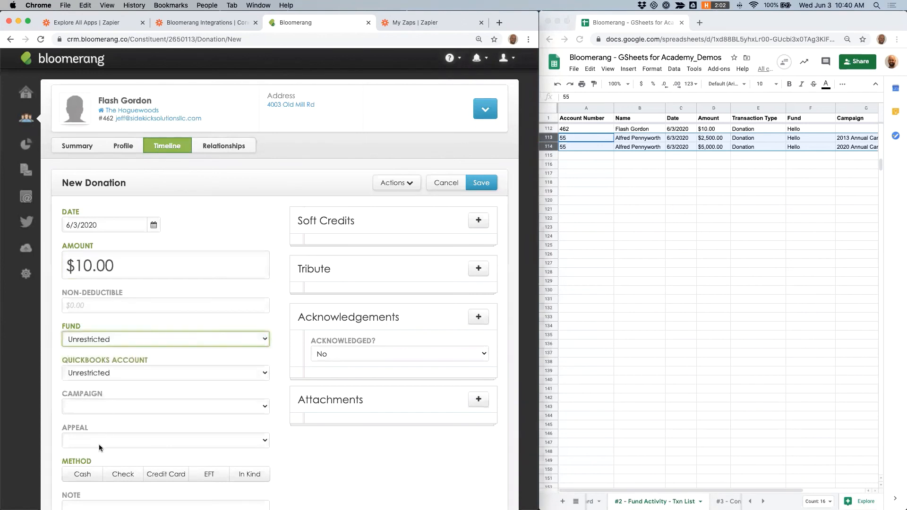
left_click(83, 474)
left_click(482, 183)
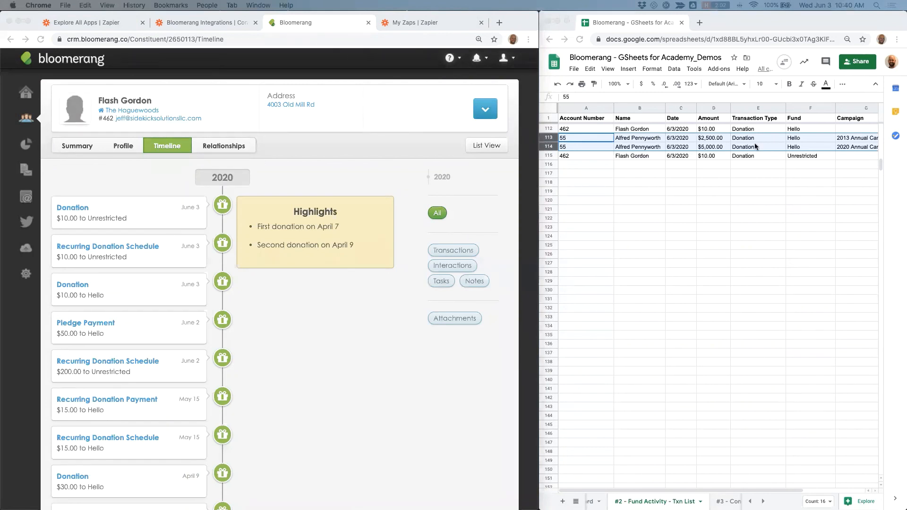
Step: Check the newly added donation row at the end of the Fund Activity Txn List sheet
left_click(727, 185)
left_click(588, 156)
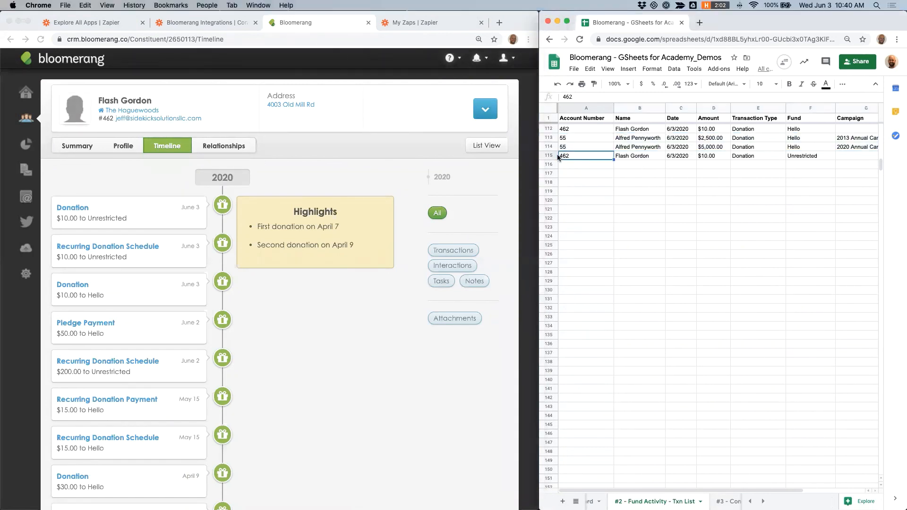
left_click(554, 155)
scroll(675, 187, "up", 3)
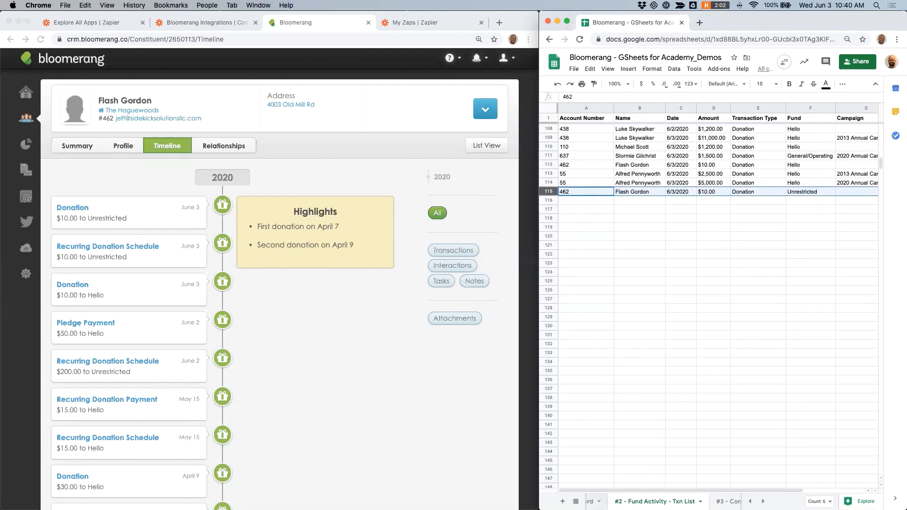
Step: Enlarge the spreadsheet window and examine the Fund Activity Dashboard's Raised SUMIF and Net to Go formulas against the Txn List
left_click(593, 502)
left_click_drag(540, 386, 128, 374)
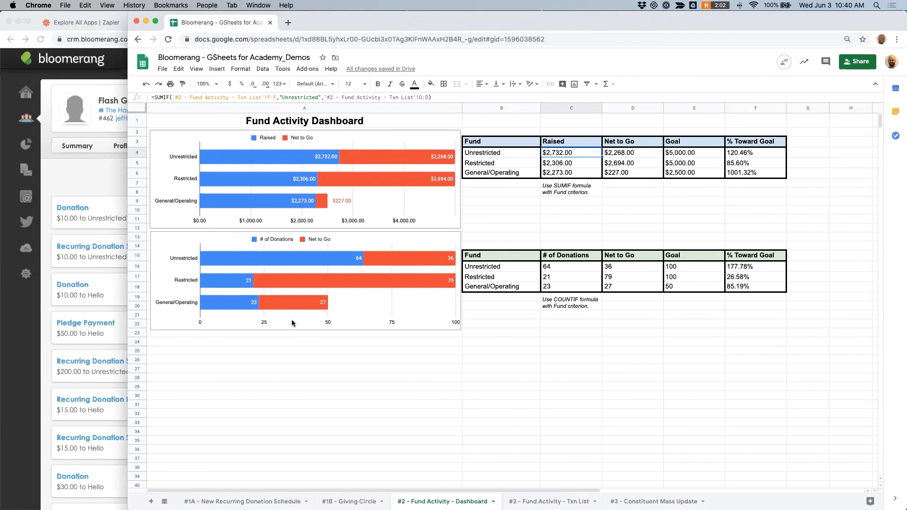
left_click(563, 105)
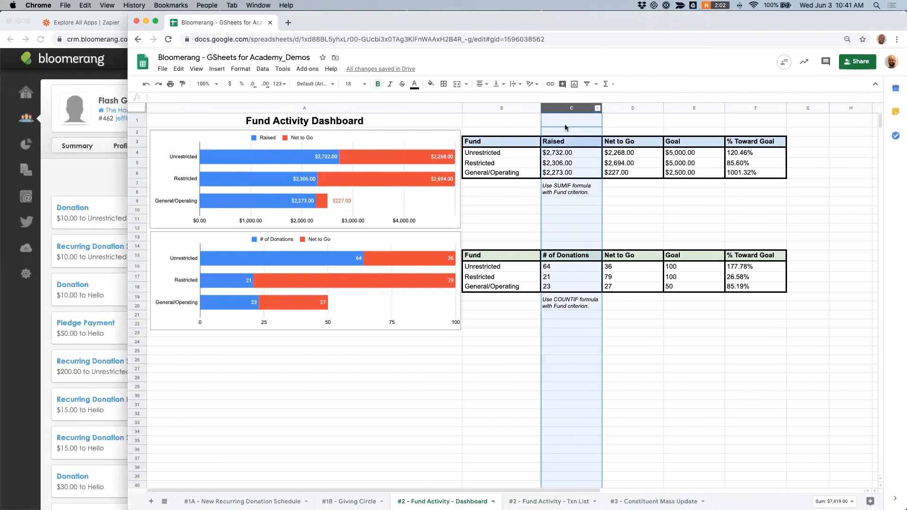
left_click(581, 238)
left_click(519, 504)
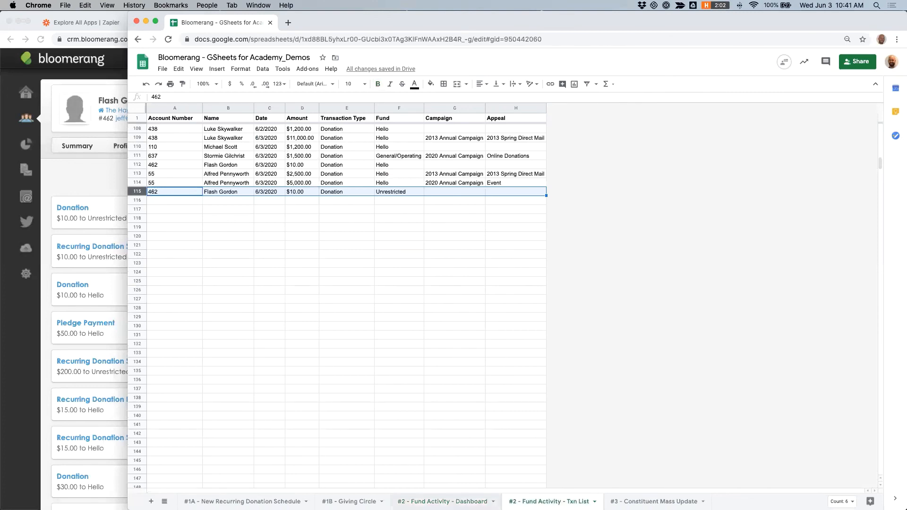
left_click(442, 502)
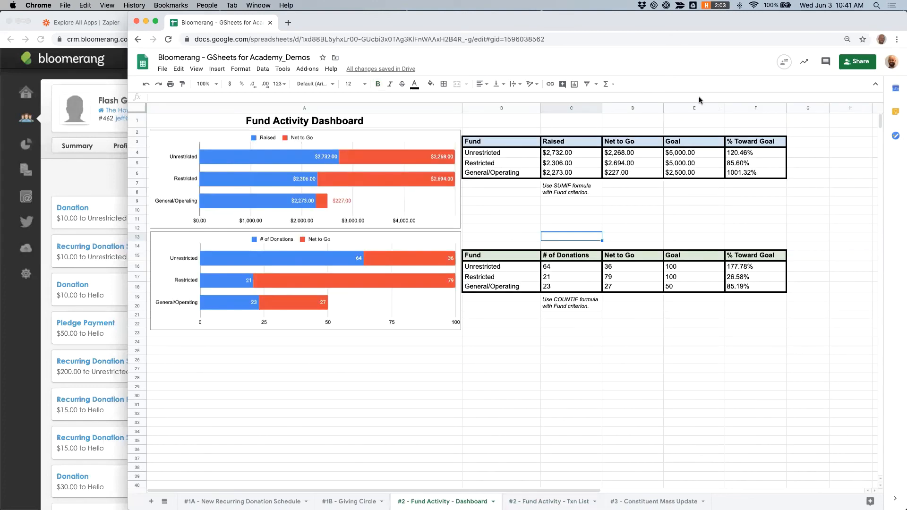
left_click(690, 154)
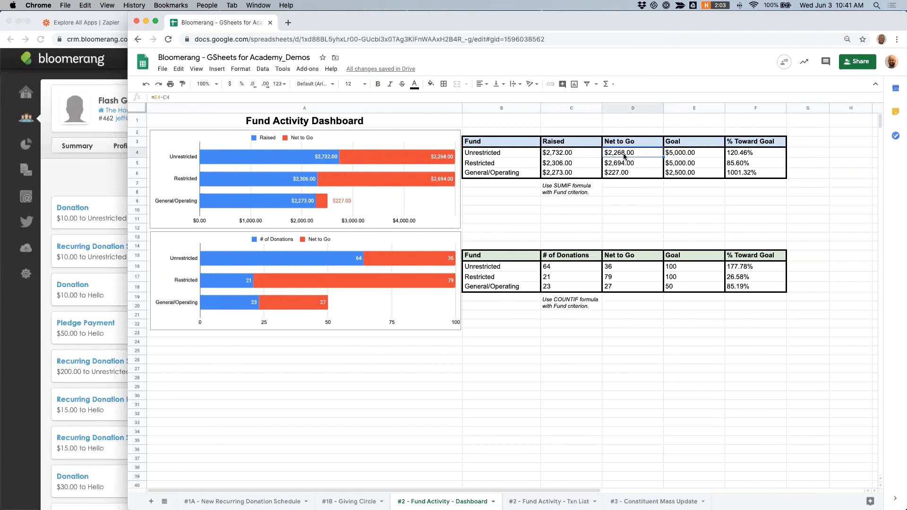
left_click(638, 236)
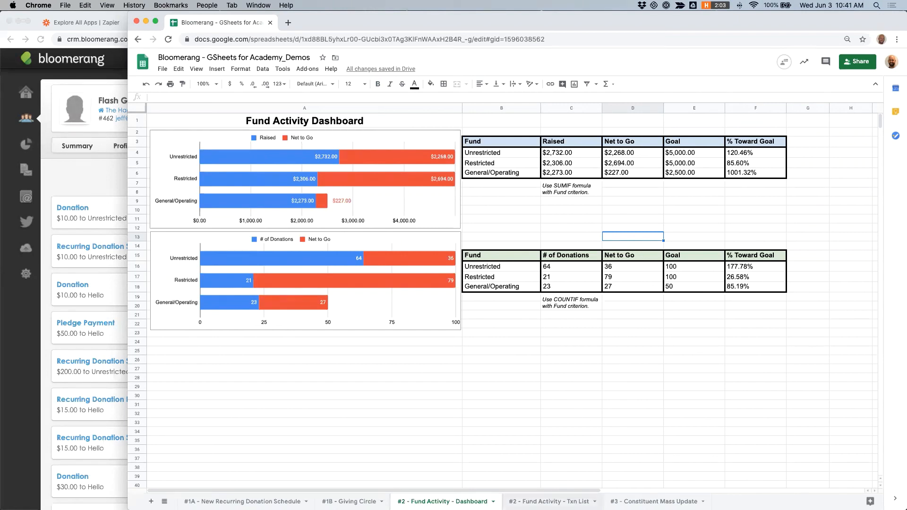
left_click(549, 501)
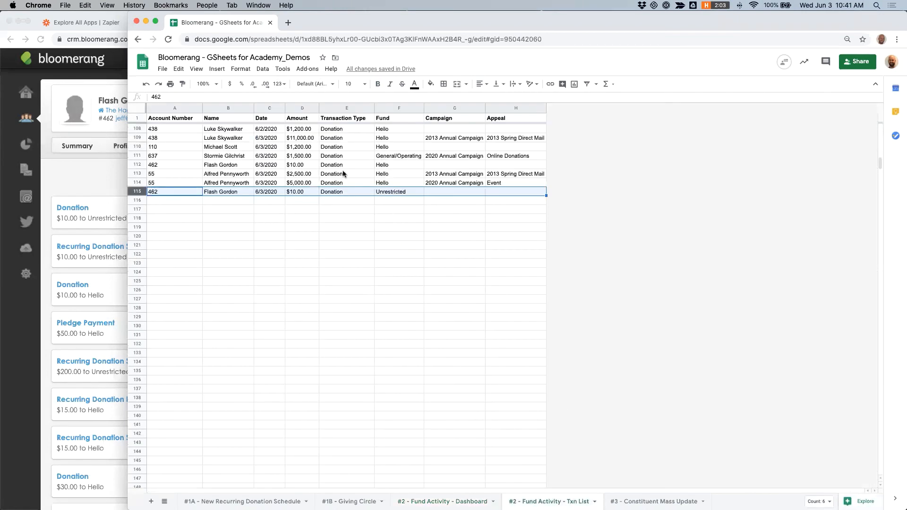
mouse_move(448, 509)
left_click(445, 502)
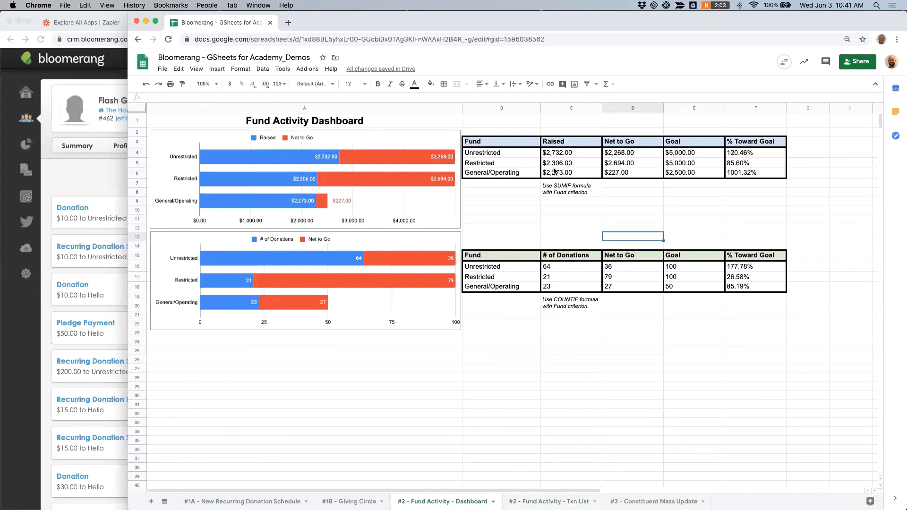
left_click(567, 154)
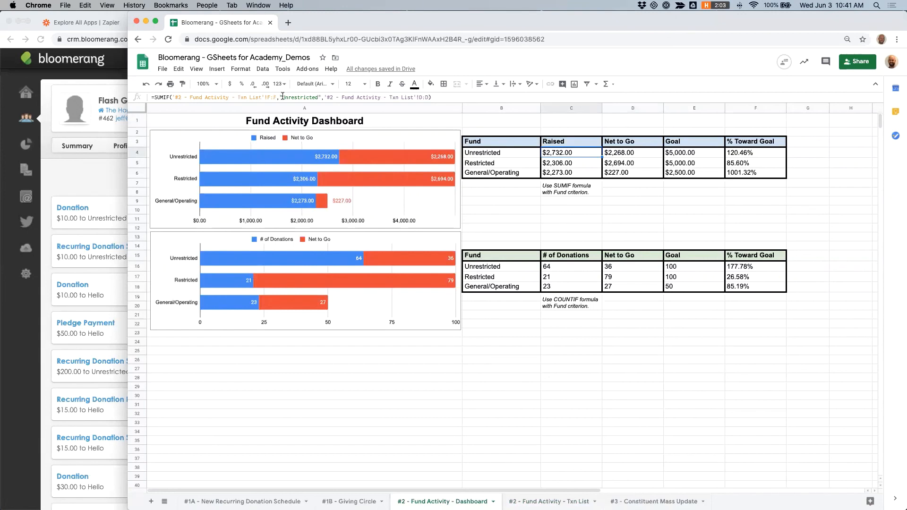
left_click(304, 97)
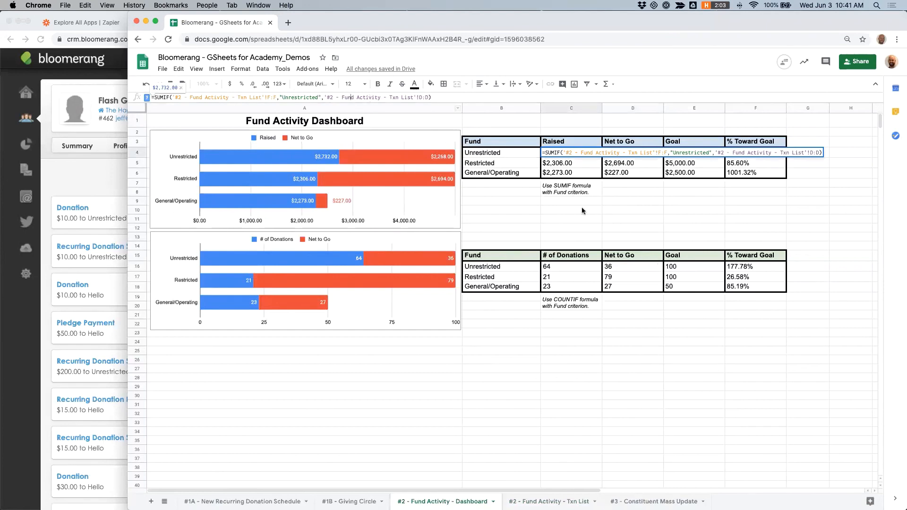
left_click(672, 219)
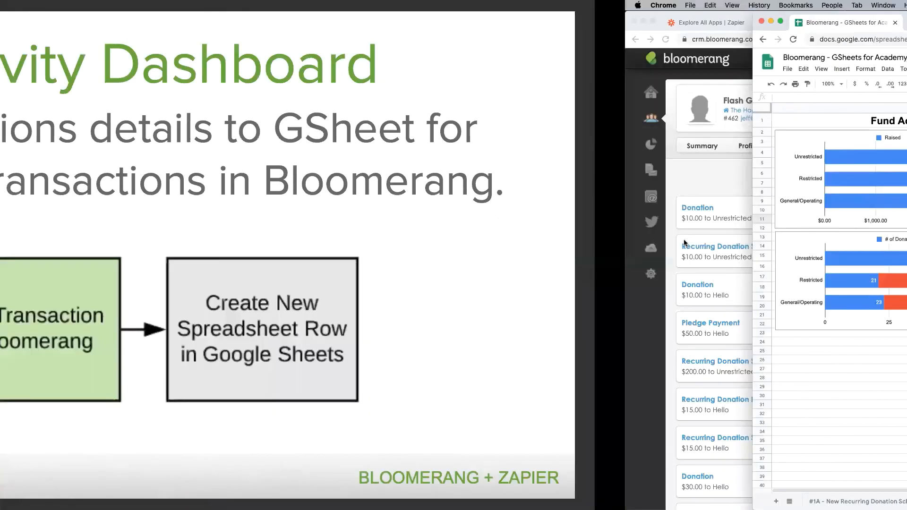
key("Right")
key("Right")
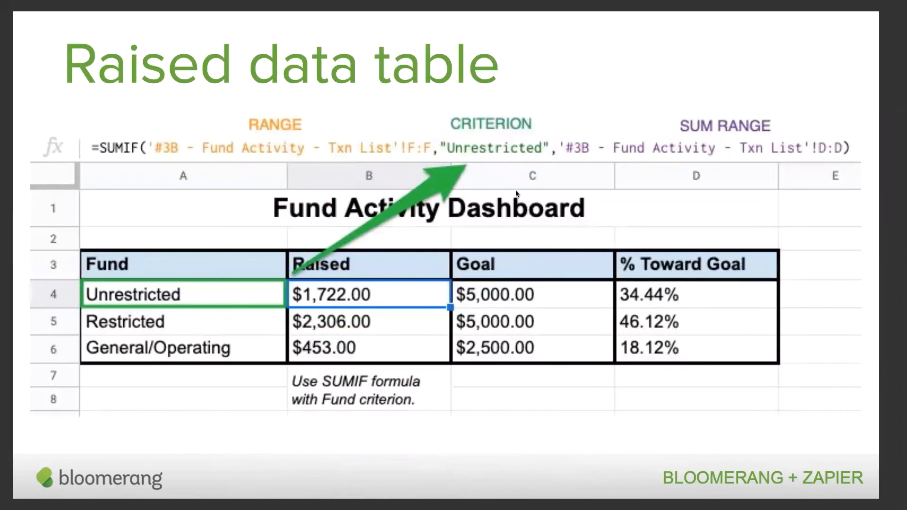
key("ctrl+Right")
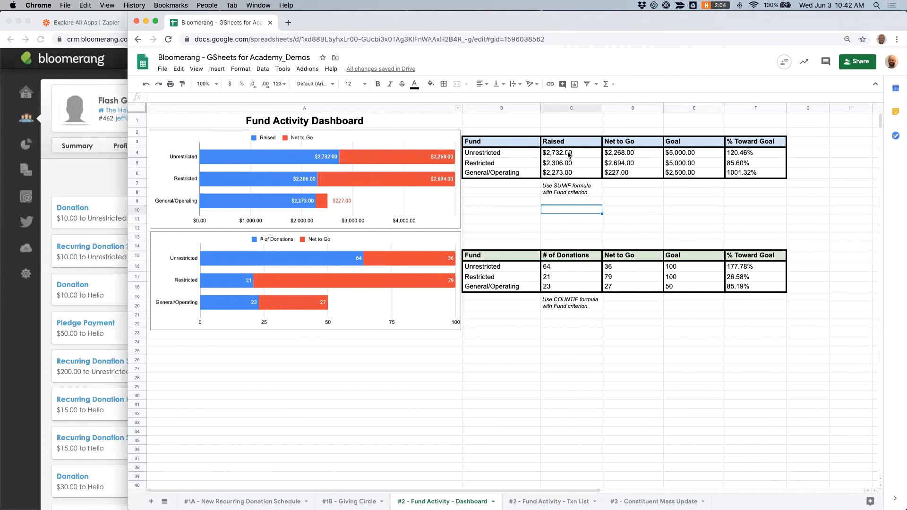
Step: Set the Unrestricted % Toward Goal formula to =C4/E4 and fill it down through the General/Operating row
left_click(569, 152)
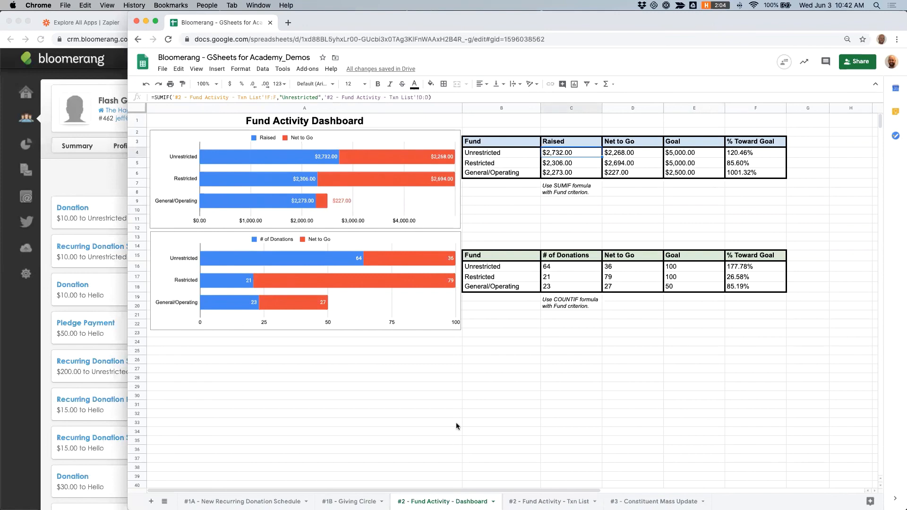
left_click(536, 501)
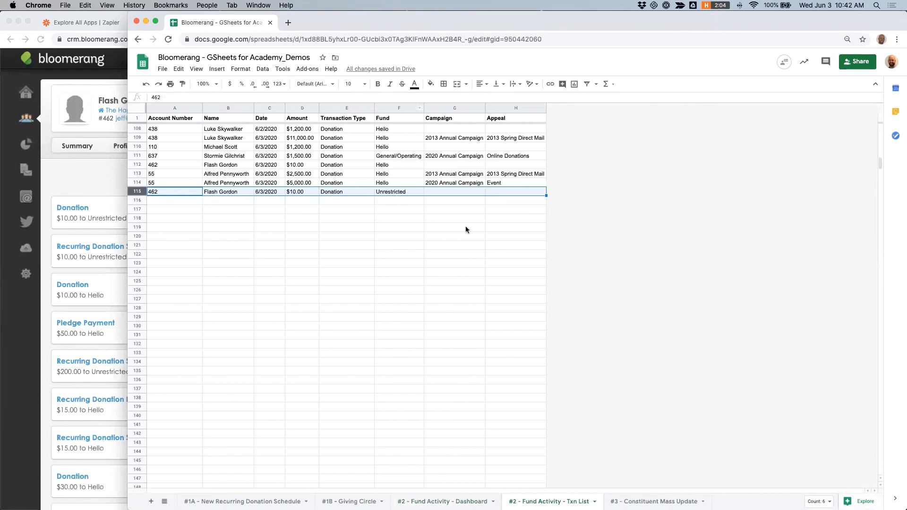
left_click(451, 501)
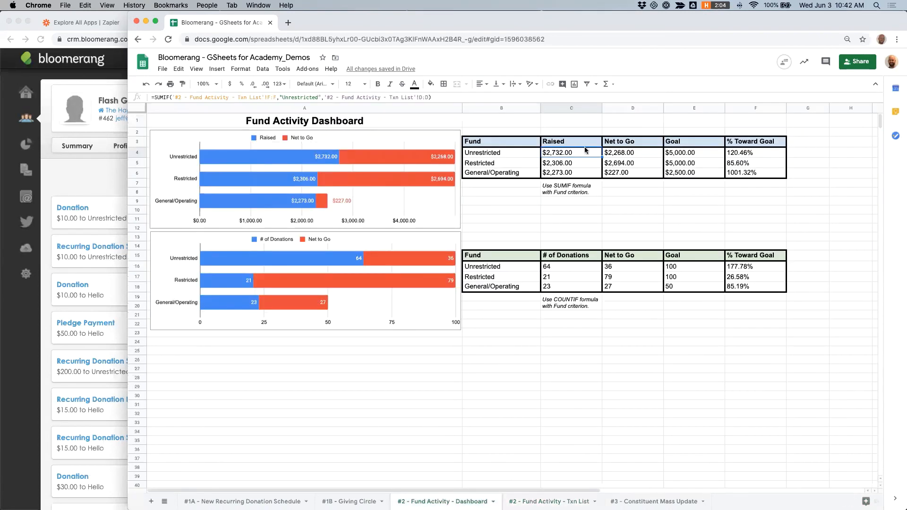
left_click(630, 158)
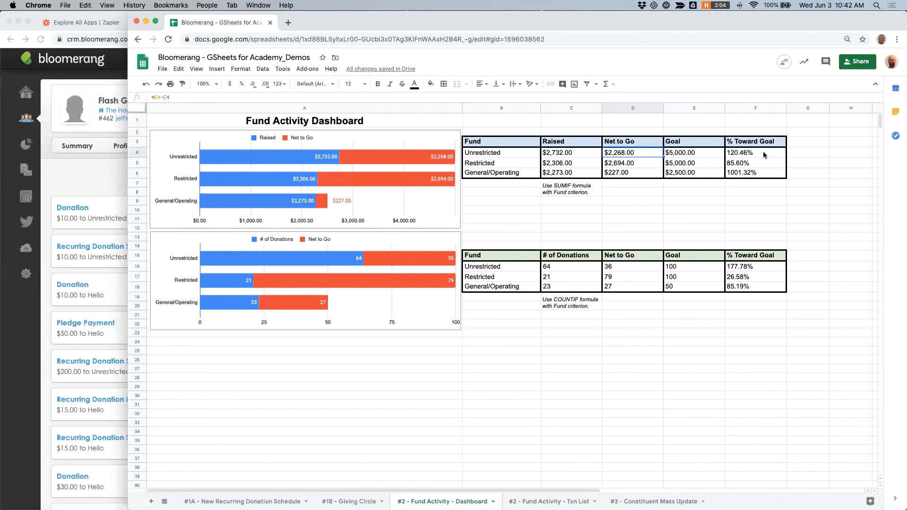
left_click(743, 155)
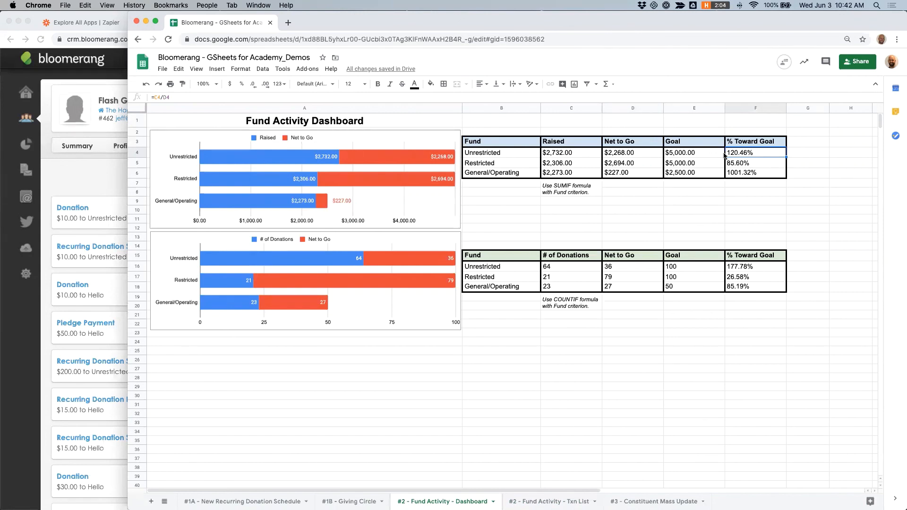
left_click(167, 97)
key("BackSpace")
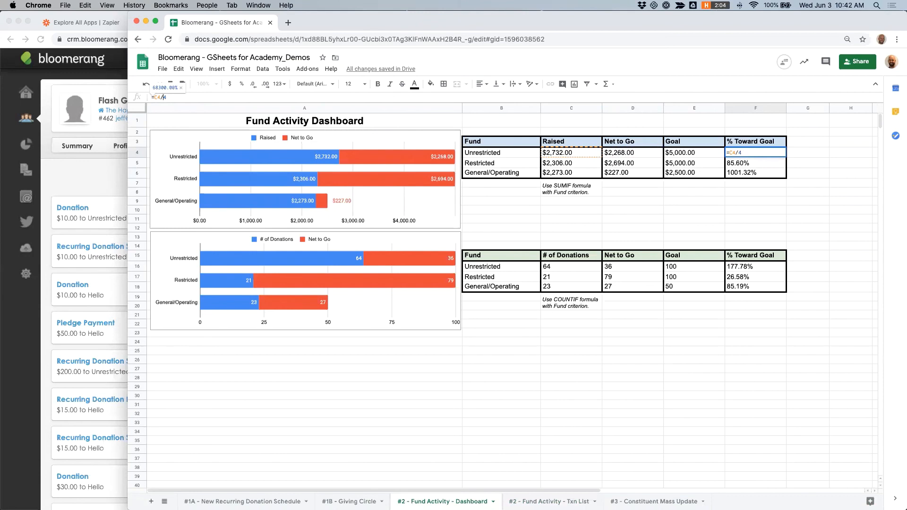
type("E")
key("Return")
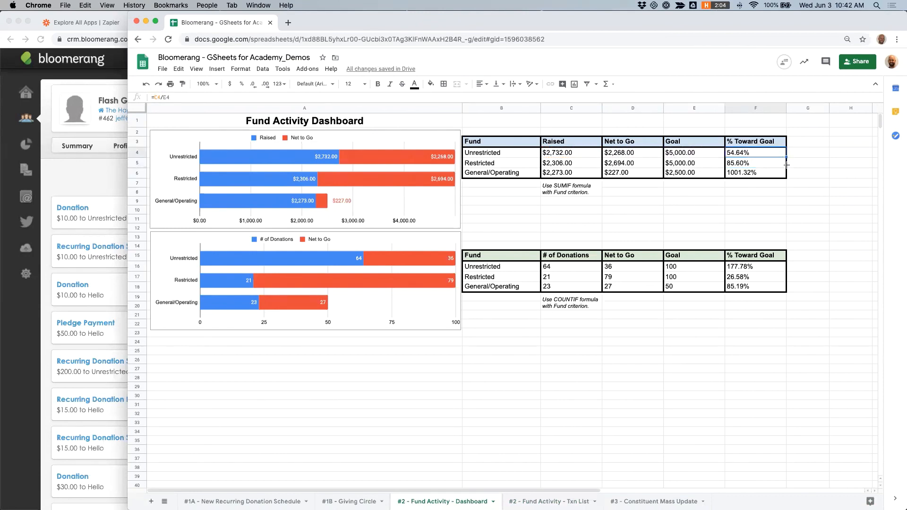
left_click_drag(787, 164, 780, 178)
left_click(804, 164)
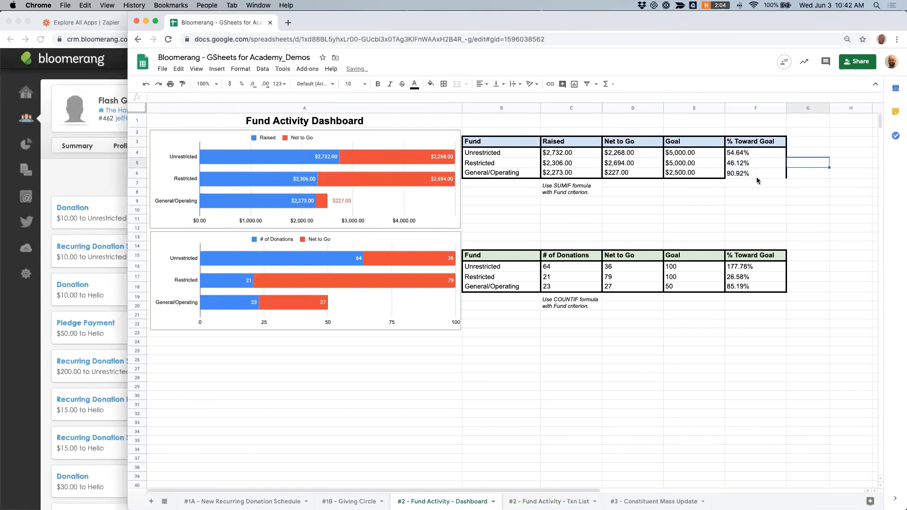
Step: Set the Unrestricted donation-count % Toward Goal formula to =C16/E16 and fill it down through the General/Operating row
left_click(765, 267)
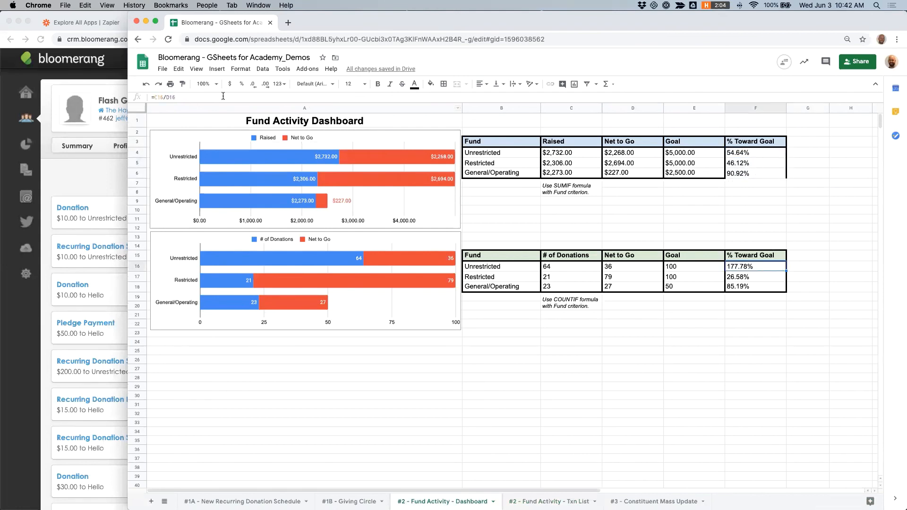
left_click(197, 97)
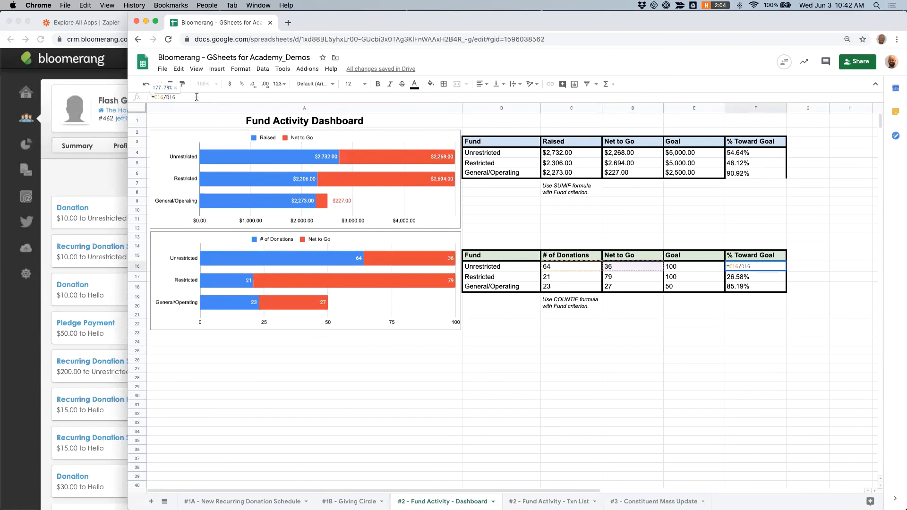
key("BackSpace")
key("BackSpace")
key("BackSpace")
type("E16")
key("Return")
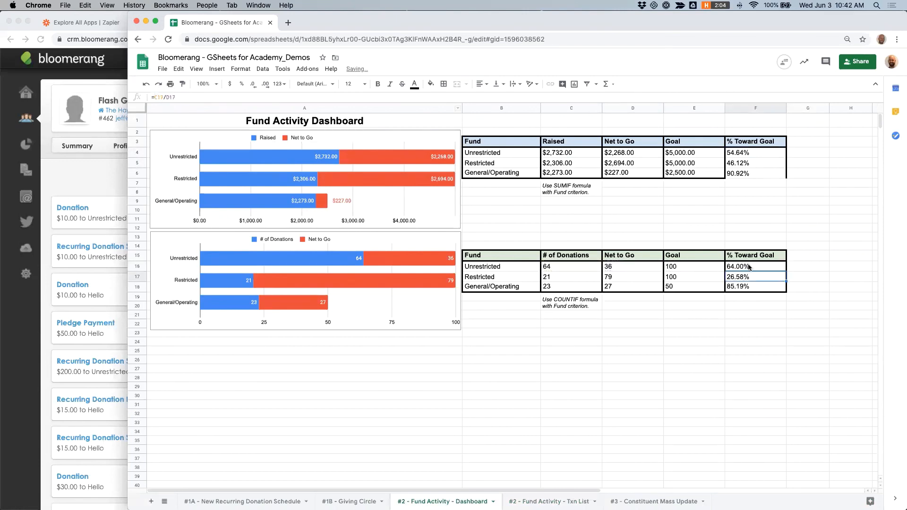
left_click(765, 269)
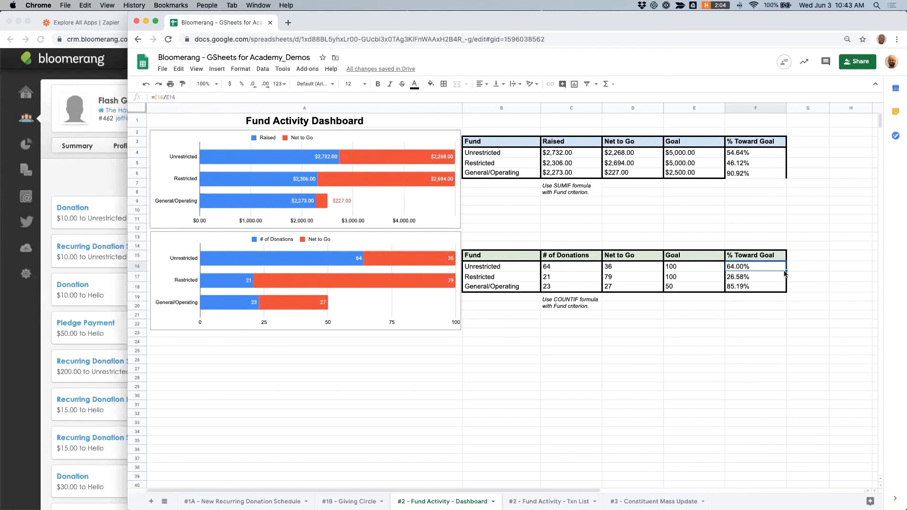
left_click_drag(785, 273, 805, 286)
left_click(805, 286)
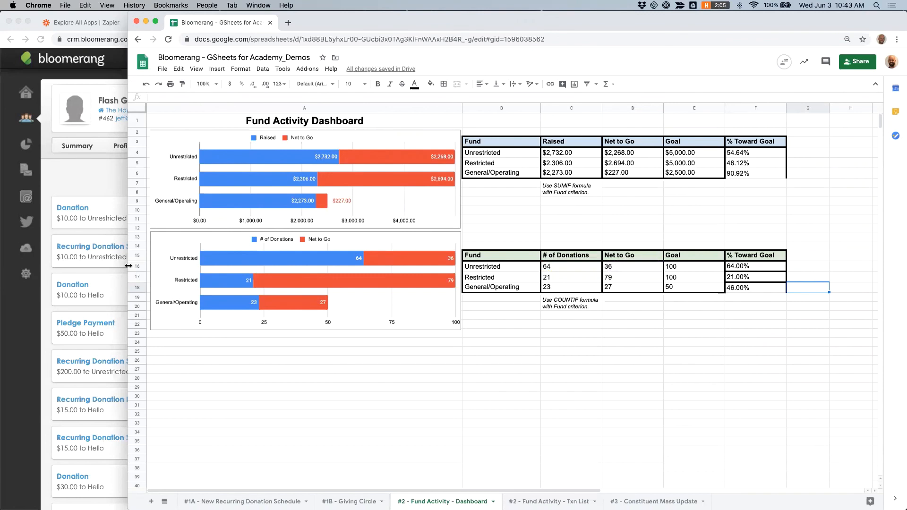
Step: Add a new $1,000 cash donation to the Unrestricted fund as a standalone donation and save it
left_click_drag(128, 266, 540, 274)
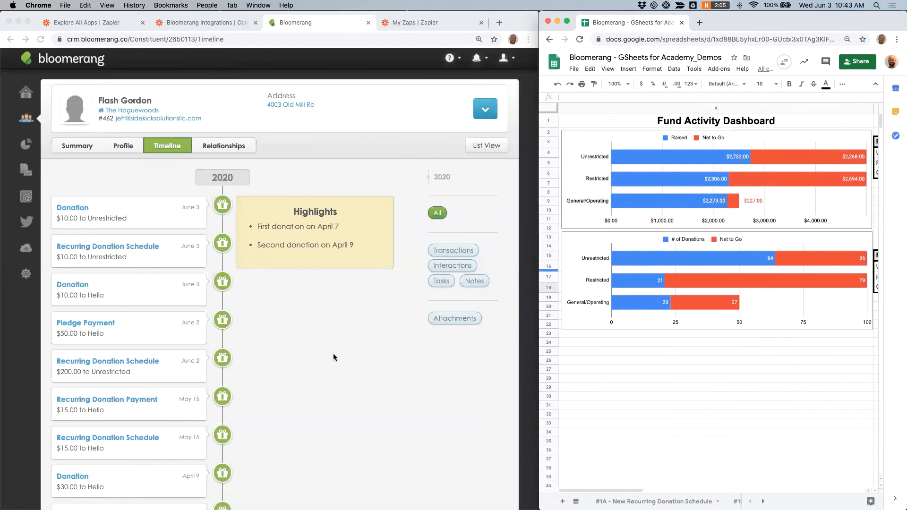
left_click(485, 113)
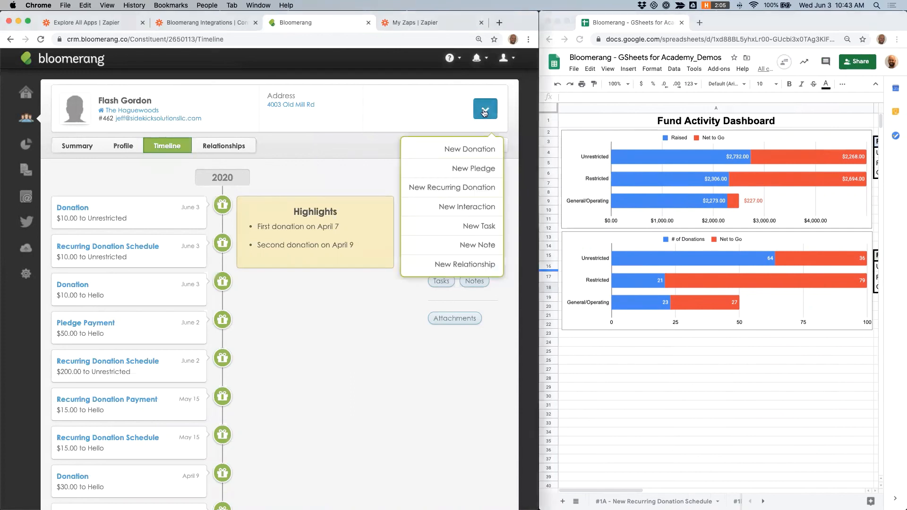
left_click(471, 148)
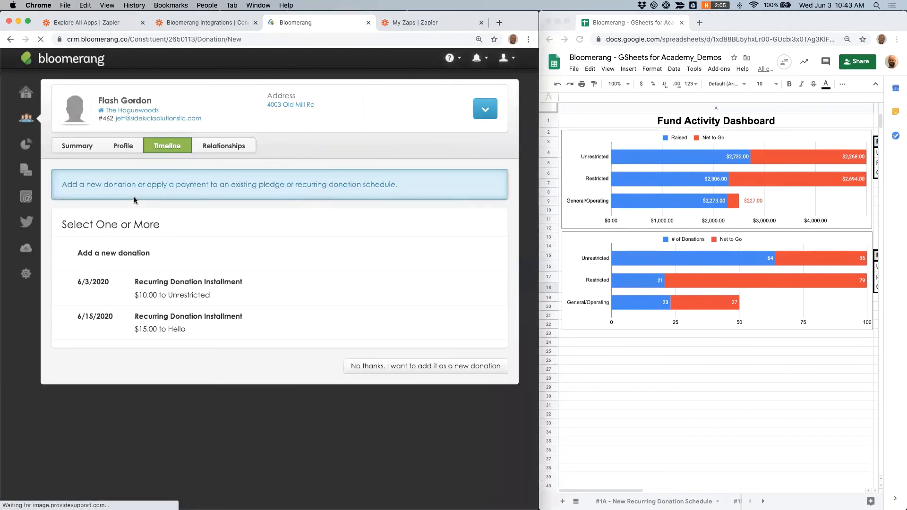
left_click(409, 368)
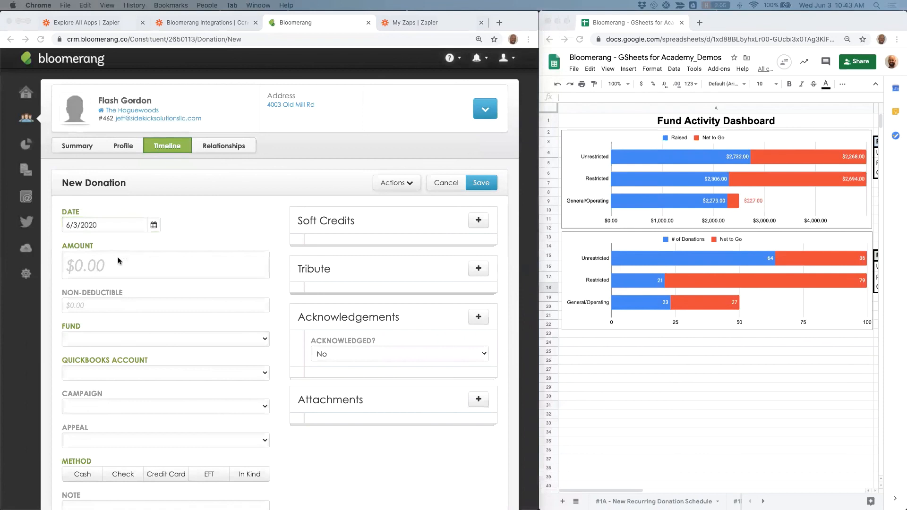
left_click(118, 261)
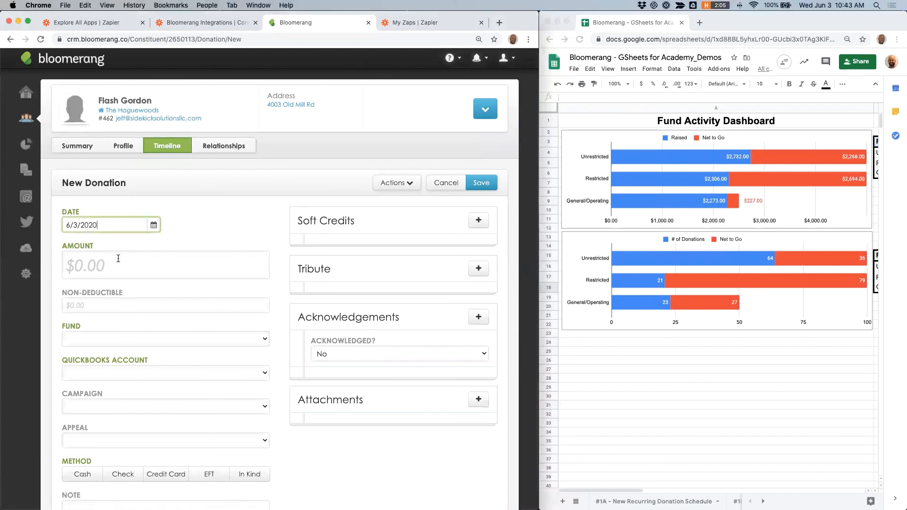
type("1000")
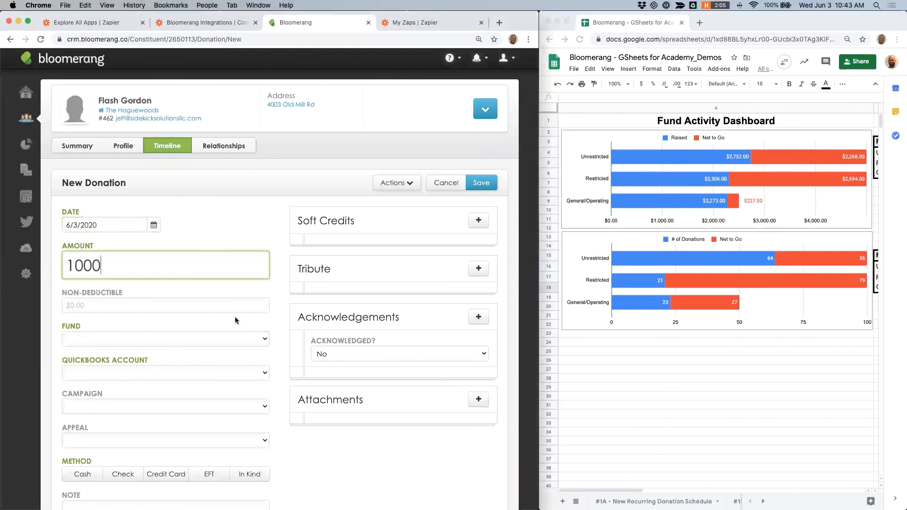
left_click(220, 338)
left_click(172, 349)
left_click(83, 474)
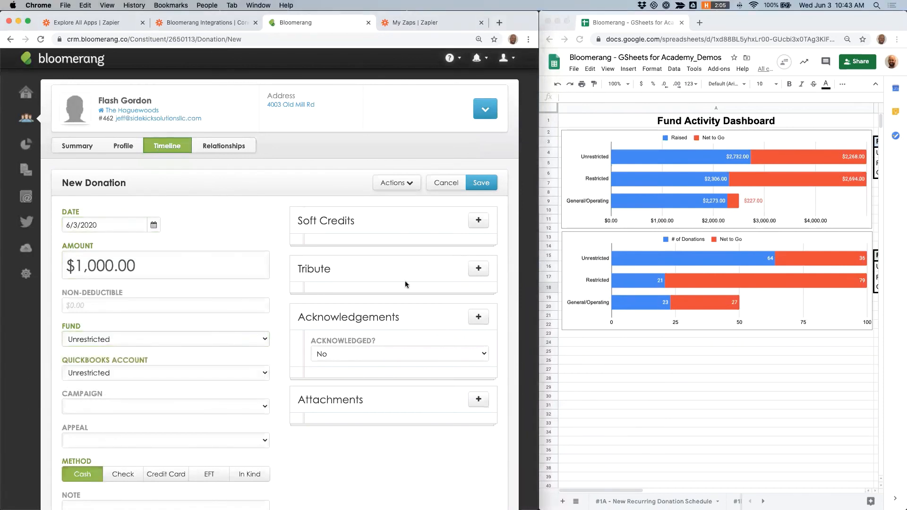
left_click(481, 182)
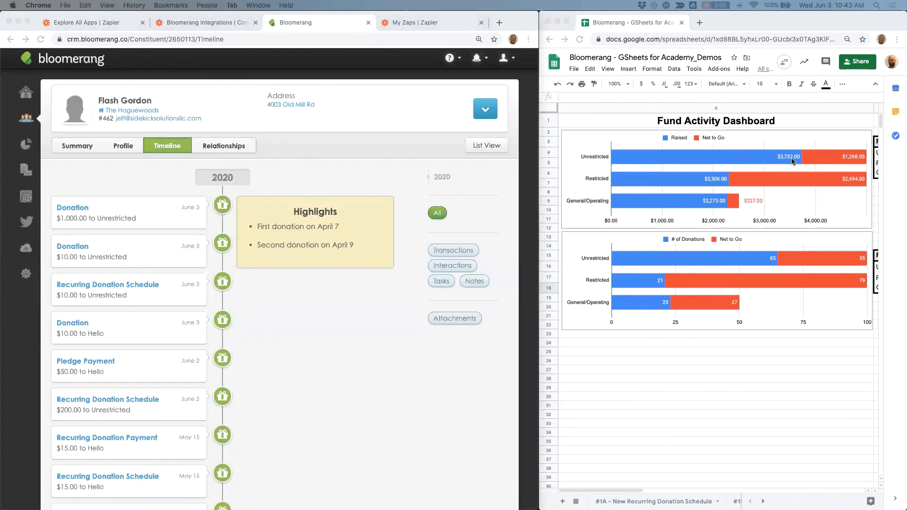
Step: Add a new $1,500 cash donation to the General/Operating fund as a standalone donation and save it
left_click(484, 115)
left_click(484, 115)
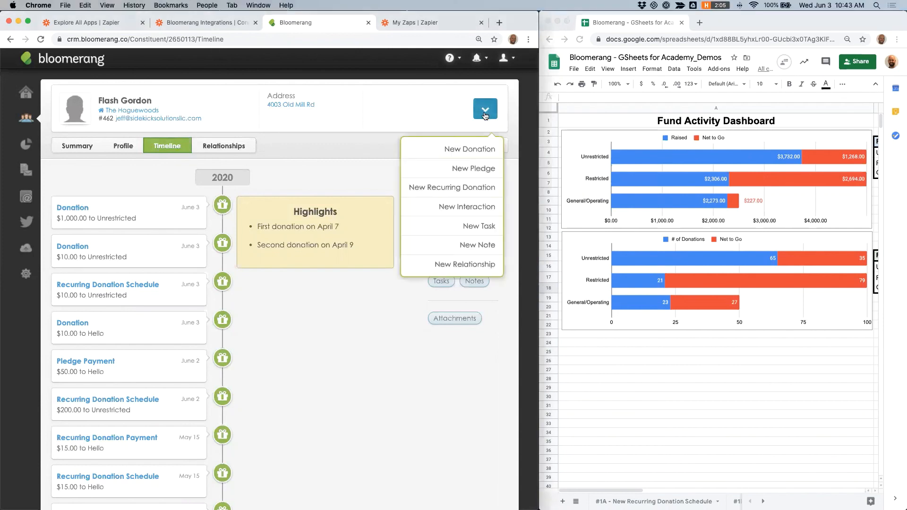
left_click(487, 149)
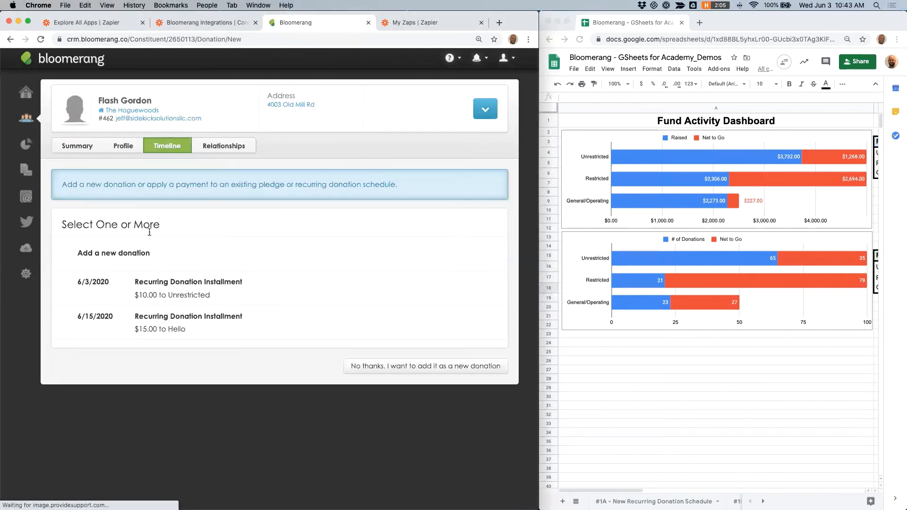
left_click(352, 366)
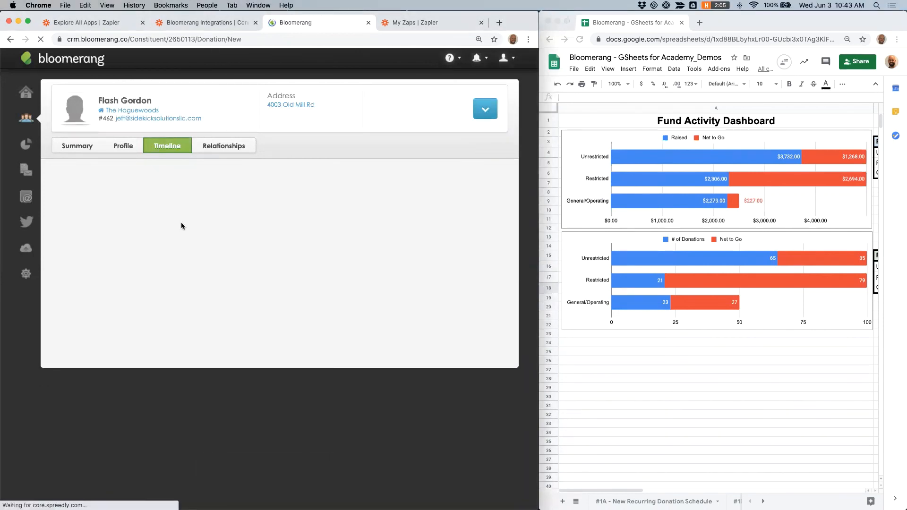
left_click(132, 263)
type("1")
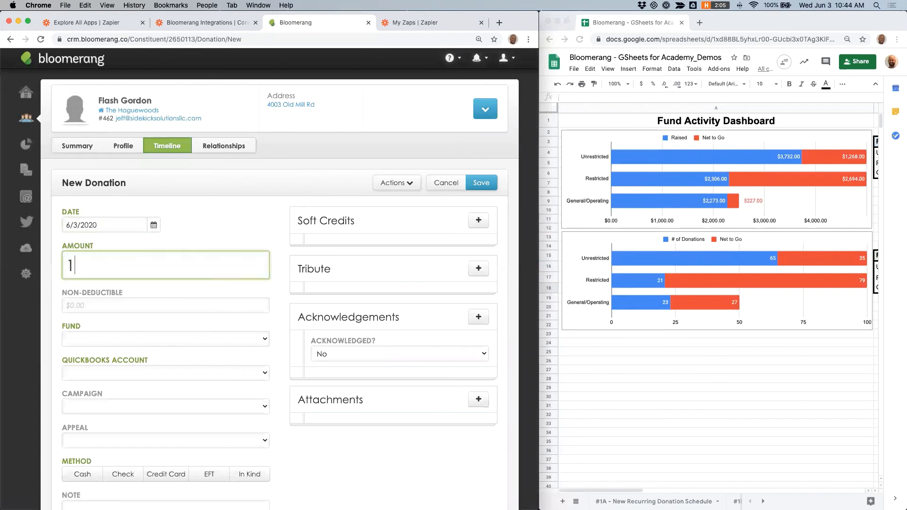
type(",500")
left_click(119, 336)
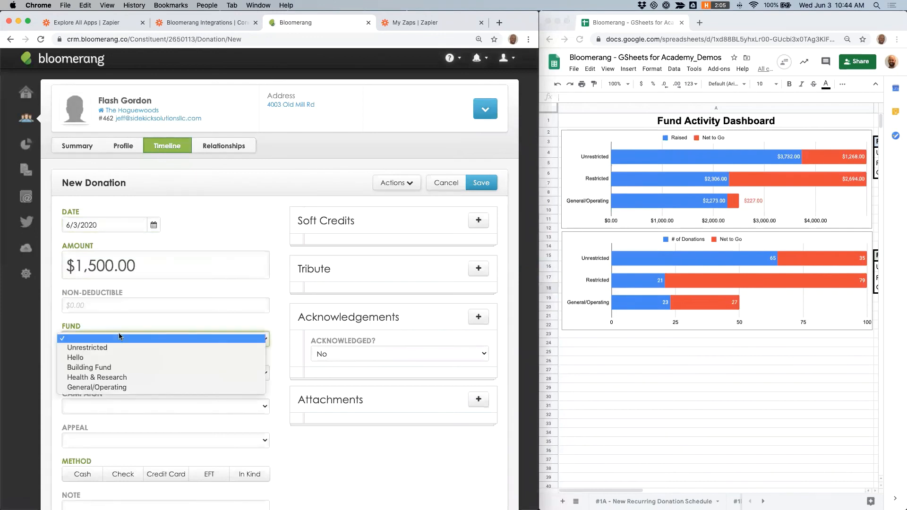
left_click(119, 387)
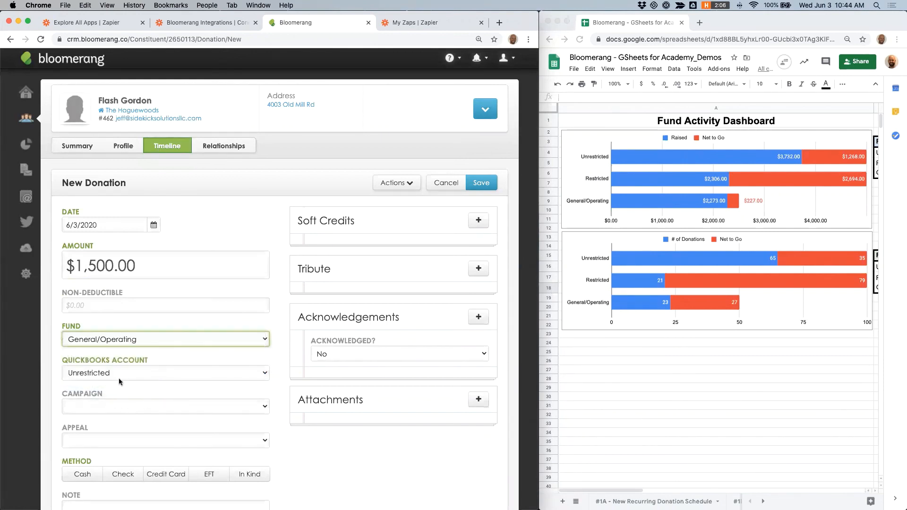
left_click(89, 473)
left_click(472, 185)
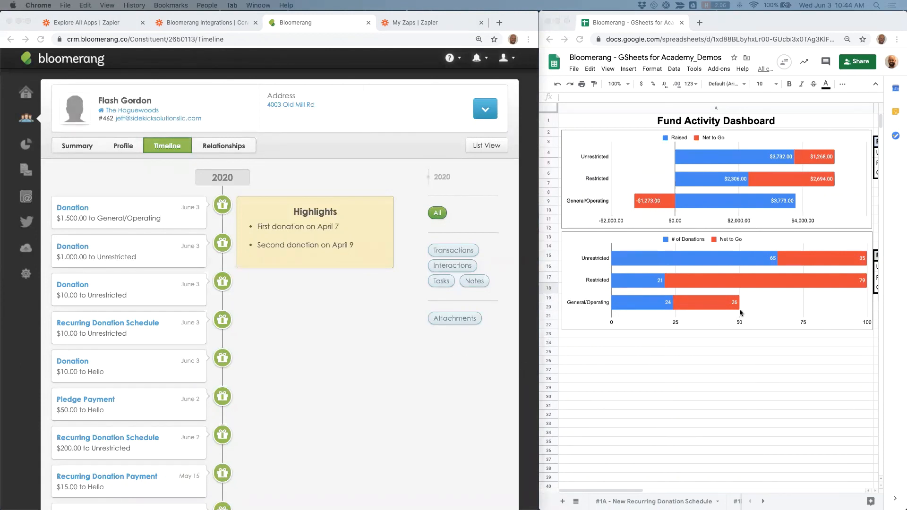
Step: Examine the Fund Activity Dashboard's Raised and donation-count tables in the spreadsheet
scroll(740, 313, "right", 3)
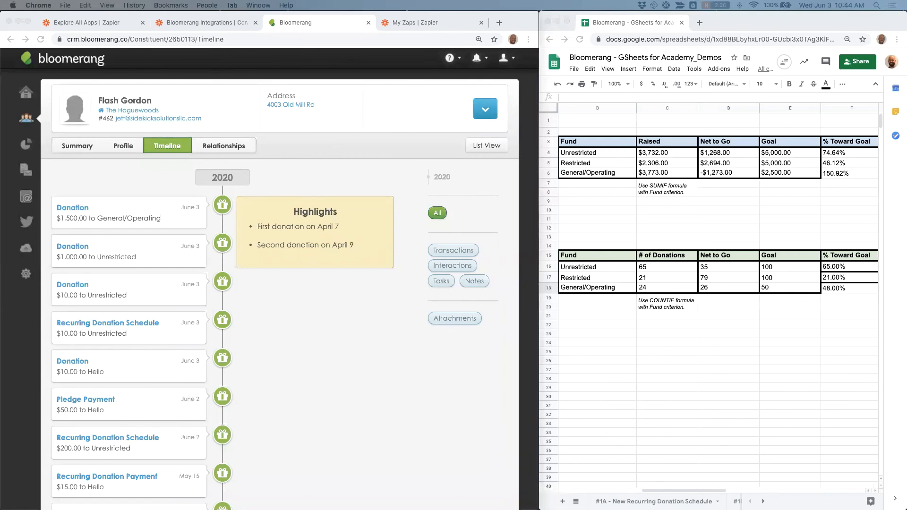
left_click(763, 502)
left_click(763, 501)
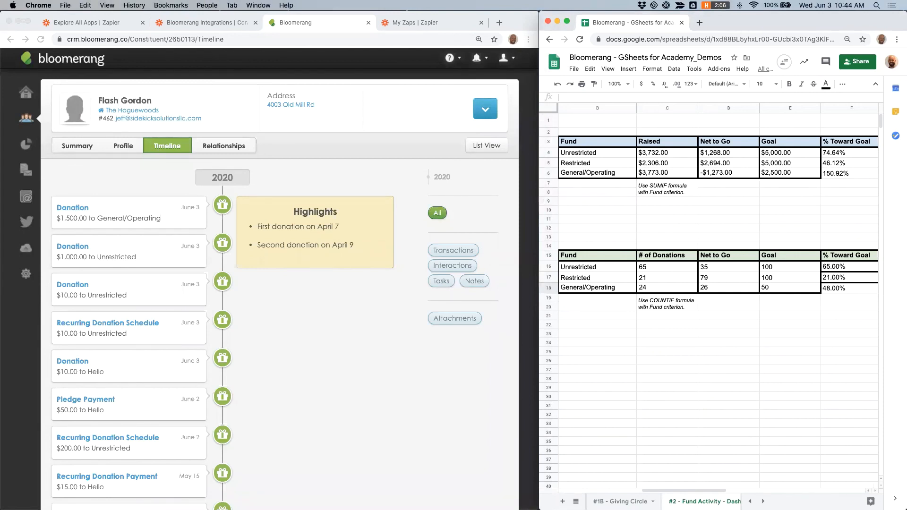
left_click(763, 502)
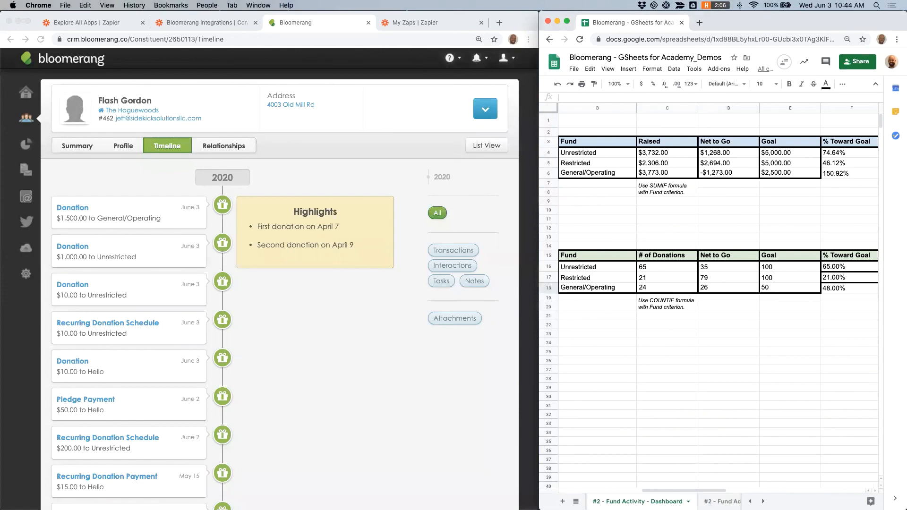
left_click(722, 501)
left_click(763, 501)
left_click(684, 502)
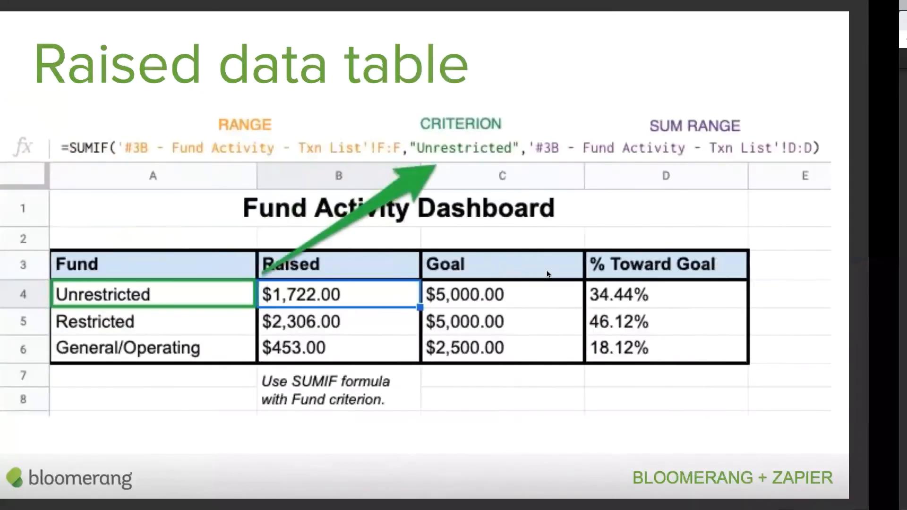
key("Right")
key("Right")
key("Right")
key("Right")
key("Right")
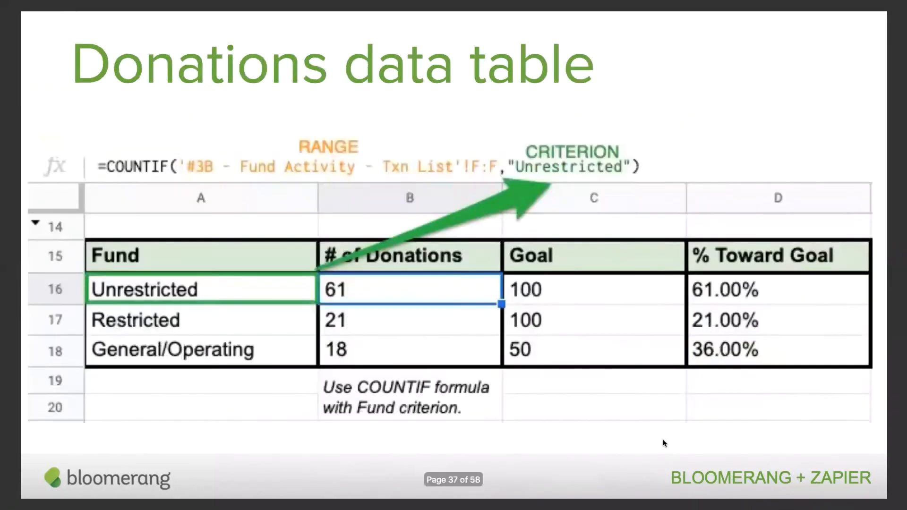
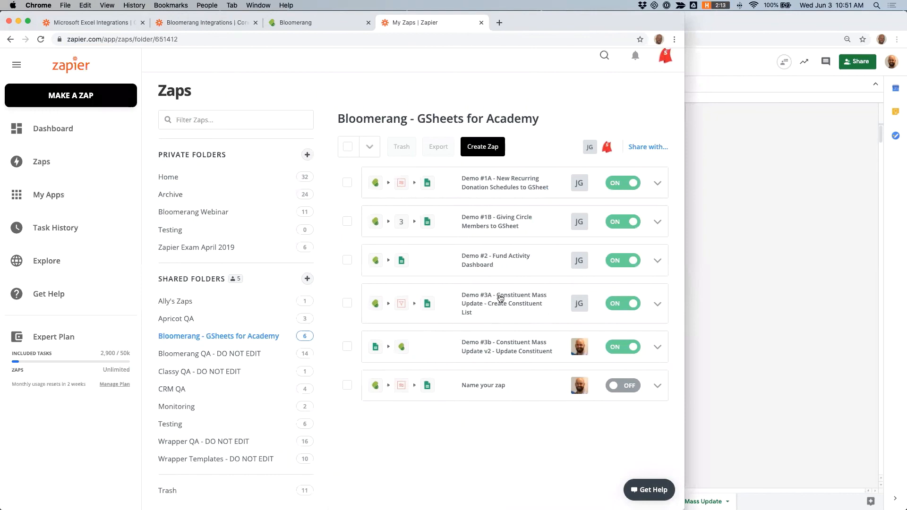
Step: Open the Demo #3A Constituent Mass Update Zap and review its New Transaction trigger's customization settings
left_click(501, 305)
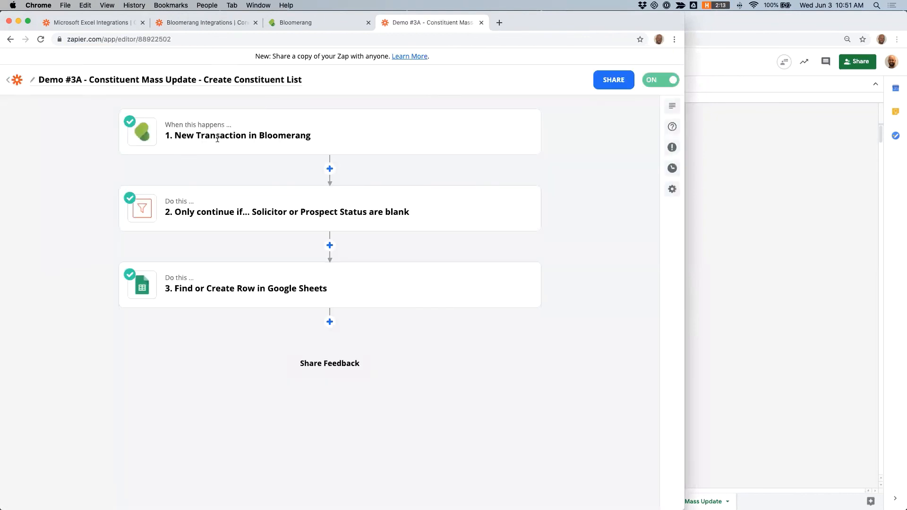
left_click(217, 138)
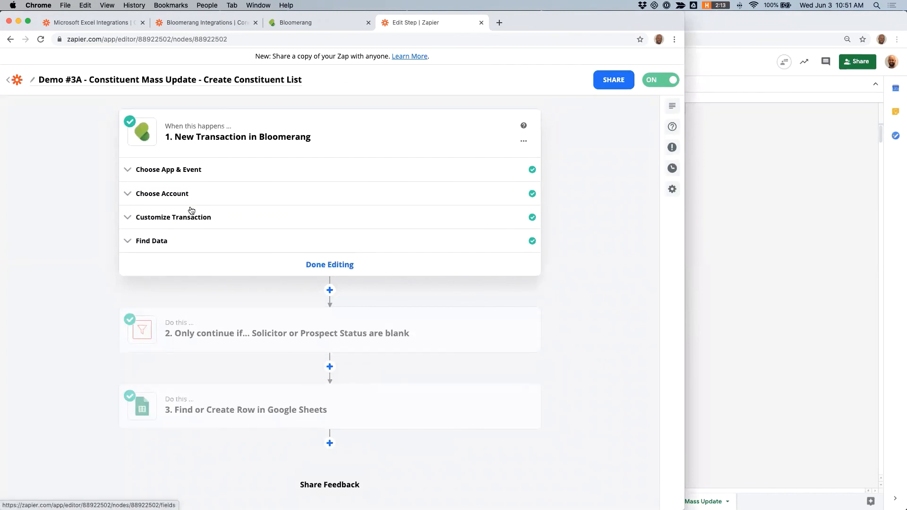
left_click(174, 218)
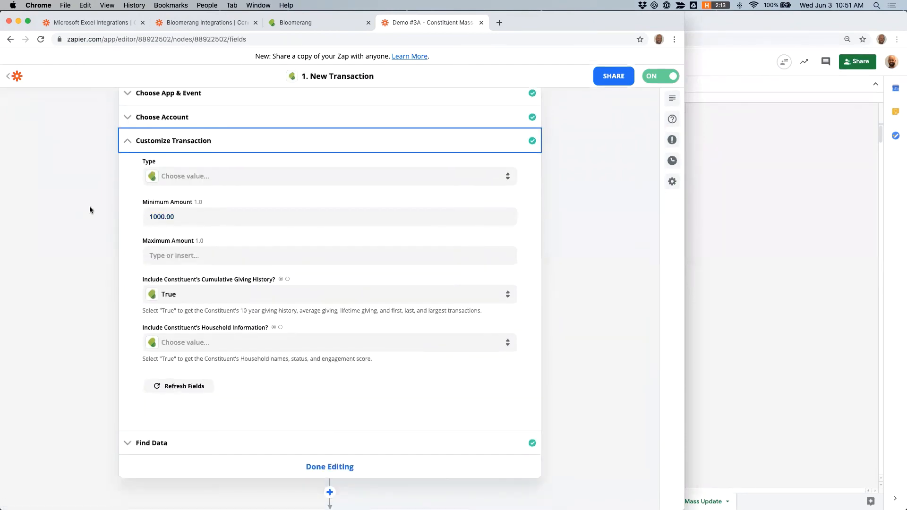
scroll(89, 206, "down", 5)
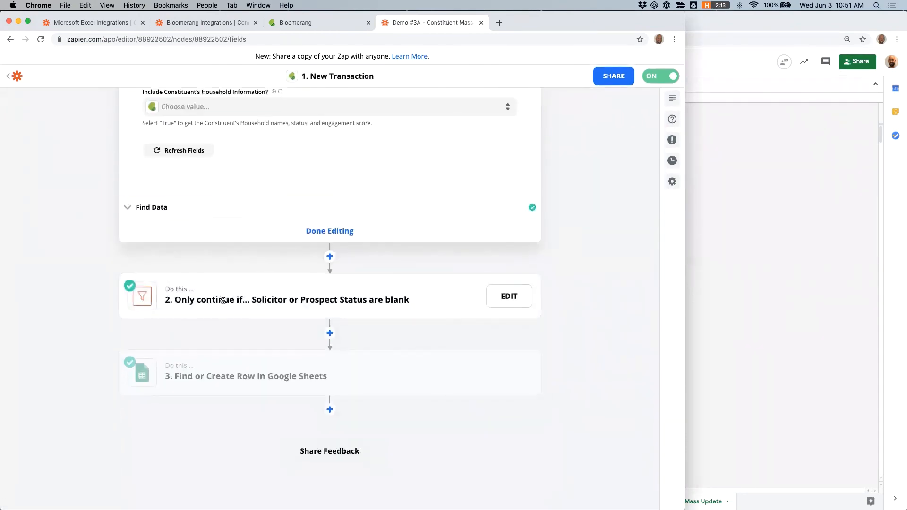
Step: Review Demo #3A's filter conditions and its Find or Create Row in Google Sheets field mappings
left_click(188, 285)
left_click(168, 273)
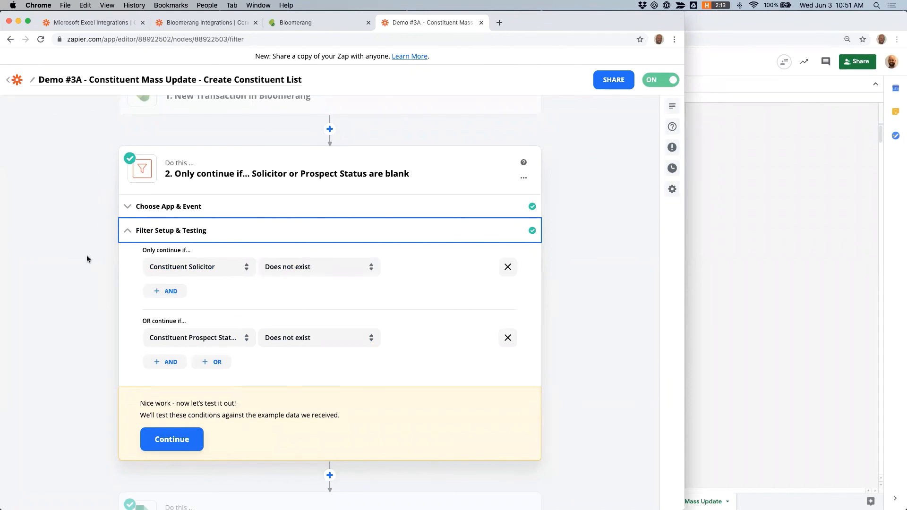
scroll(87, 259, "down", 5)
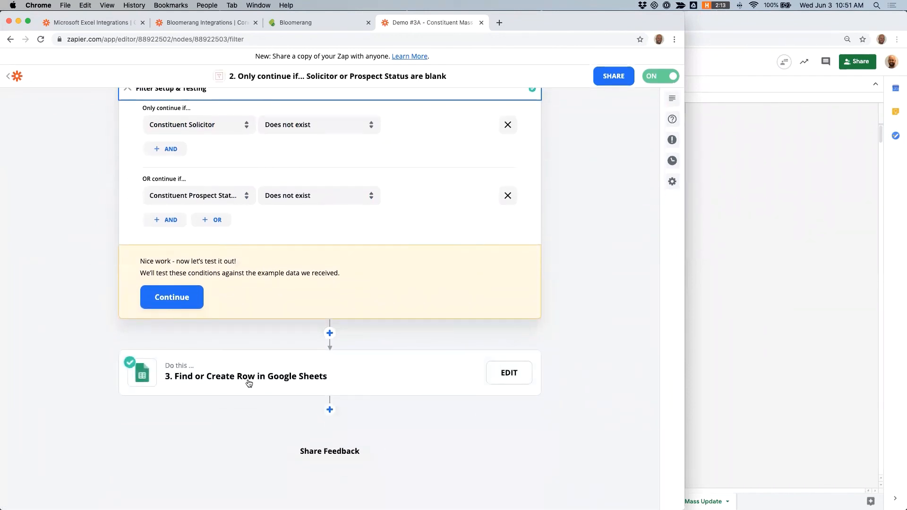
left_click(249, 383)
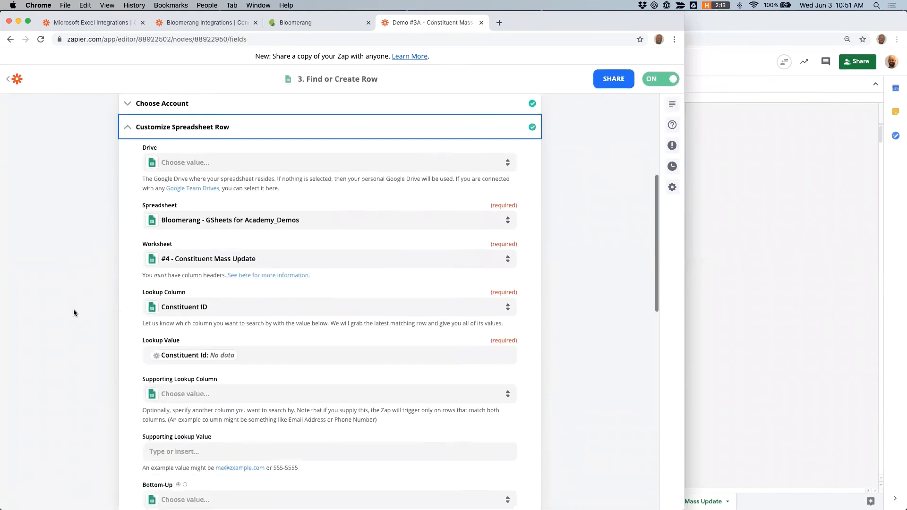
scroll(73, 312, "down", 12)
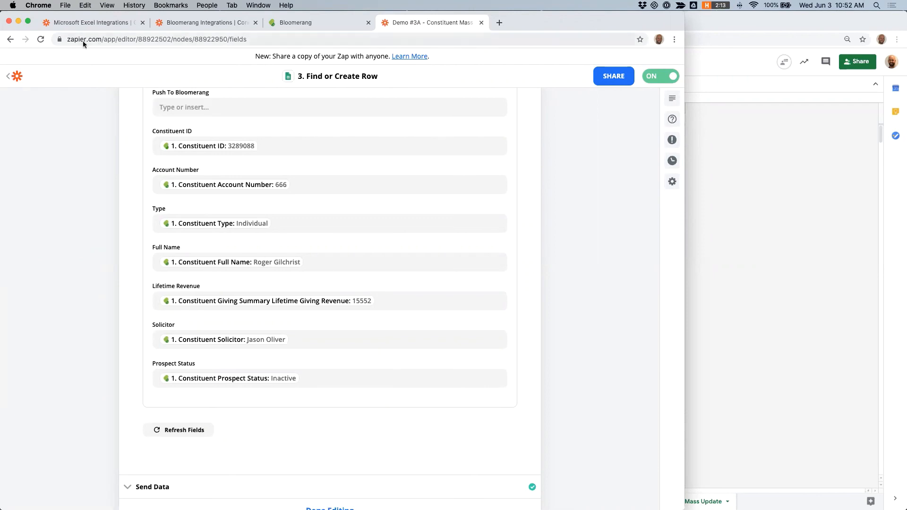
Step: Return to the Zaps folder, open the Demo #3b Update Constituent Zap and its spreadsheet-row trigger
left_click(15, 77)
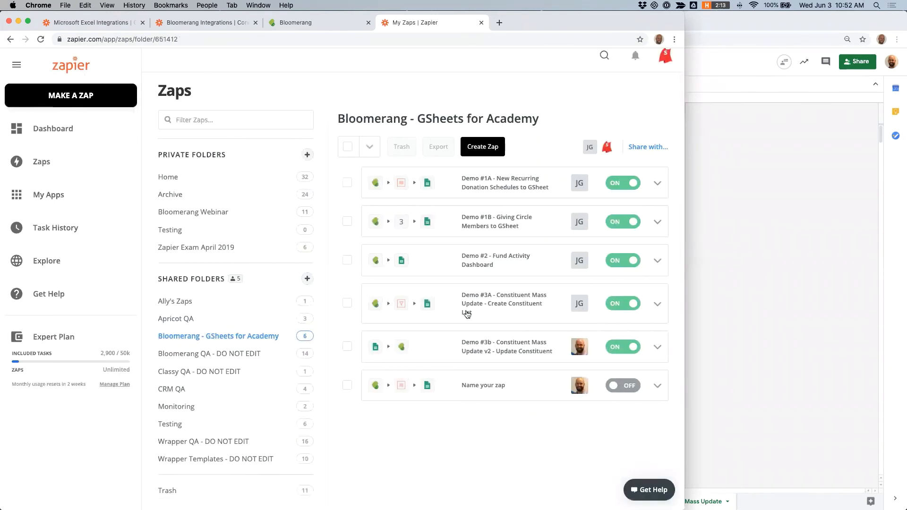
left_click(510, 349)
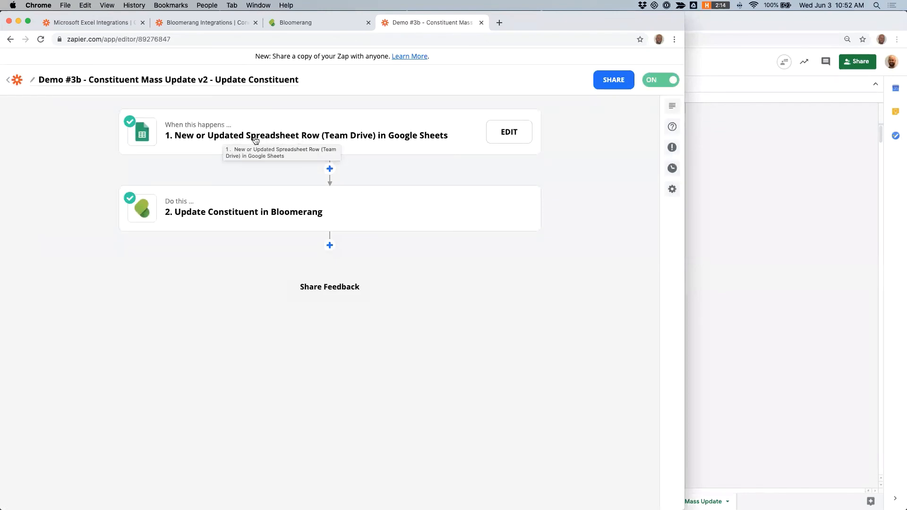
left_click(763, 222)
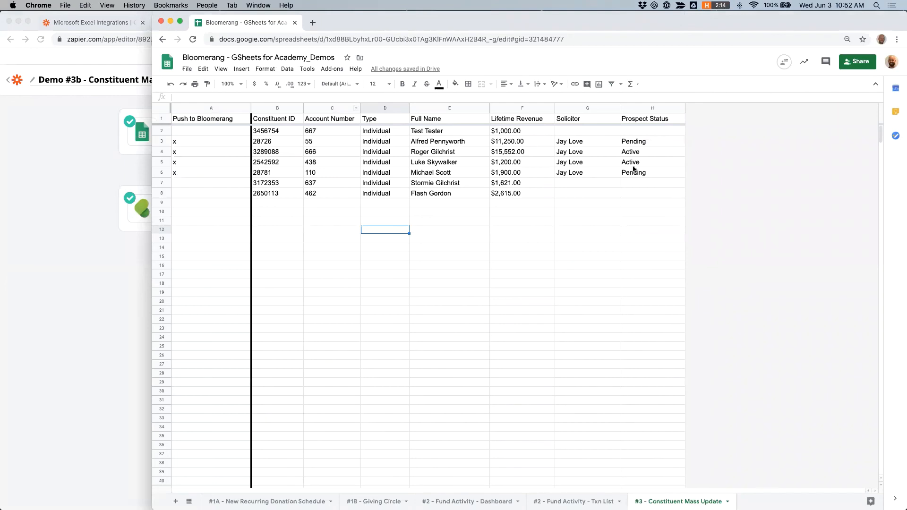
left_click(38, 164)
left_click(223, 139)
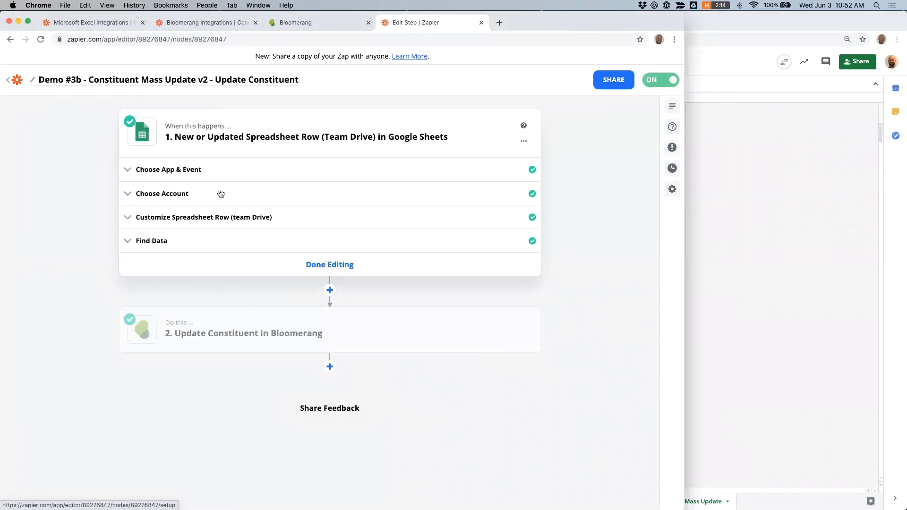
Step: Review the trigger's app, account and spreadsheet, worksheet and trigger column settings against the Constituent Mass Update sheet
left_click(788, 235)
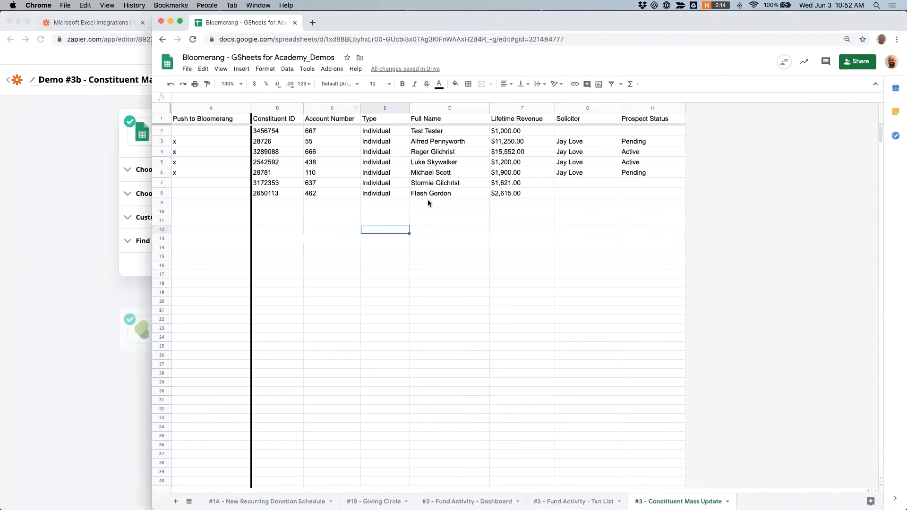
left_click(89, 191)
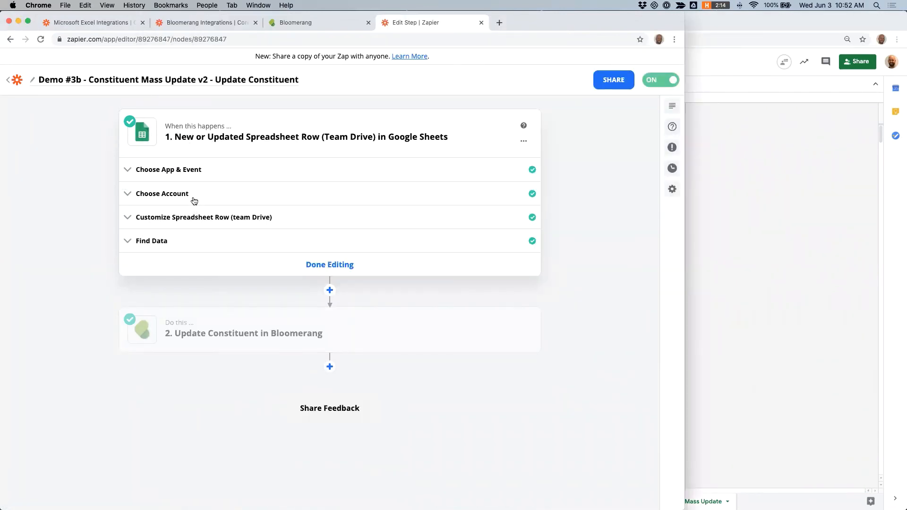
left_click(183, 171)
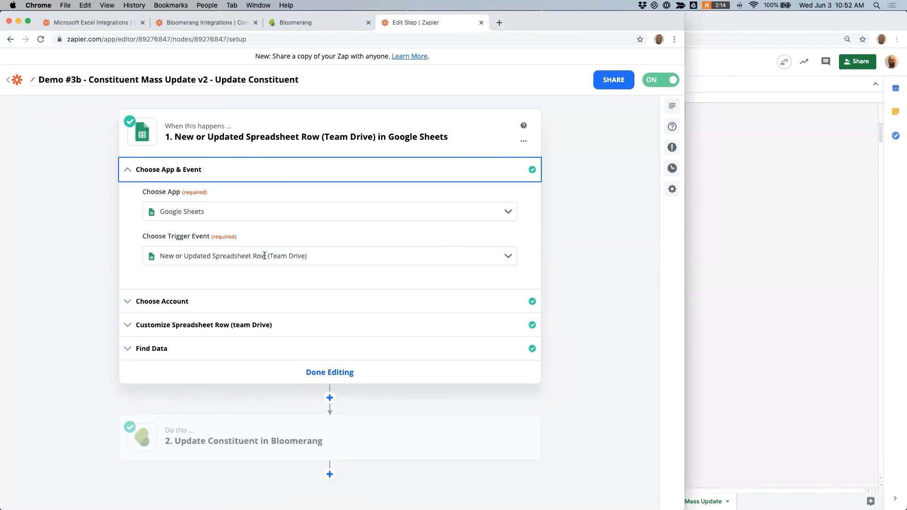
left_click(204, 301)
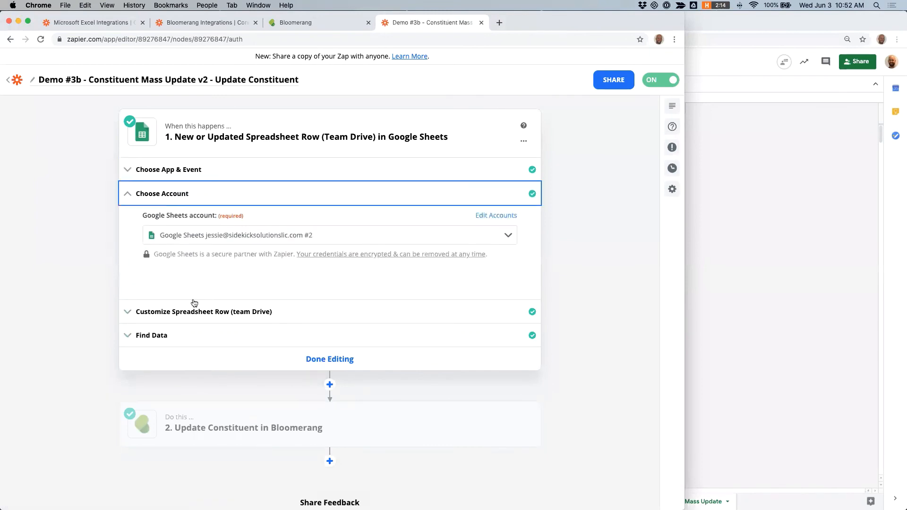
left_click(193, 313)
scroll(209, 222, "down", 1)
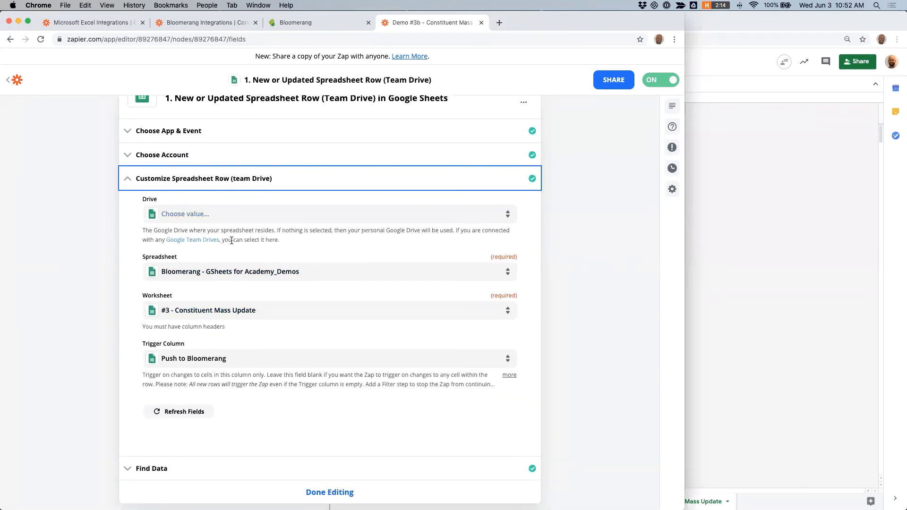
scroll(246, 241, "up", 1)
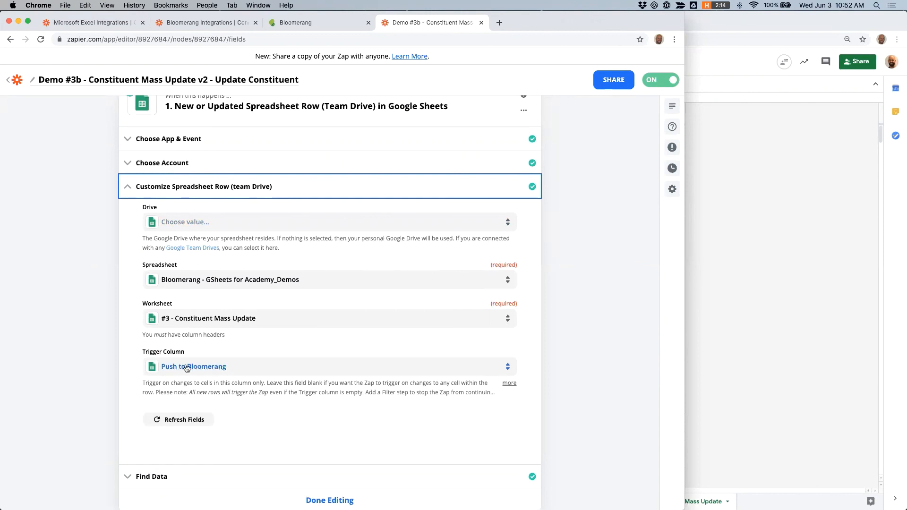
left_click(708, 279)
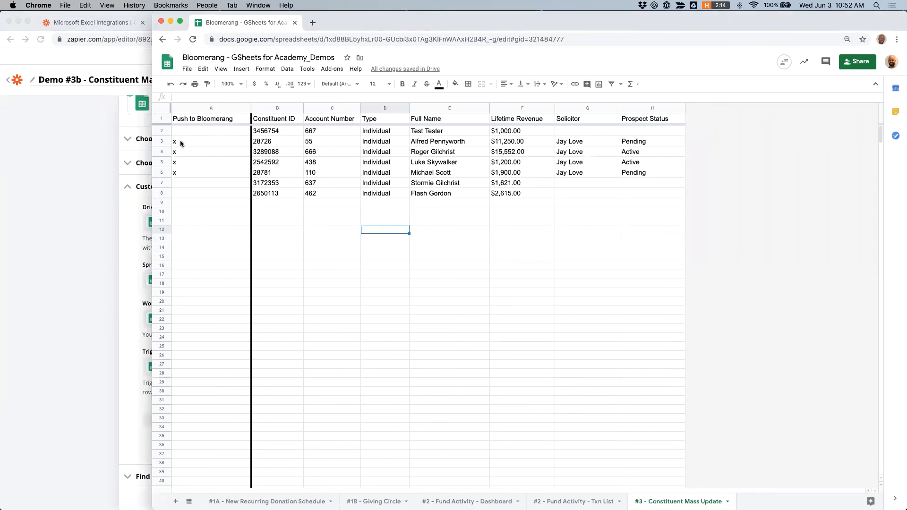
Step: Select the rows marked x under Push to Bloomerang and compare them with the trigger column setting
left_click_drag(182, 142, 184, 173)
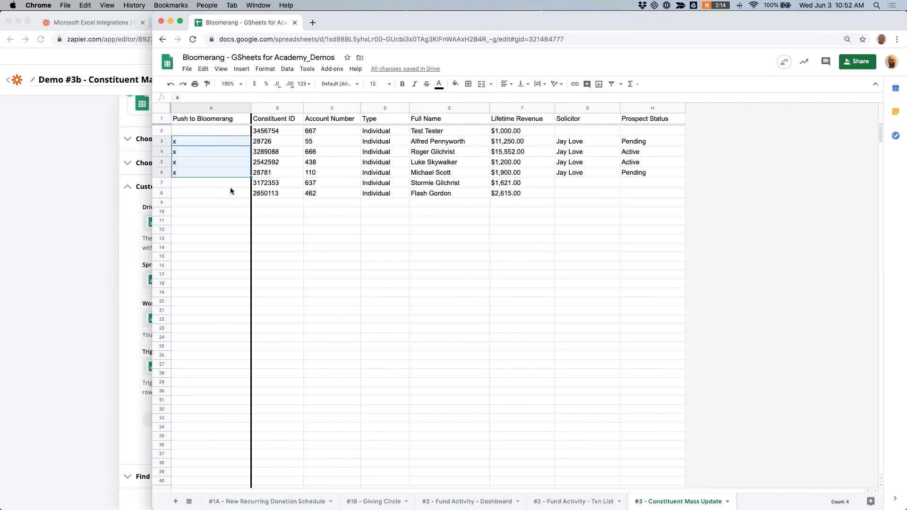
left_click(61, 307)
scroll(236, 326, "down", 2)
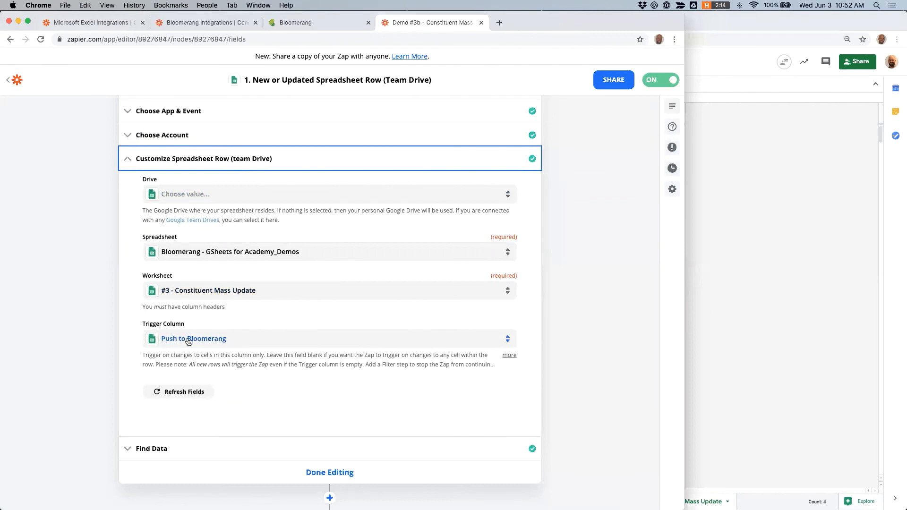
left_click(787, 271)
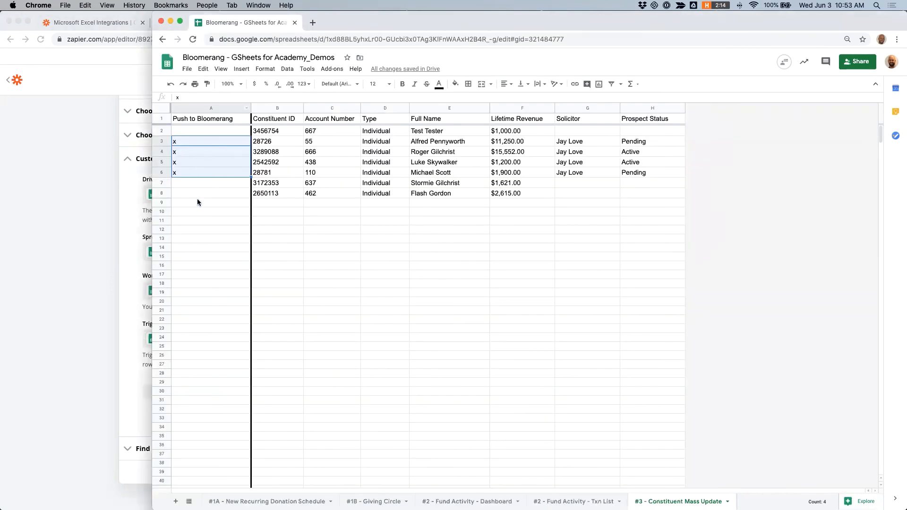
left_click(96, 278)
scroll(251, 265, "down", 5)
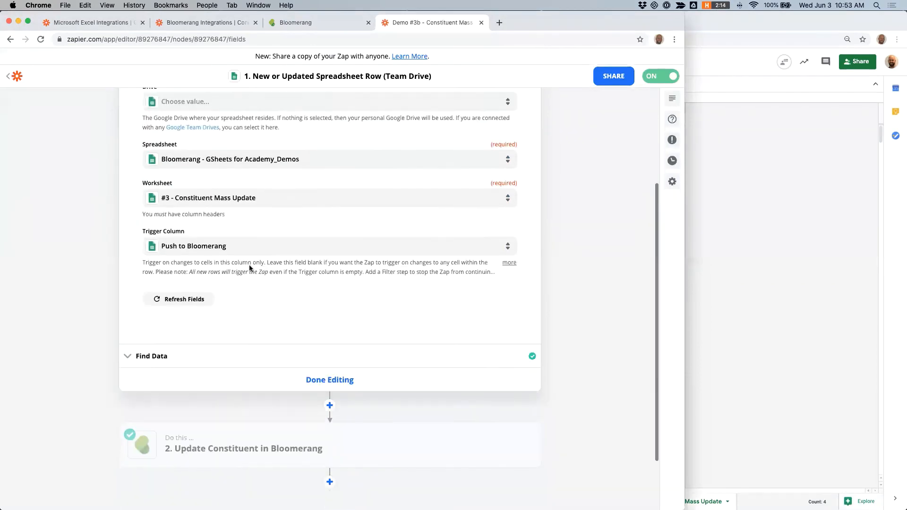
Step: Examine the trigger's Find Data sample row against the sheet, then open the Update Constituent action step
left_click(159, 306)
scroll(314, 286, "down", 2)
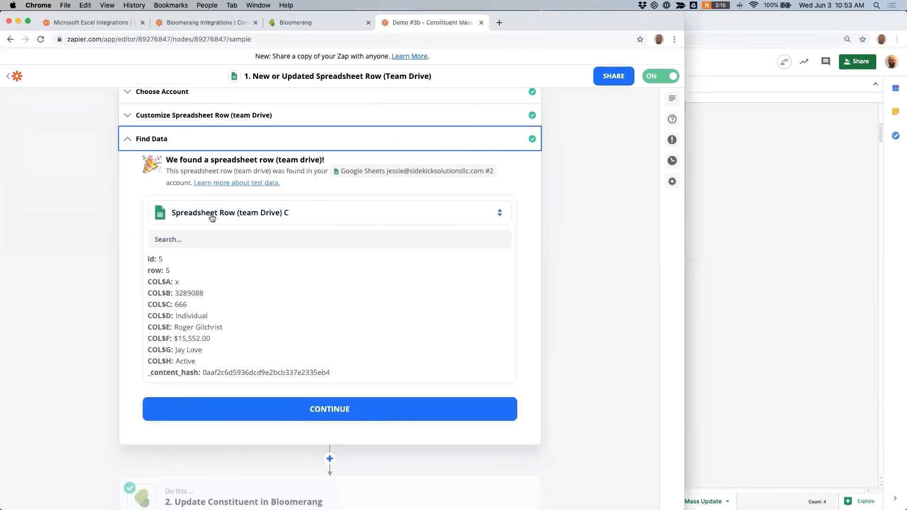
scroll(226, 240, "down", 2)
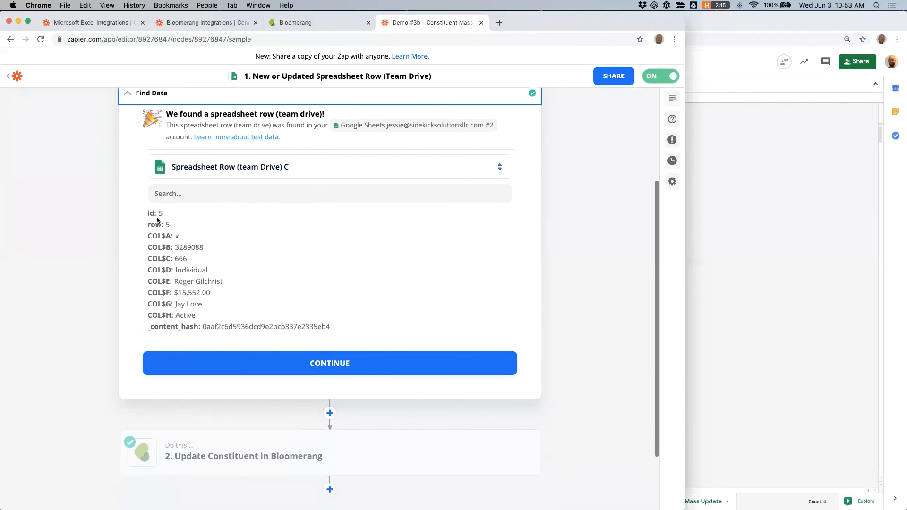
left_click(722, 233)
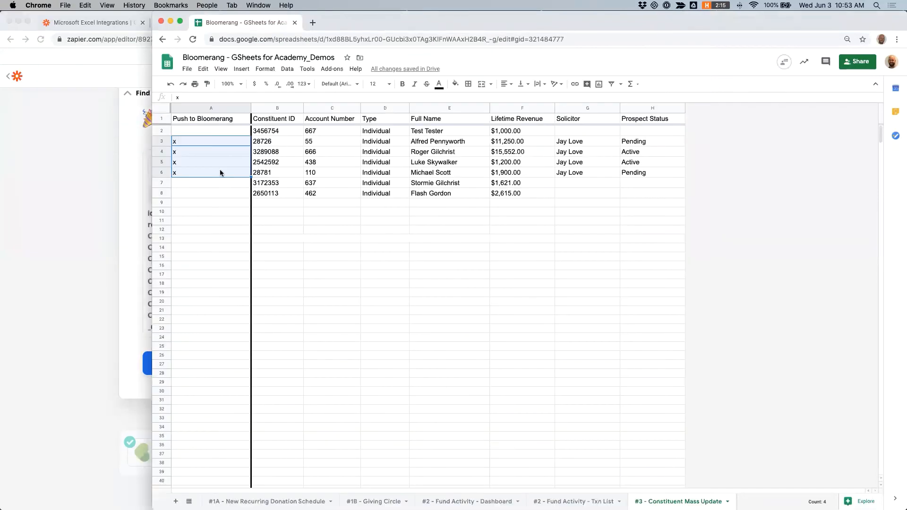
left_click(87, 218)
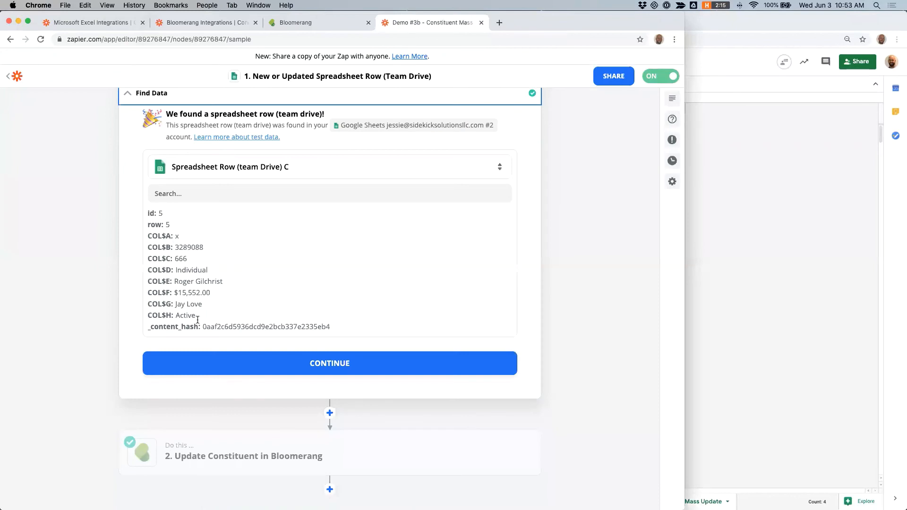
scroll(52, 301, "down", 3)
left_click(226, 380)
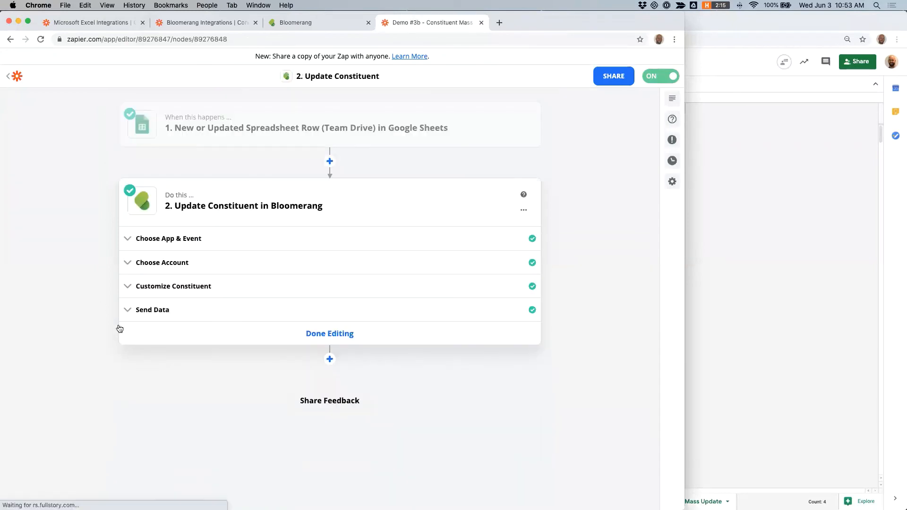
Step: Review the Update Constituent action's app, account and the Constituent field mapped to the sheet's Constituent ID
left_click(171, 246)
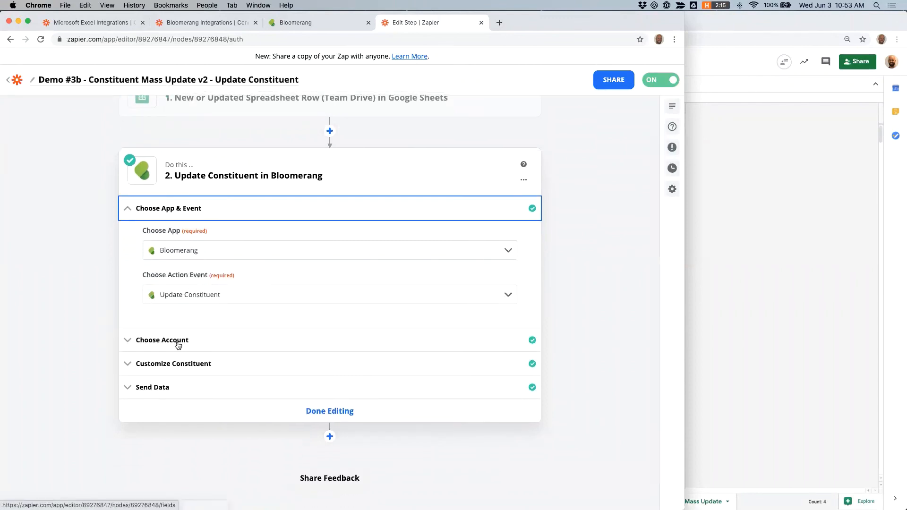
left_click(179, 344)
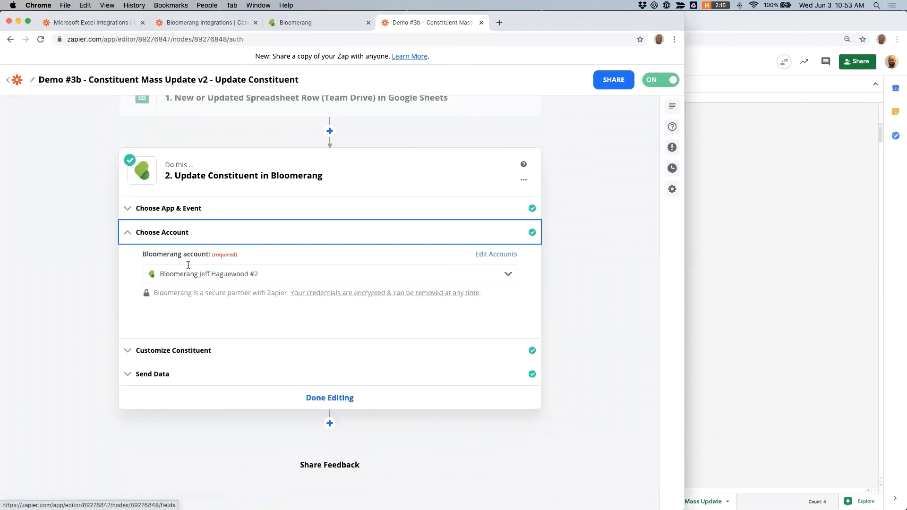
left_click(176, 361)
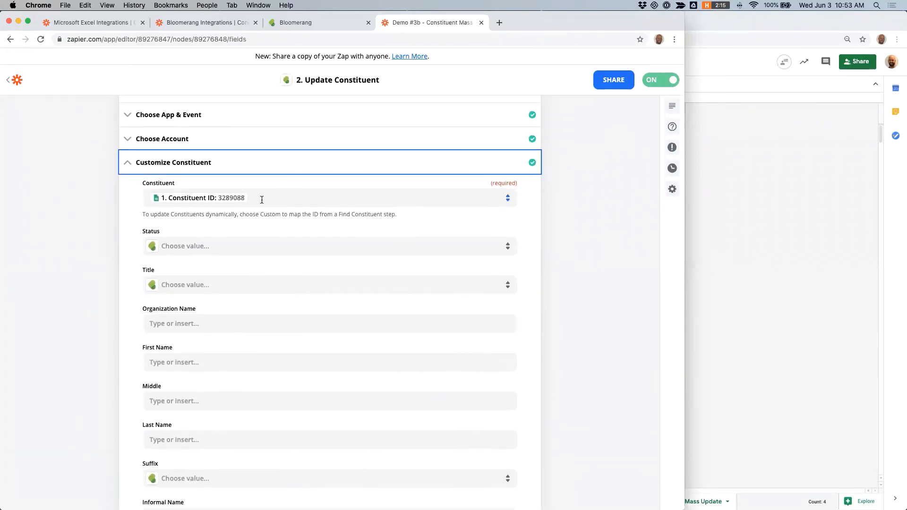
left_click(262, 199)
scroll(106, 214, "up", 2)
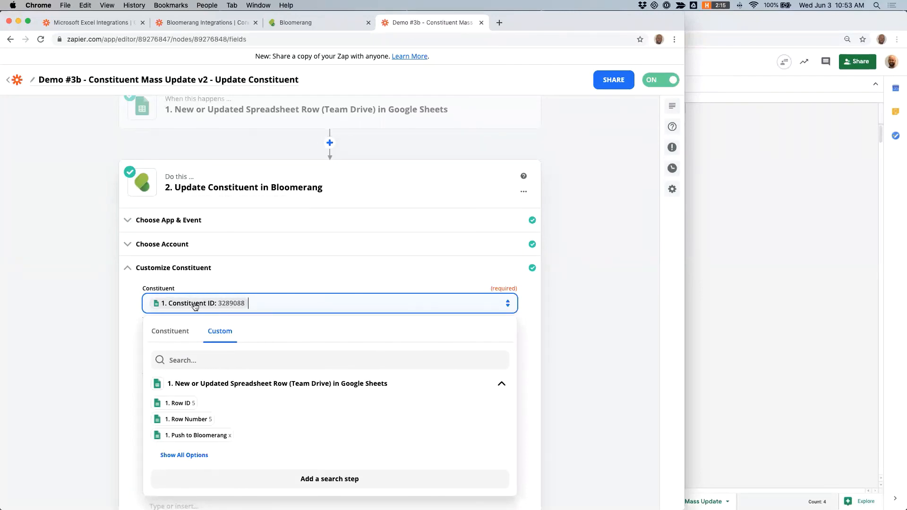
Step: Compare the sheet's Constituent ID column with the mapped Constituent field in the action
left_click(710, 239)
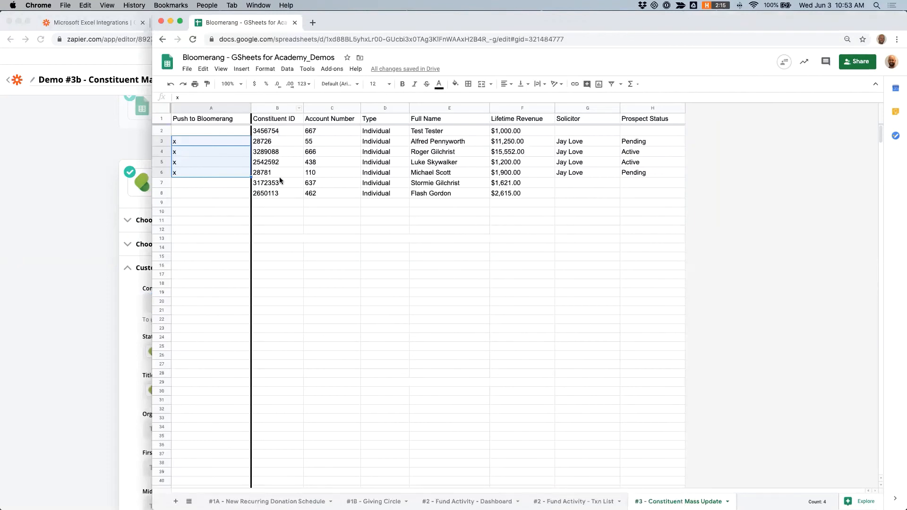
left_click(279, 192)
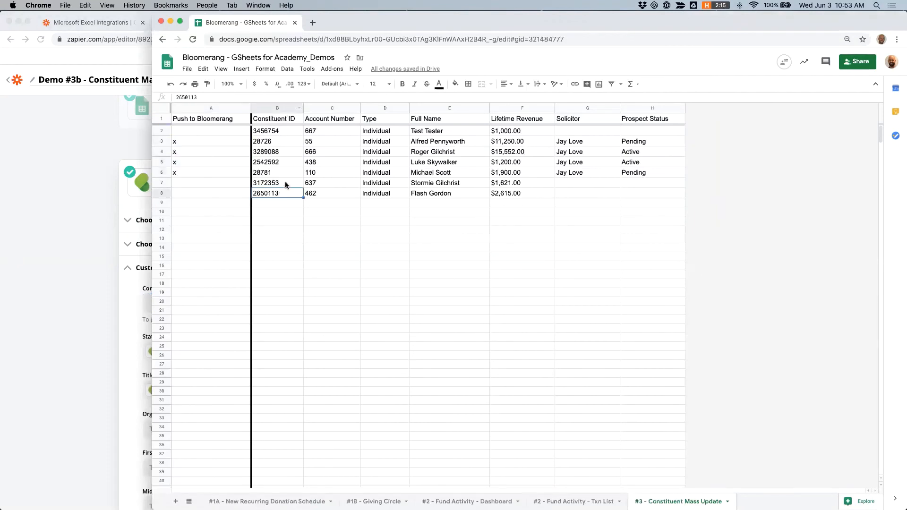
left_click(44, 254)
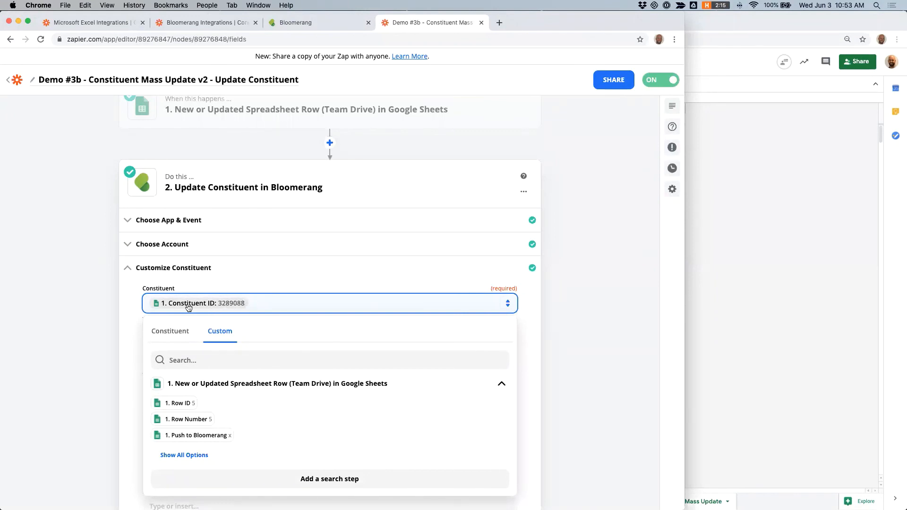
Step: Check the mapped Constituent field in the action against the Constituent ID values in the sheet
left_click(300, 267)
left_click(160, 294)
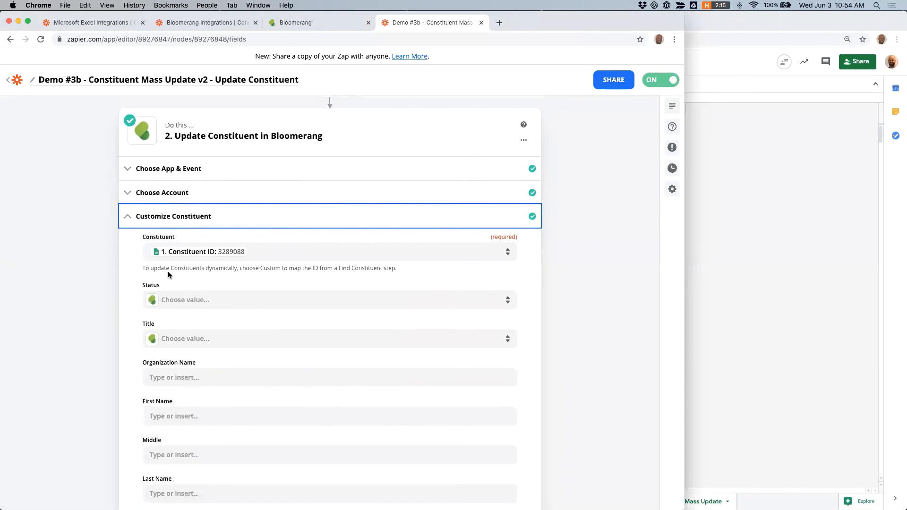
left_click(144, 268)
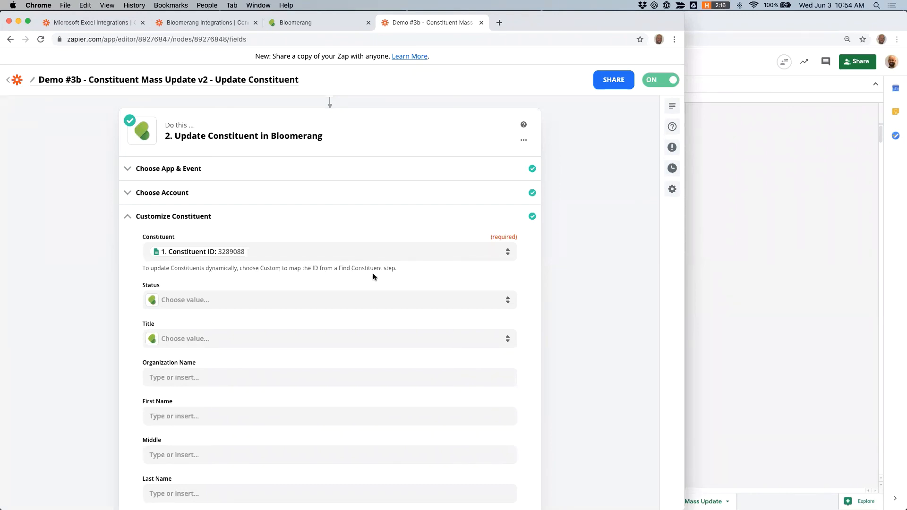
left_click(719, 232)
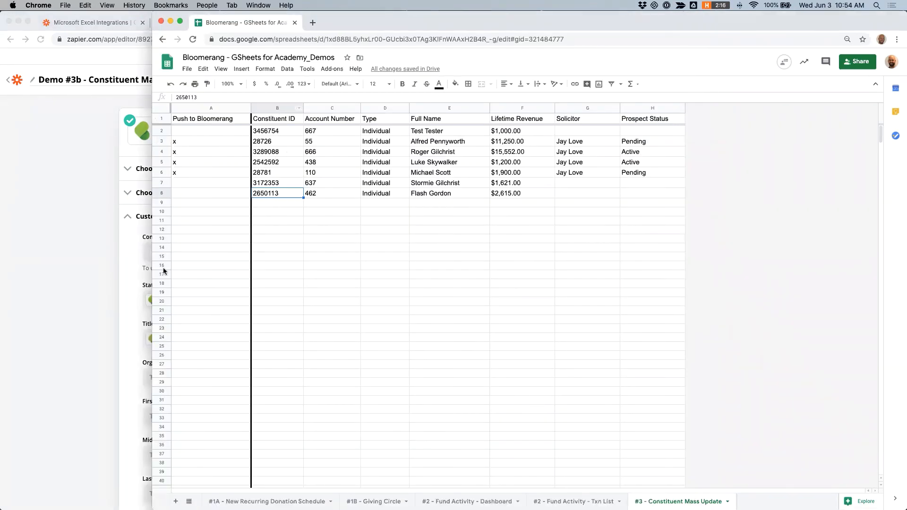
left_click(95, 301)
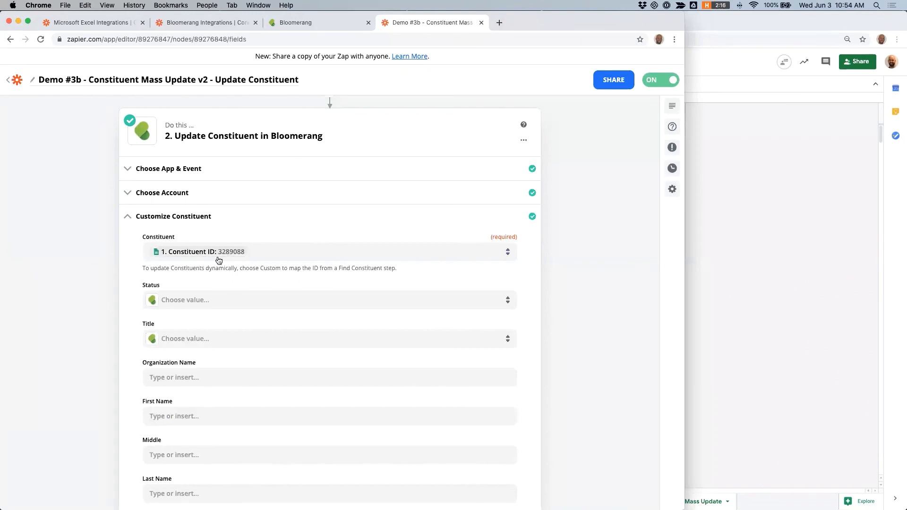
Step: Map the Constituent field to the sheet's Constituent ID value by searching the custom options
left_click(508, 253)
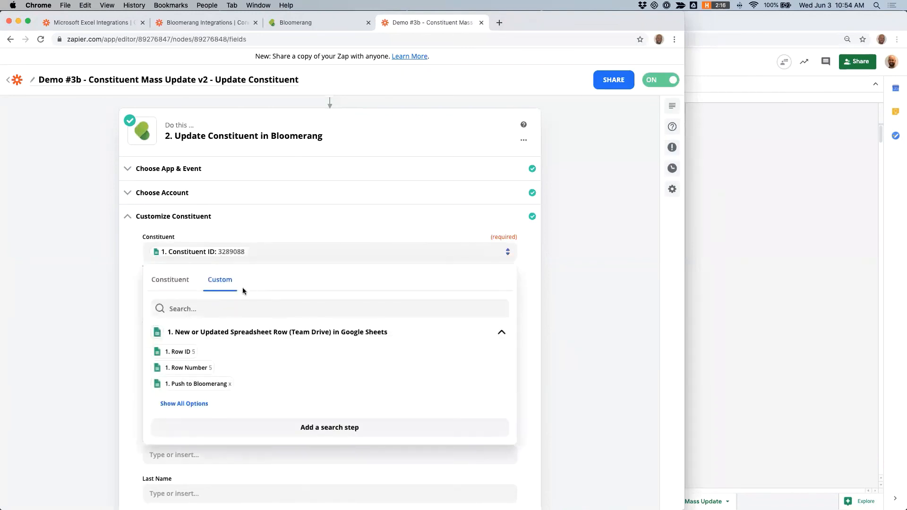
left_click(204, 309)
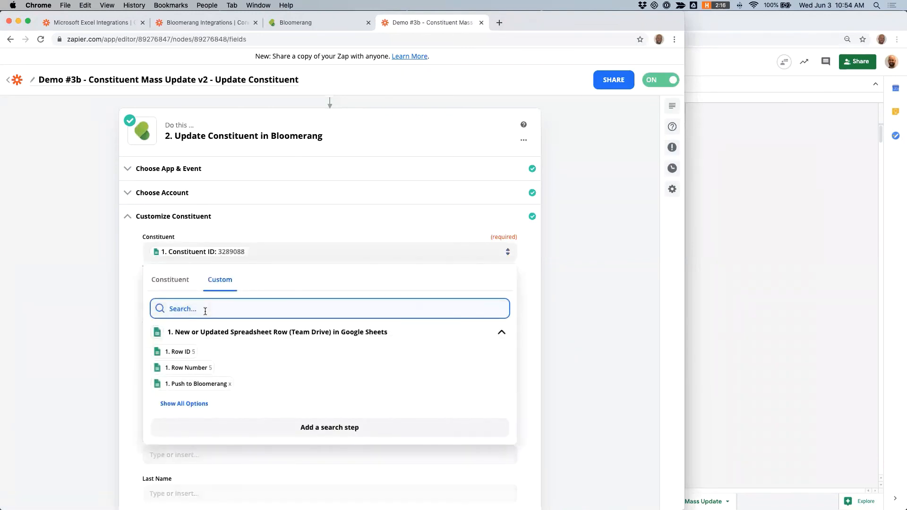
type("constituent")
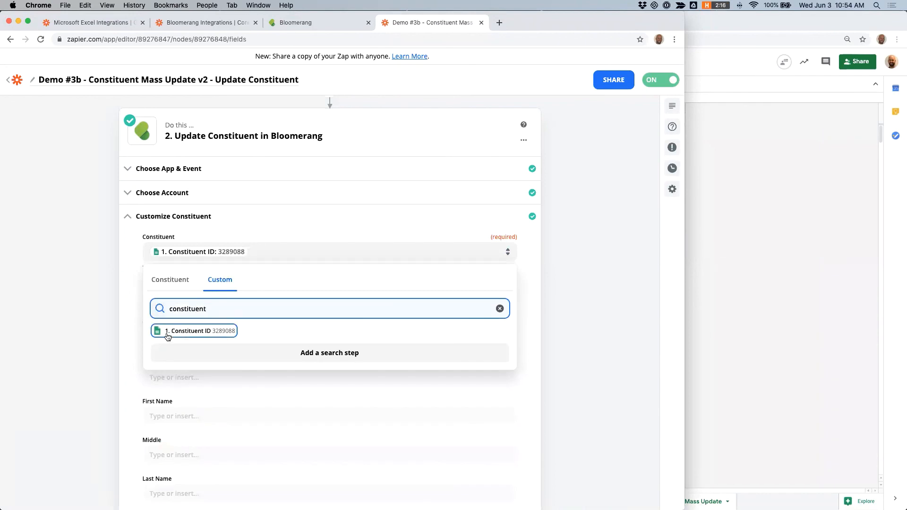
left_click(107, 221)
Step: Map the Prospect Management Solicitor field to the sheet's Solicitor column
scroll(107, 220, "down", 10)
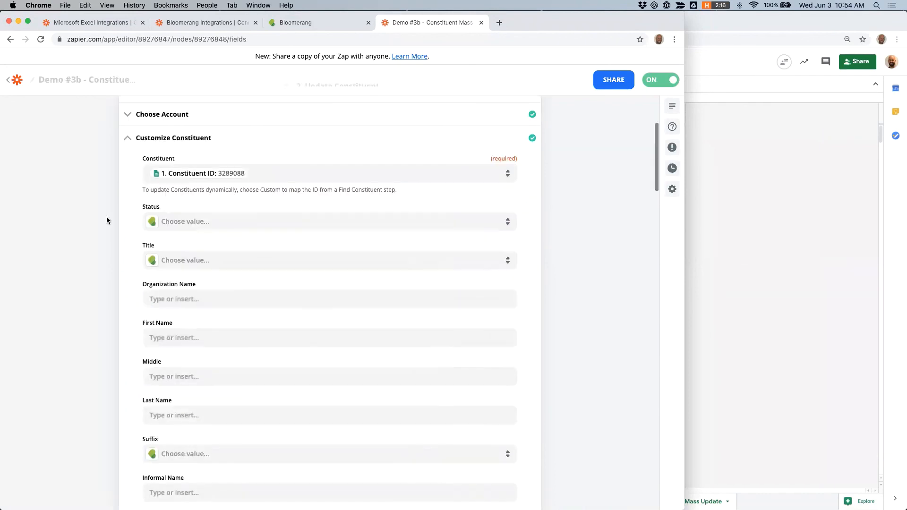
scroll(106, 220, "down", 10)
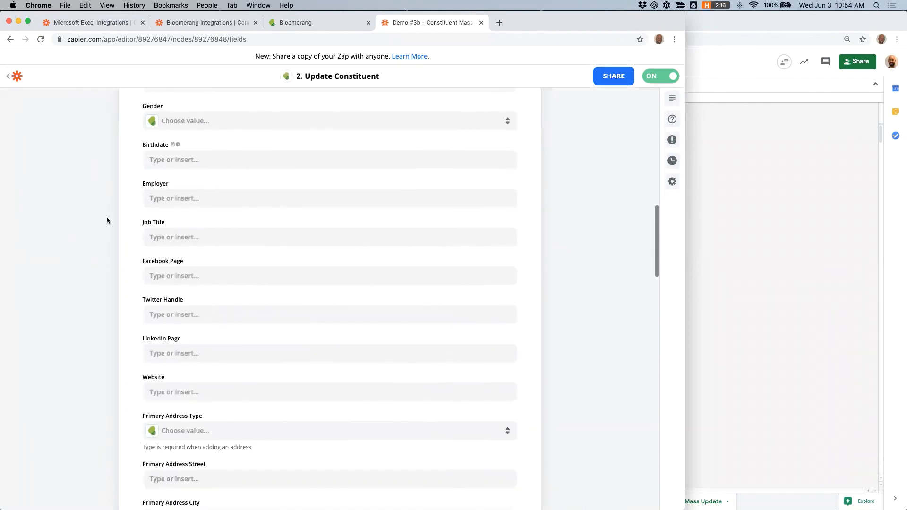
scroll(107, 220, "down", 9)
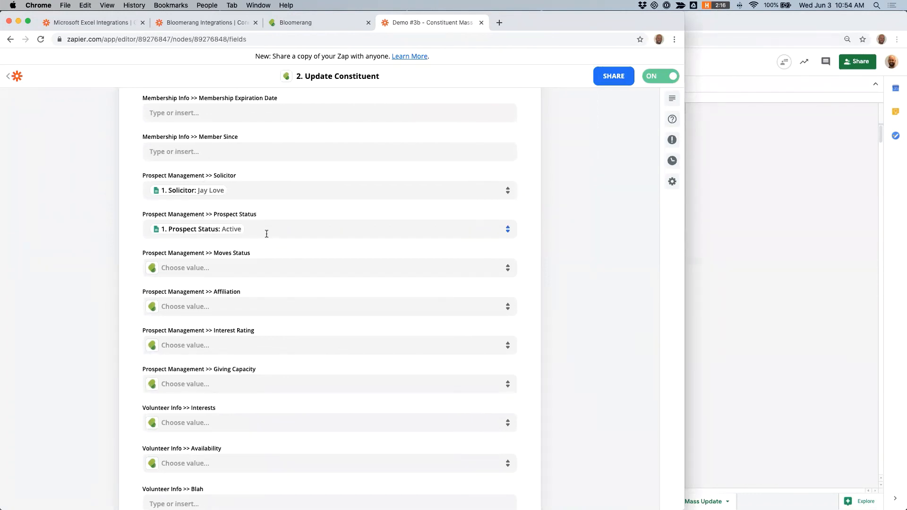
left_click(248, 187)
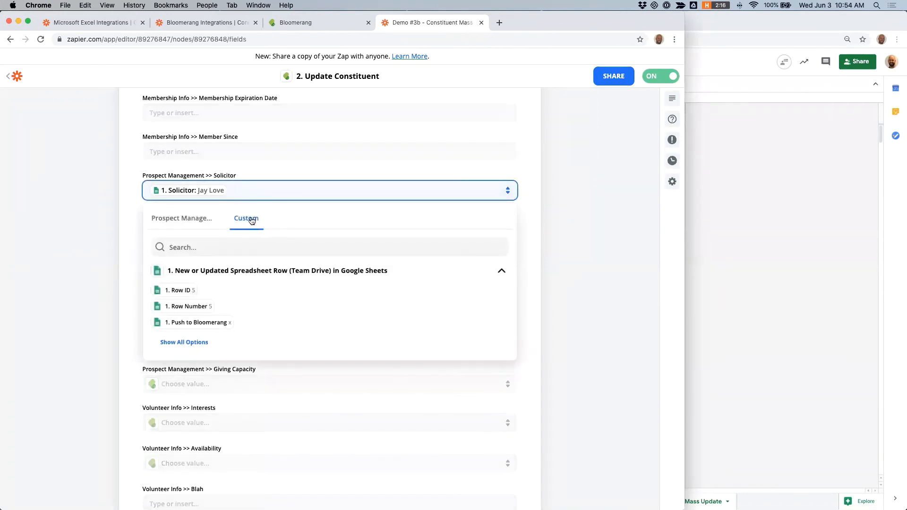
left_click(192, 249)
type("solic")
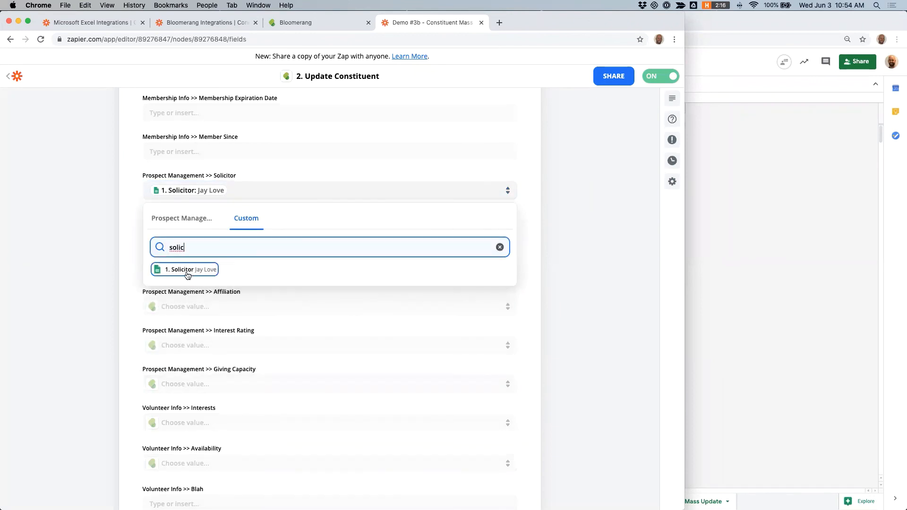
left_click(85, 256)
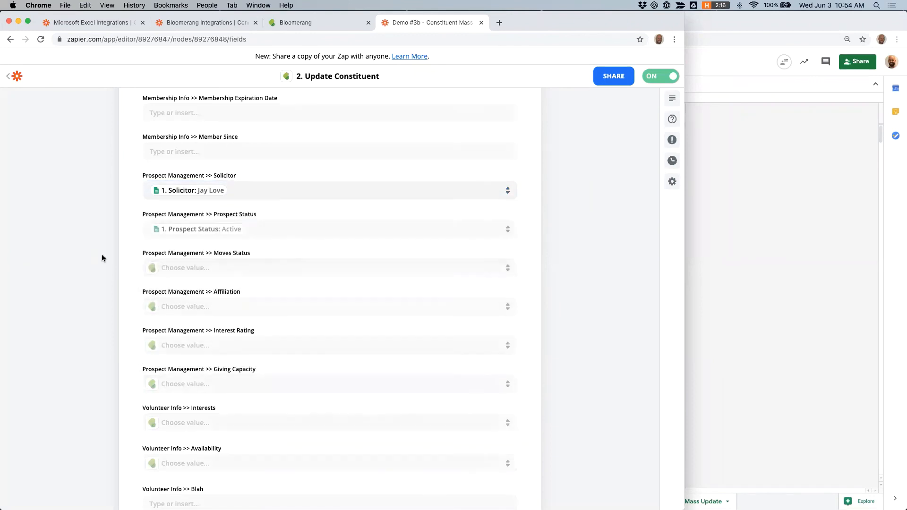
Step: Map the Prospect Management Prospect Status field to the sheet's Prospect Status column
left_click(265, 229)
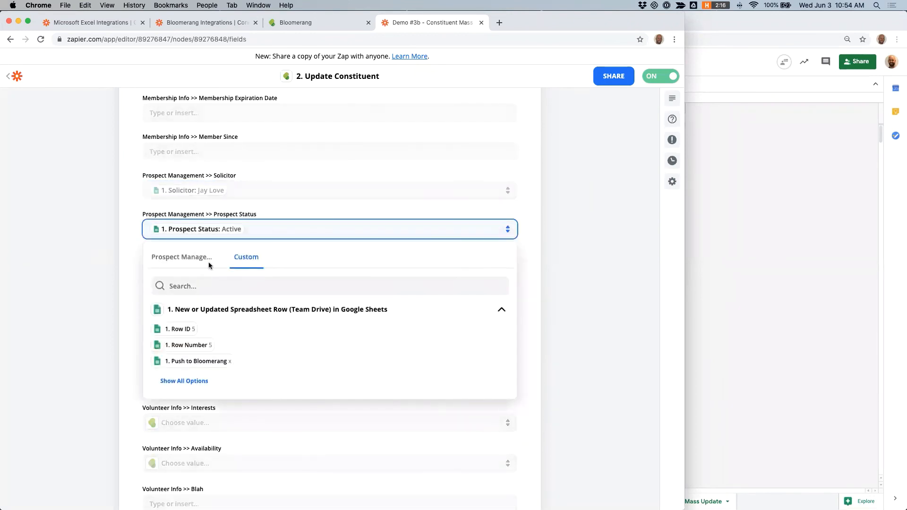
left_click(199, 286)
type("status")
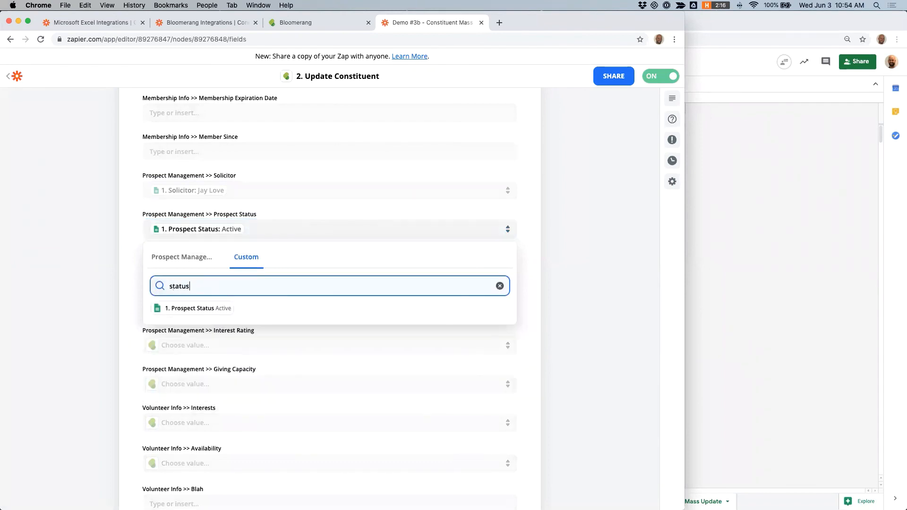
left_click(70, 270)
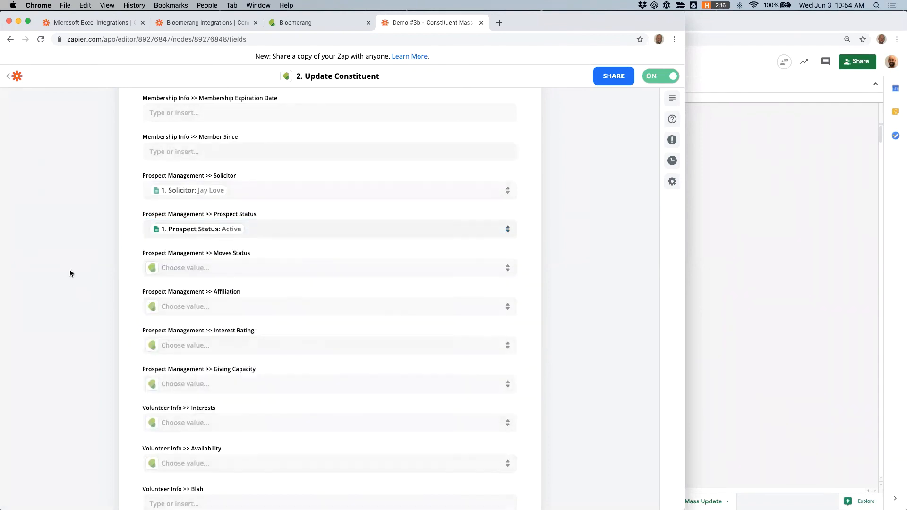
Step: Leave the Zap editor for the Zaps list and arrange the Zapier and Sheets windows side by side
scroll(66, 253, "down", 5)
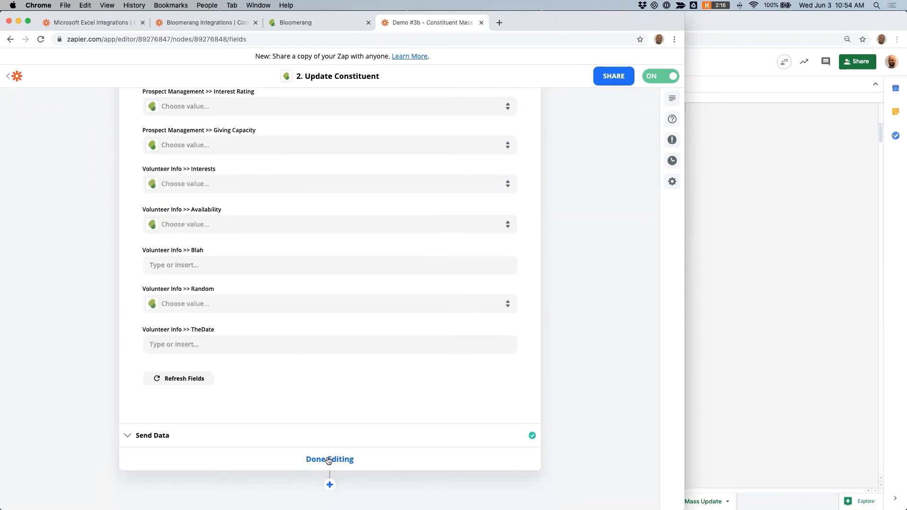
left_click(12, 77)
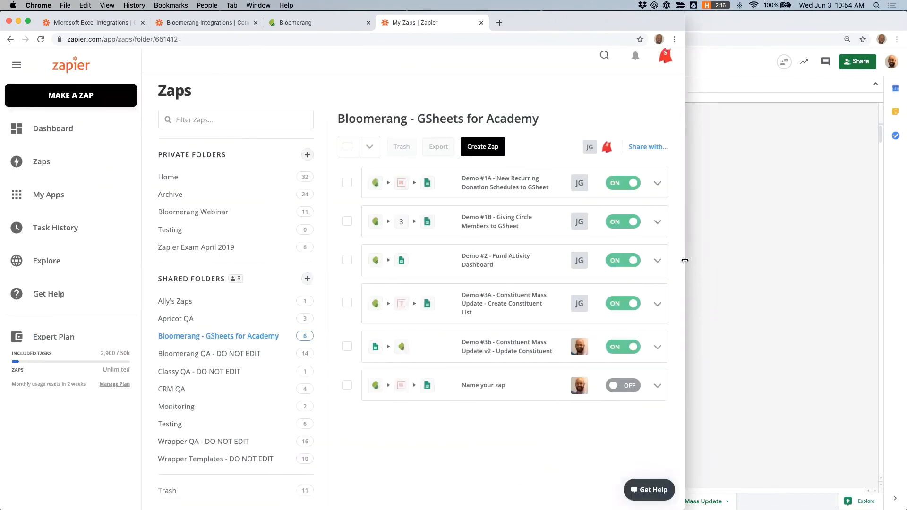
left_click_drag(685, 259, 290, 266)
left_click_drag(388, 266, 494, 266)
left_click(495, 265)
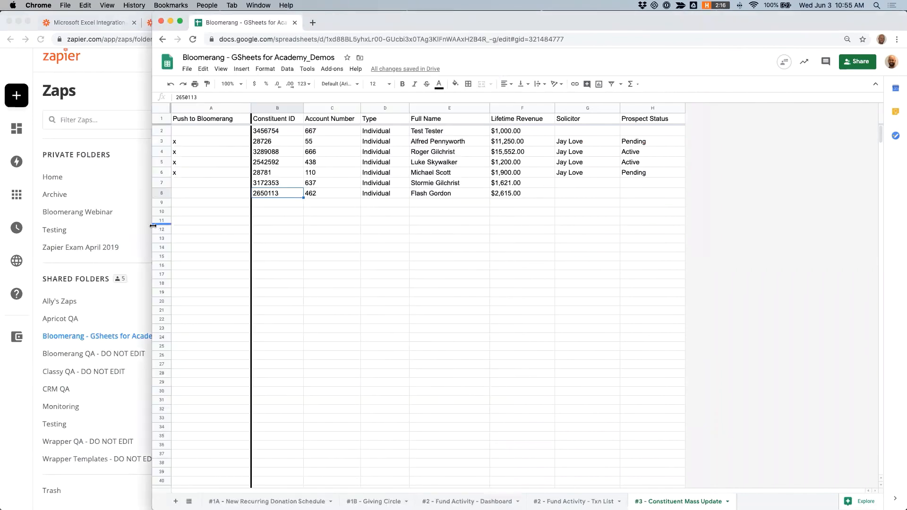
left_click_drag(420, 222, 501, 221)
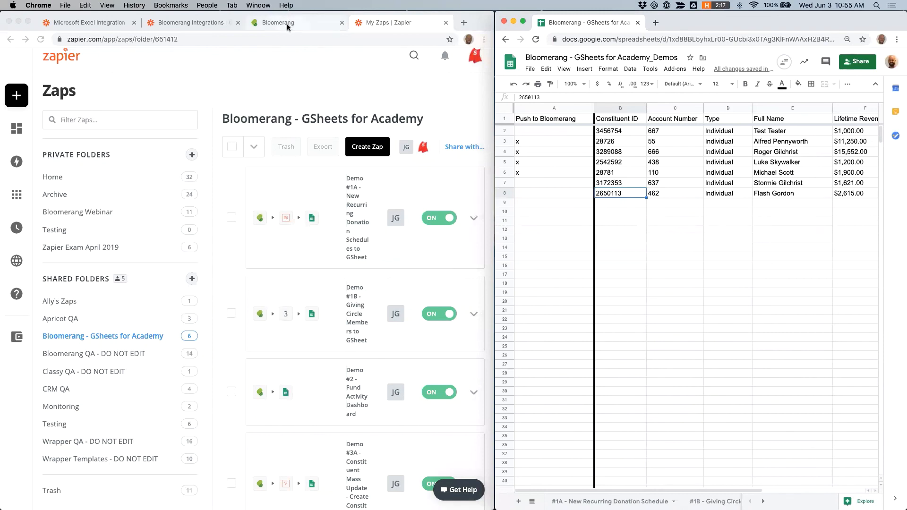
Step: Switch to Bloomerang, search constituents by first name and open the matching constituent's record
left_click(287, 24)
left_click(11, 118)
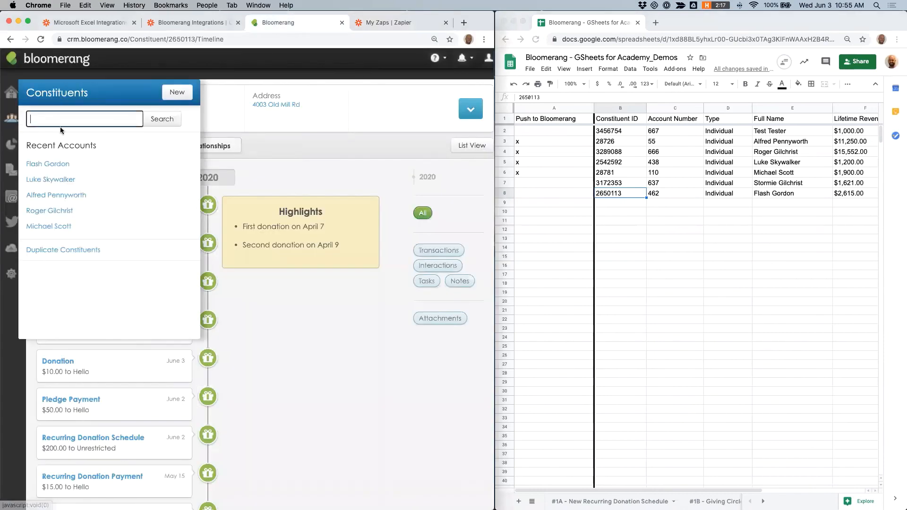
left_click(60, 126)
type("bruce")
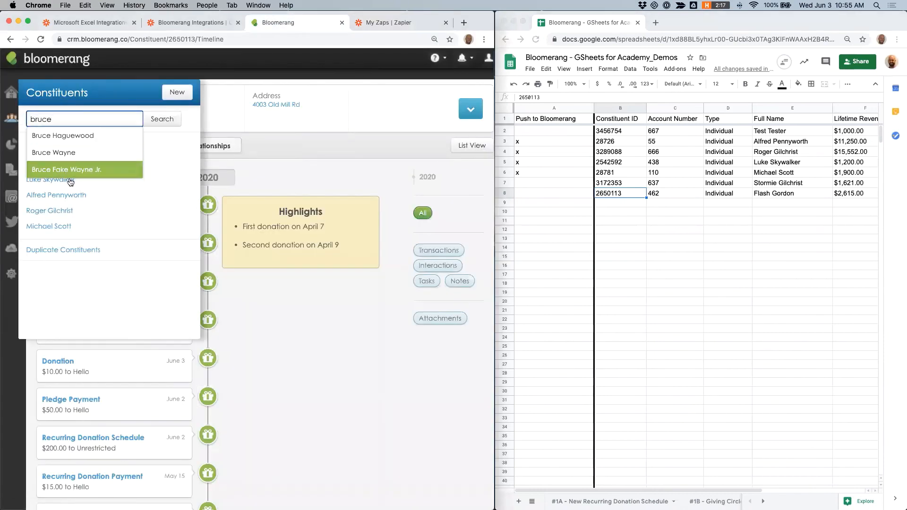
left_click(70, 151)
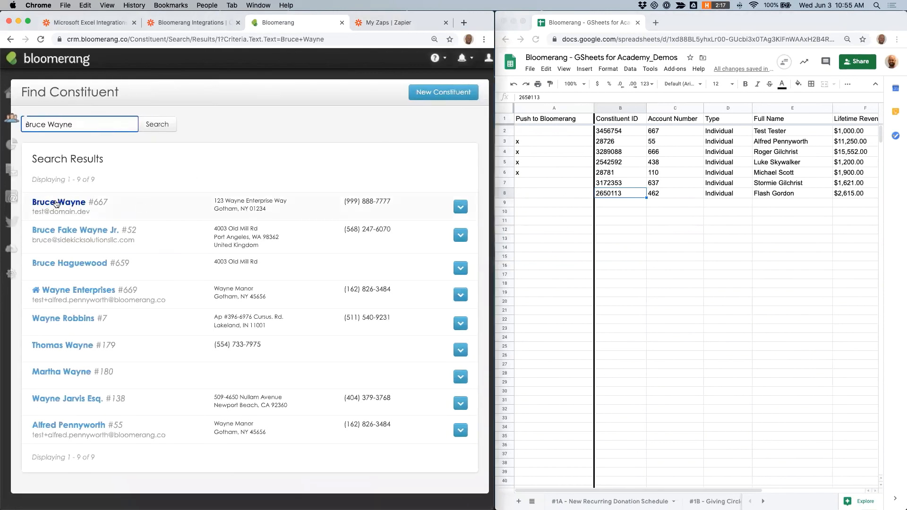
left_click(66, 202)
Step: Add a new $2,000.00 Cash donation to the Unrestricted fund for the constituent and save it
left_click(469, 110)
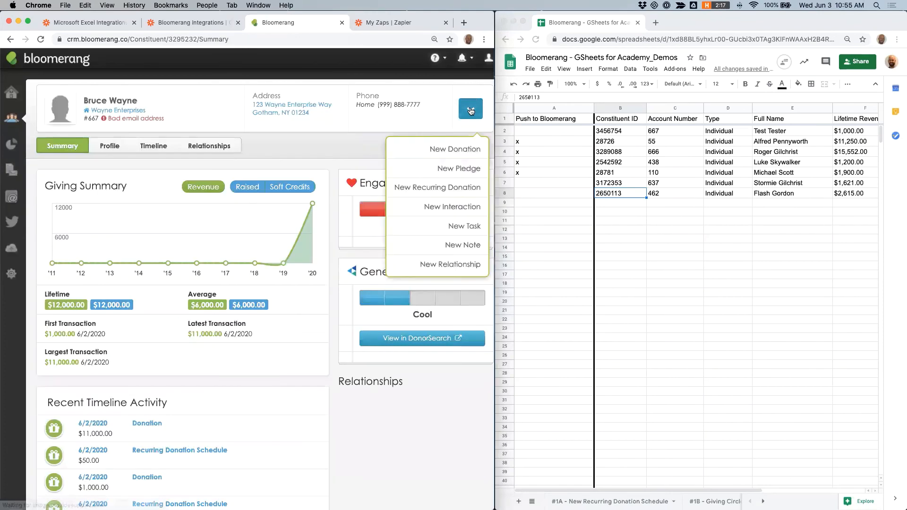
left_click(445, 148)
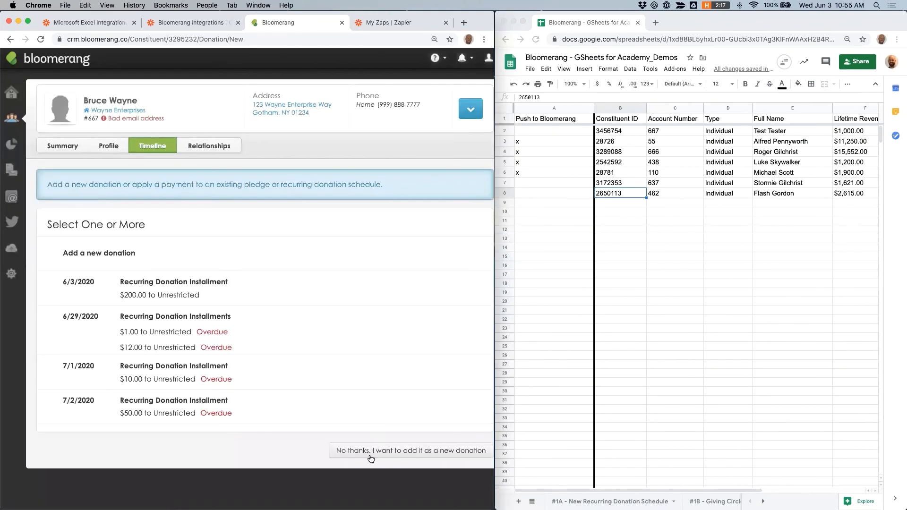
left_click(370, 454)
left_click(95, 273)
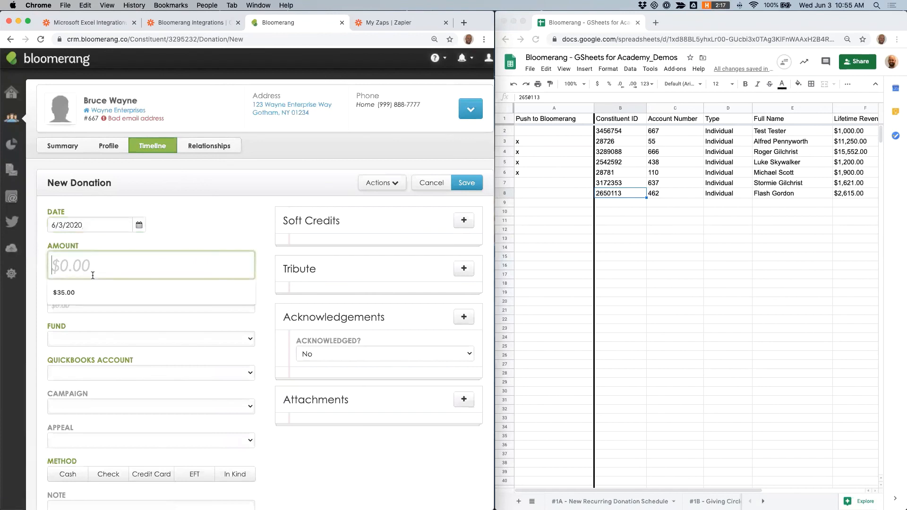
type("2,000")
left_click(127, 337)
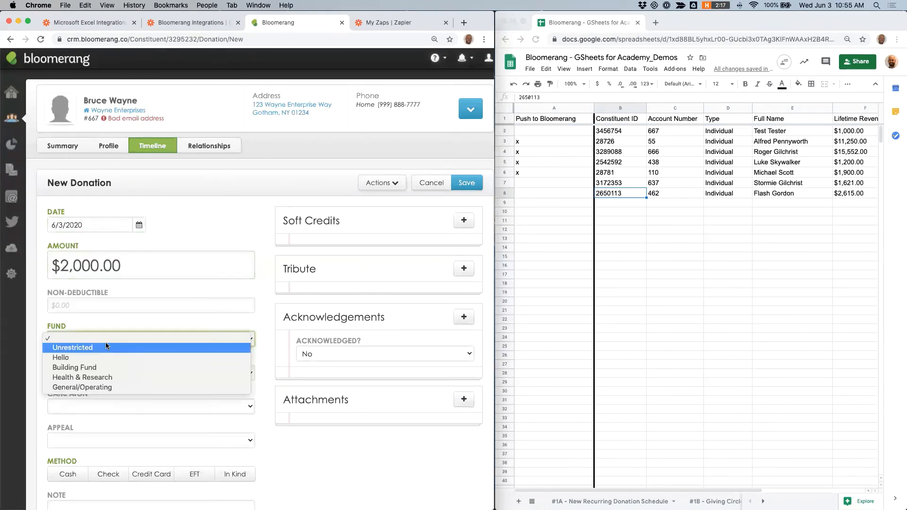
left_click(106, 346)
left_click(67, 474)
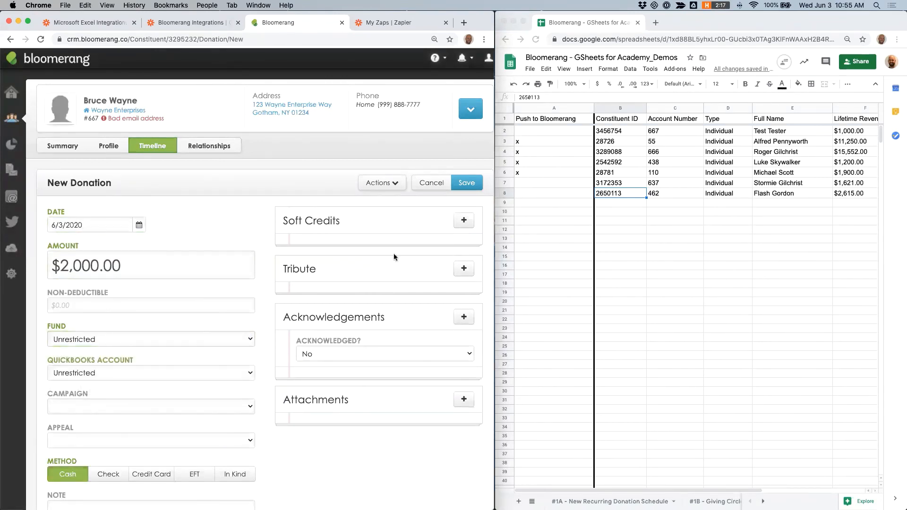
left_click(464, 189)
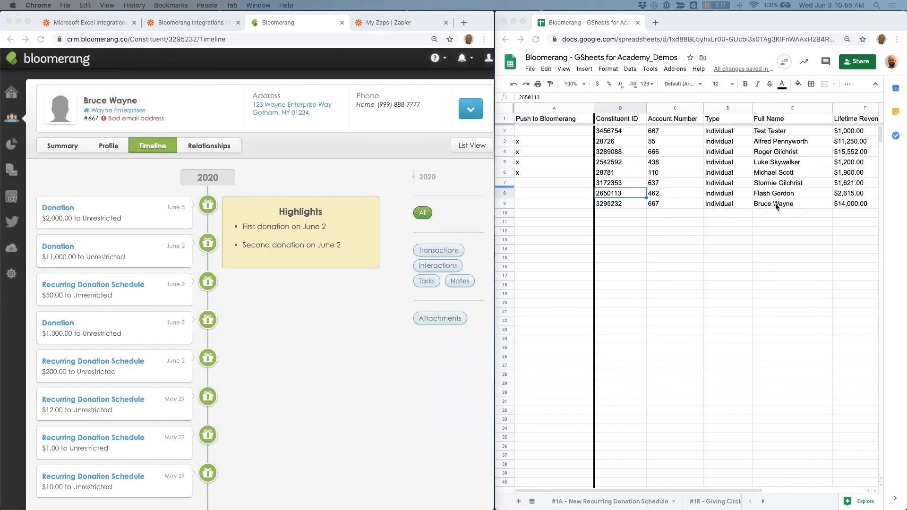
Step: Review the constituent's new sheet row and the Prospect Management fields on their Bloomerang profile
scroll(777, 206, "right", 2)
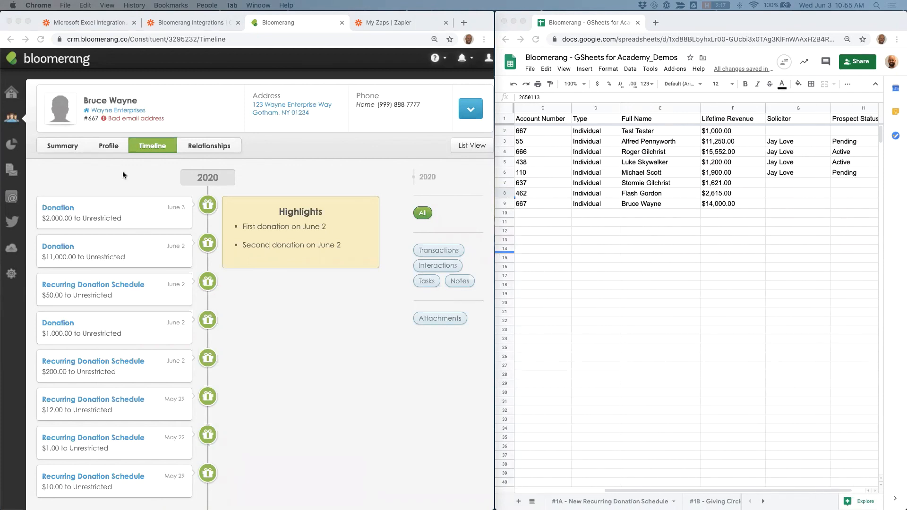
left_click(104, 147)
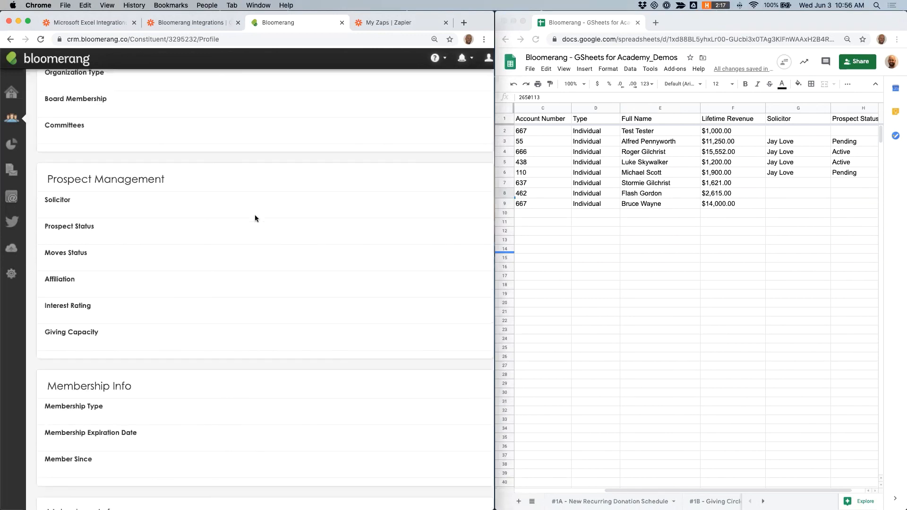
scroll(154, 196, "up", 10)
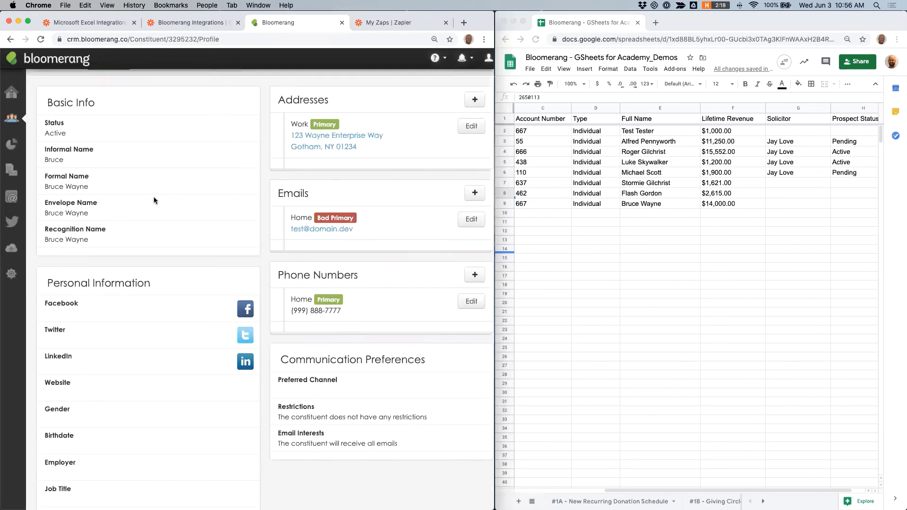
scroll(146, 124, "down", 10)
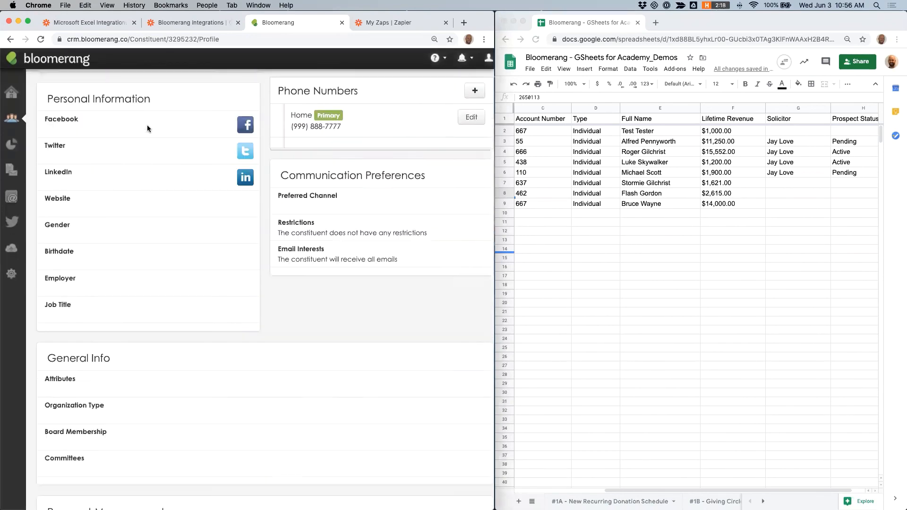
scroll(146, 124, "down", 1)
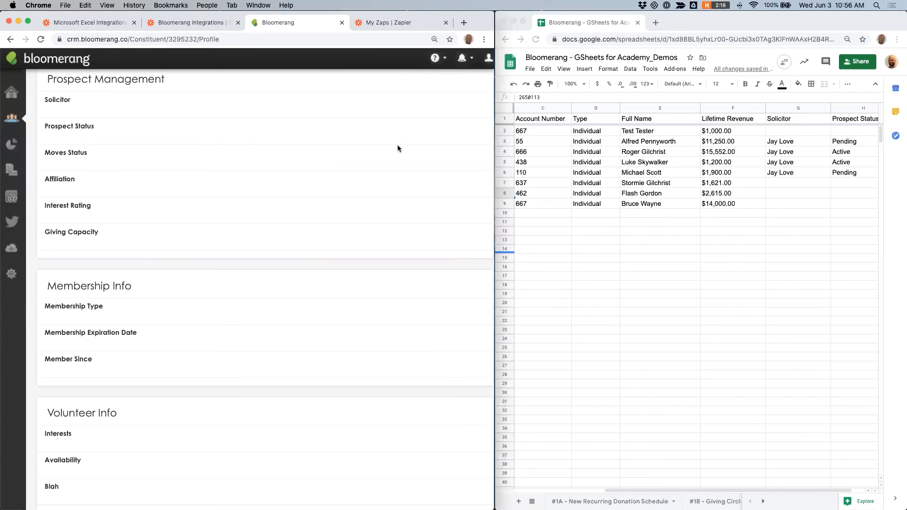
left_click(529, 230)
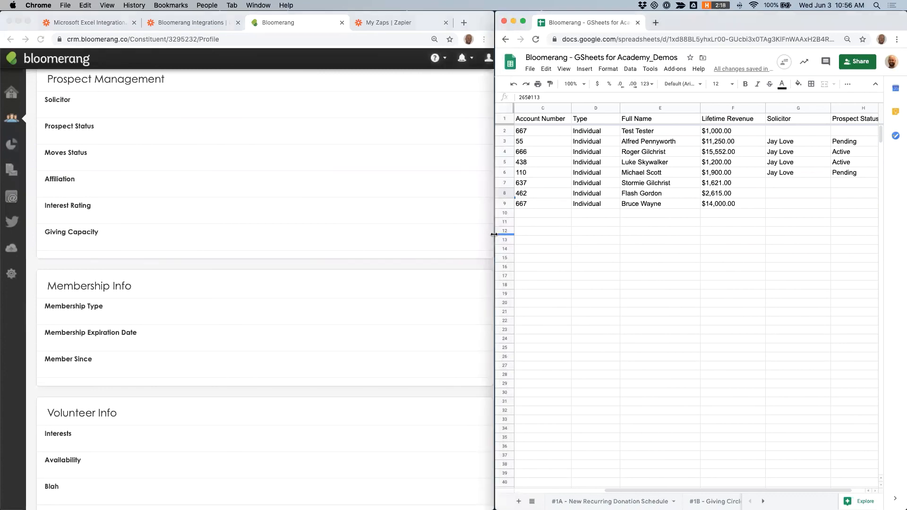
left_click_drag(495, 236, 321, 237)
left_click(732, 205)
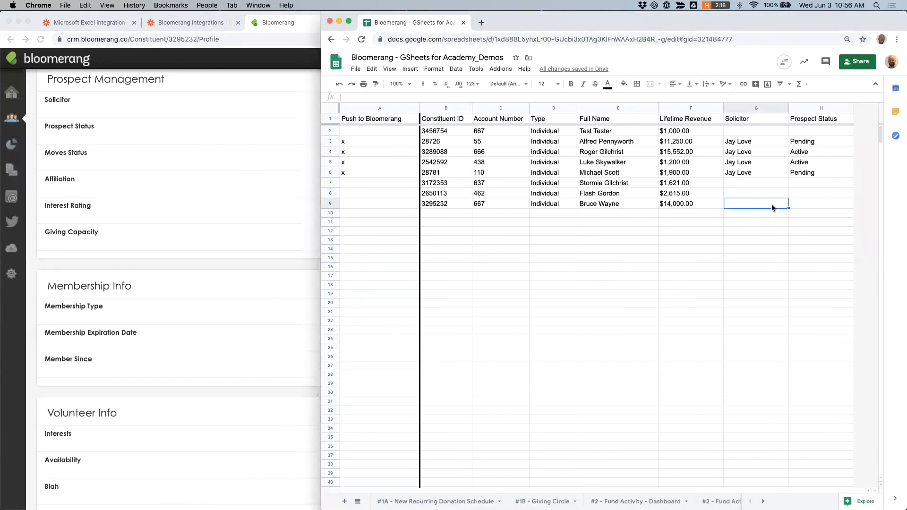
key("Tab")
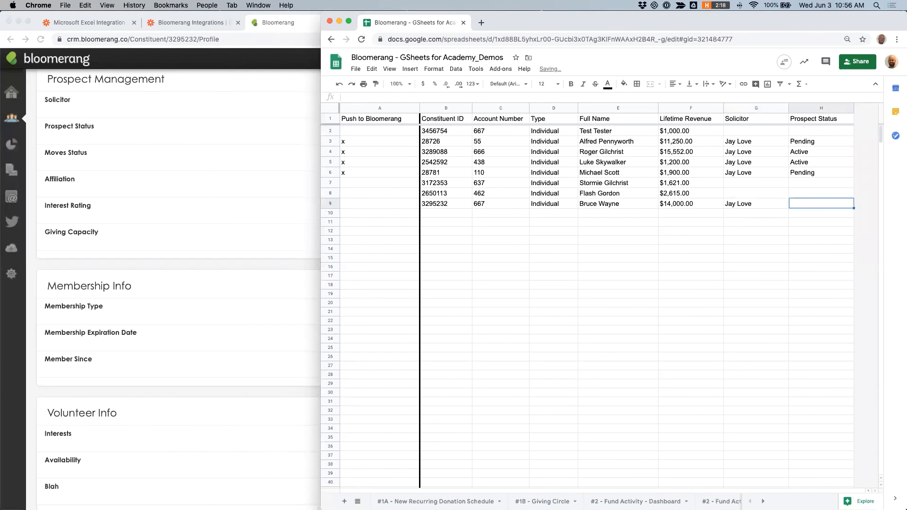
type("Active")
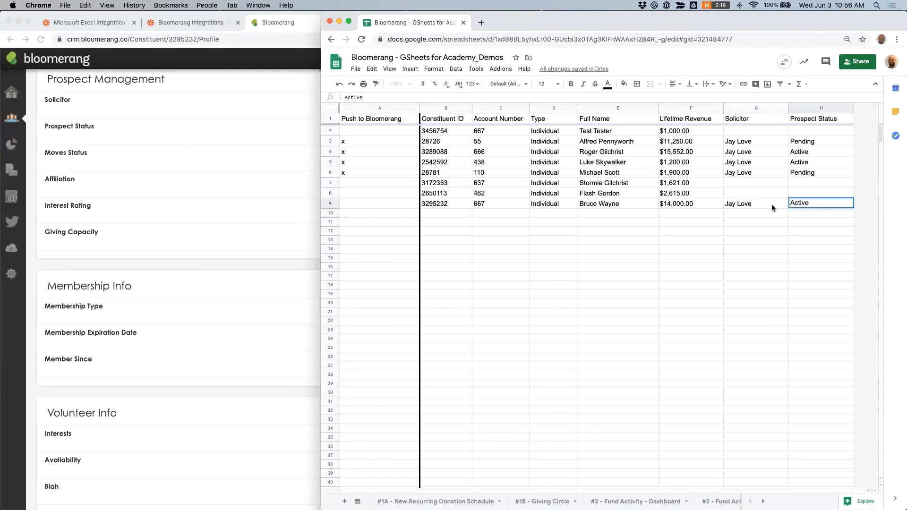
left_click(747, 203)
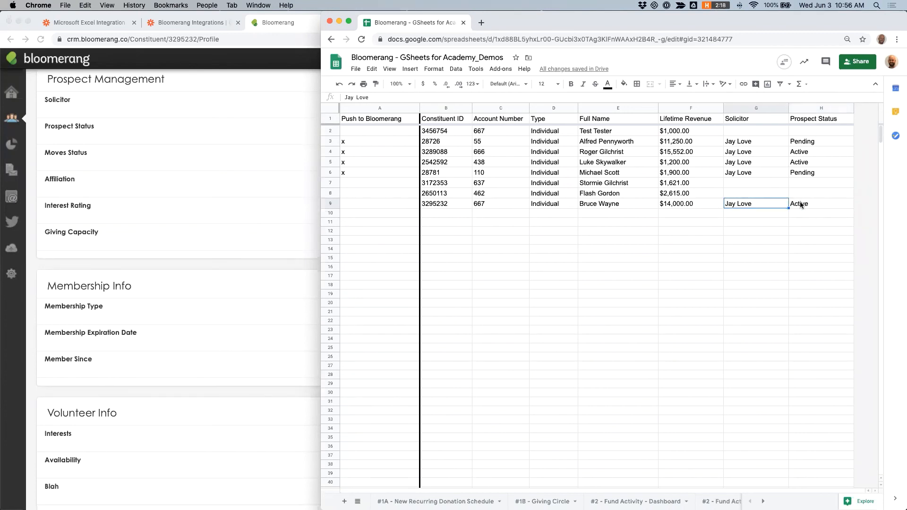
Step: Mark Bruce Wayne's row with an x in the Push to Bloomerang column
left_click(402, 202)
type("x")
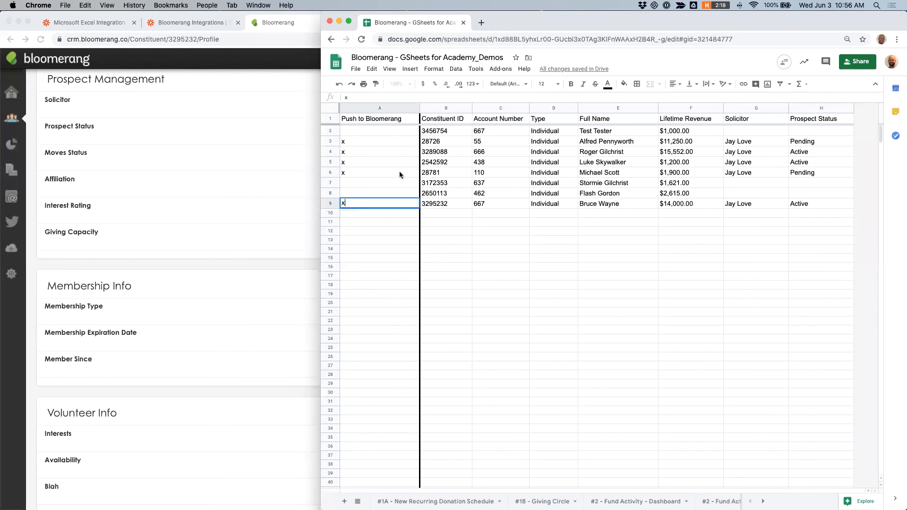
left_click(450, 172)
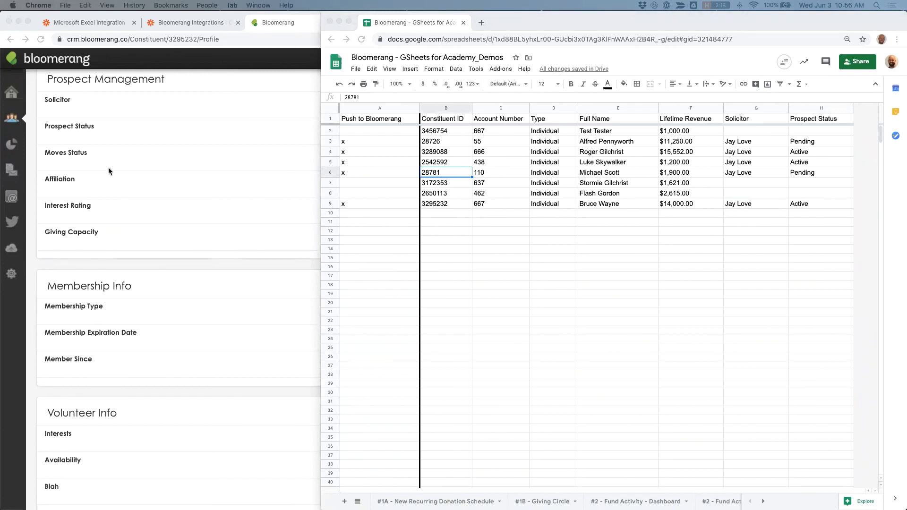
Step: Reload the constituent's Bloomerang profile to check the Solicitor and Prospect Status fields
left_click(144, 194)
left_click(41, 42)
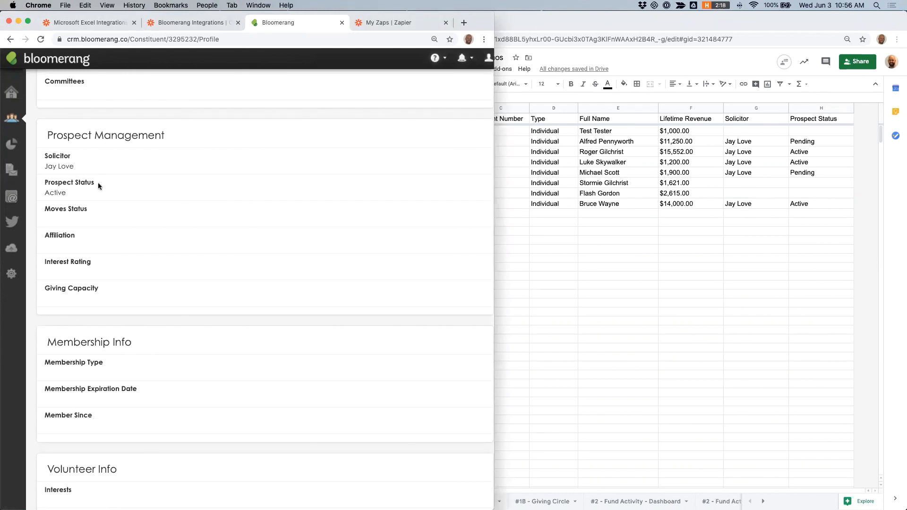
left_click(662, 224)
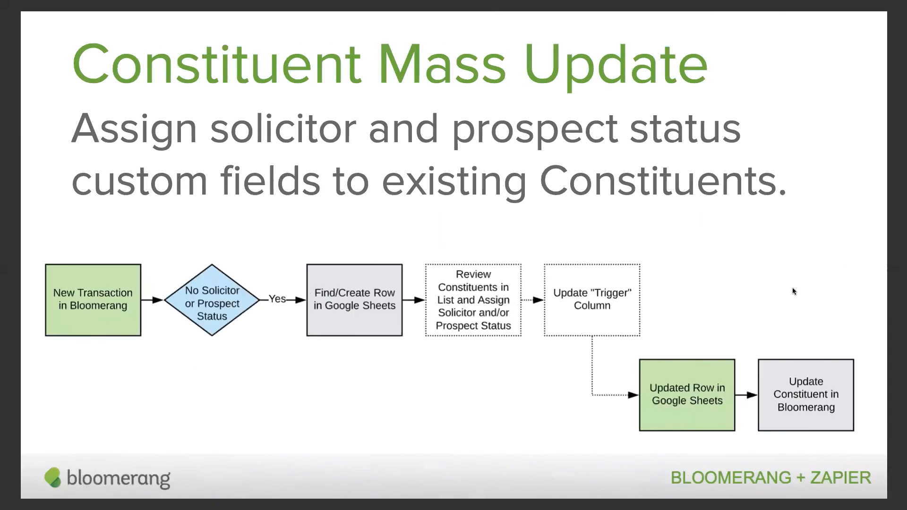
key("Right")
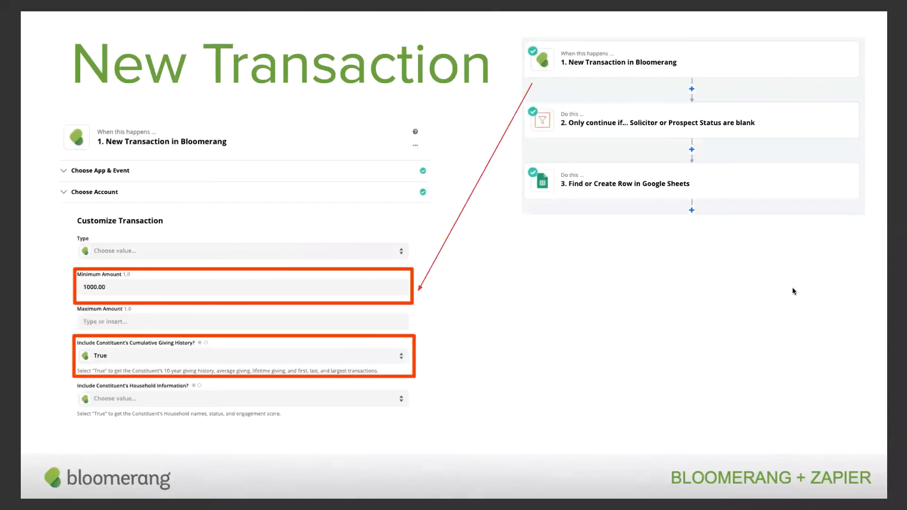
key("Right")
key("Right")
key("Right")
key("Right")
key("Right")
key("Right")
key("Right")
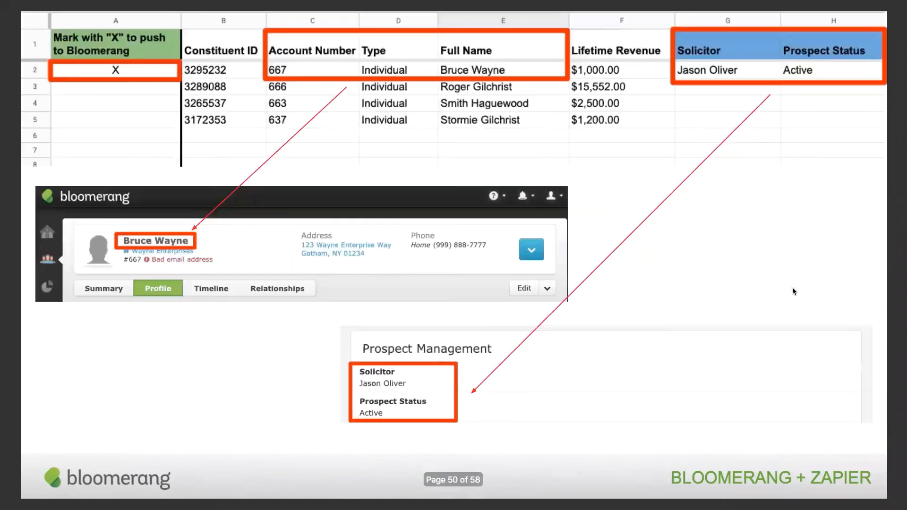
key("Right")
key("Left")
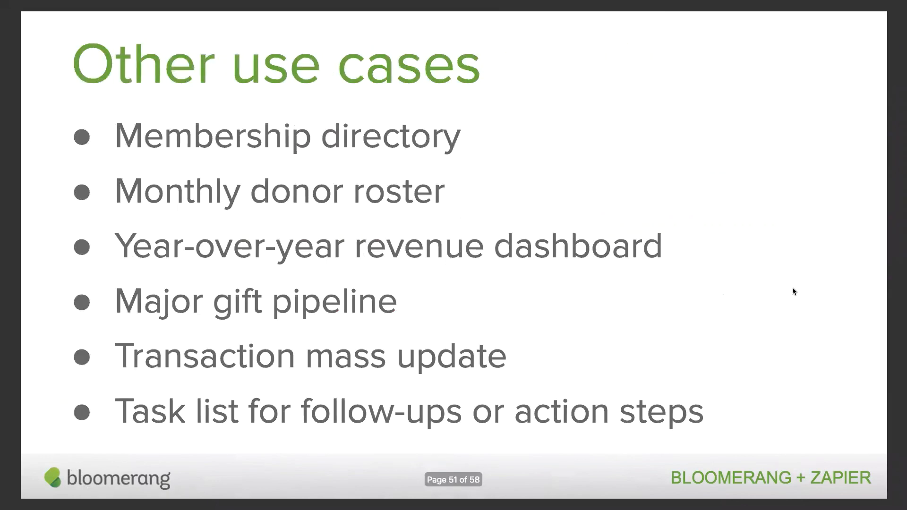
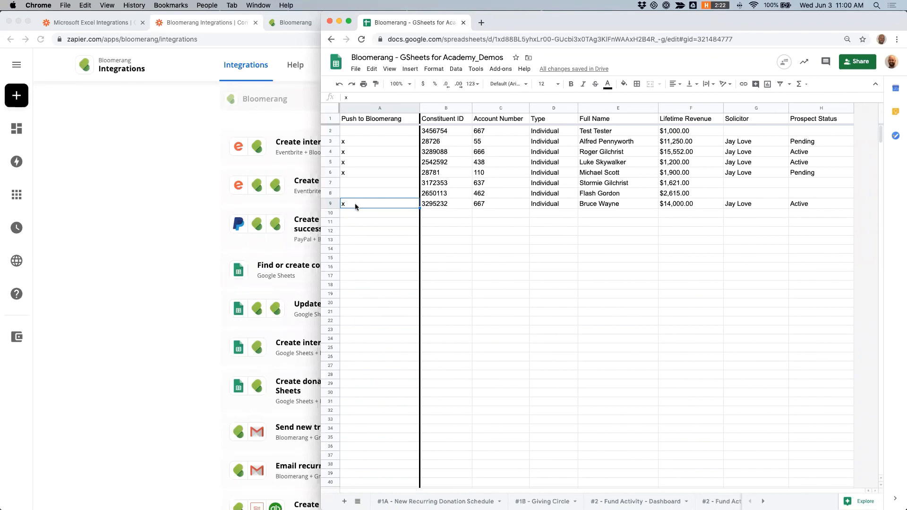
Step: Open the Demo #3b Zap and review its Google Sheets trigger's spreadsheet, worksheet and trigger column settings
left_click(167, 223)
left_click(421, 26)
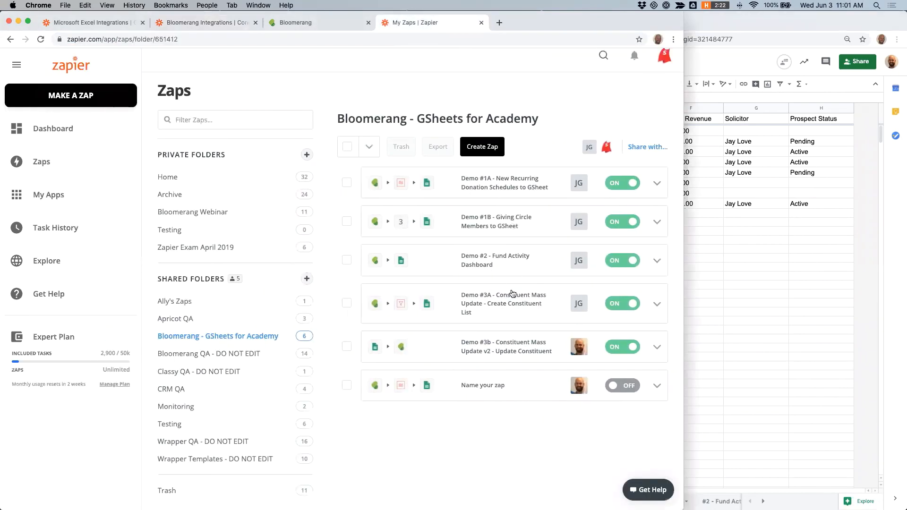
left_click(506, 348)
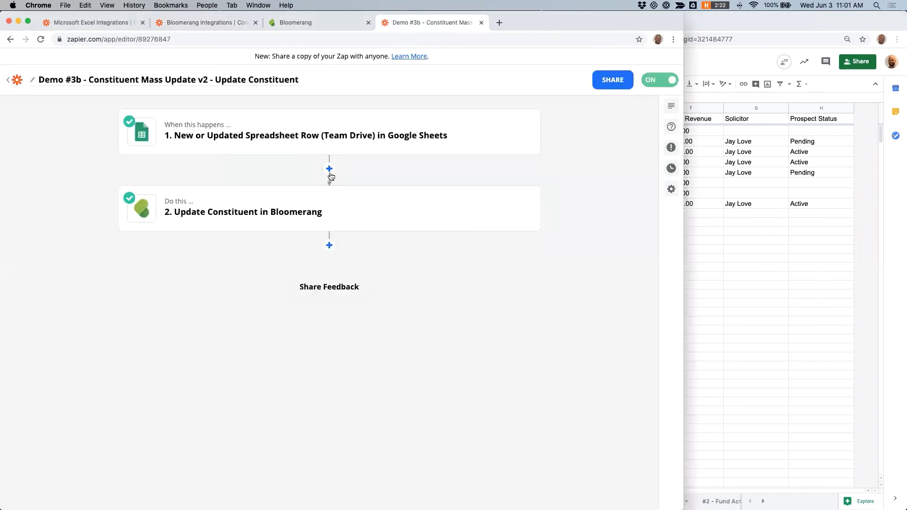
left_click(326, 138)
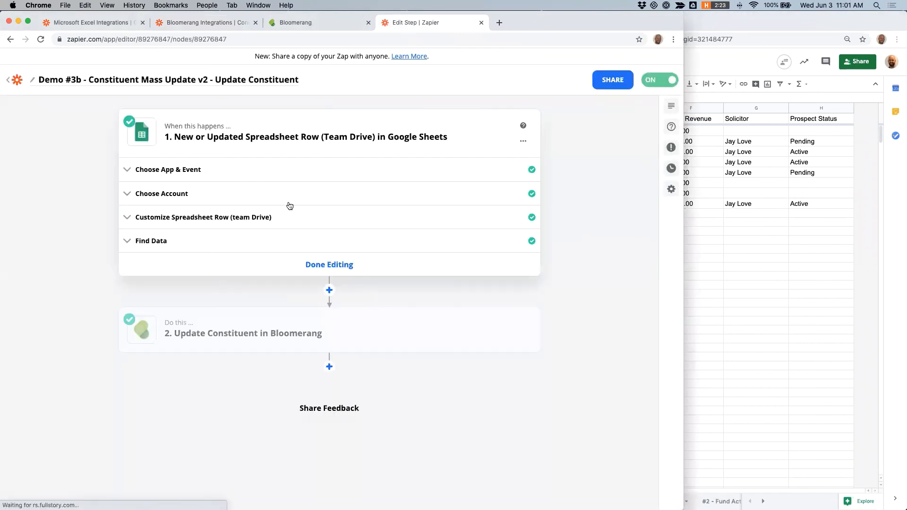
left_click(201, 213)
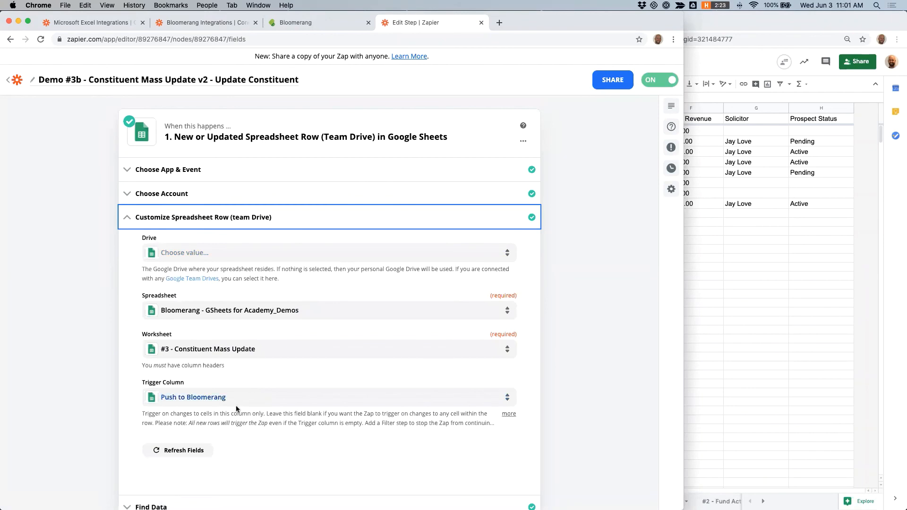
scroll(585, 358, "down", 5)
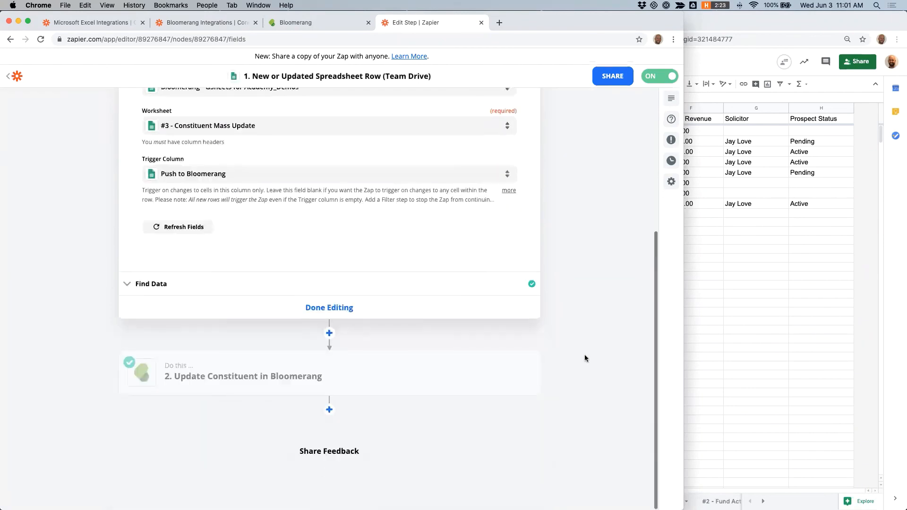
Step: Insert a Filter step that only continues if Push to Bloomerang contains yes, and test it
left_click(330, 333)
left_click(170, 432)
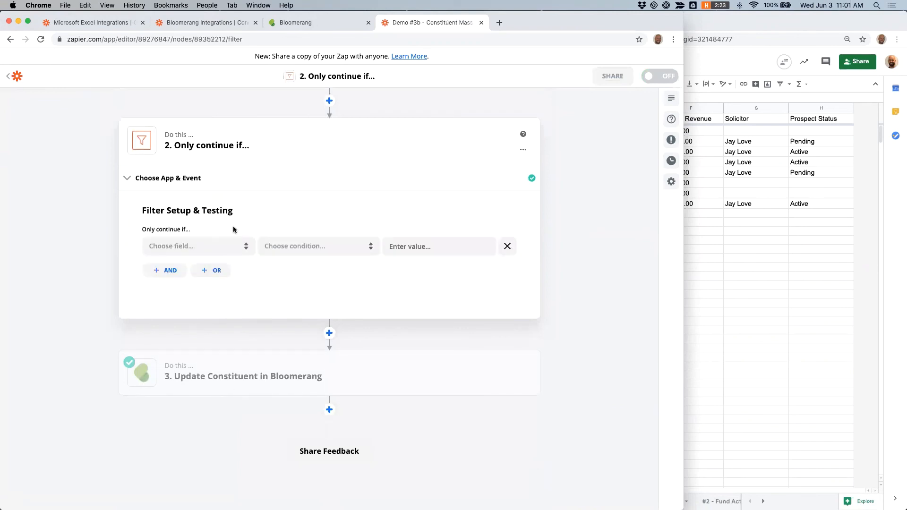
left_click(241, 246)
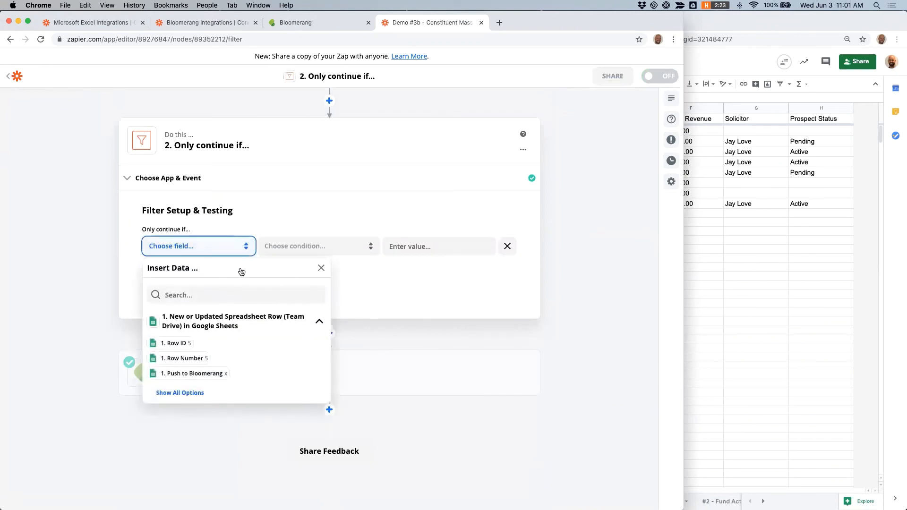
left_click(216, 373)
left_click(337, 250)
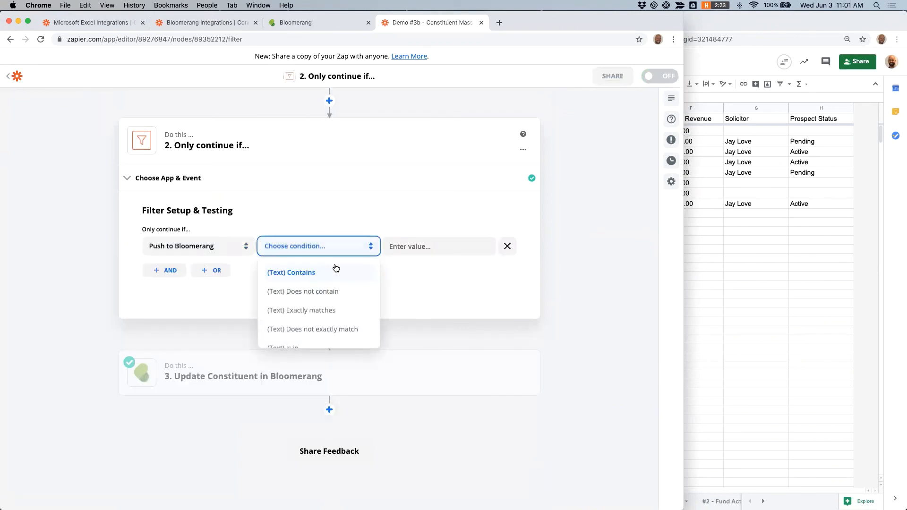
left_click(335, 268)
left_click(413, 193)
type("ye")
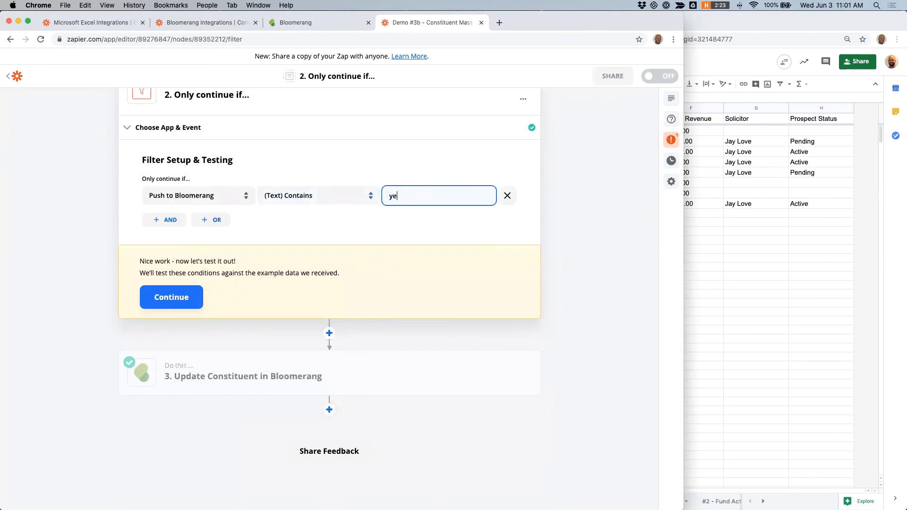
type("s")
left_click(177, 300)
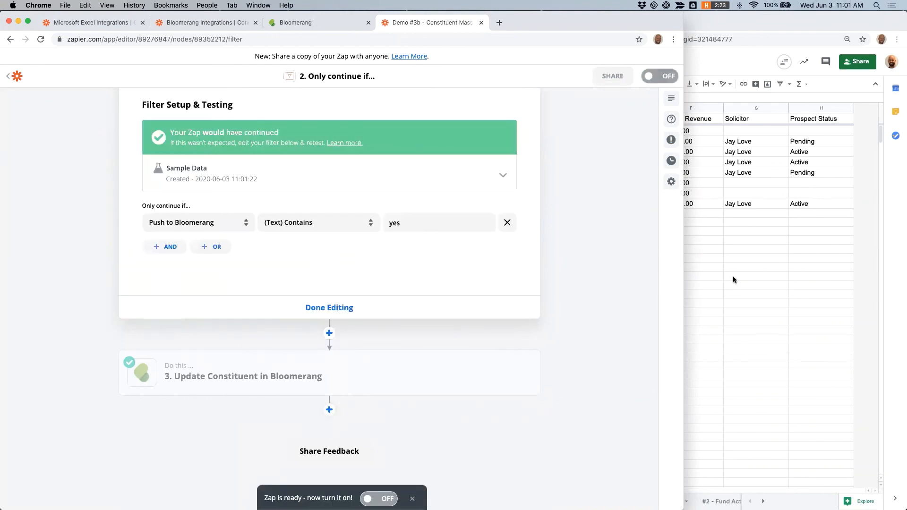
left_click(733, 277)
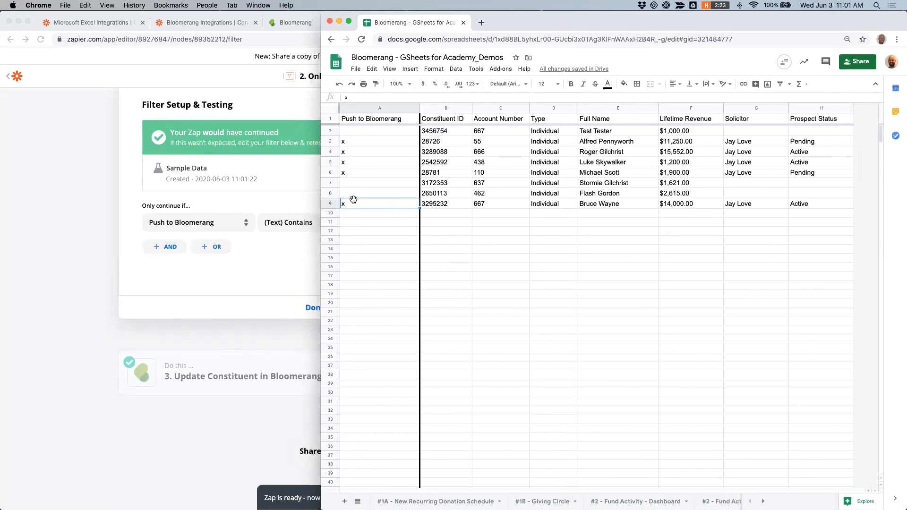
left_click(83, 220)
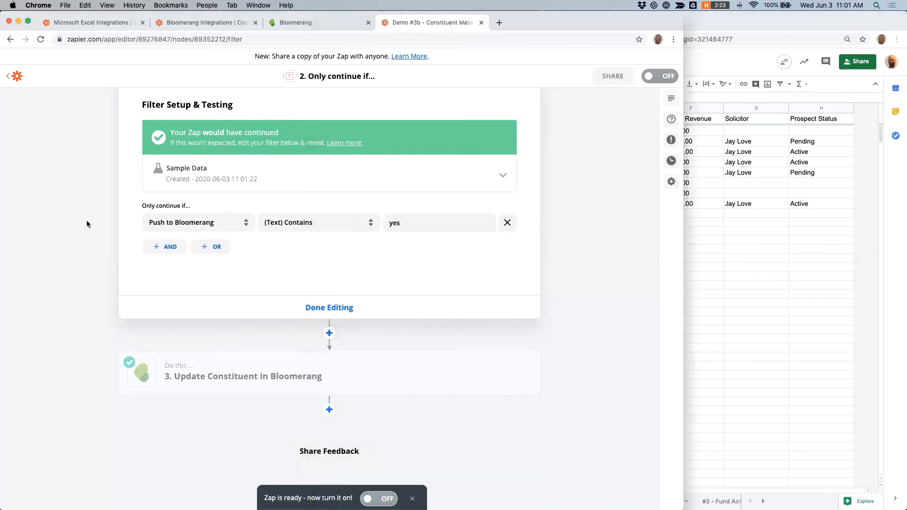
scroll(87, 220, "up", 3)
double_click(397, 297)
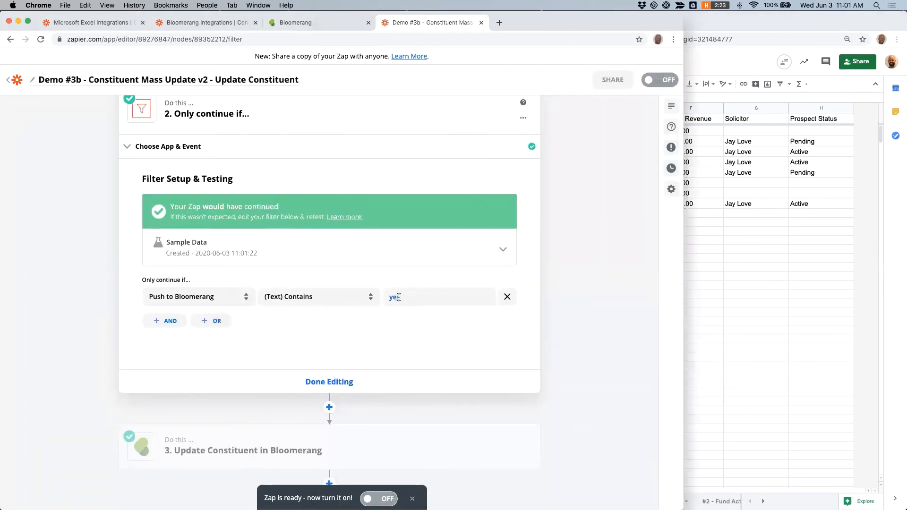
scroll(338, 220, "up", 3)
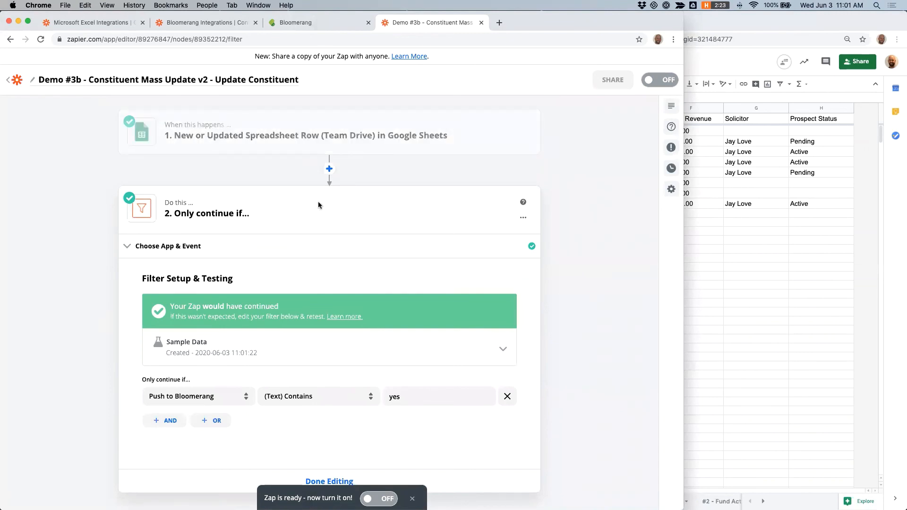
scroll(121, 245, "down", 4)
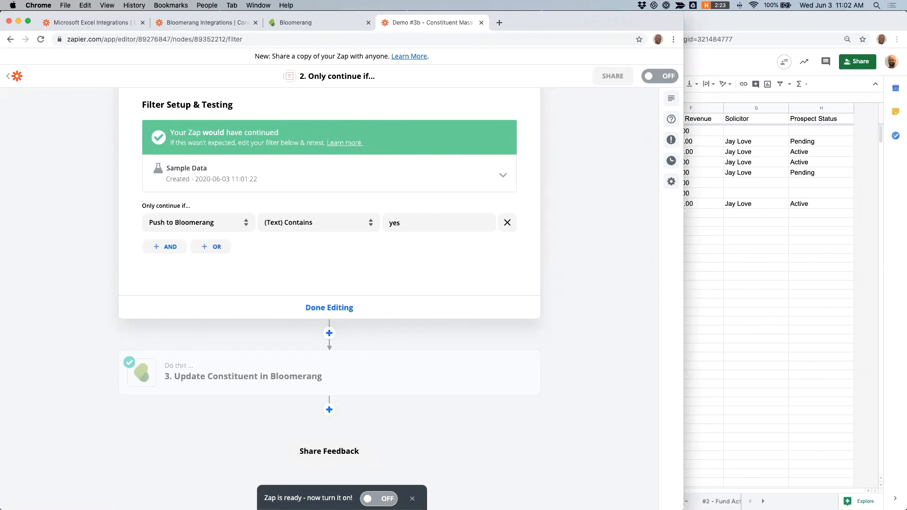
left_click(753, 149)
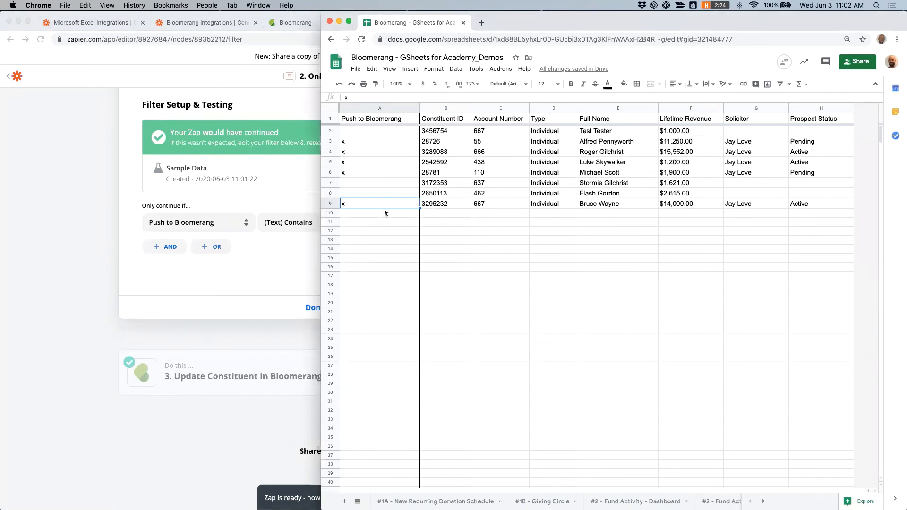
left_click(439, 212)
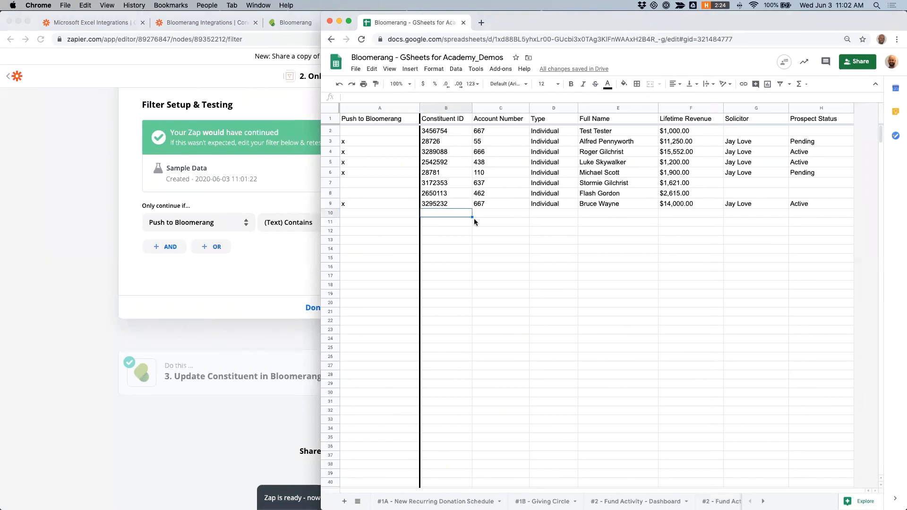
left_click_drag(452, 192, 792, 191)
key("super+c")
left_click(444, 214)
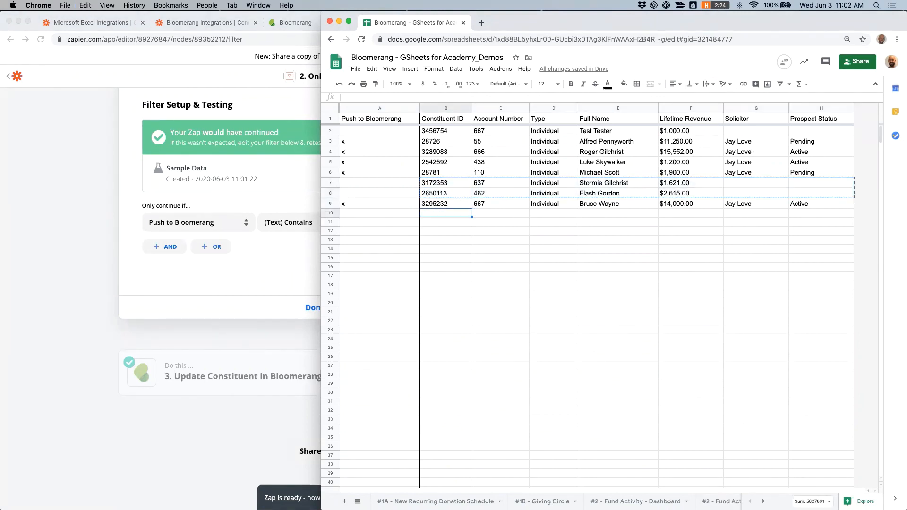
key("super+v")
left_click(440, 238)
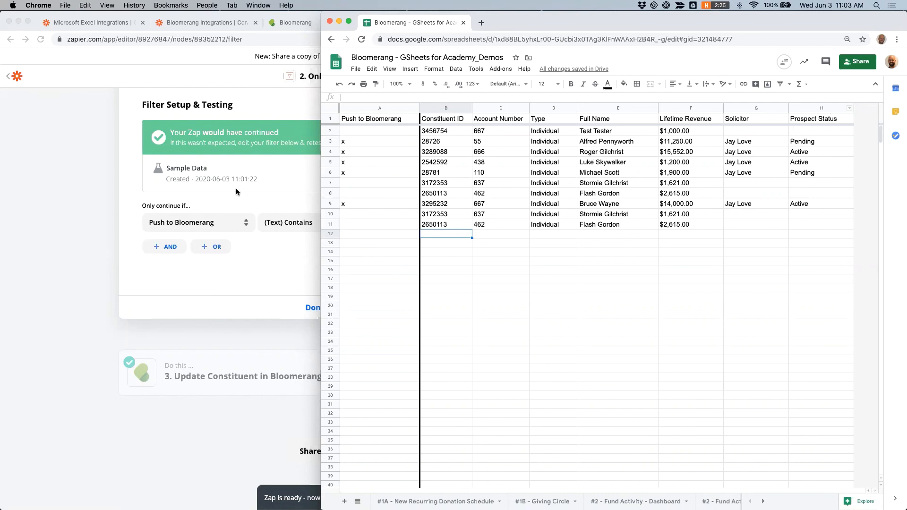
Step: Leave the editor, open the Demo #1A Zap and review its Create Spreadsheet Row field mappings
left_click(91, 211)
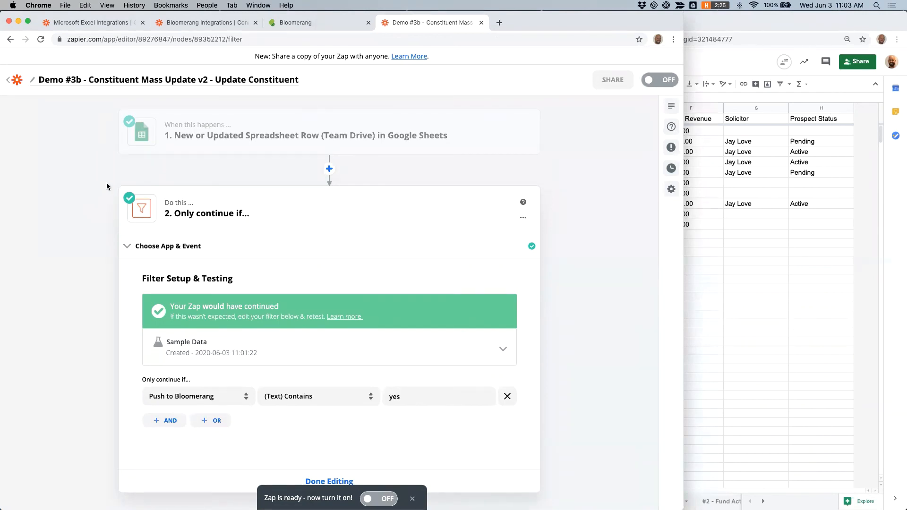
scroll(106, 186, "down", 4)
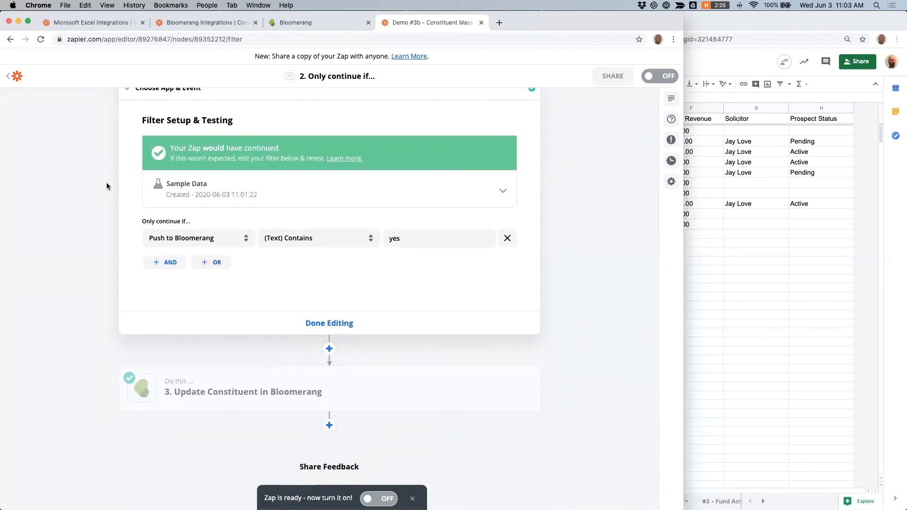
left_click(18, 77)
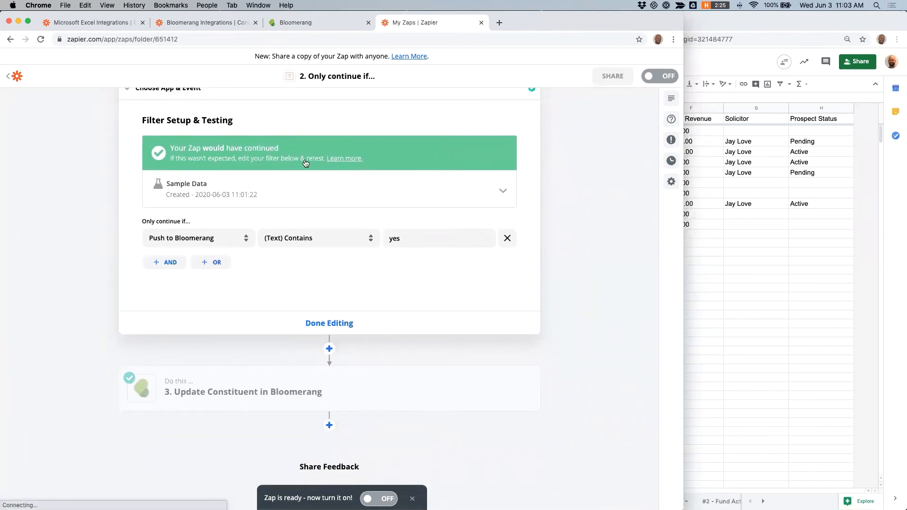
left_click(525, 186)
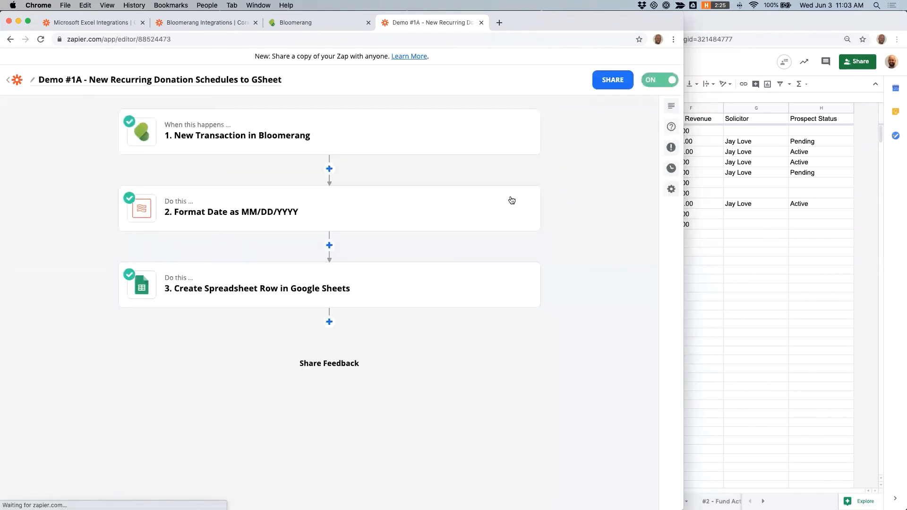
left_click(235, 285)
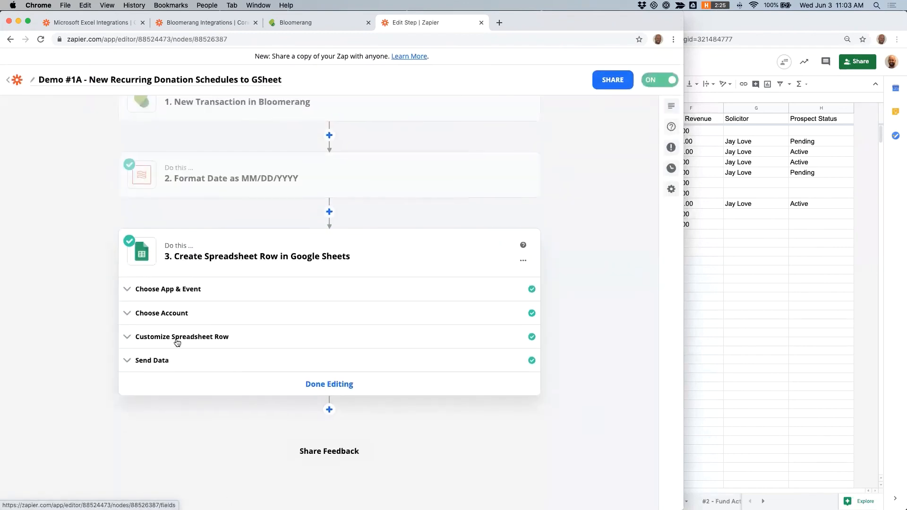
scroll(86, 250, "down", 5)
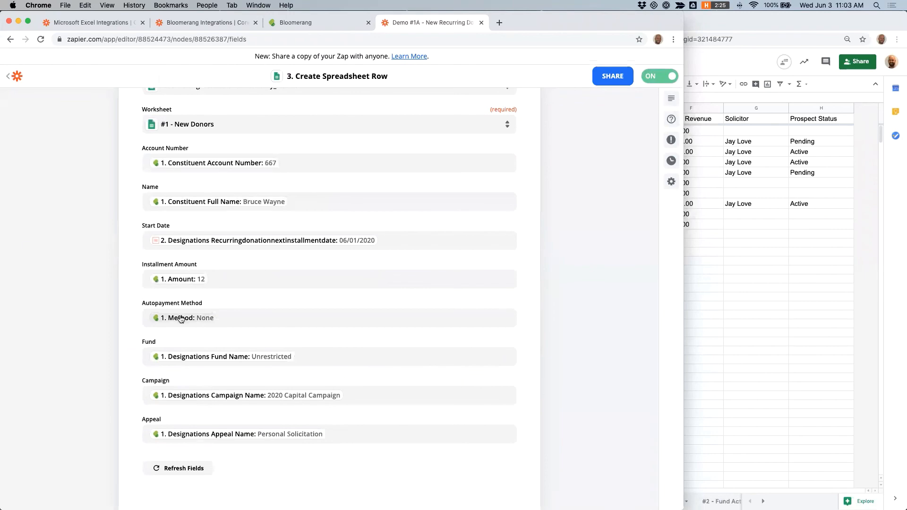
scroll(206, 189, "up", 10)
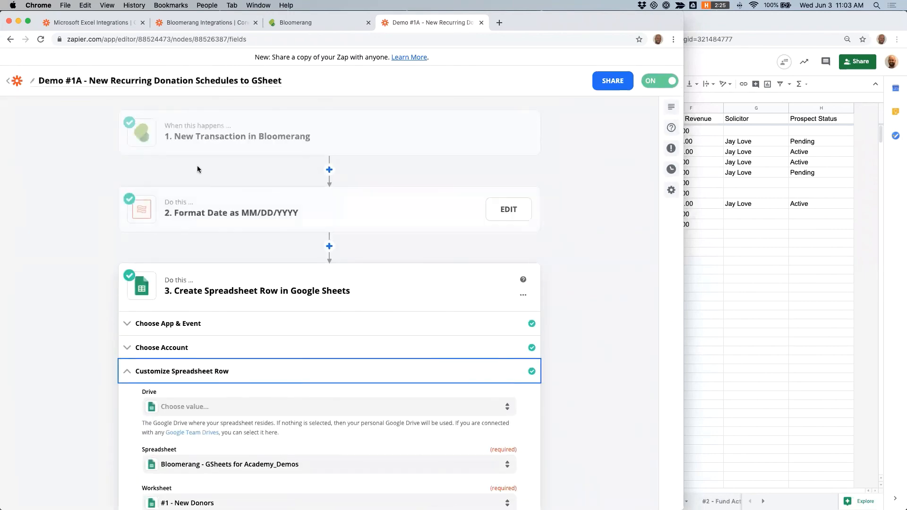
Step: Review the Demo #1A trigger's transaction settings and scroll through its sample transaction data
left_click(206, 136)
left_click(184, 207)
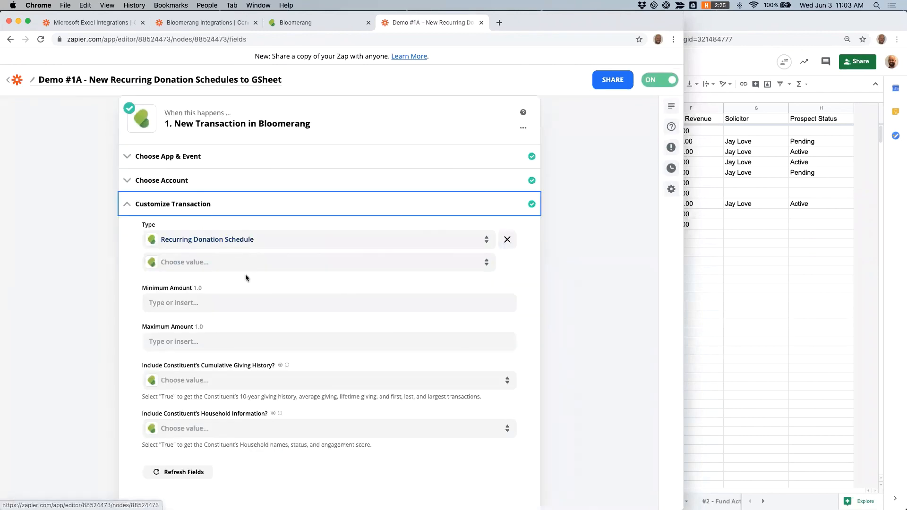
scroll(246, 278, "down", 3)
left_click(245, 295)
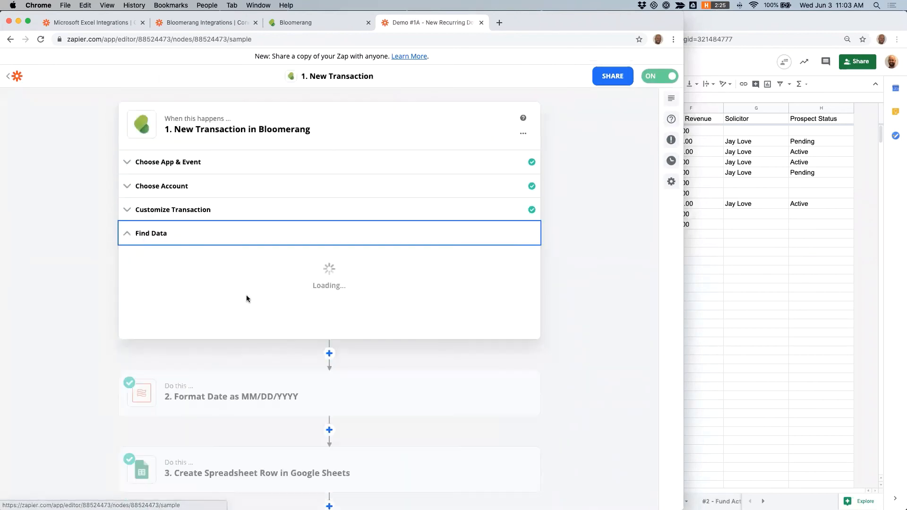
scroll(247, 279, "down", 10)
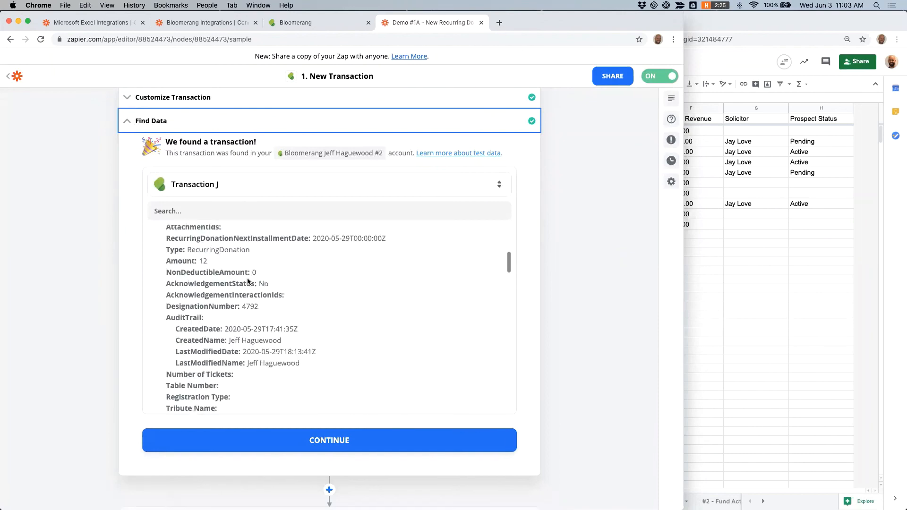
scroll(248, 281, "down", 10)
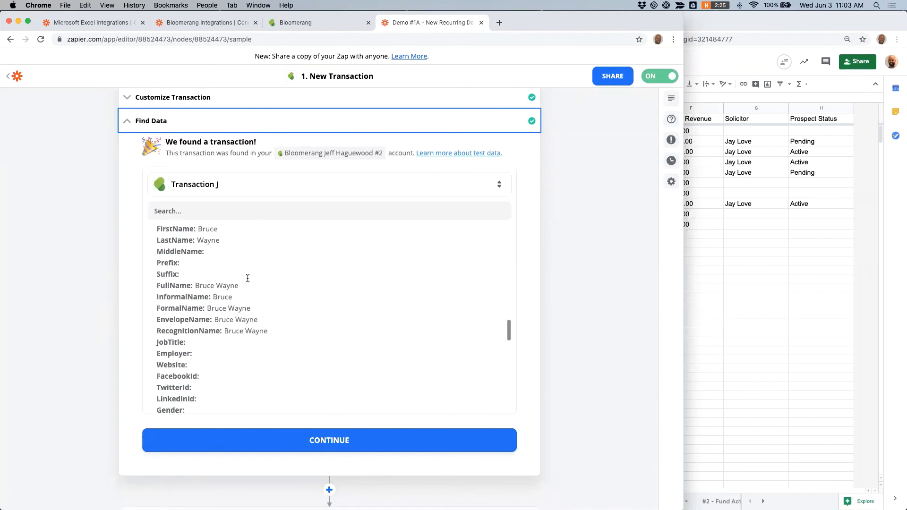
scroll(248, 282, "down", 10)
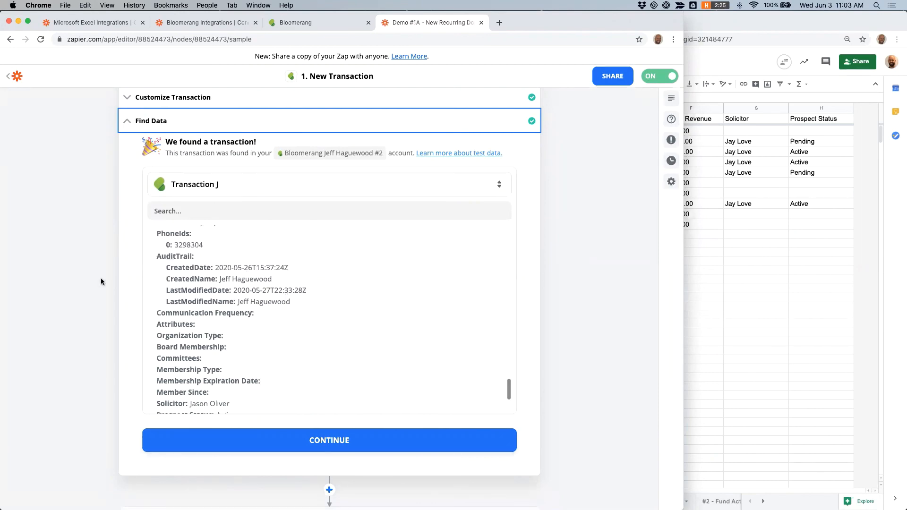
scroll(101, 280, "down", 5)
Step: Re-examine the spreadsheet row step's field mappings and return to the Zaps list
left_click(267, 377)
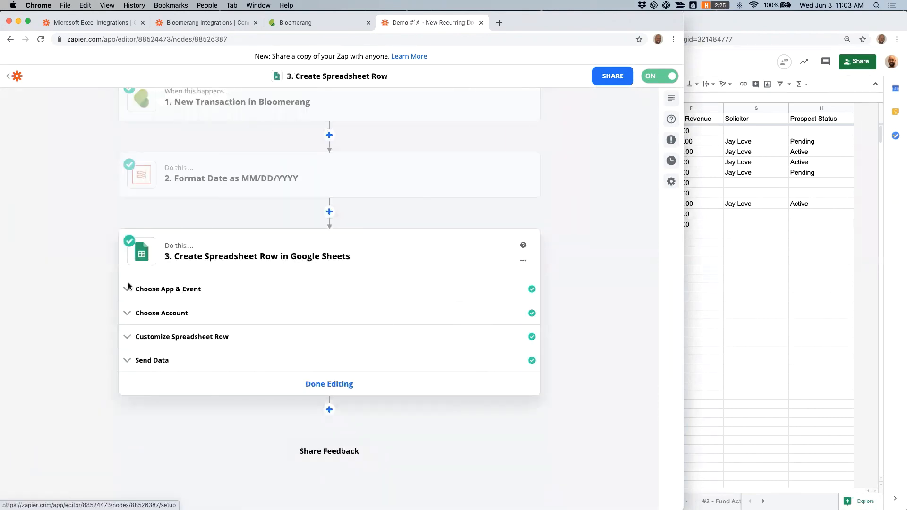
left_click(151, 336)
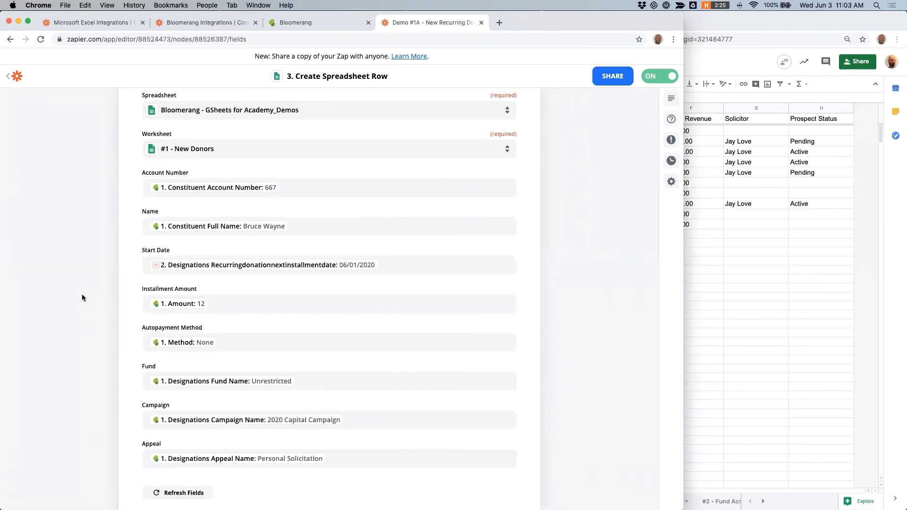
scroll(104, 244, "up", 3)
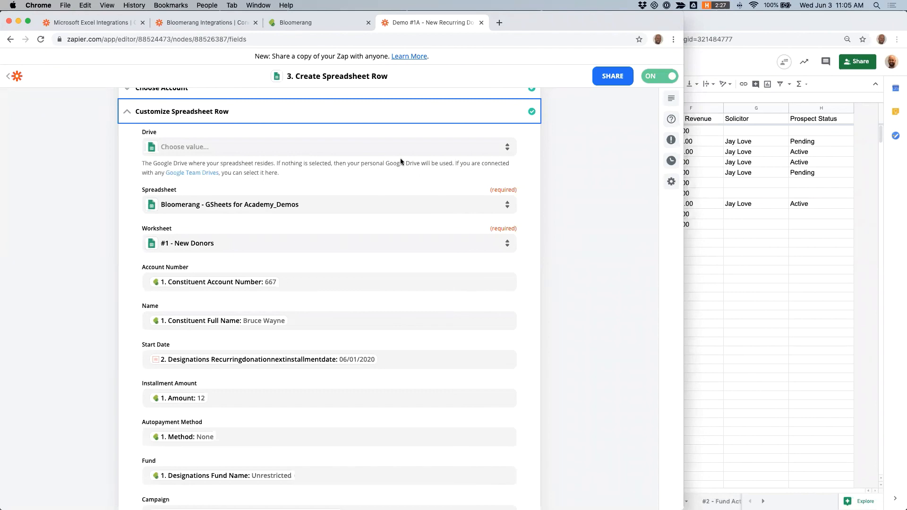
left_click(16, 77)
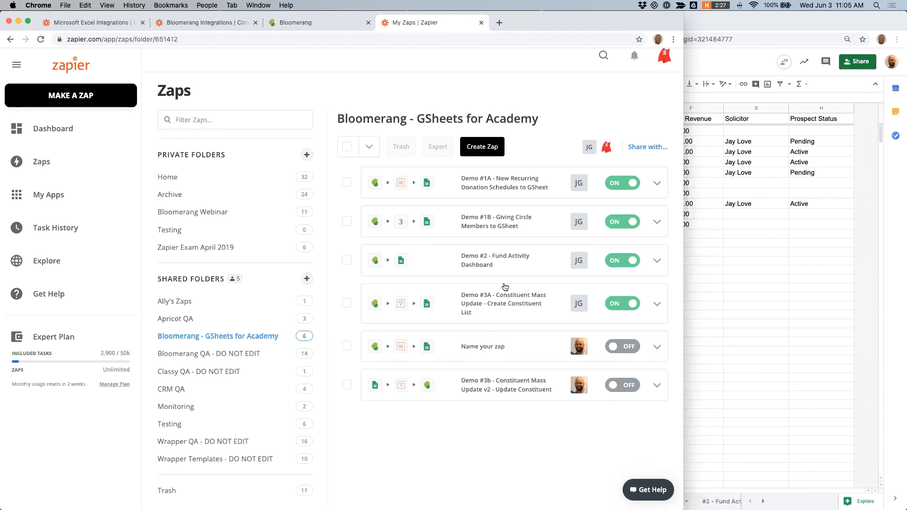
Step: Open the Demo #3b Zap and insert a new Bloomerang action step between the filter and the Update Constituent step
scroll(496, 323, "down", 1)
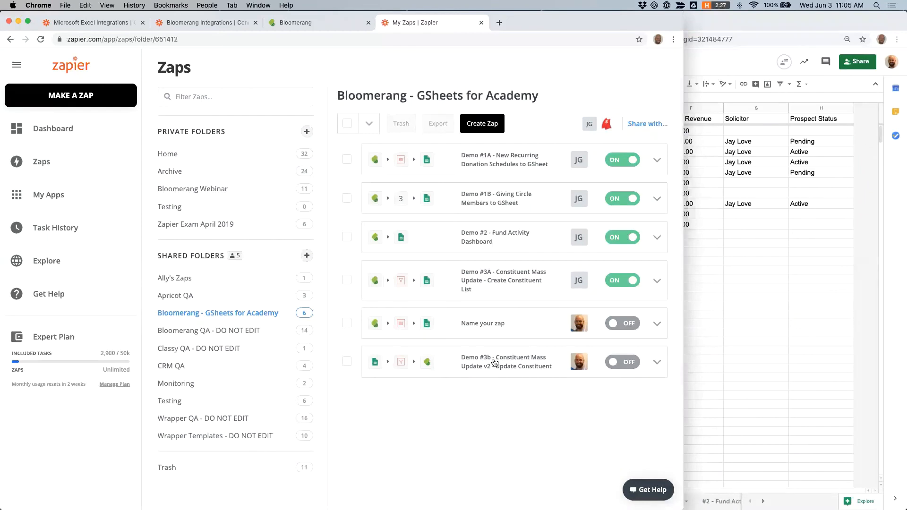
left_click(494, 359)
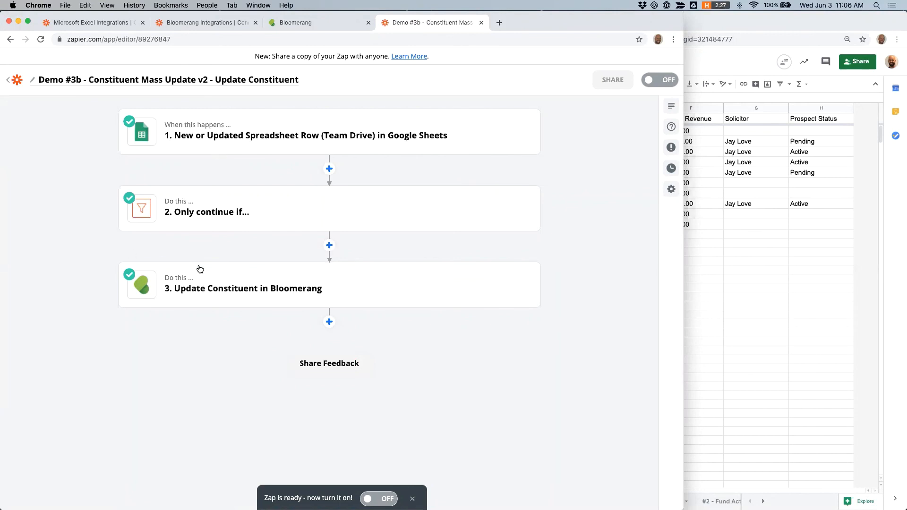
left_click(329, 245)
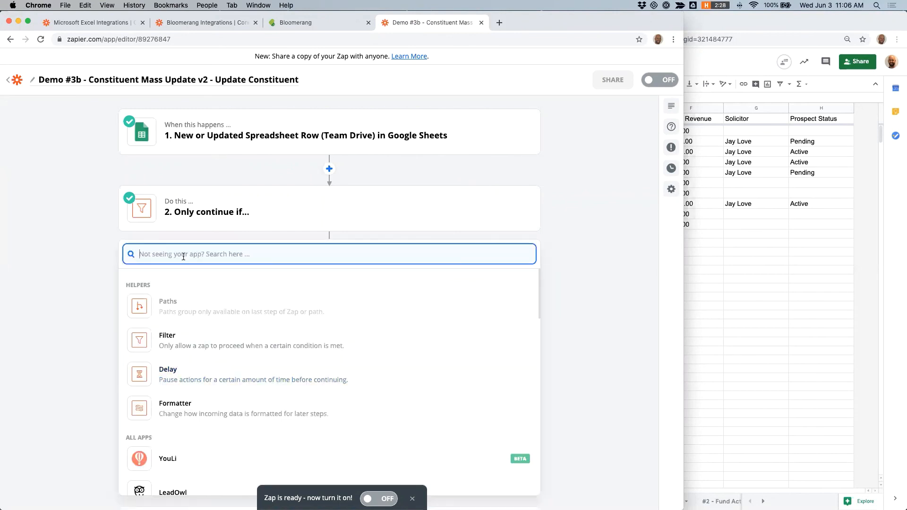
type("bloom")
left_click(202, 284)
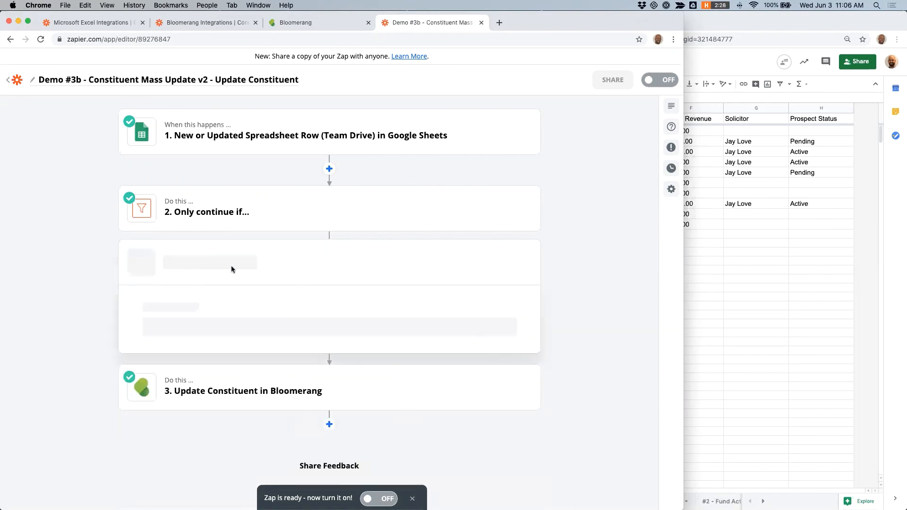
left_click(213, 321)
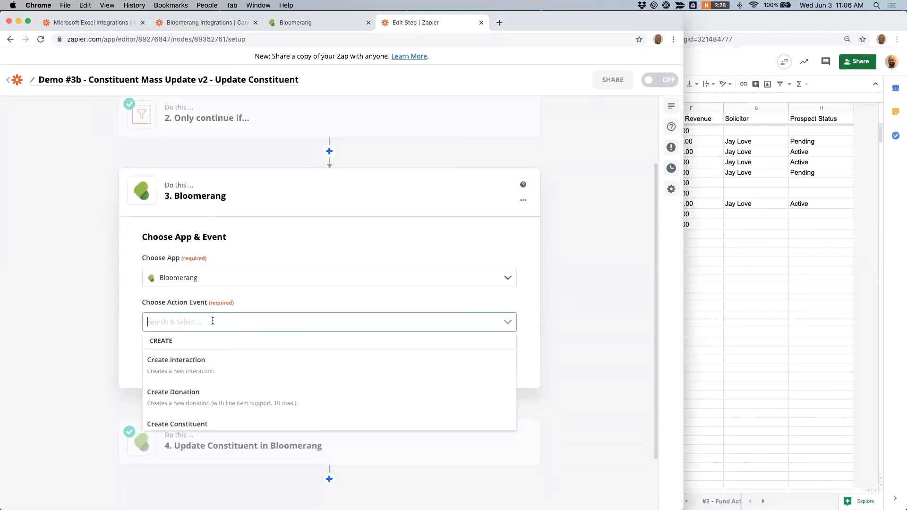
Step: Set the new step's action event to Find Constituent, keep the Bloomerang account, and continue to the constituent fields
scroll(215, 362, "down", 3)
left_click(203, 411)
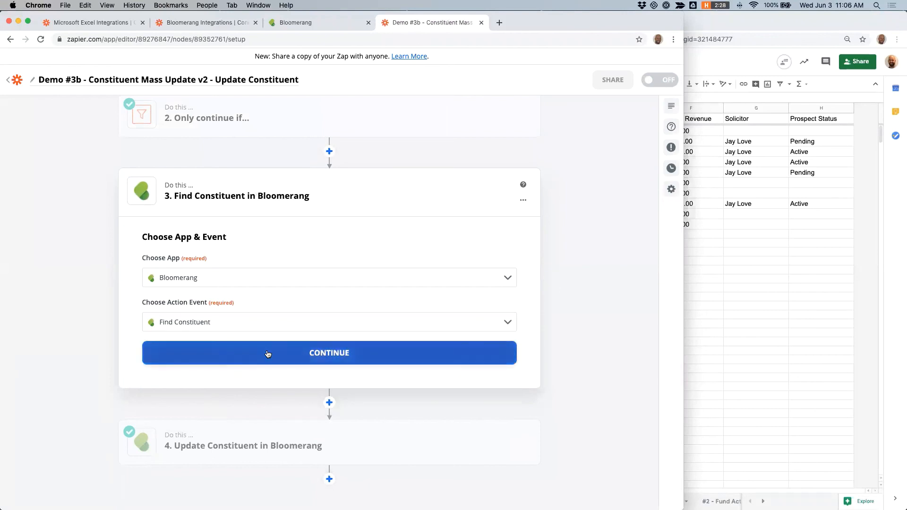
left_click(311, 352)
left_click(313, 301)
left_click(226, 385)
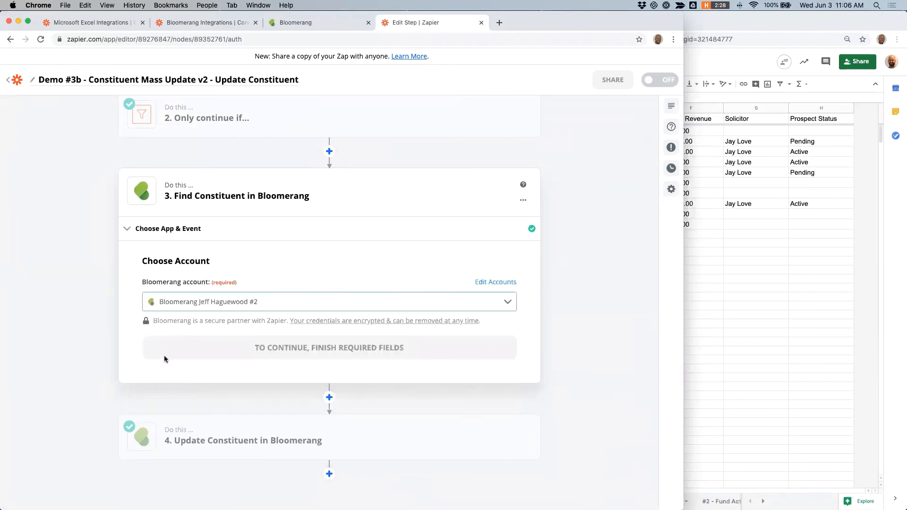
left_click(292, 348)
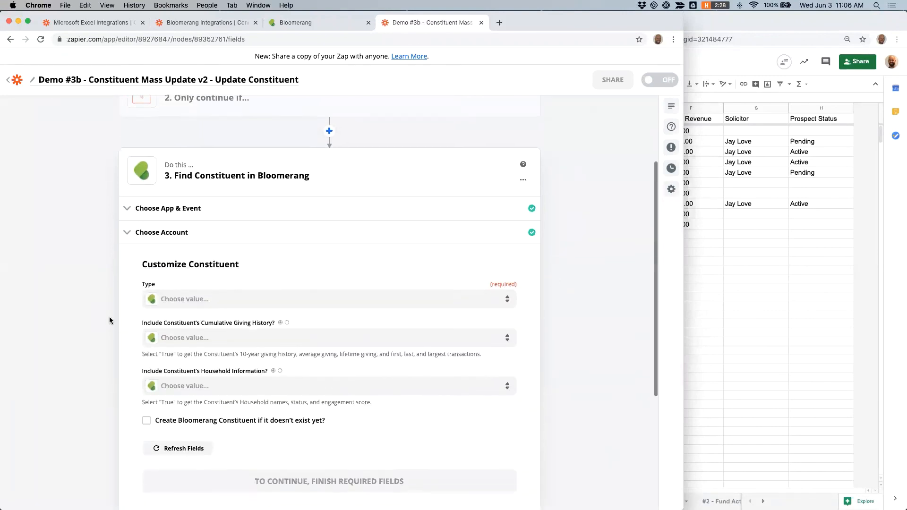
Step: Set the Find Constituent step's Type to Individual and review the name, address, phone and email search fields
left_click(203, 244)
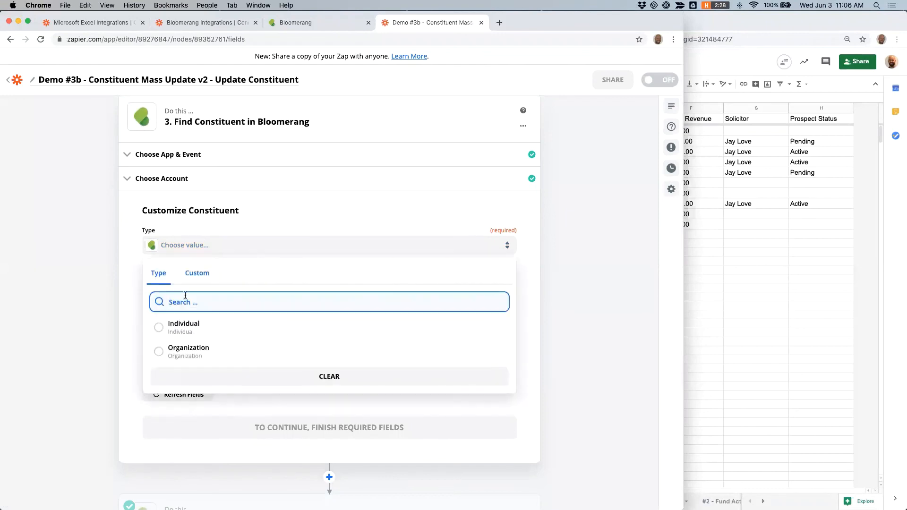
left_click(179, 325)
scroll(173, 274, "down", 3)
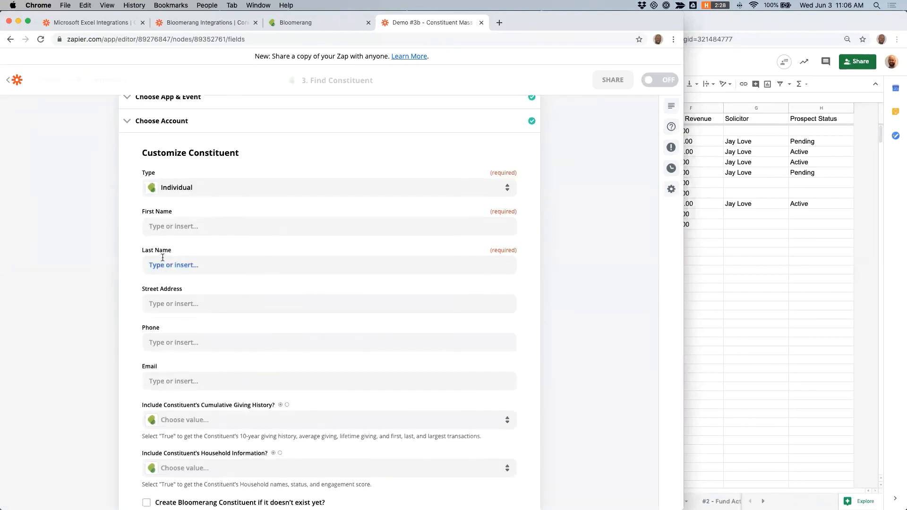
left_click_drag(142, 180, 197, 180)
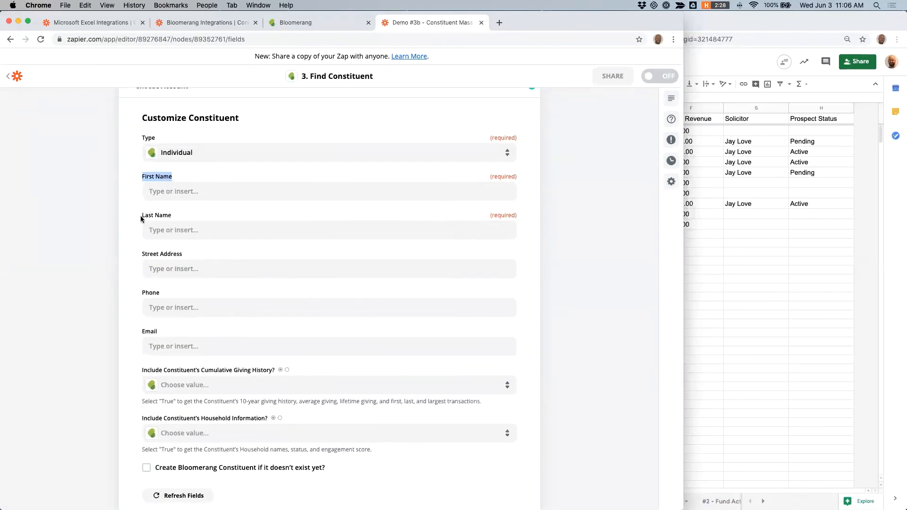
left_click(143, 219)
scroll(190, 263, "up", 4)
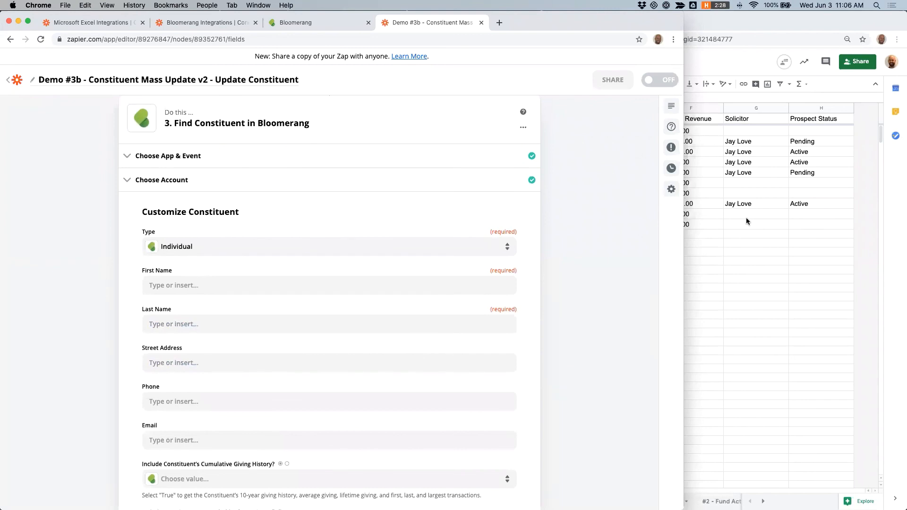
Step: Bring the spreadsheet forward and inspect the data validation settings of the Solicitor cell in row 11
left_click(710, 224)
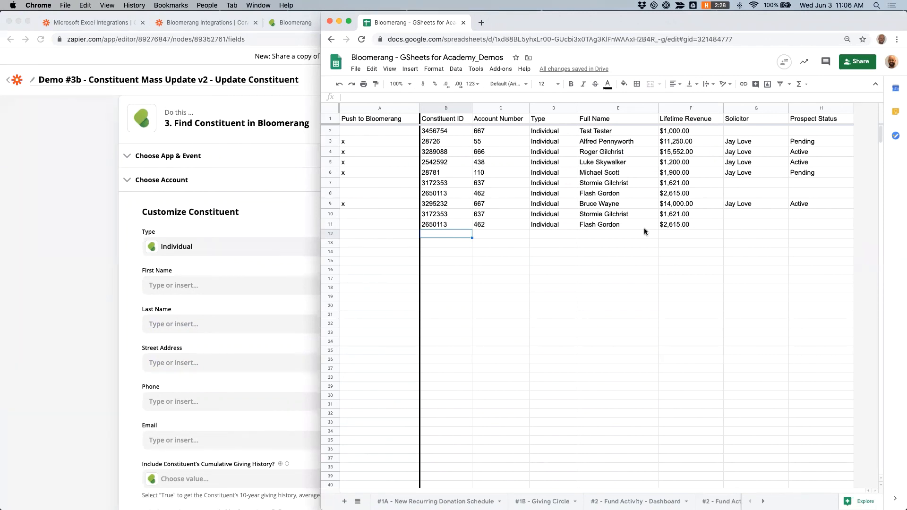
scroll(122, 221, "down", 1)
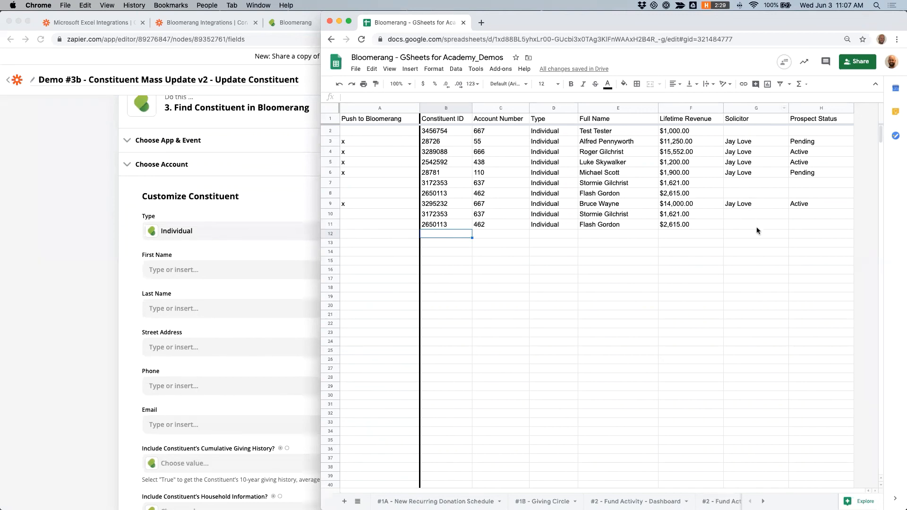
left_click(746, 215)
left_click(742, 226)
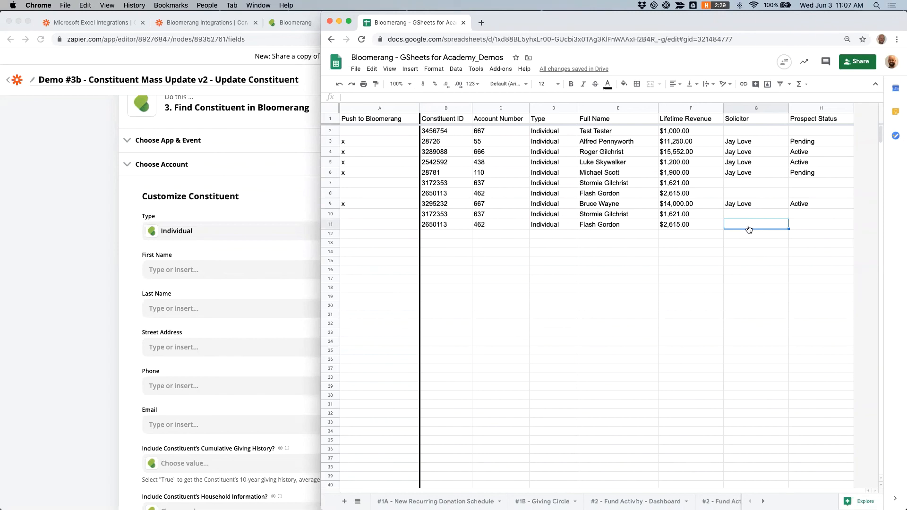
right_click(748, 225)
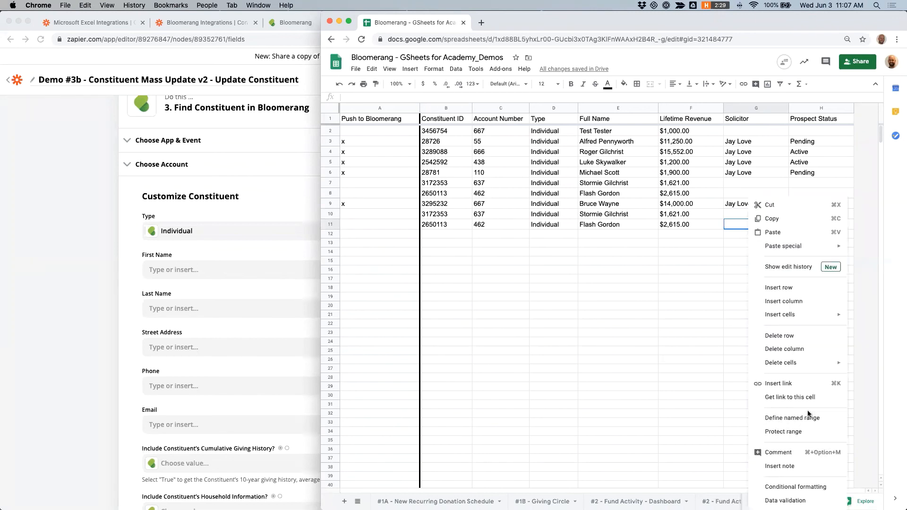
left_click(787, 500)
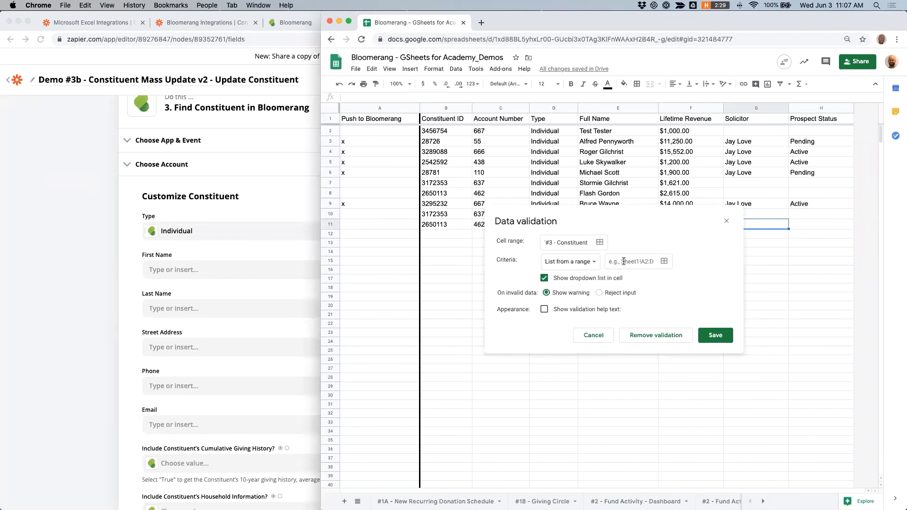
left_click(726, 219)
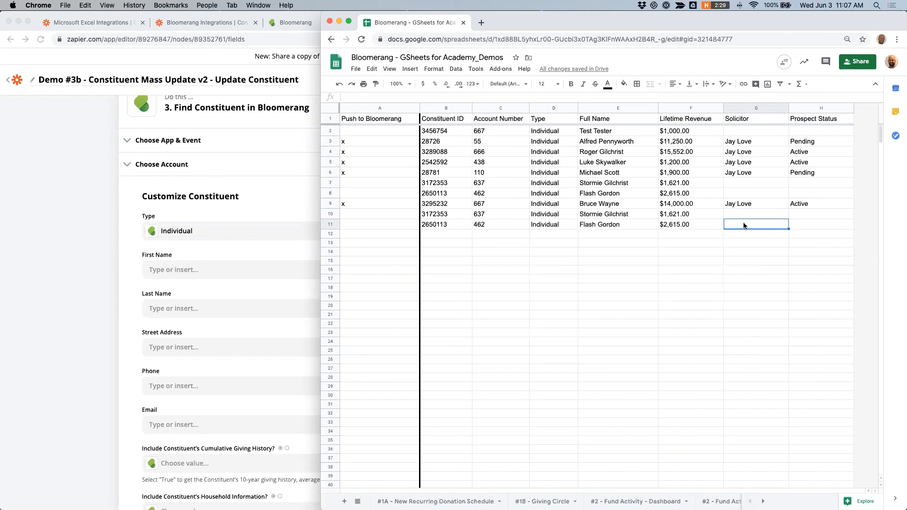
Step: Select the constituent data range from B2 to H11
left_click_drag(456, 131, 813, 221)
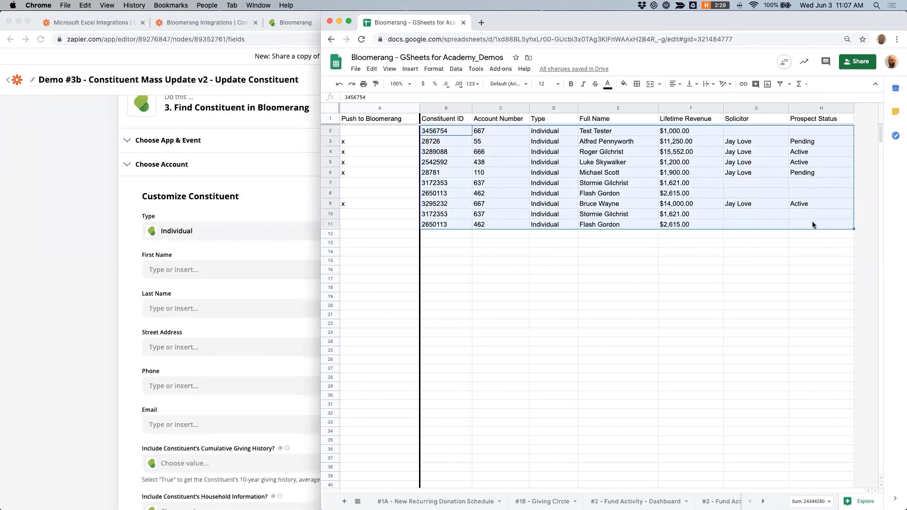